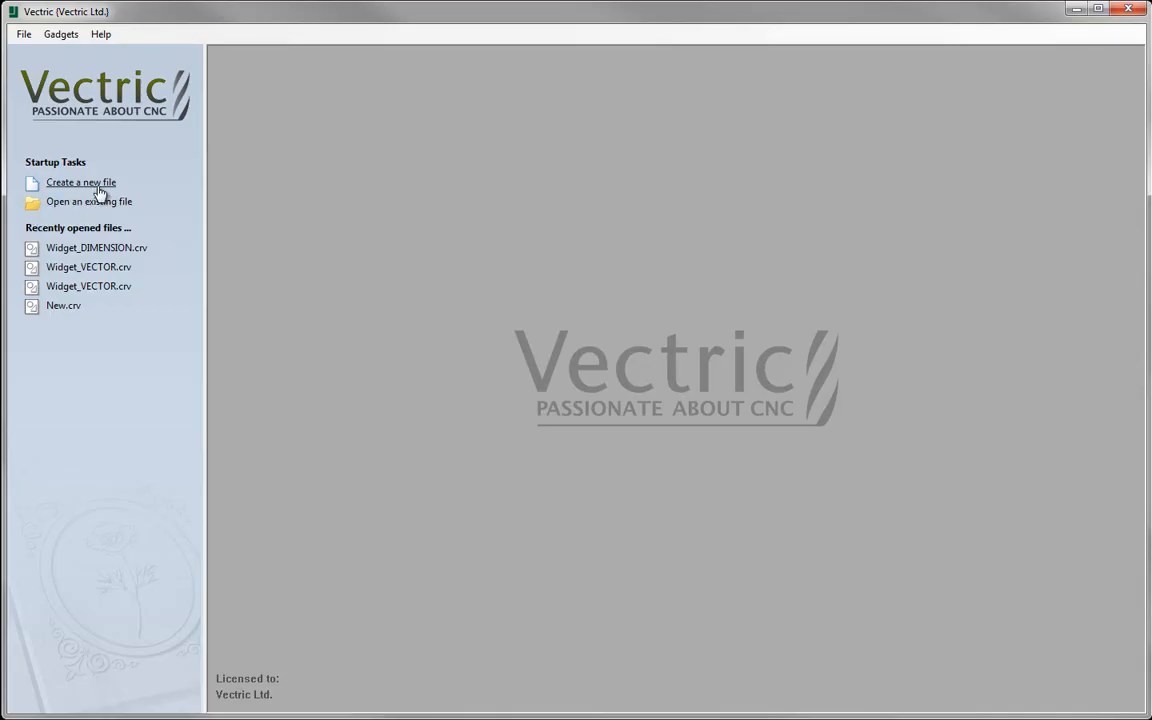
Create a new file with a 19 by 9 inch job size and 0.75 inch material thickness
click(100, 183)
click(147, 117)
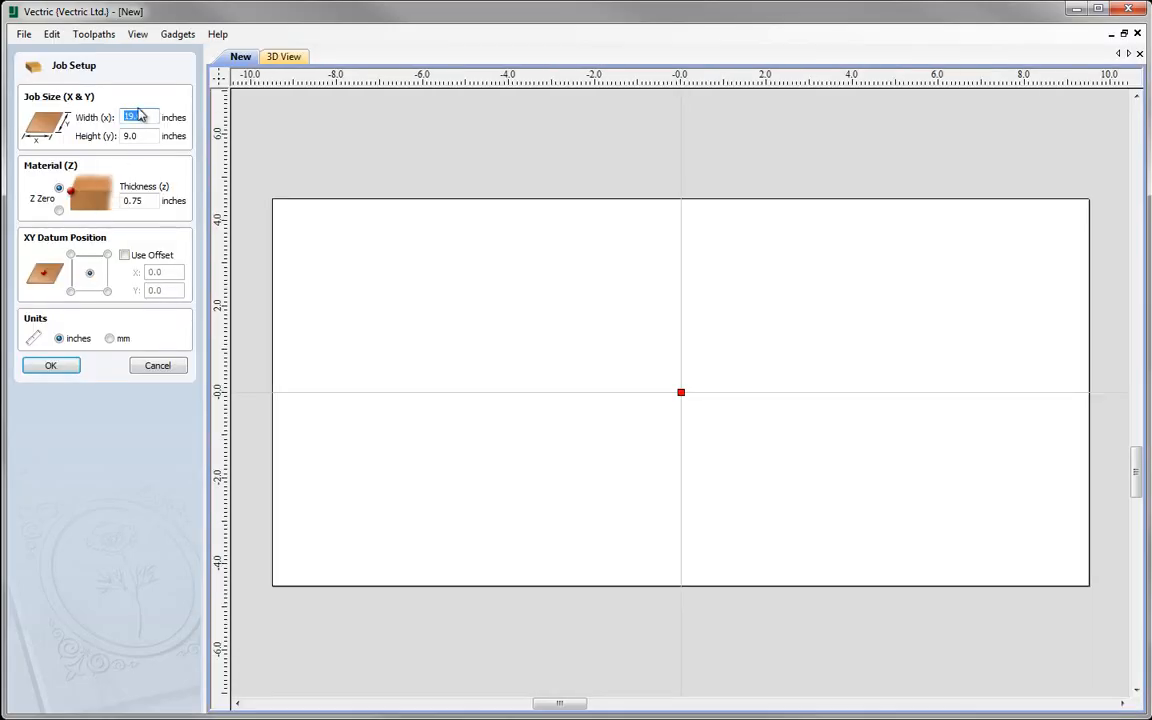
text(19)
click(144, 137)
text(9)
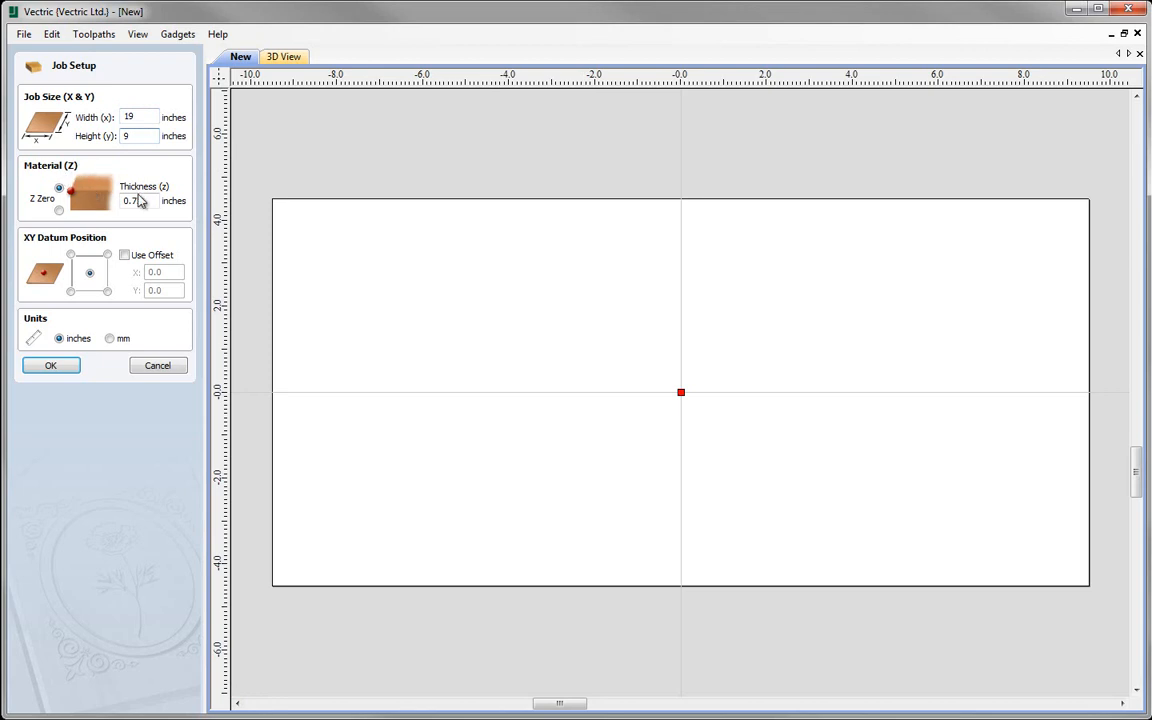
key(Tab)
text(0.75)
click(52, 367)
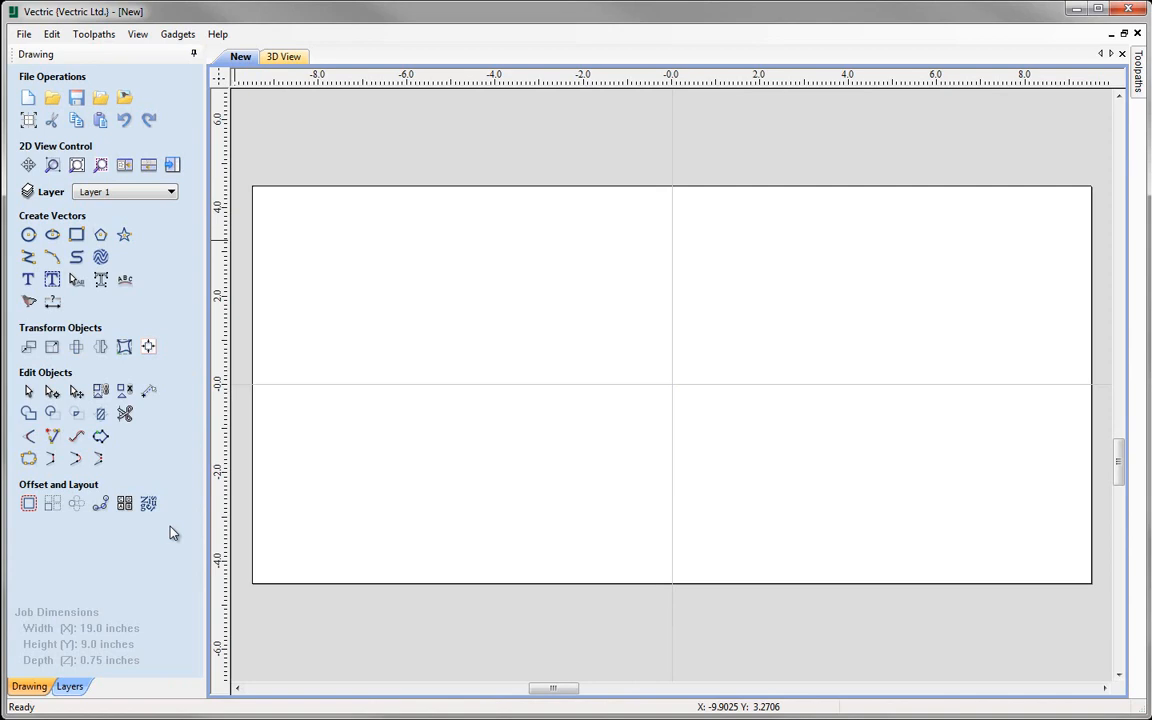
Draw a circle 8.0 inches in diameter centred at X 0.0, Y 0.0
click(29, 236)
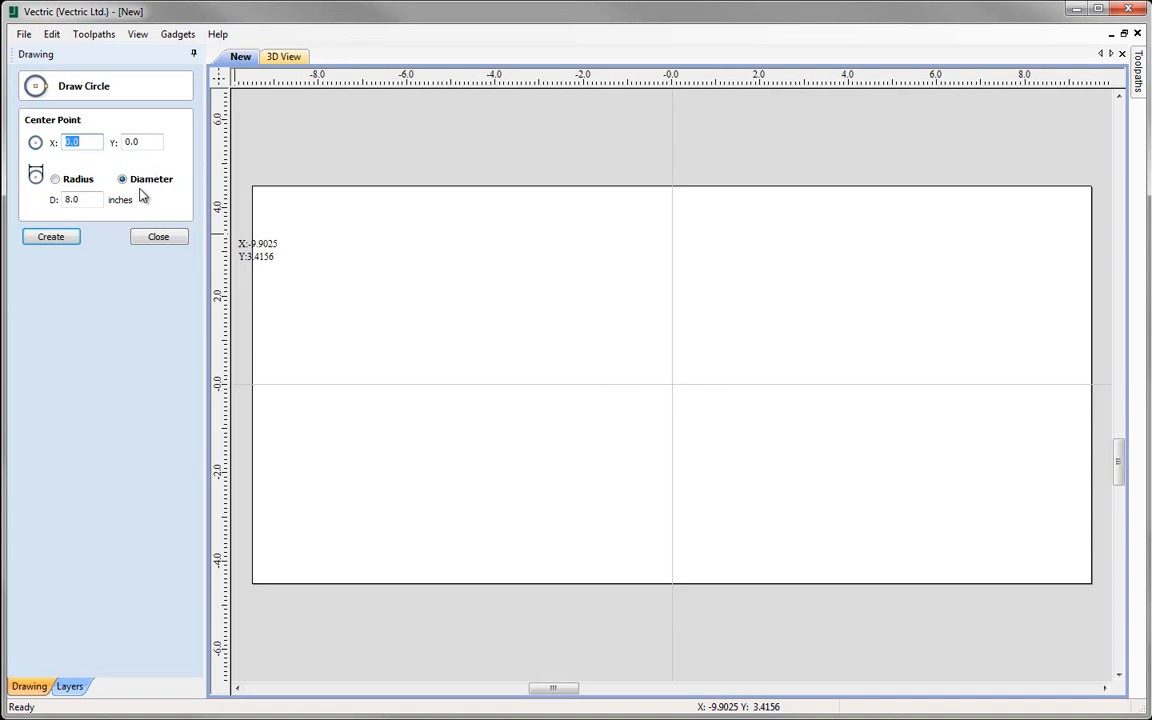
drag(94, 200, 44, 197)
text(8.0)
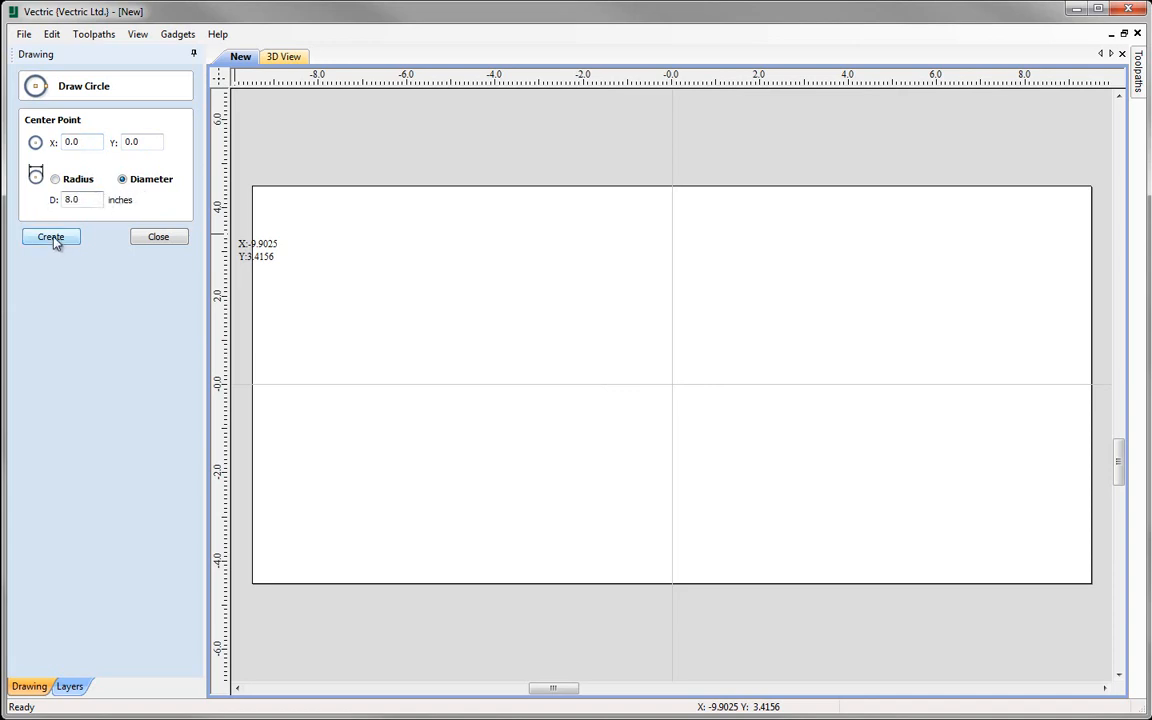
click(54, 240)
click(168, 240)
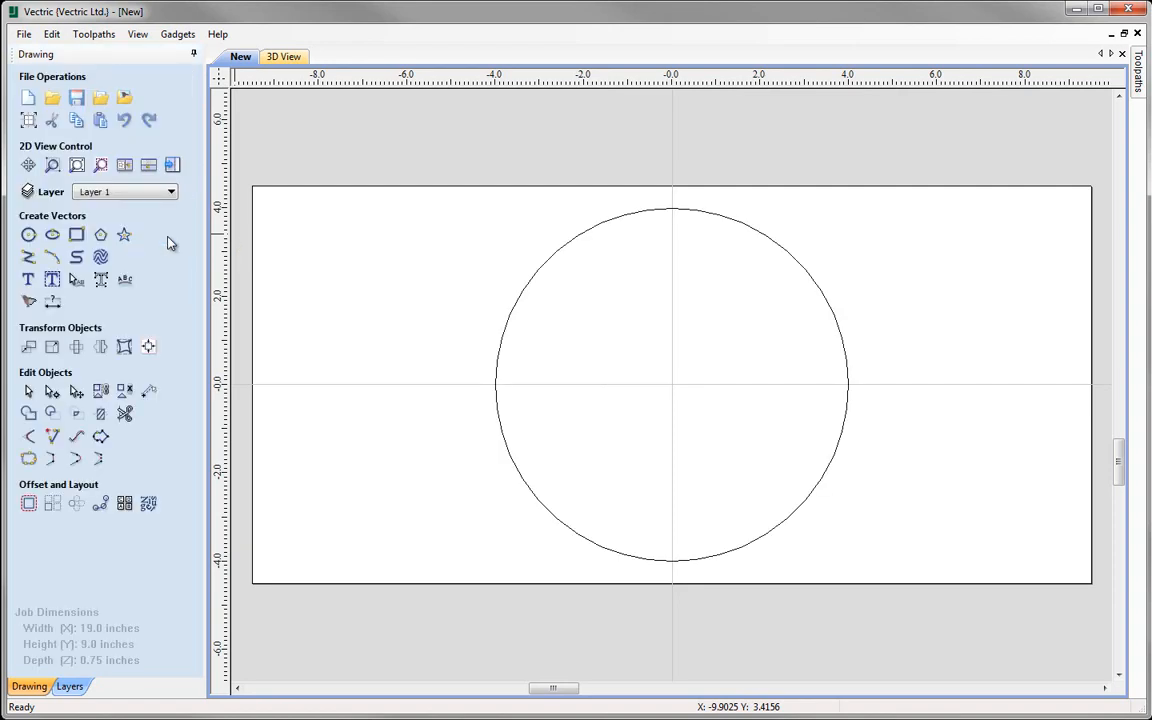
Draw a square-cornered rectangle 18 inches wide and 4 inches high, anchored by its centre at X 0, Y 0
click(76, 238)
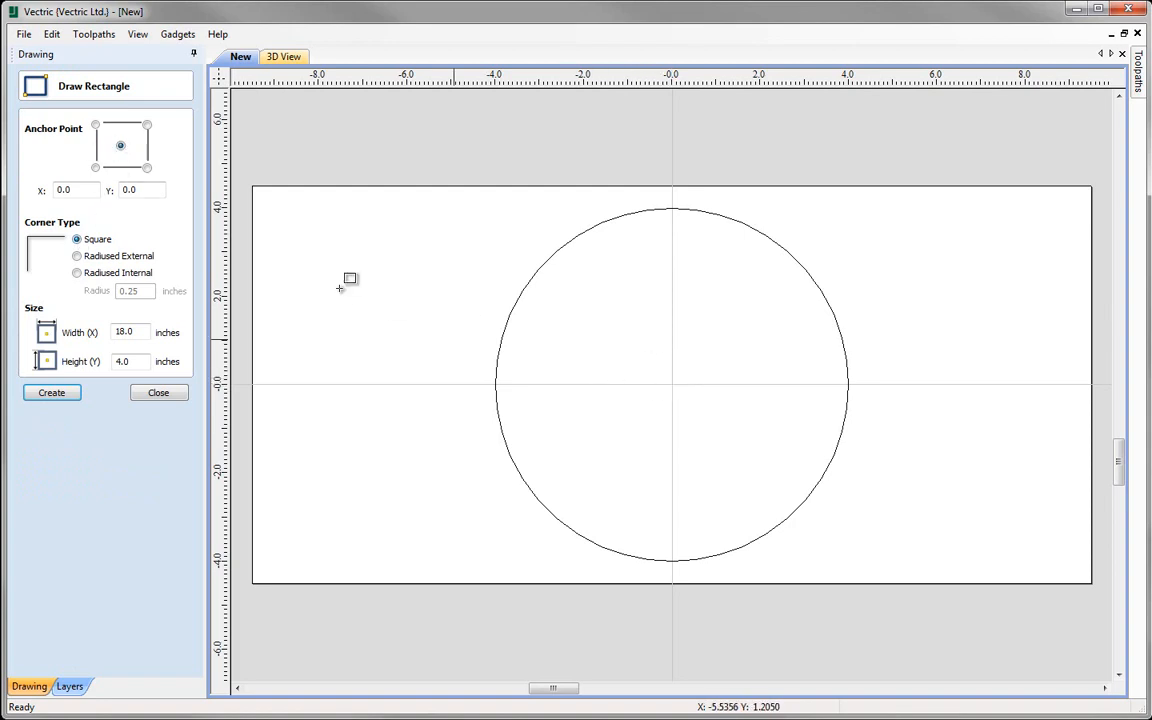
double_click(72, 189)
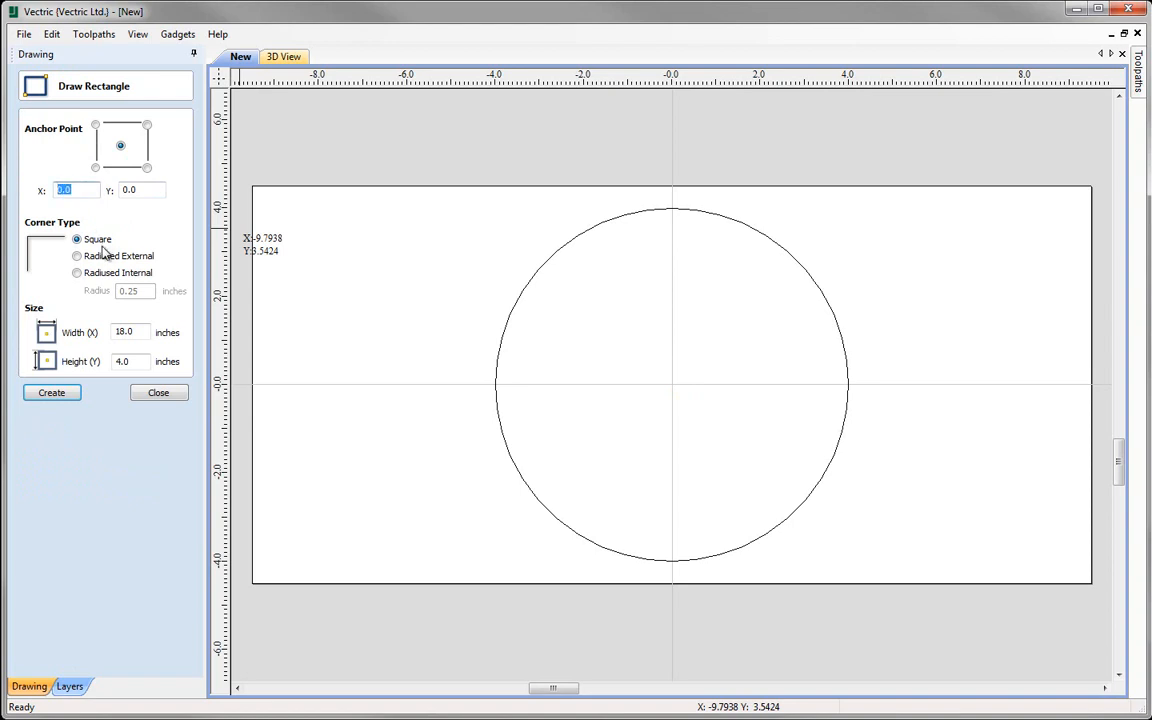
text(0)
double_click(128, 189)
text(0)
double_click(124, 331)
text(18)
double_click(122, 361)
text(4)
click(70, 393)
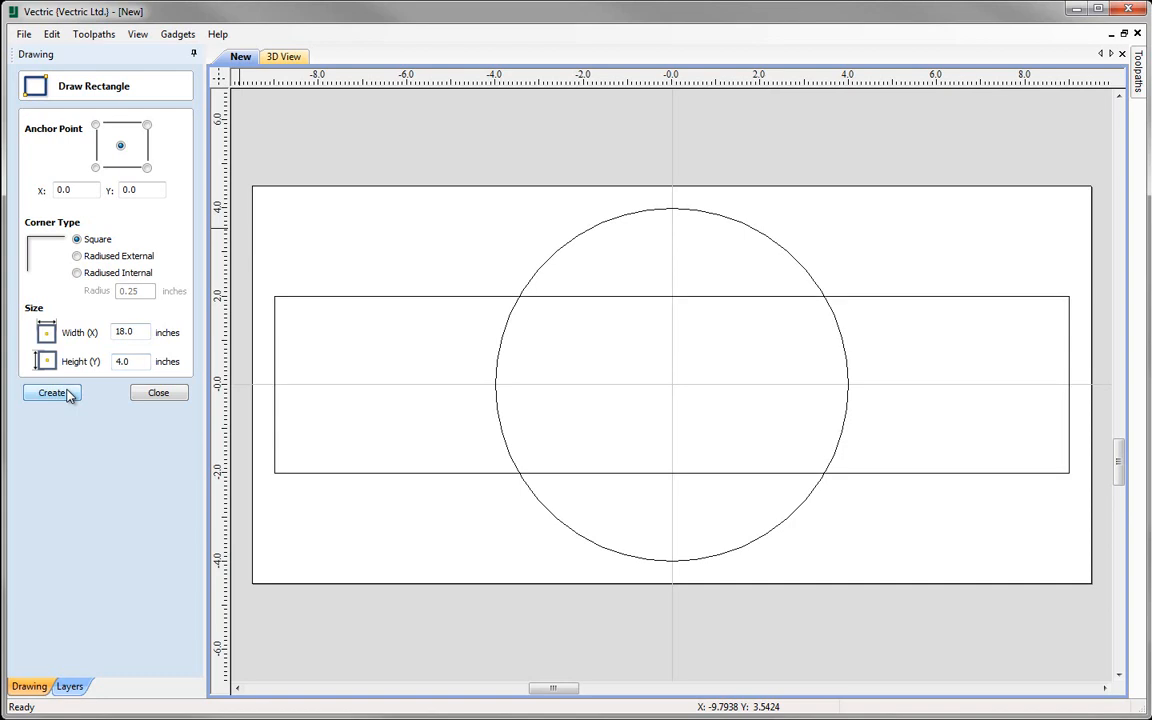
click(155, 394)
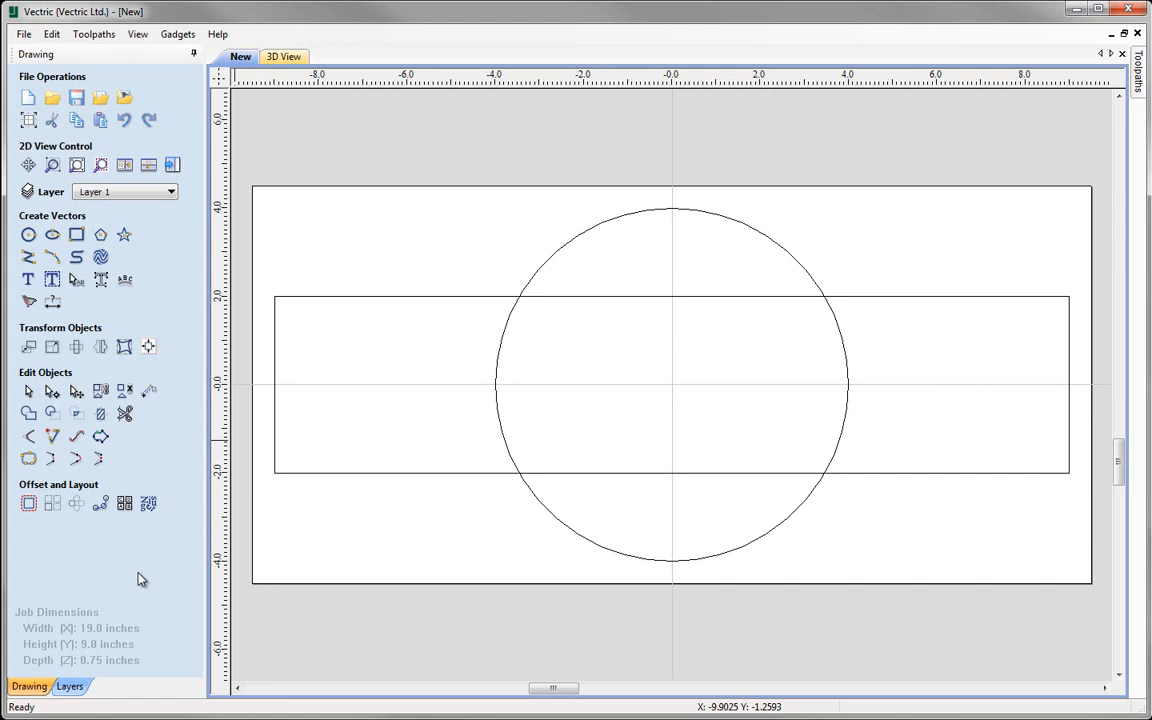
Insert a node at the midpoint of the rectangle's upper edge and another at the midpoint of its lower edge
click(52, 393)
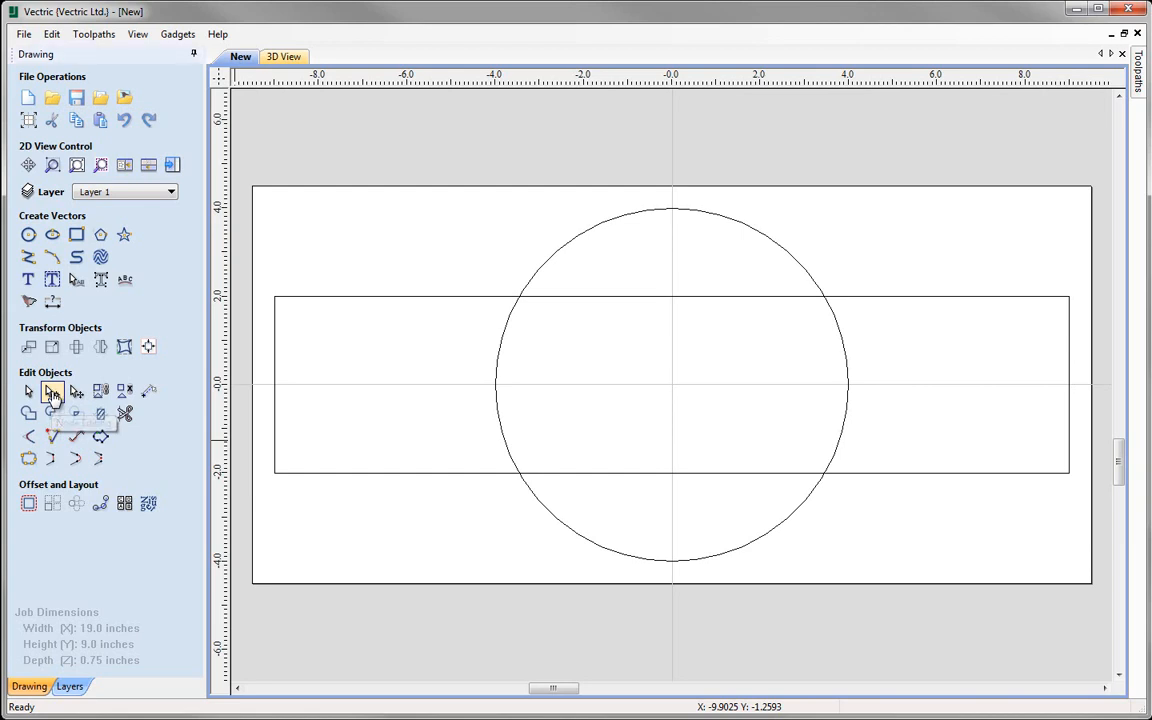
click(441, 476)
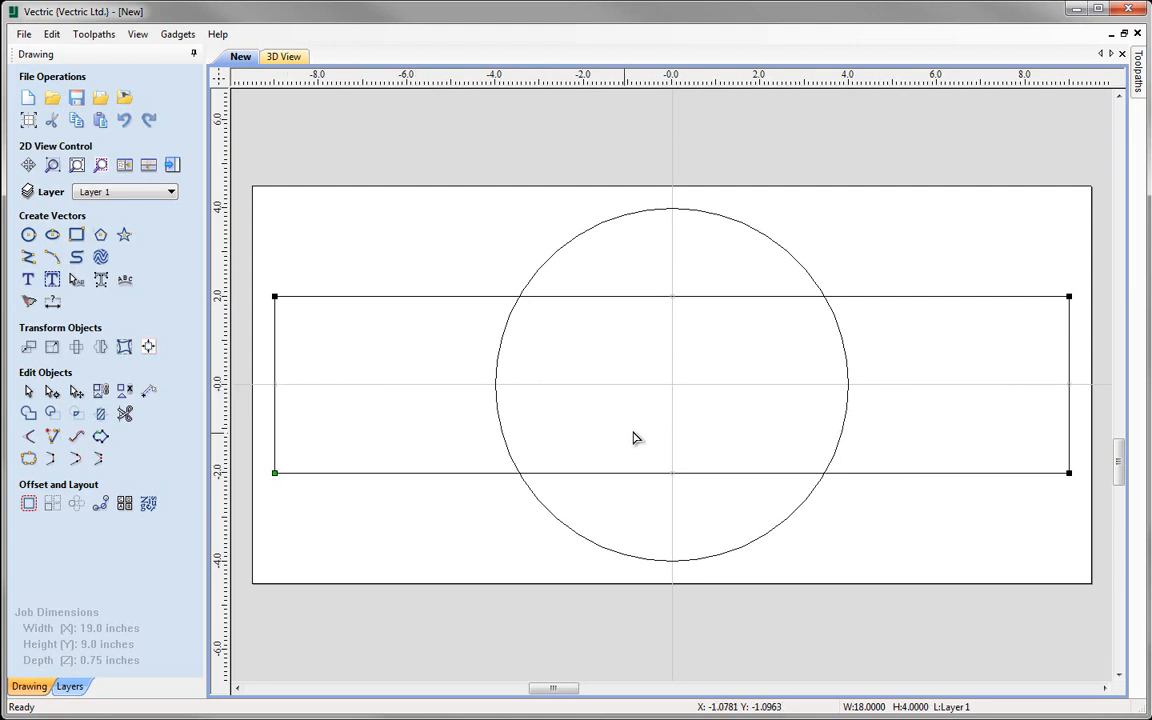
right_click(674, 298)
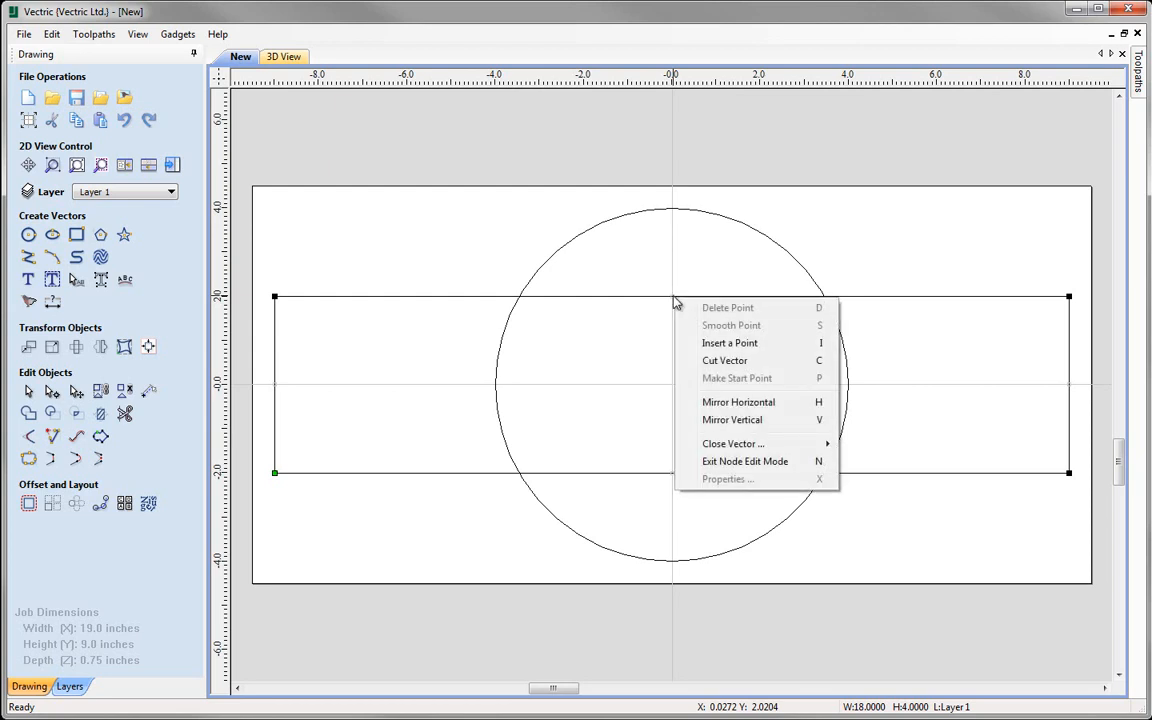
click(718, 343)
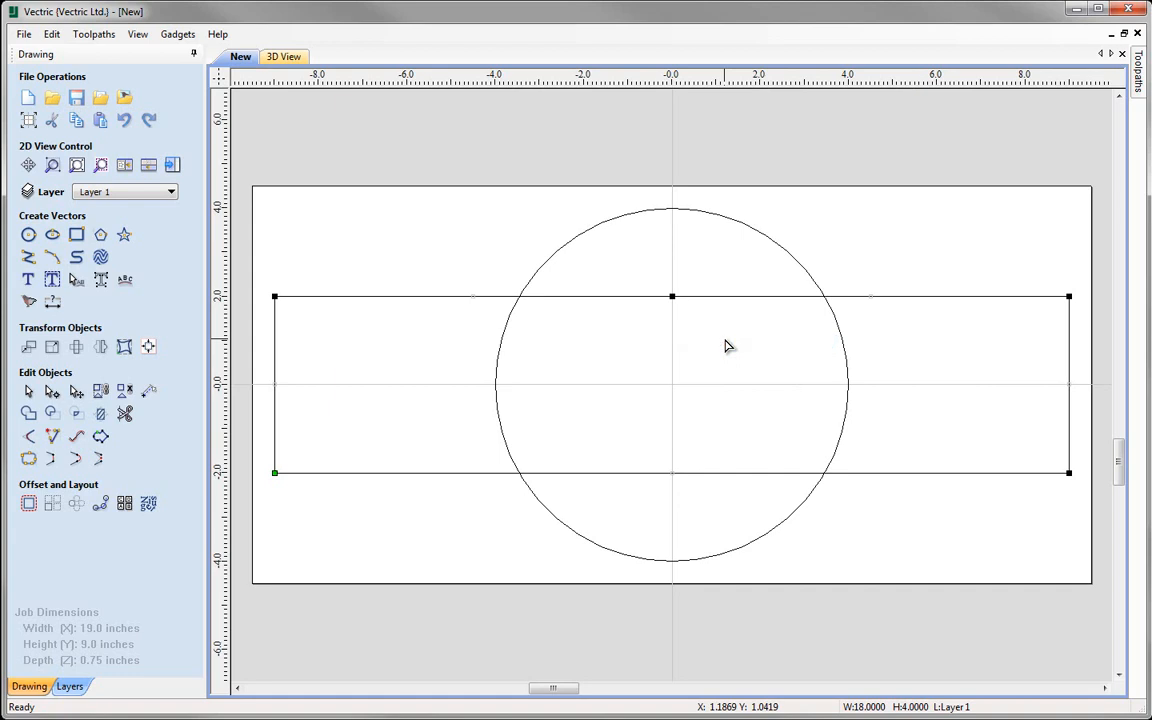
right_click(672, 472)
click(729, 522)
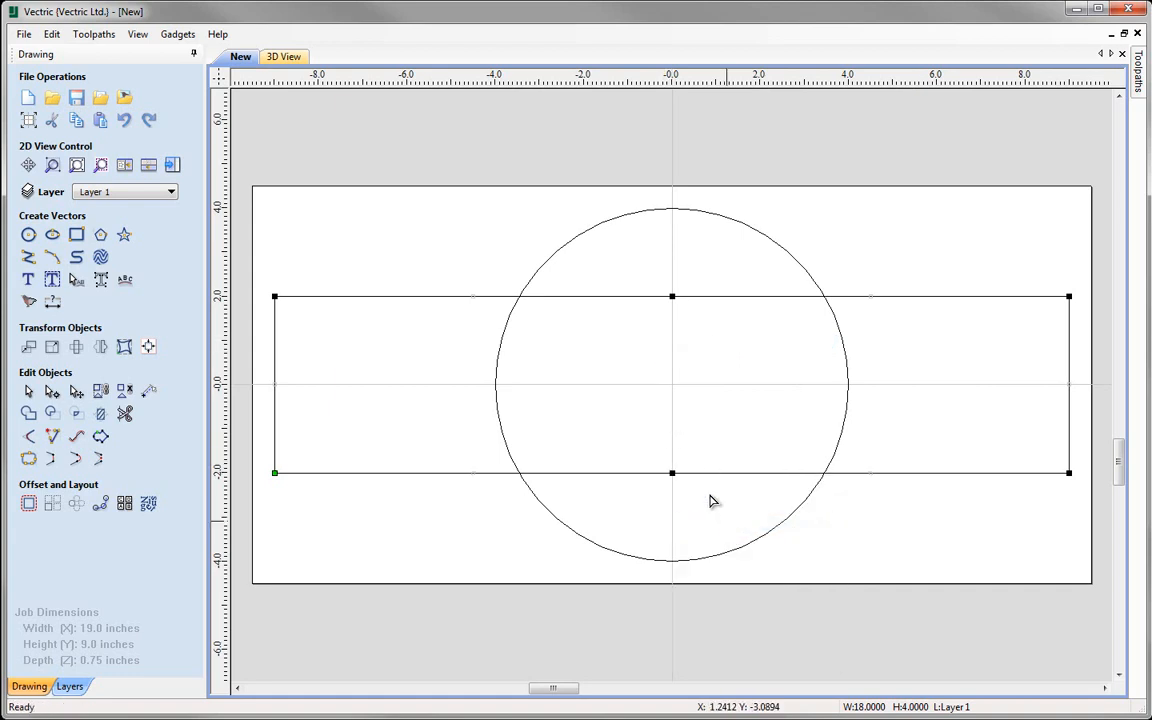
Move the upper edge's middle node to an absolute Y position of 1.5 inches through its node properties
right_click(673, 300)
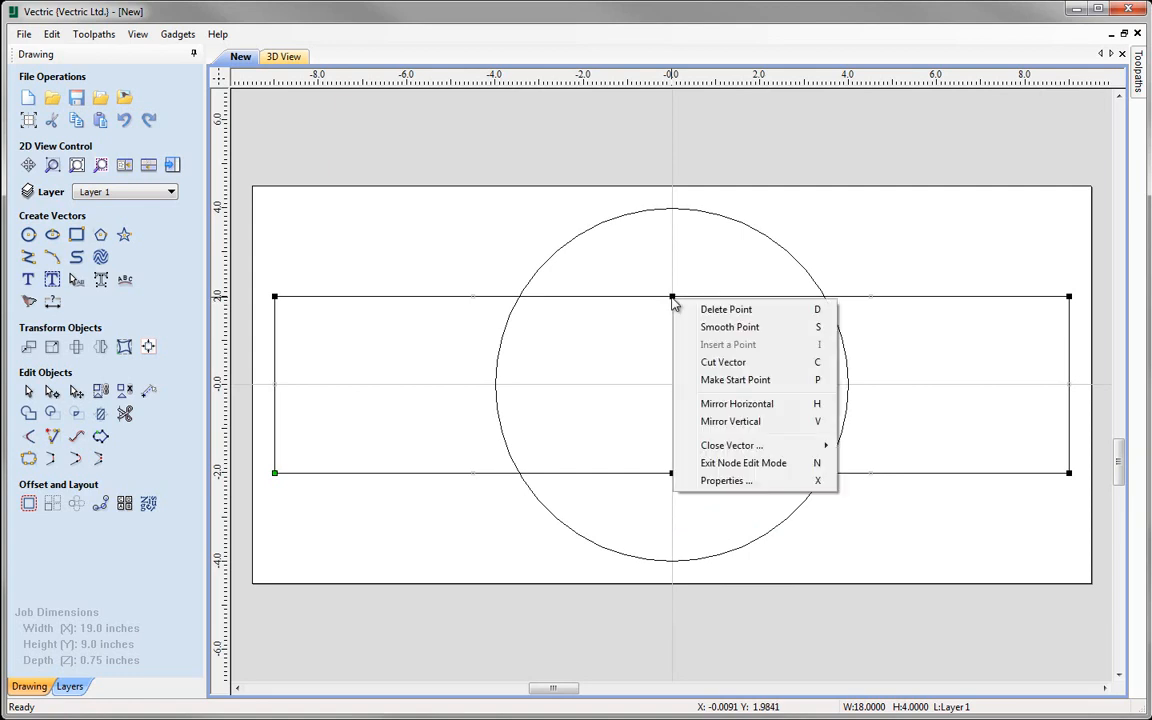
click(750, 481)
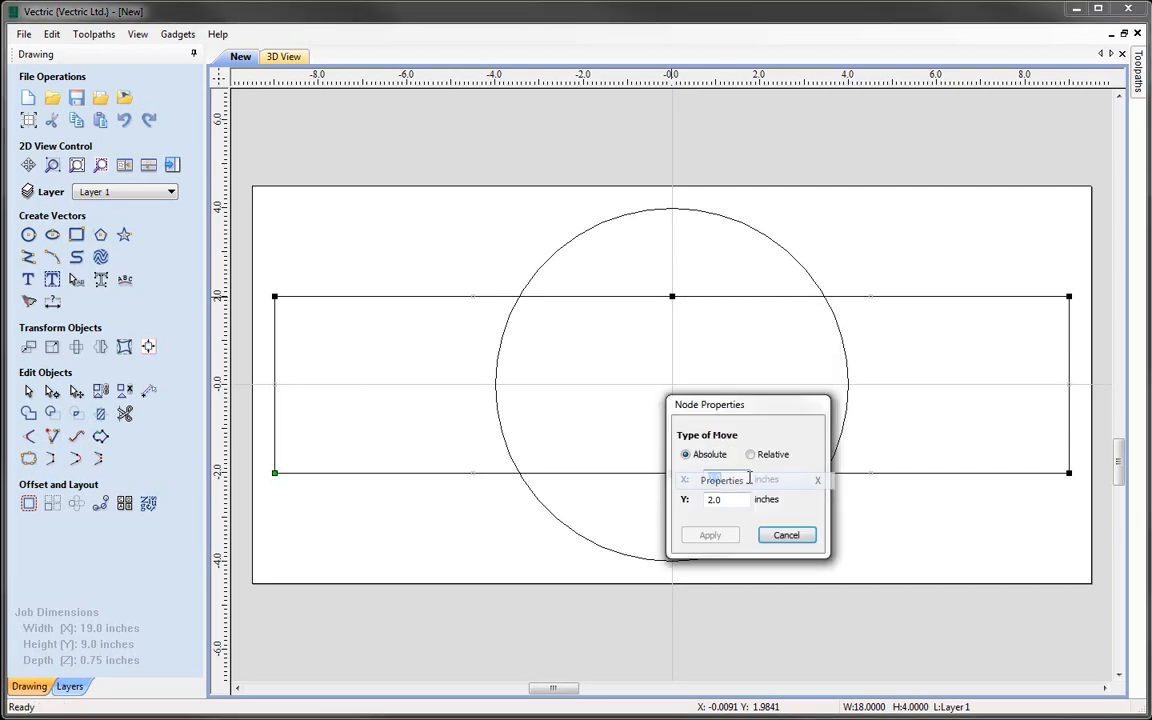
drag(766, 406, 878, 250)
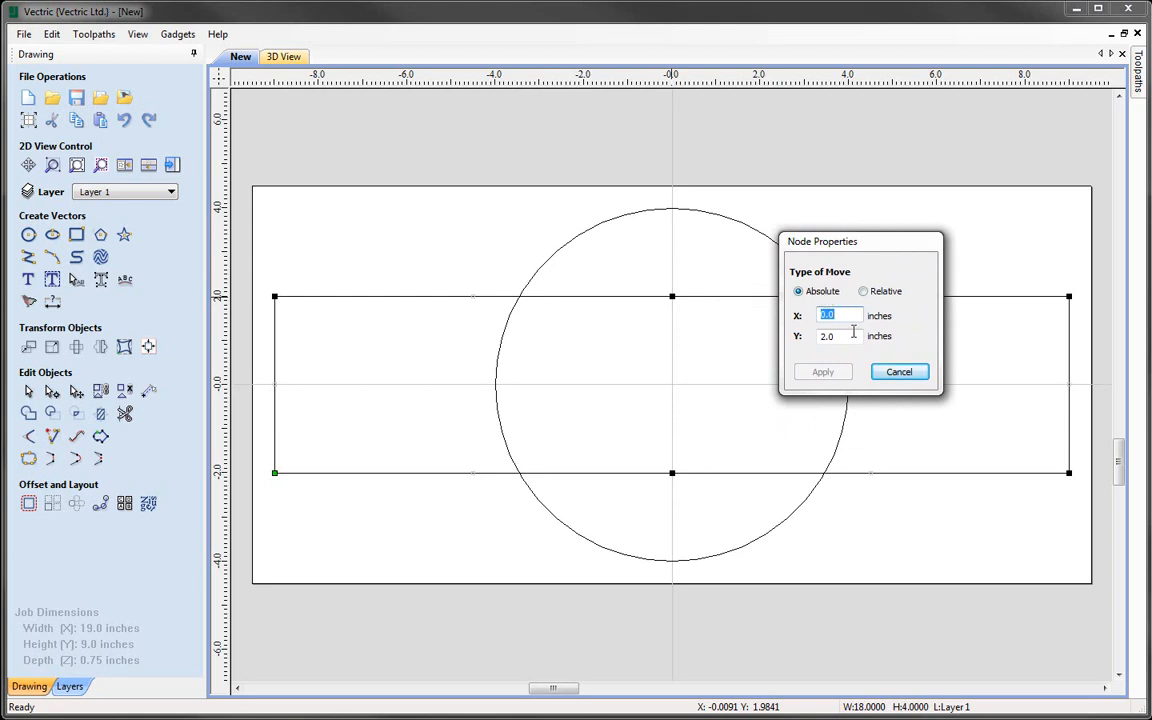
key(Tab)
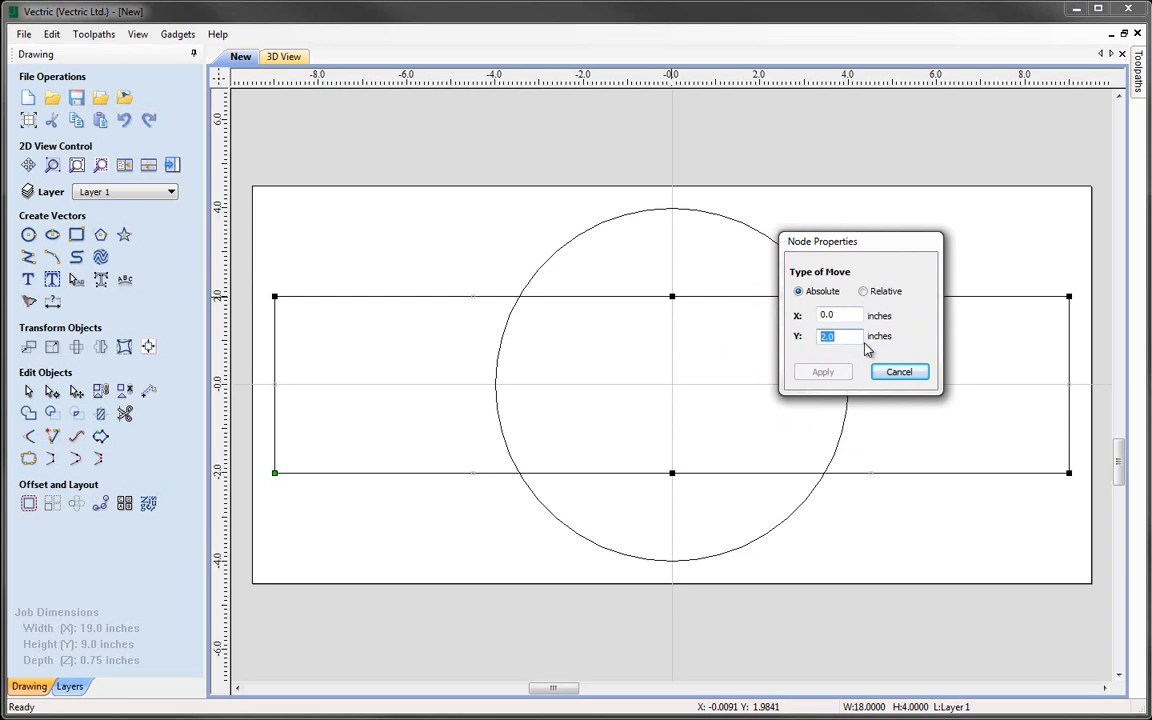
text(1.5)
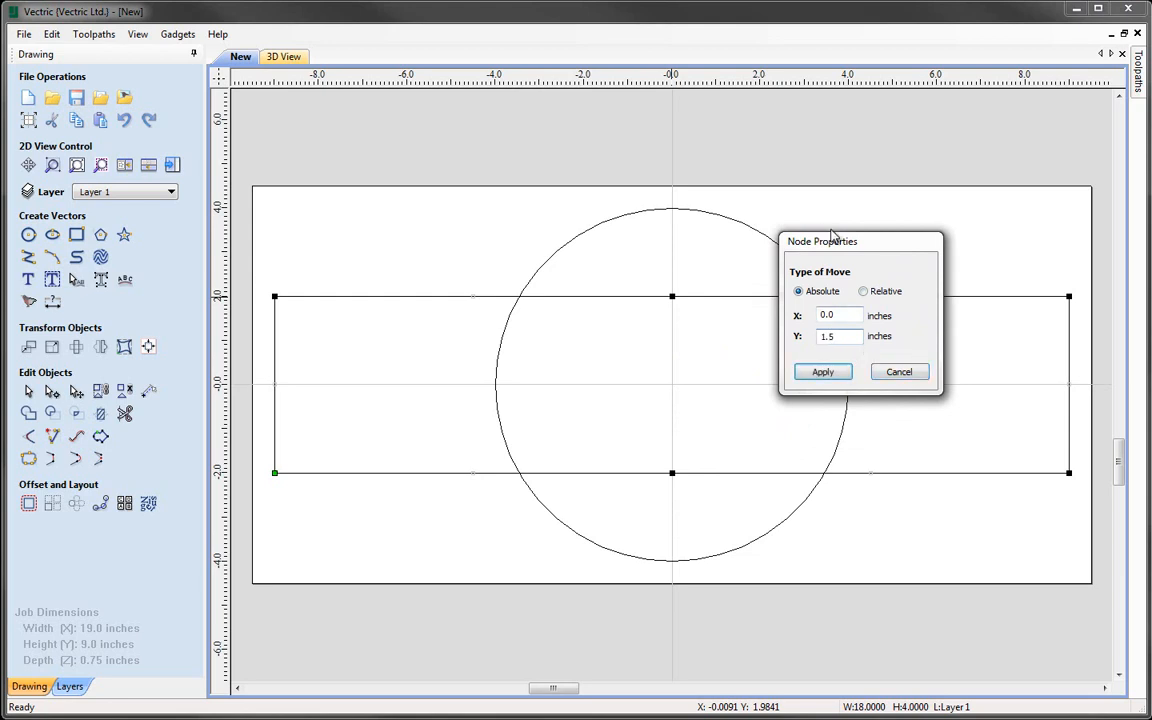
click(822, 372)
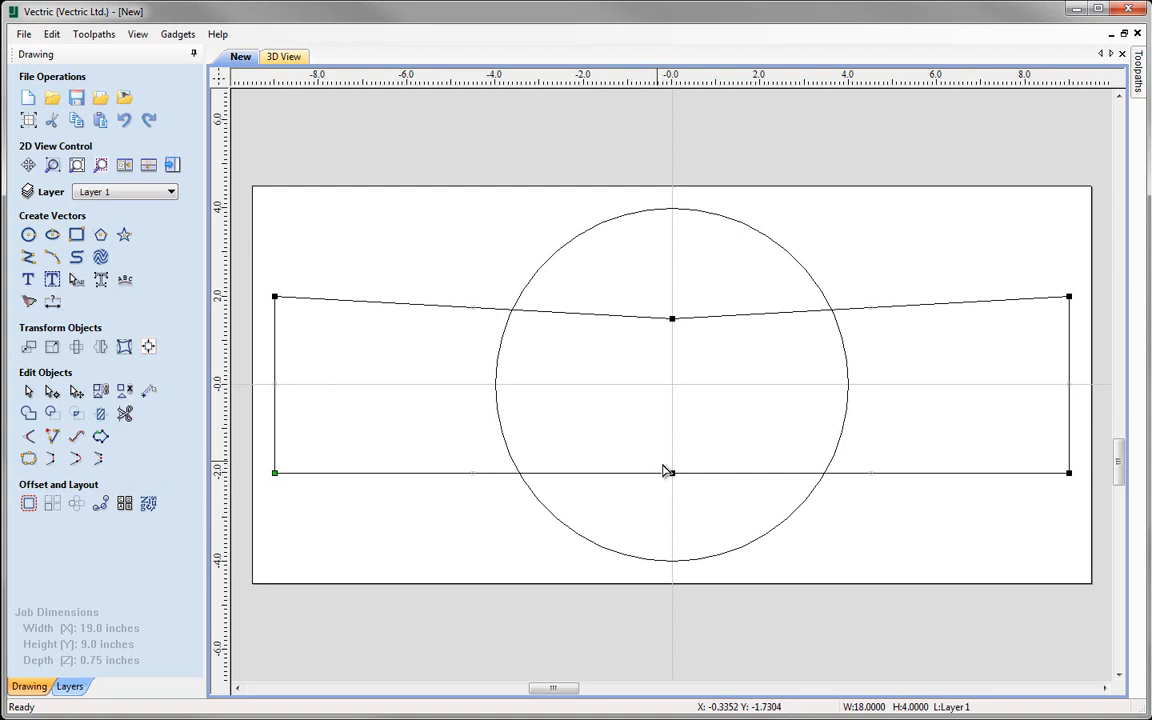
Move the lower edge's middle node to an absolute Y position of -1.5 inches and leave node editing with nothing selected
drag(658, 462, 688, 483)
right_click(672, 473)
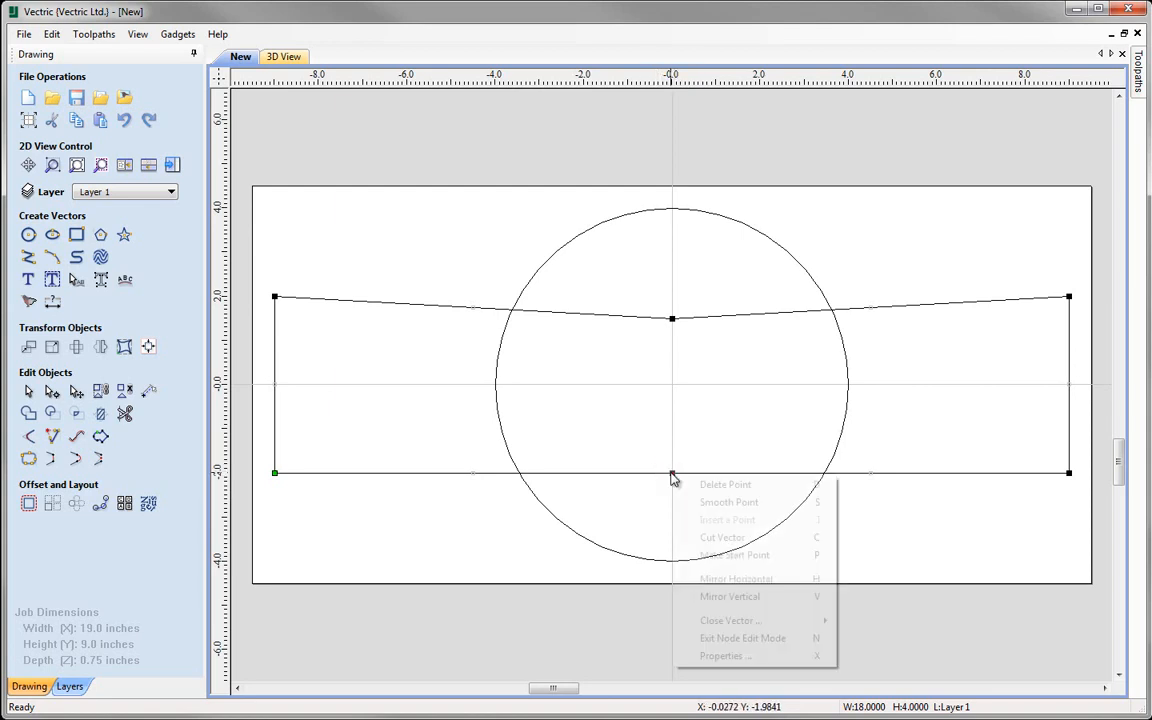
click(733, 657)
drag(727, 577, 882, 319)
double_click(868, 404)
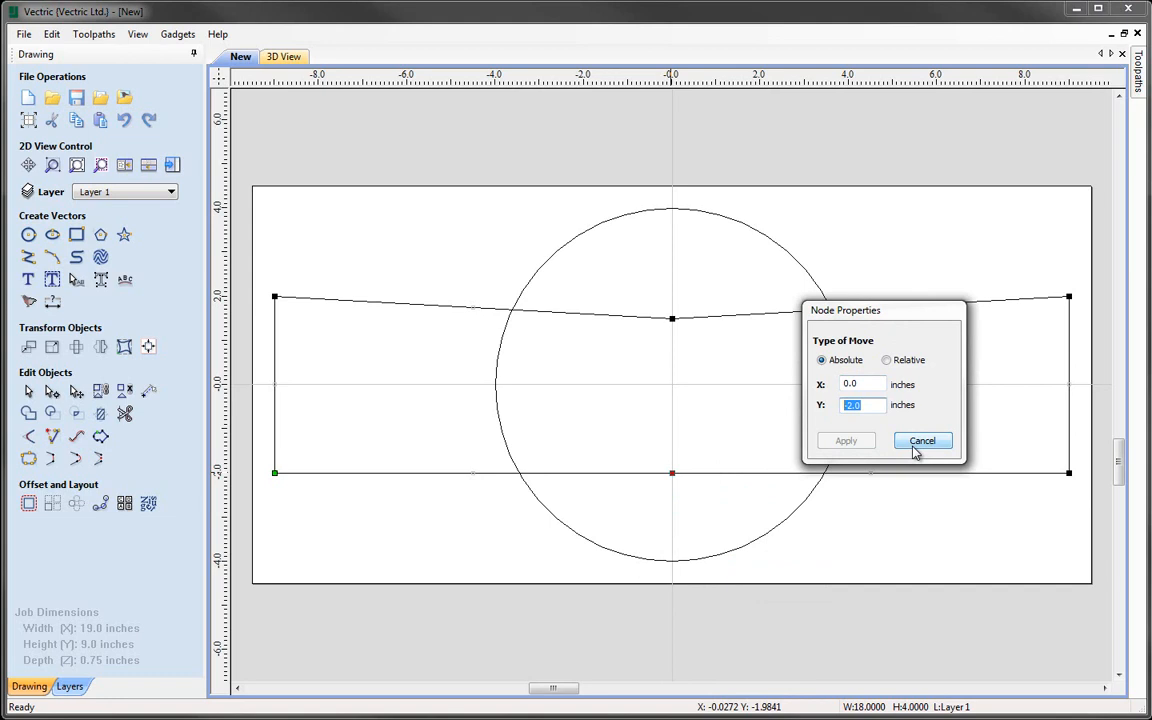
text(-1.5)
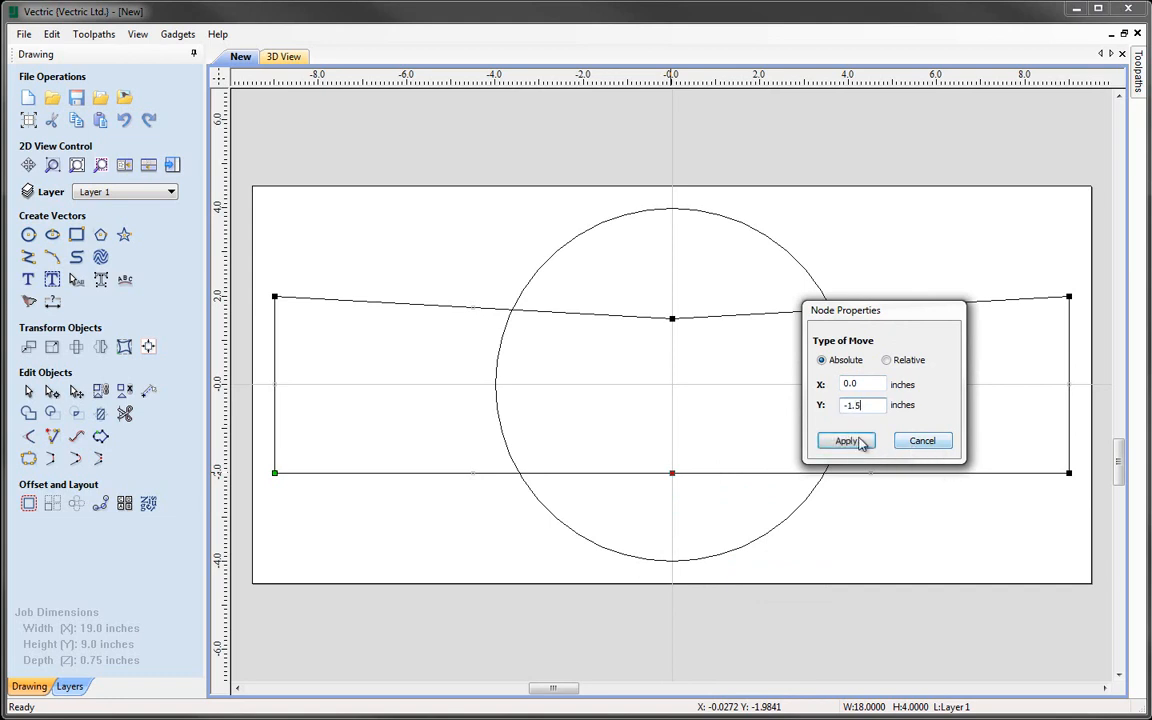
click(858, 443)
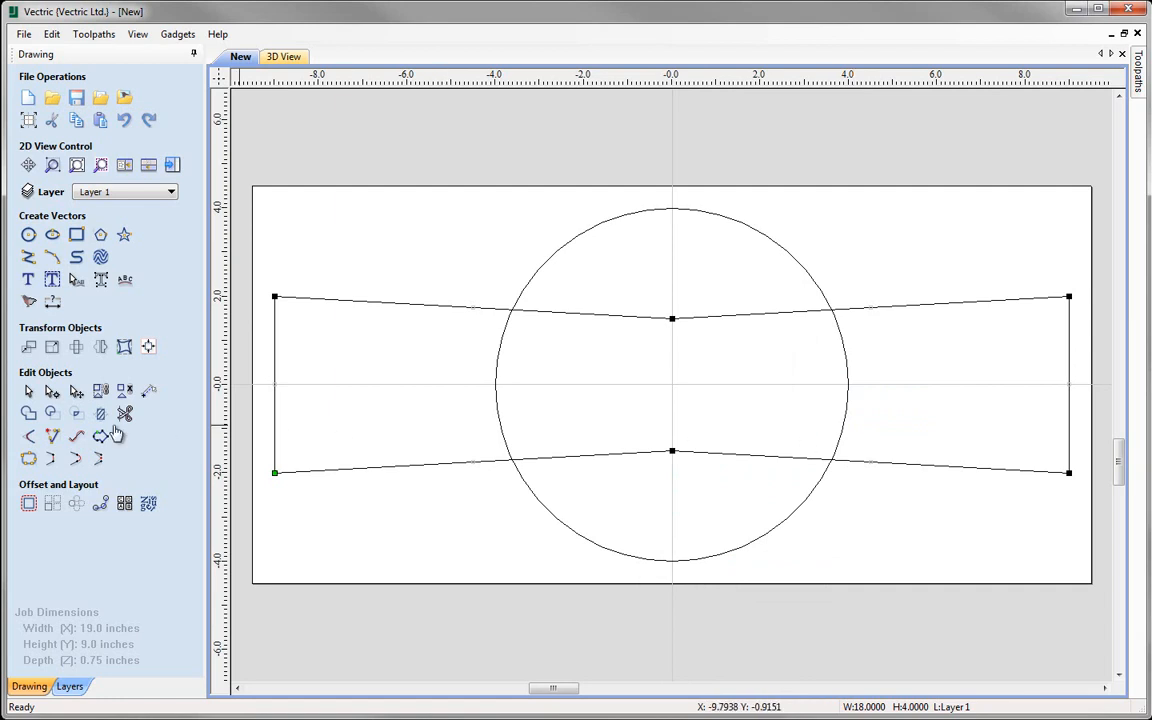
click(26, 393)
click(473, 525)
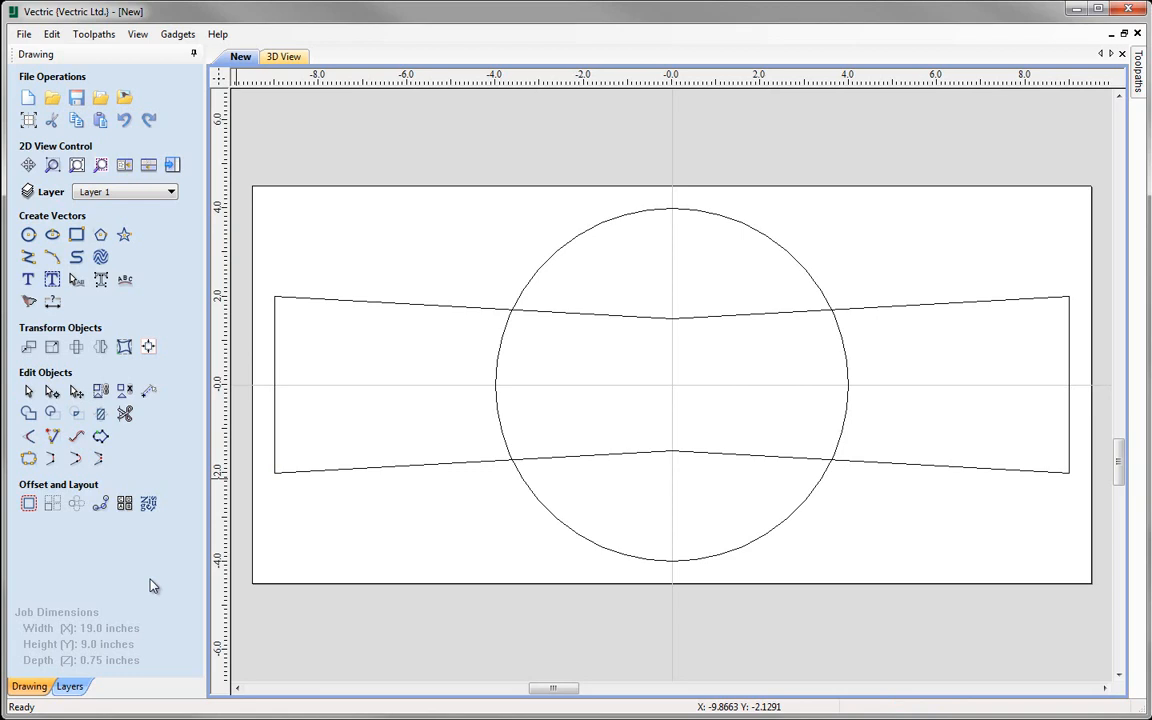
Offset the bow-tie shaped outline inwards by 0.8 inches with sharp corners, keeping the original, and deselect the result
click(332, 474)
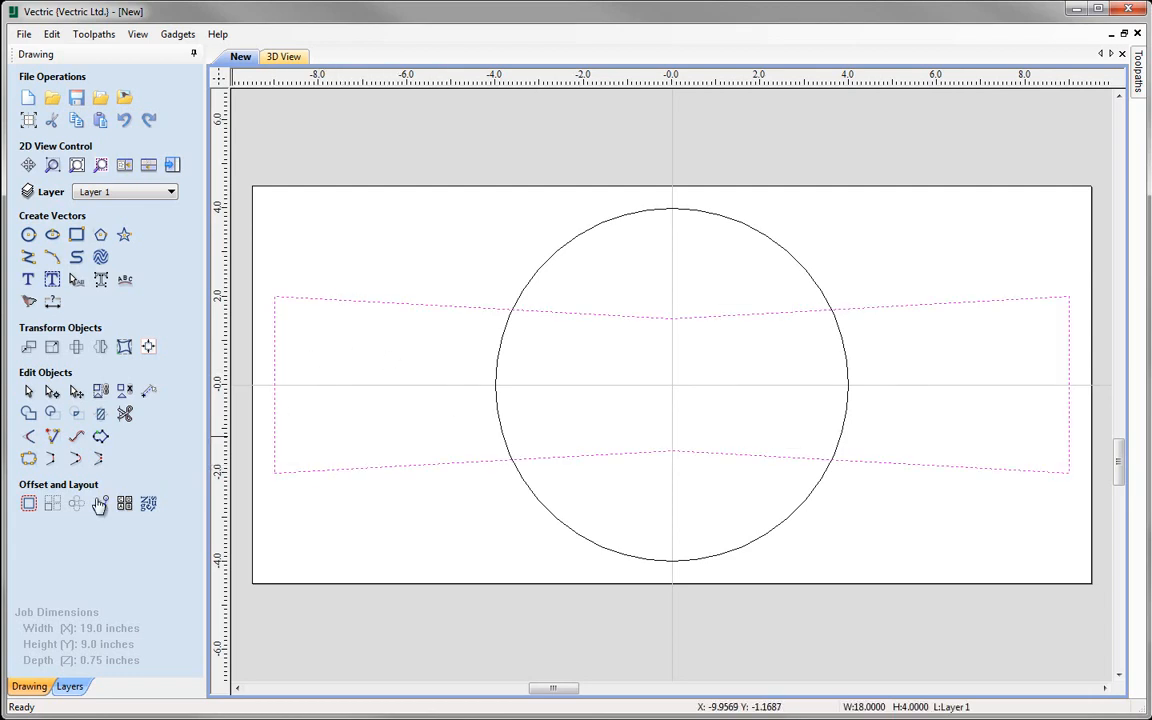
click(27, 506)
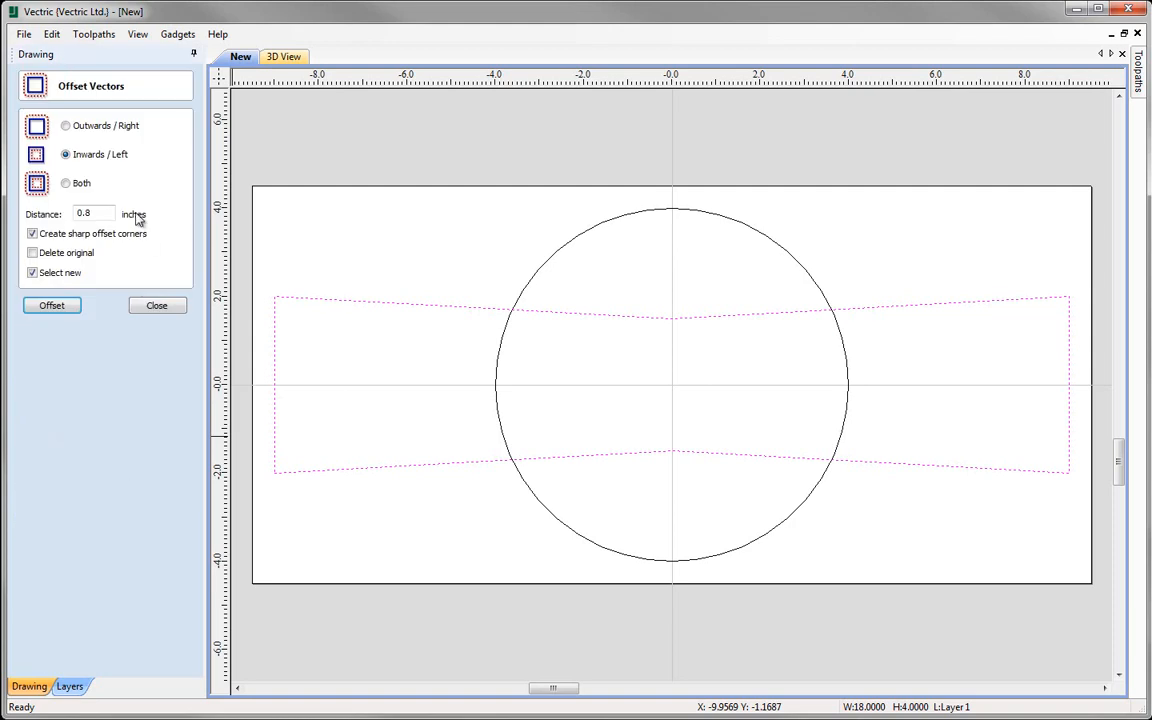
double_click(95, 214)
text(0.8)
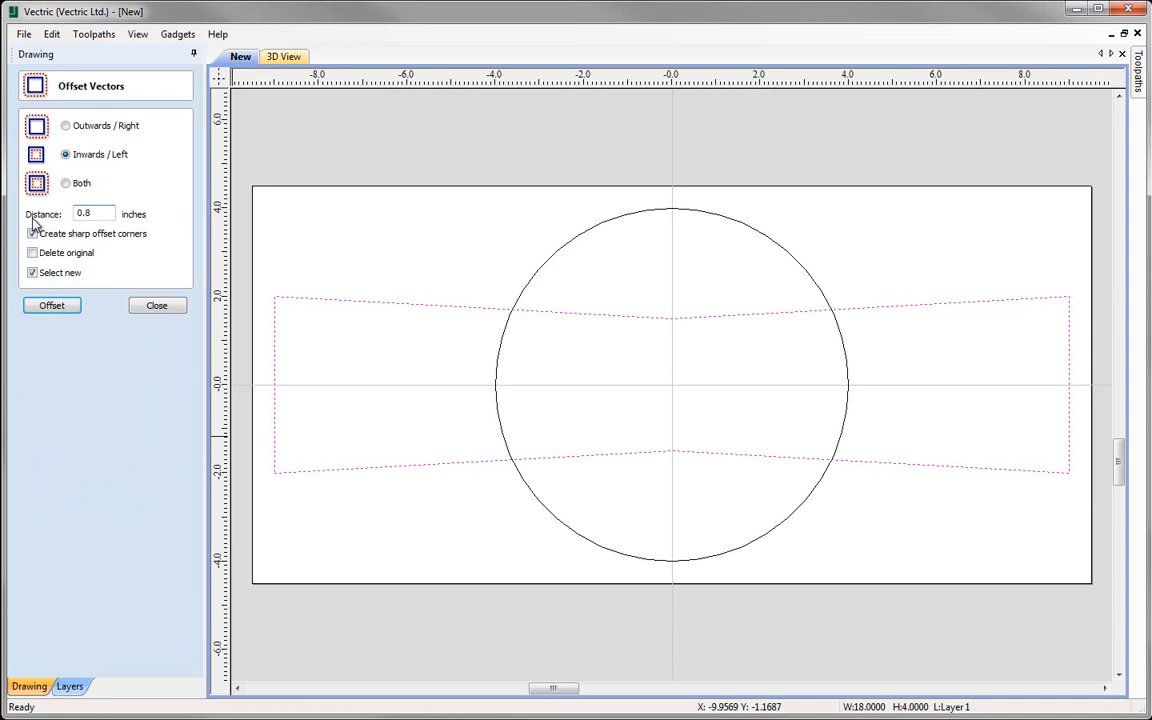
click(52, 306)
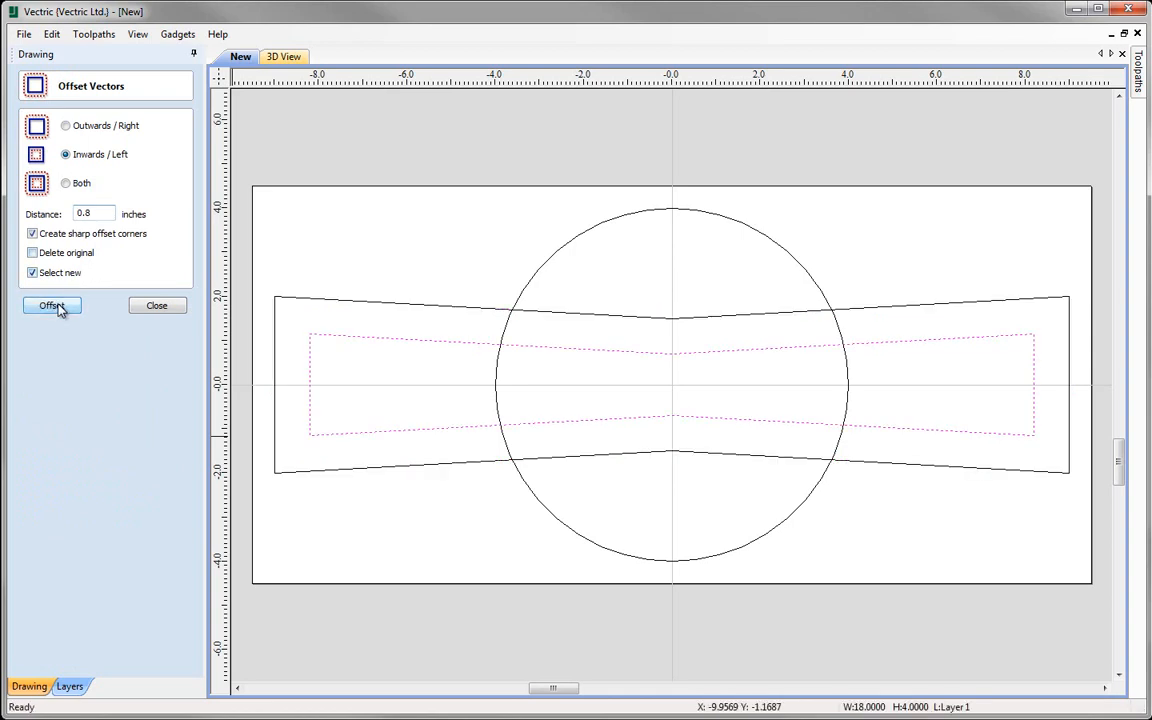
click(150, 307)
click(386, 359)
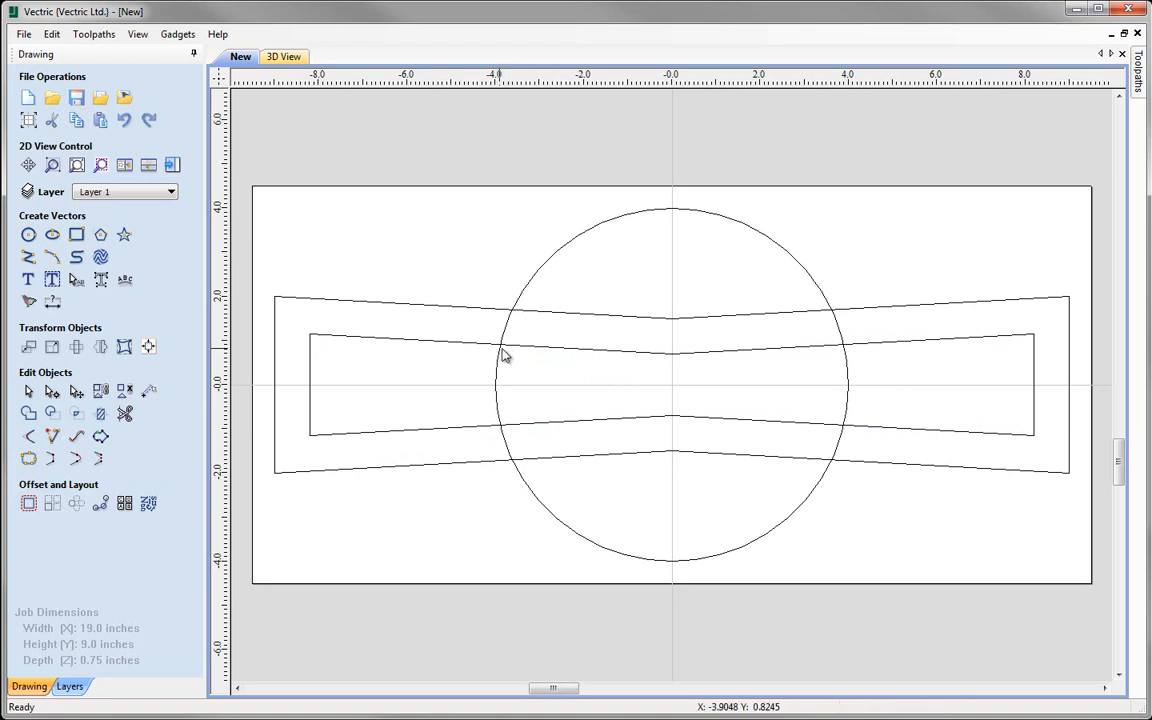
Draw a vertical line joining the two left-hand intersections of the circle and the outer bow-tie outline
click(28, 257)
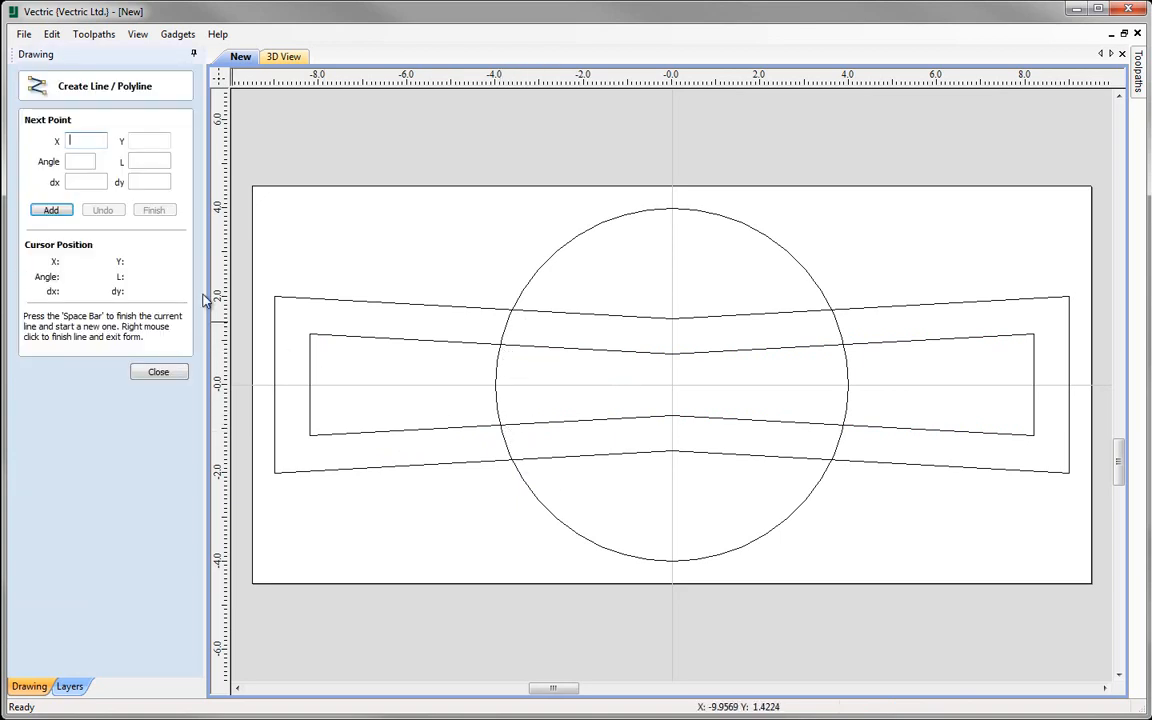
click(514, 328)
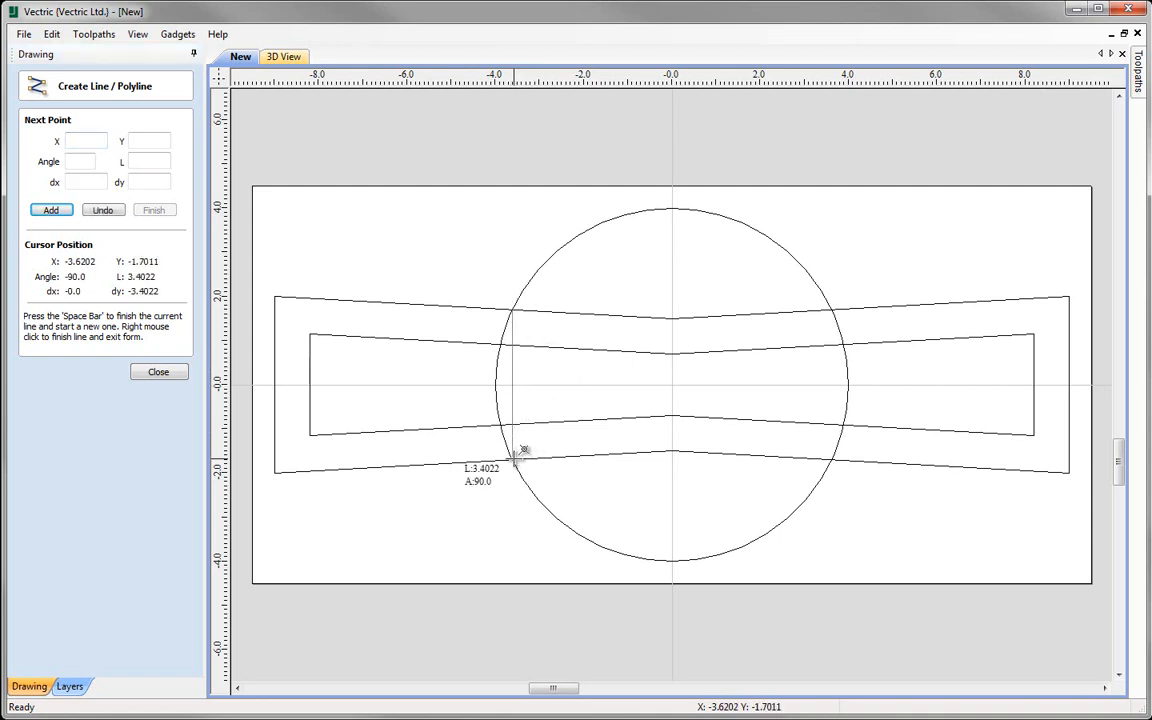
click(516, 457)
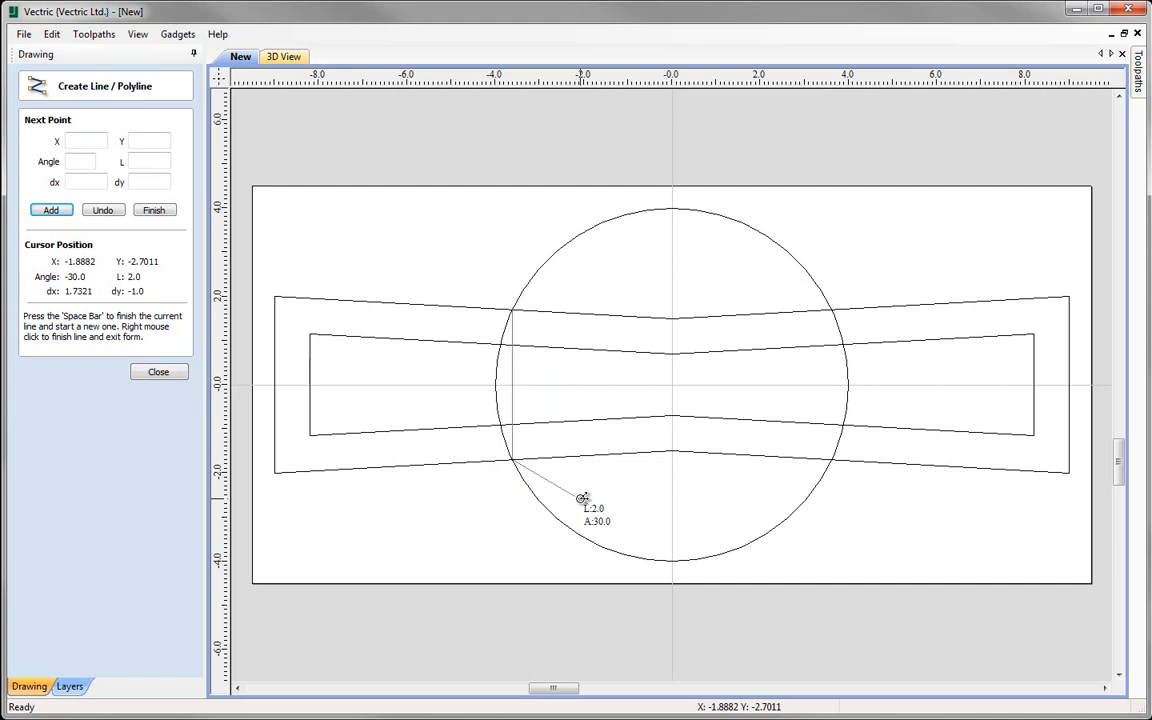
key(space)
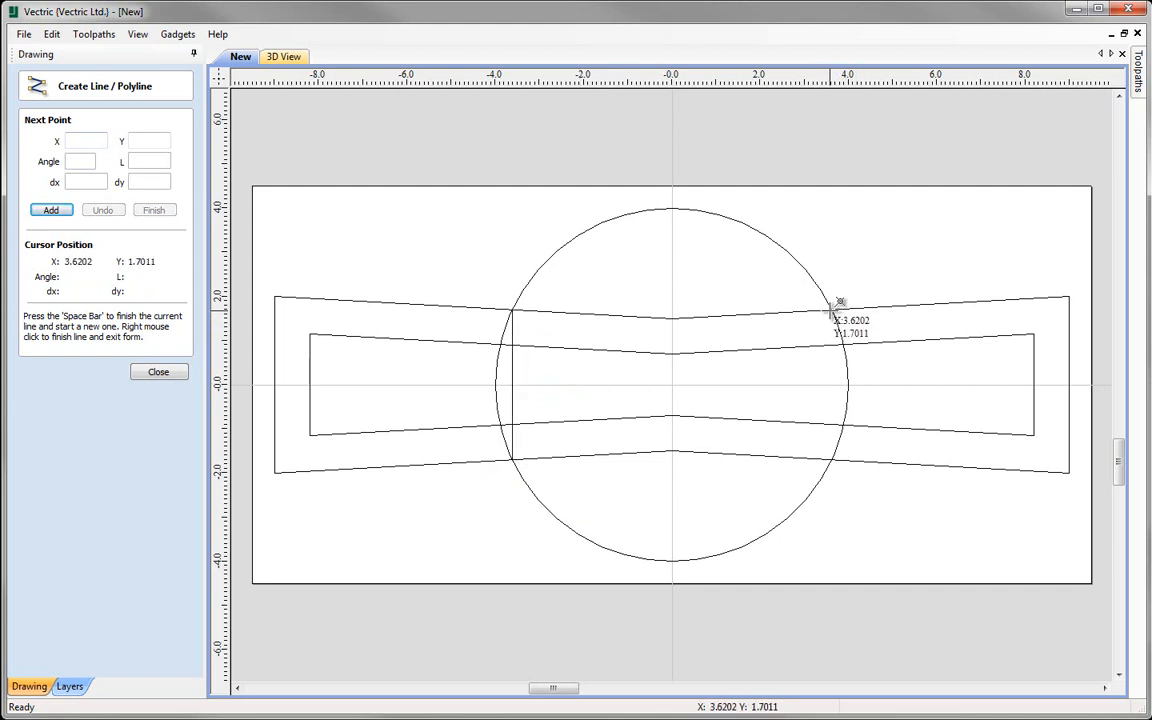
Draw a vertical line joining the two right-hand intersections of the circle and the outer bow-tie outline, and finish line drawing
click(832, 311)
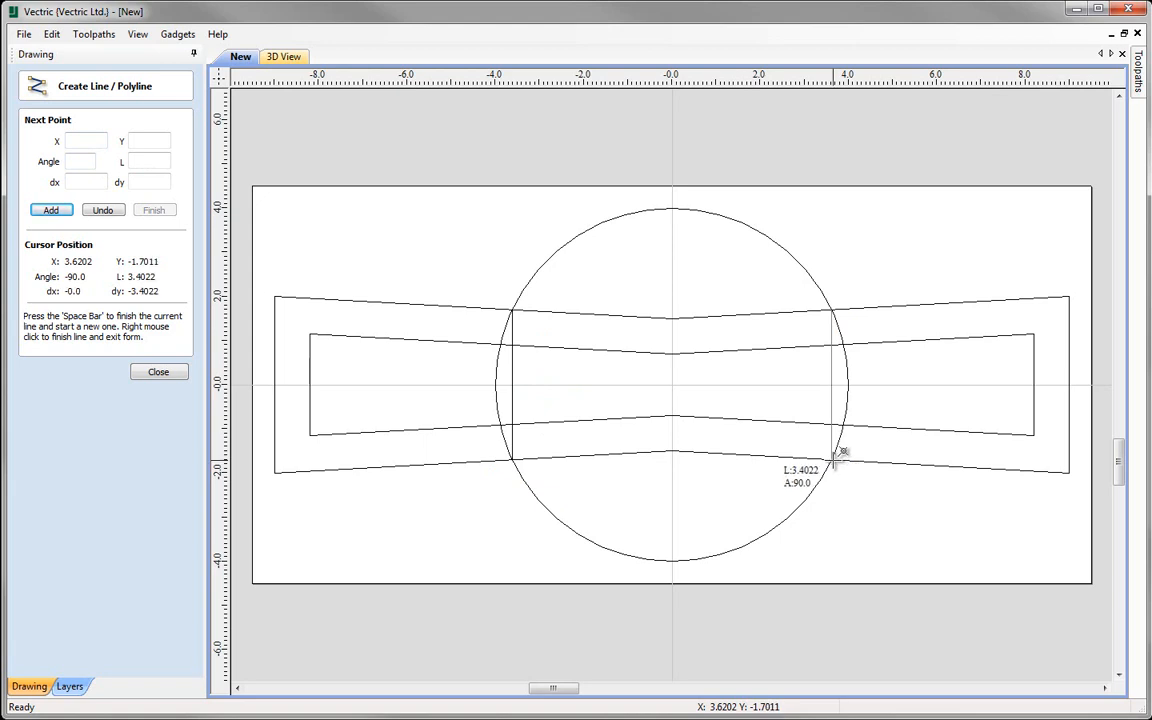
click(834, 461)
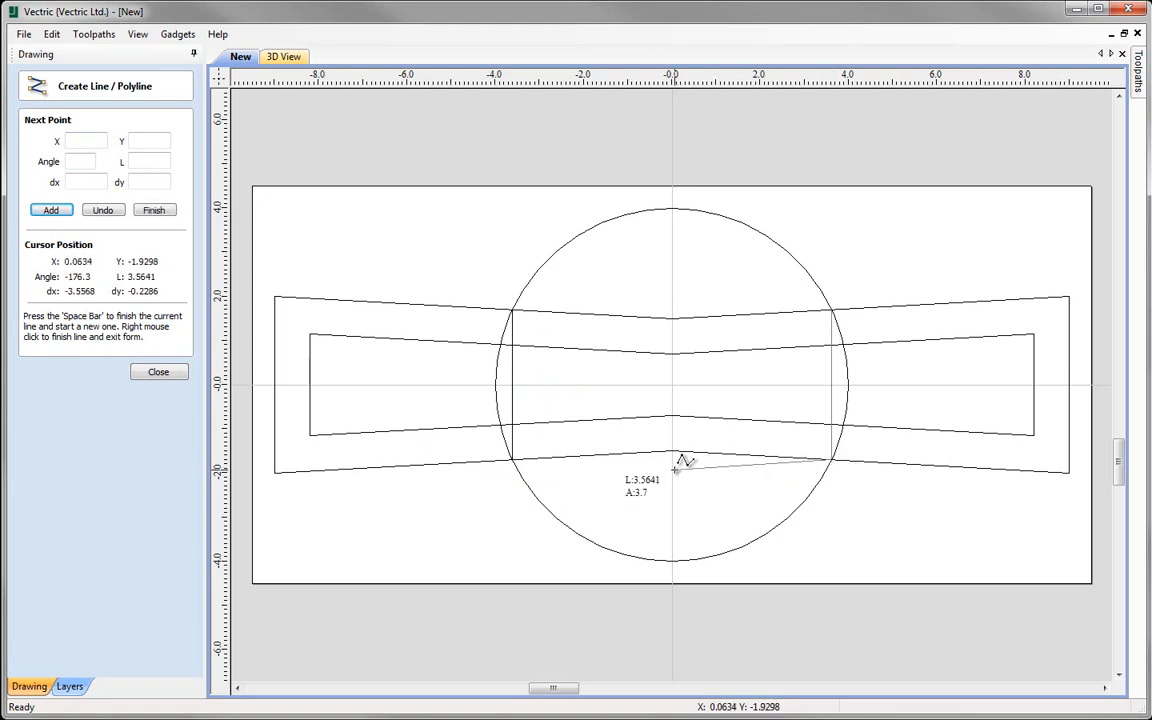
right_click(584, 478)
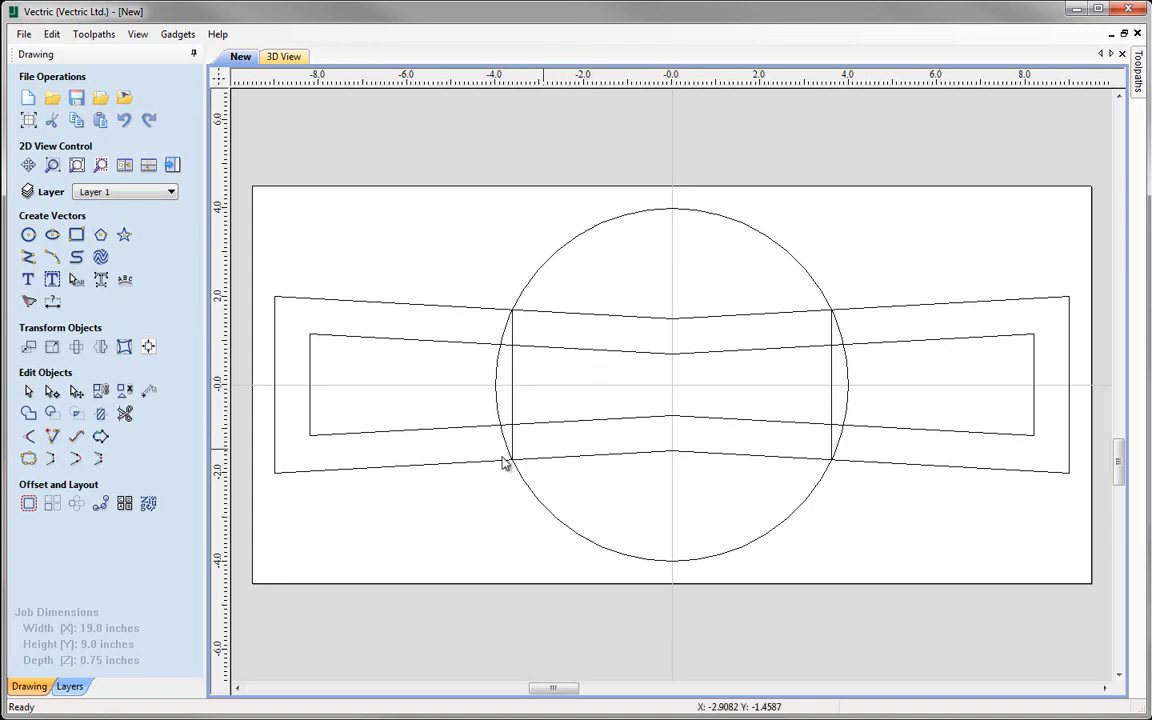
Trim away the inner bow-tie outline's upper and lower sections between the two vertical lines, rejoining the trimmed sections
click(124, 413)
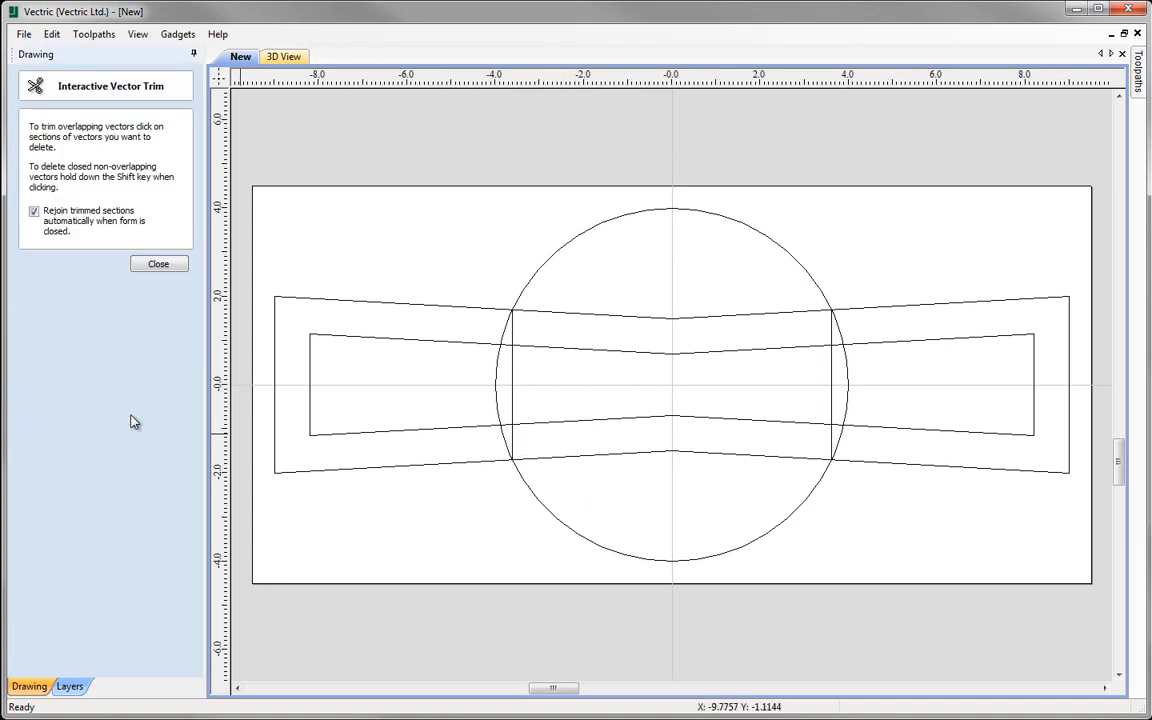
click(640, 354)
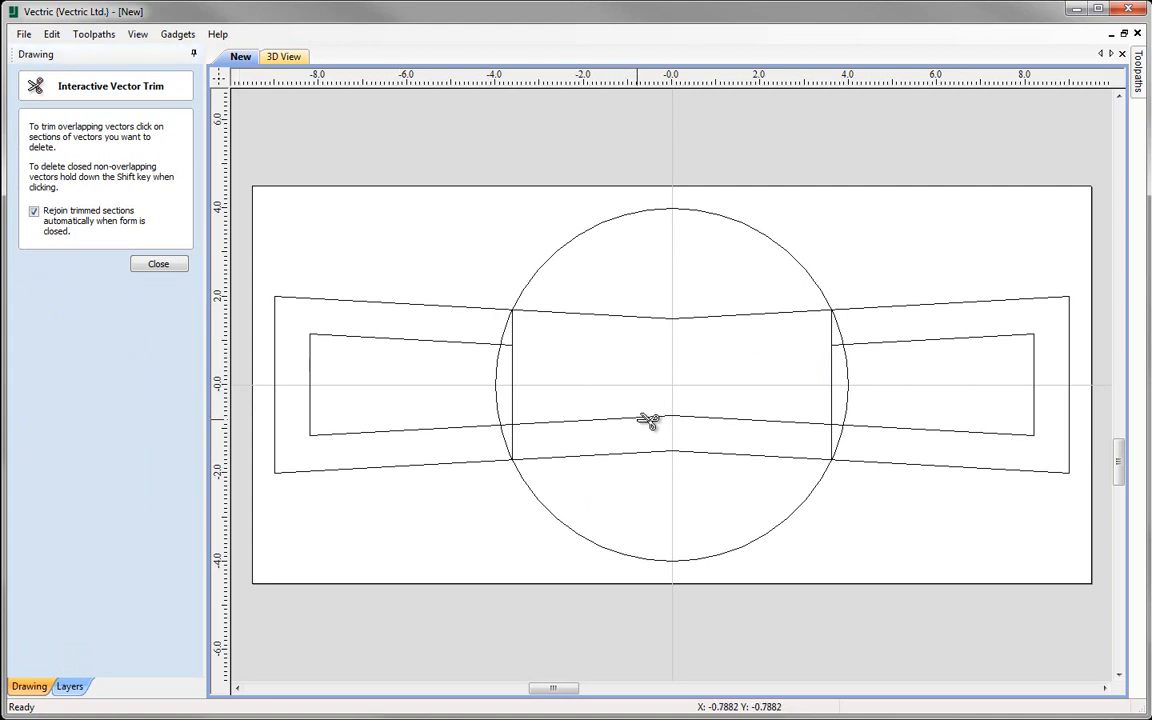
click(648, 420)
click(162, 270)
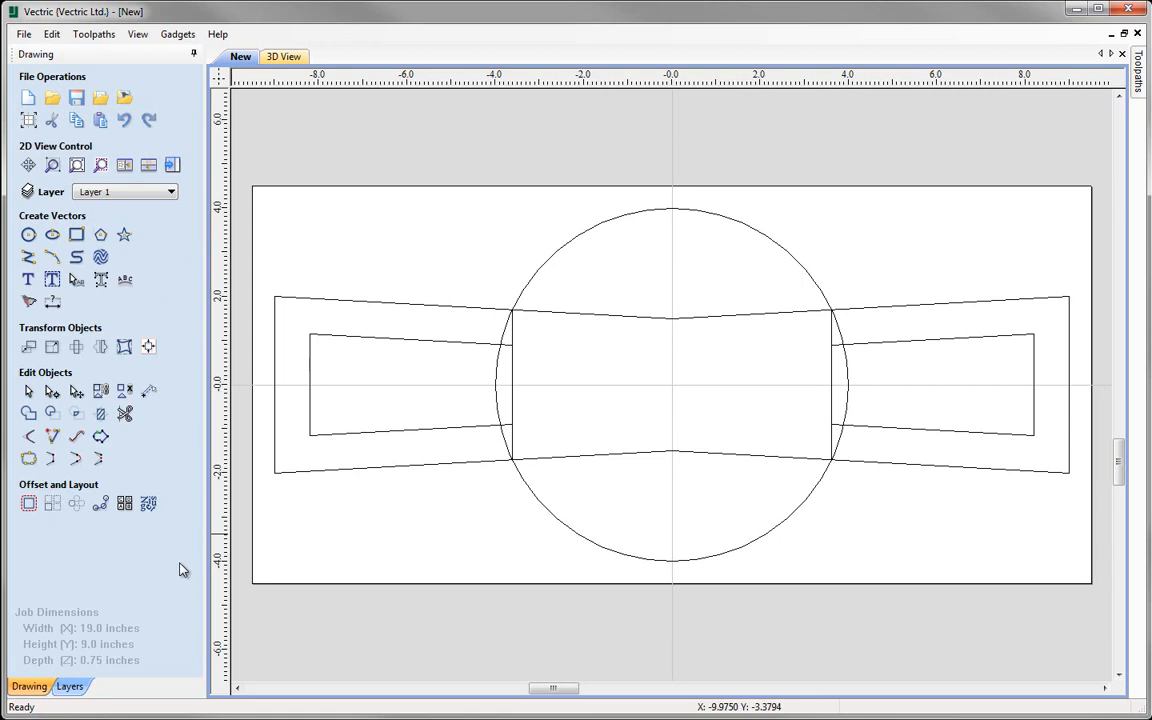
Delete both vertical construction lines inside the circle
click(513, 398)
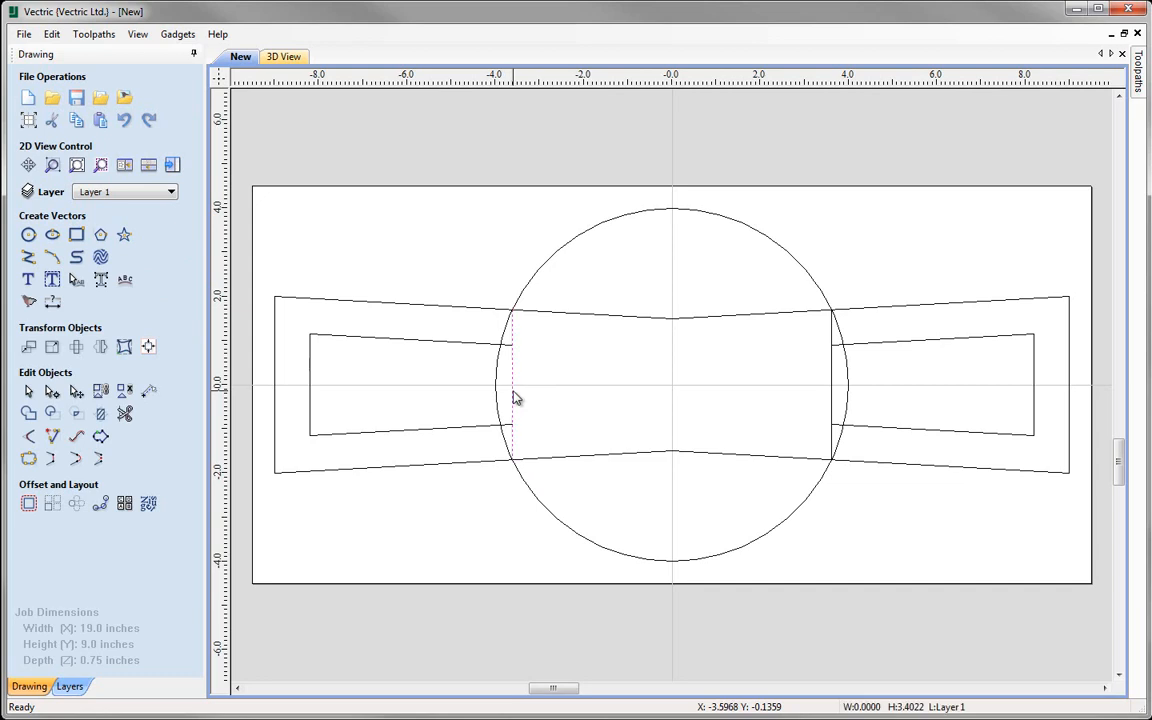
shift+click(833, 390)
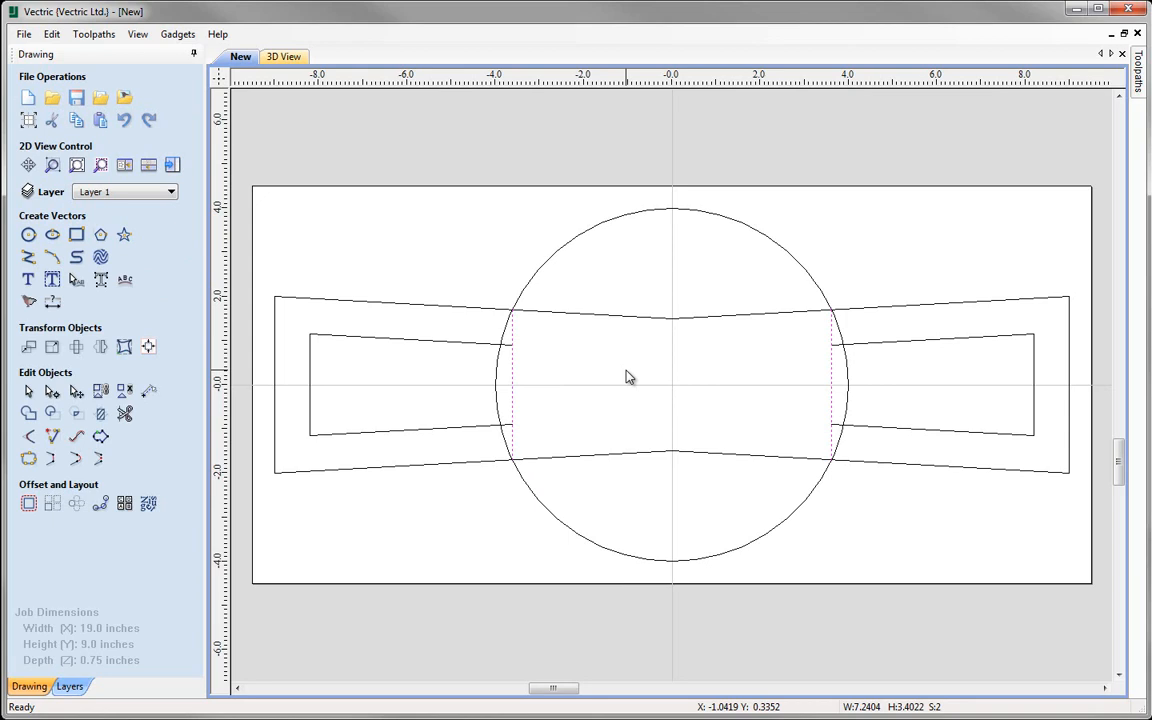
key(Delete)
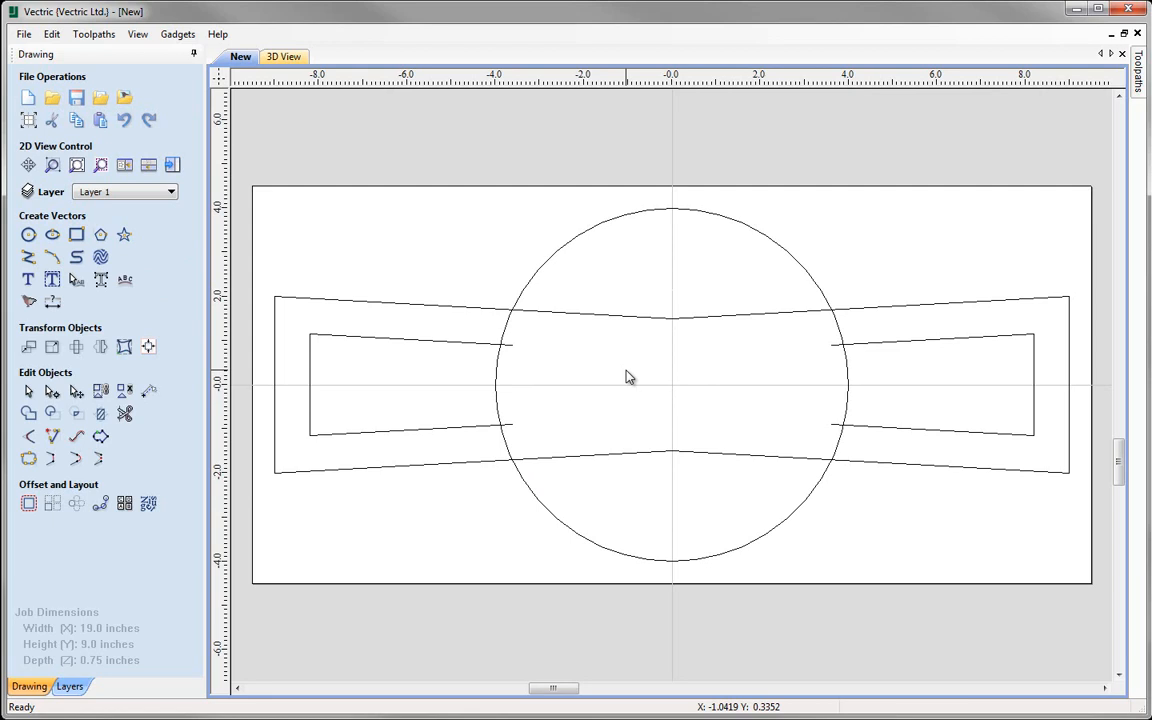
Offset the circle inwards by 1.1 inches, keeping the original, and deselect the result
click(554, 259)
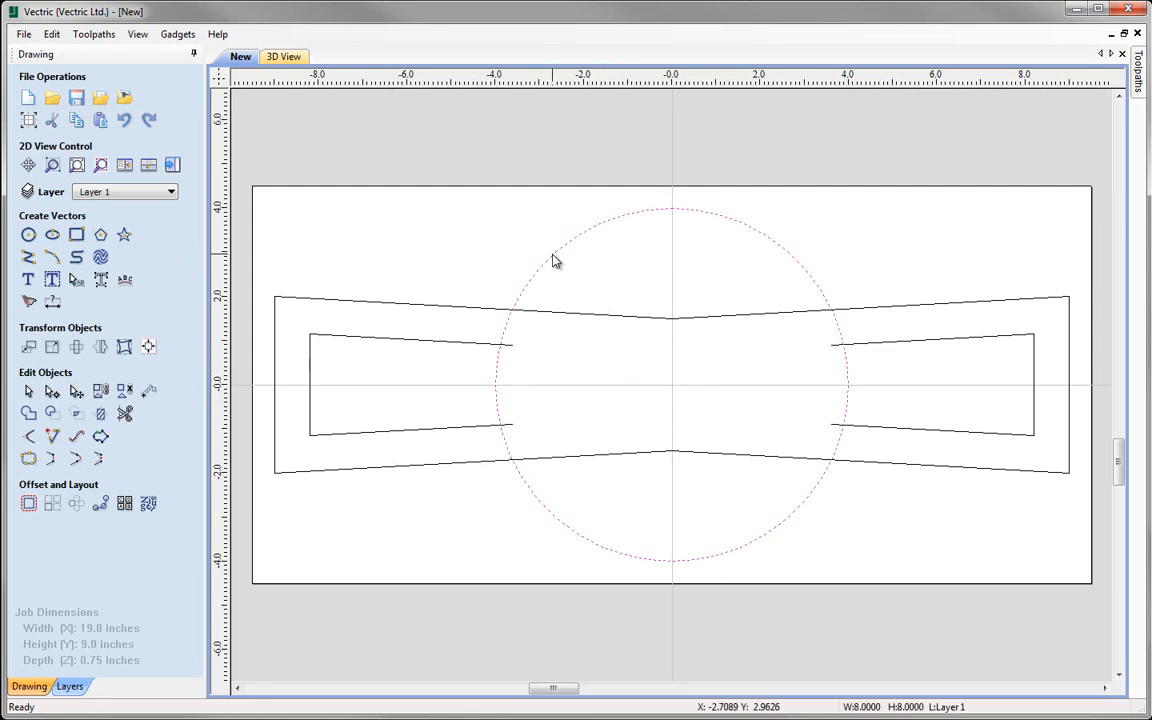
click(31, 505)
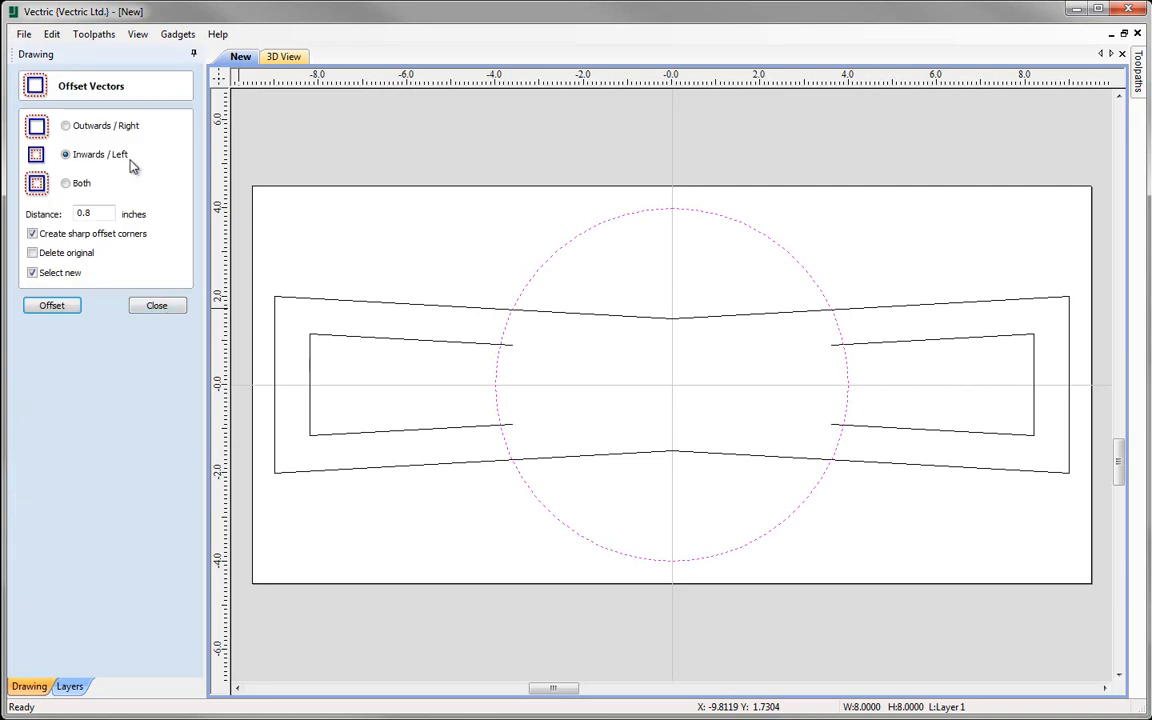
drag(100, 214, 17, 215)
text(1.1)
click(52, 308)
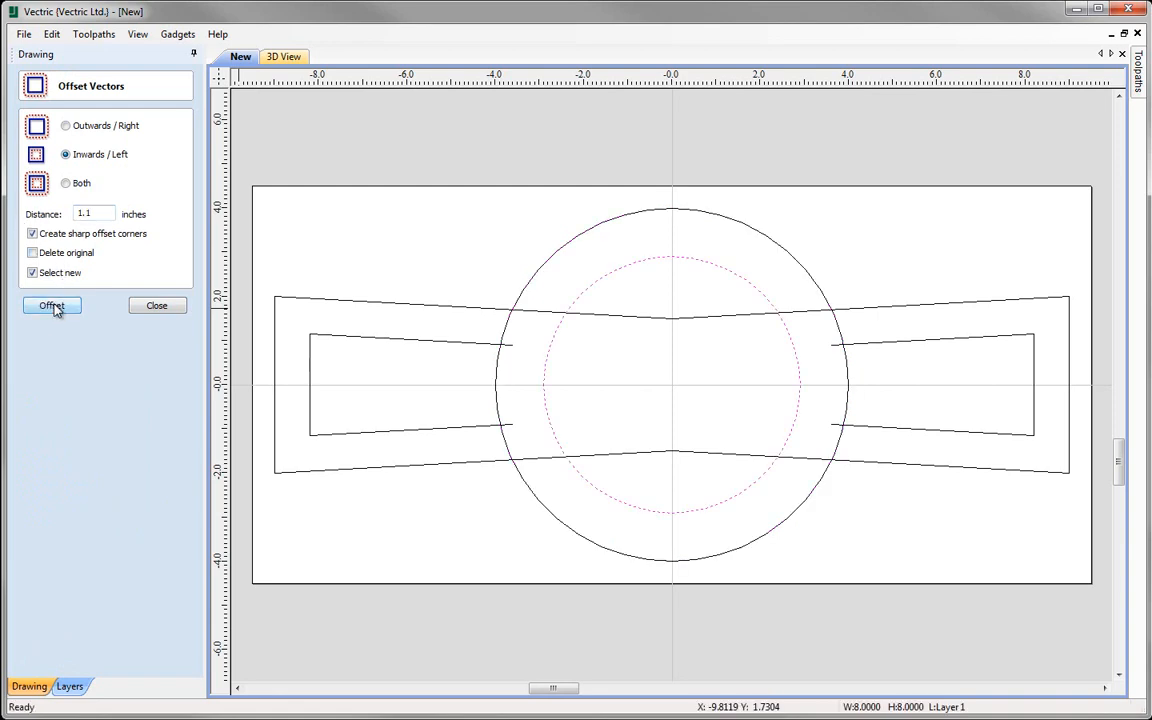
click(157, 306)
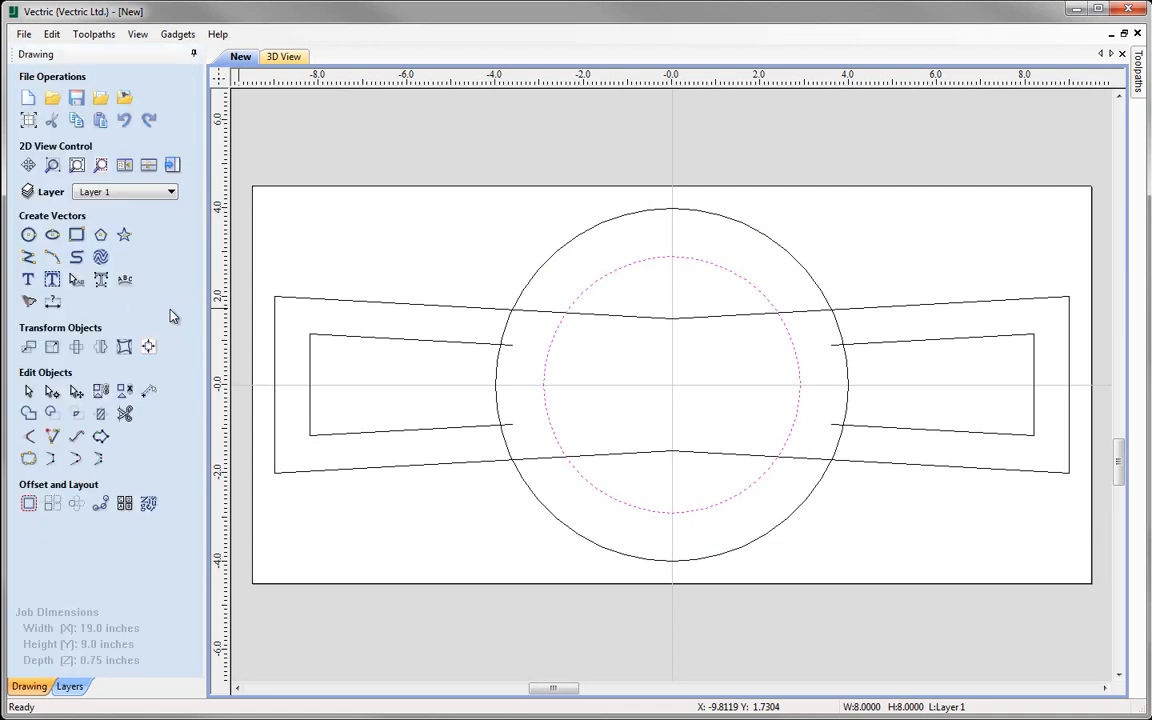
click(330, 493)
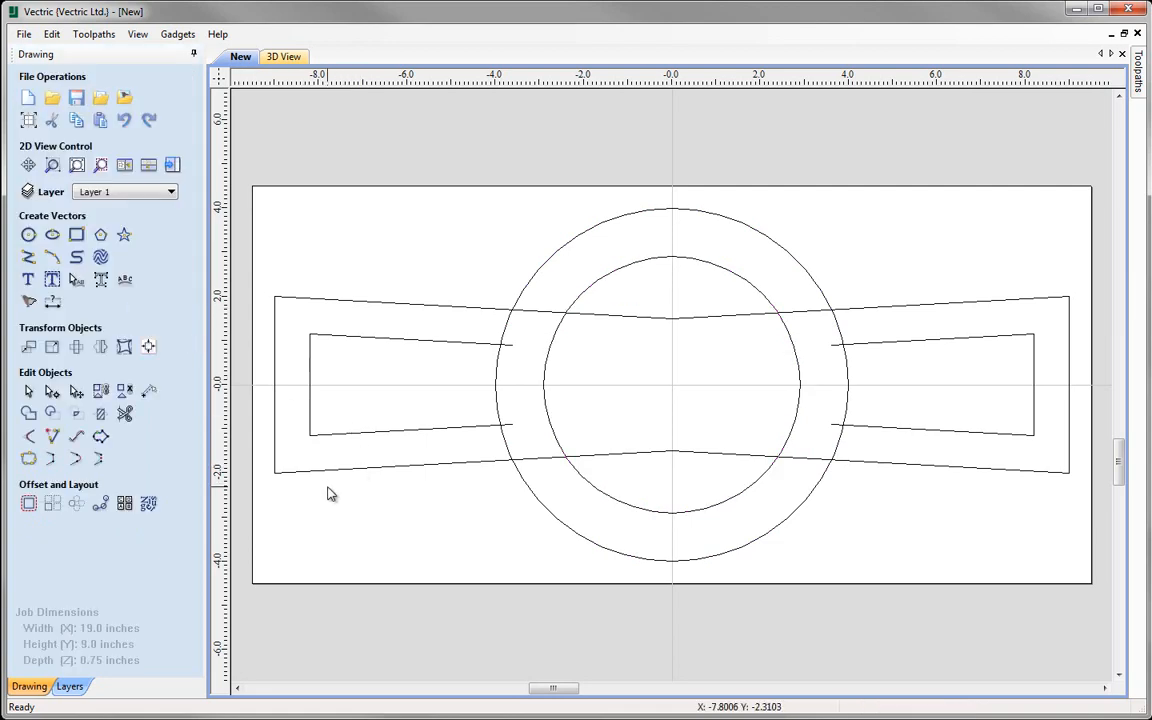
Trim away the inner circle's left and right arcs between the upper and lower edges of the bow-tie outline
click(125, 415)
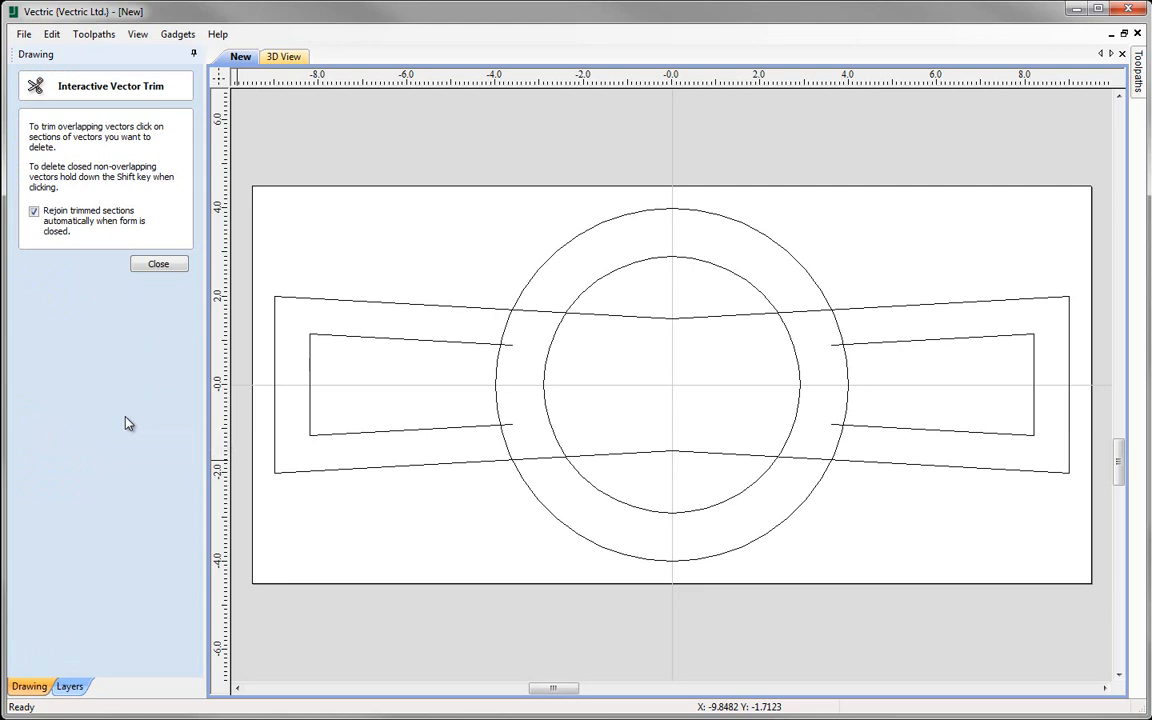
click(548, 394)
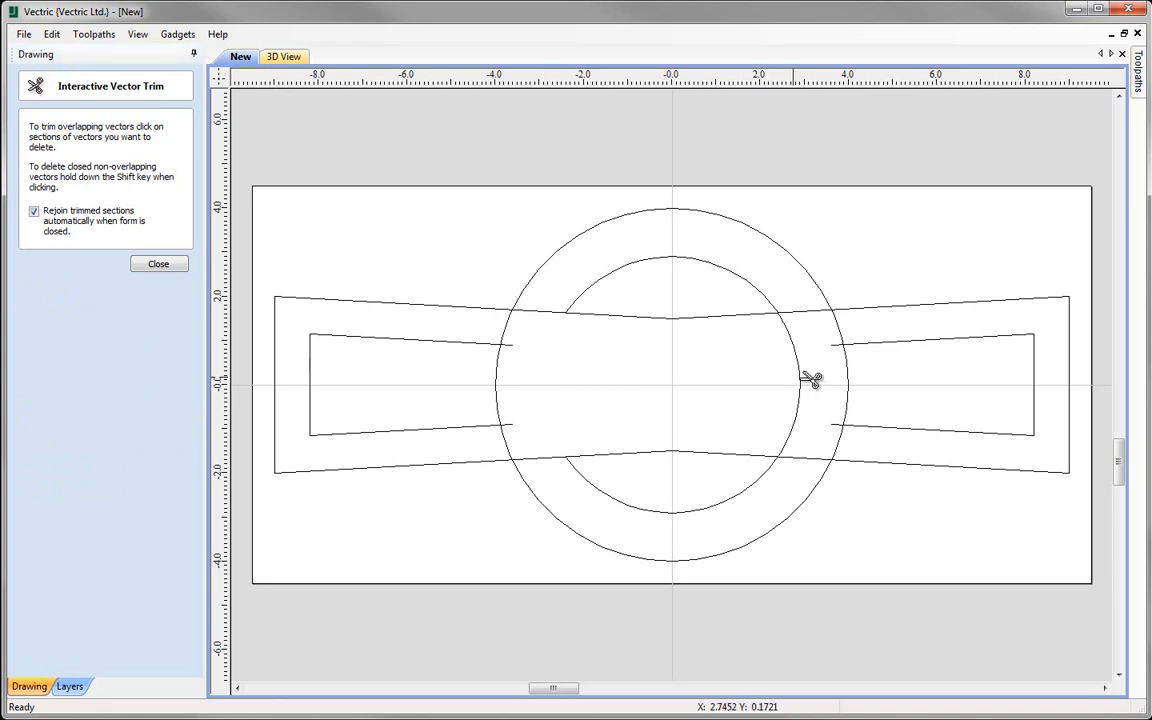
click(801, 378)
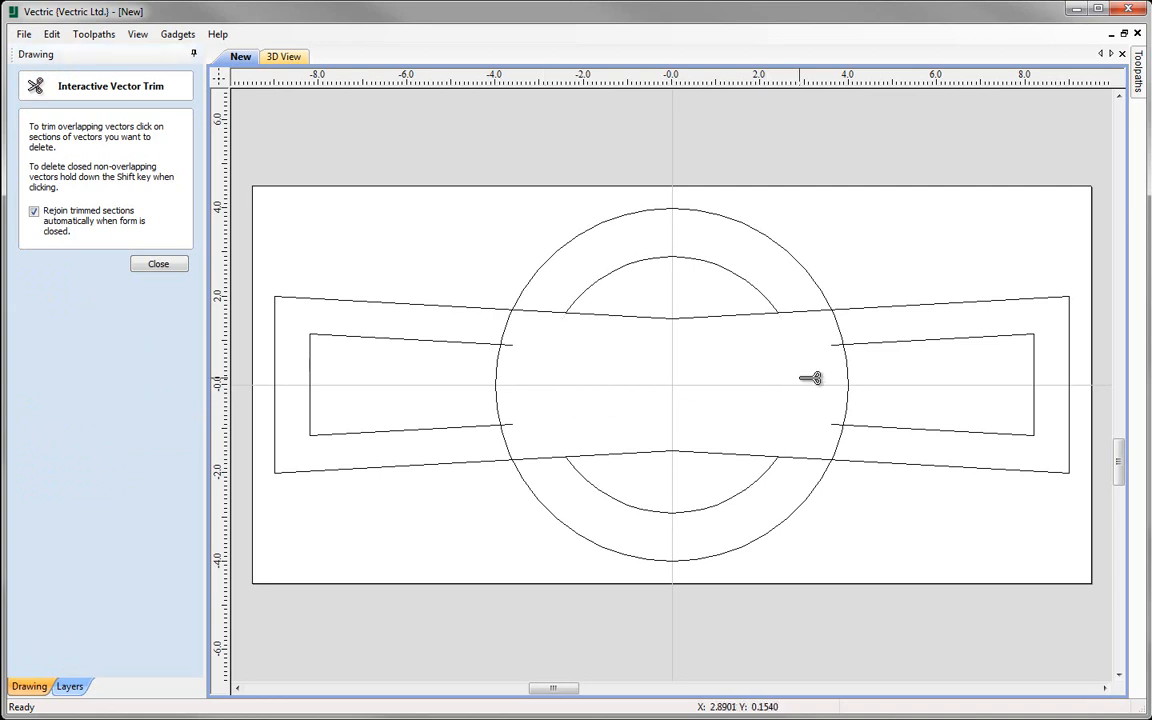
click(165, 264)
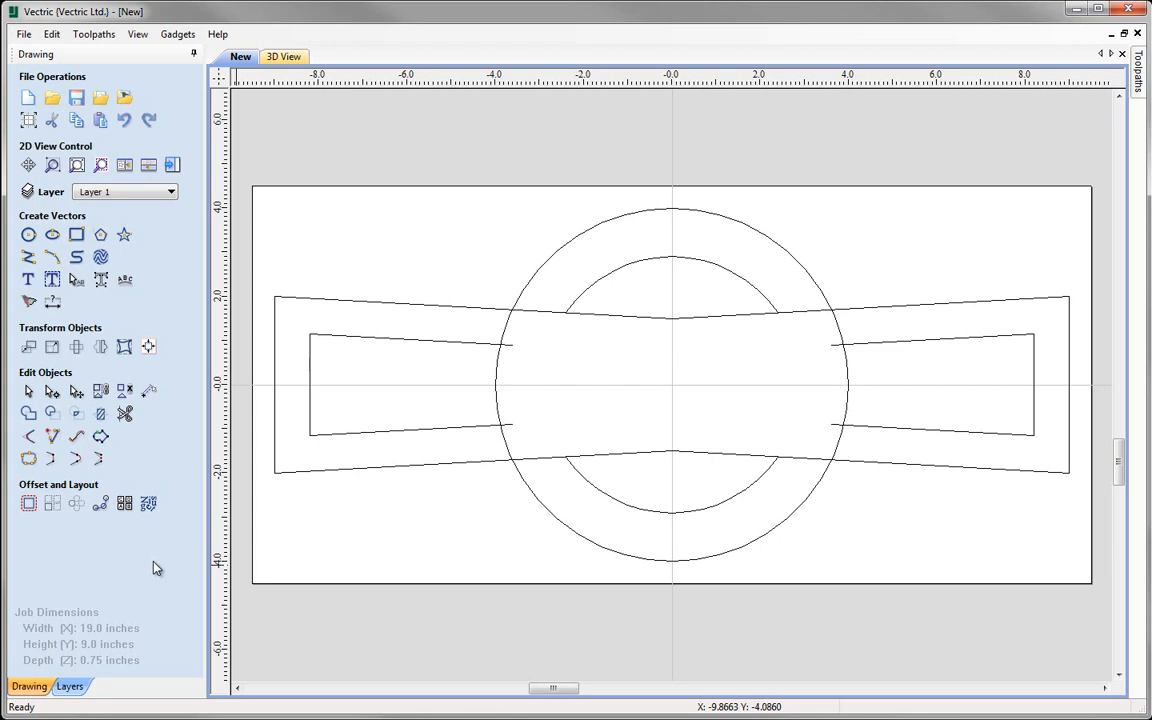
Move the two open inner end shapes and the two inner arcs to a new, non-visible layer named Construction
click(448, 347)
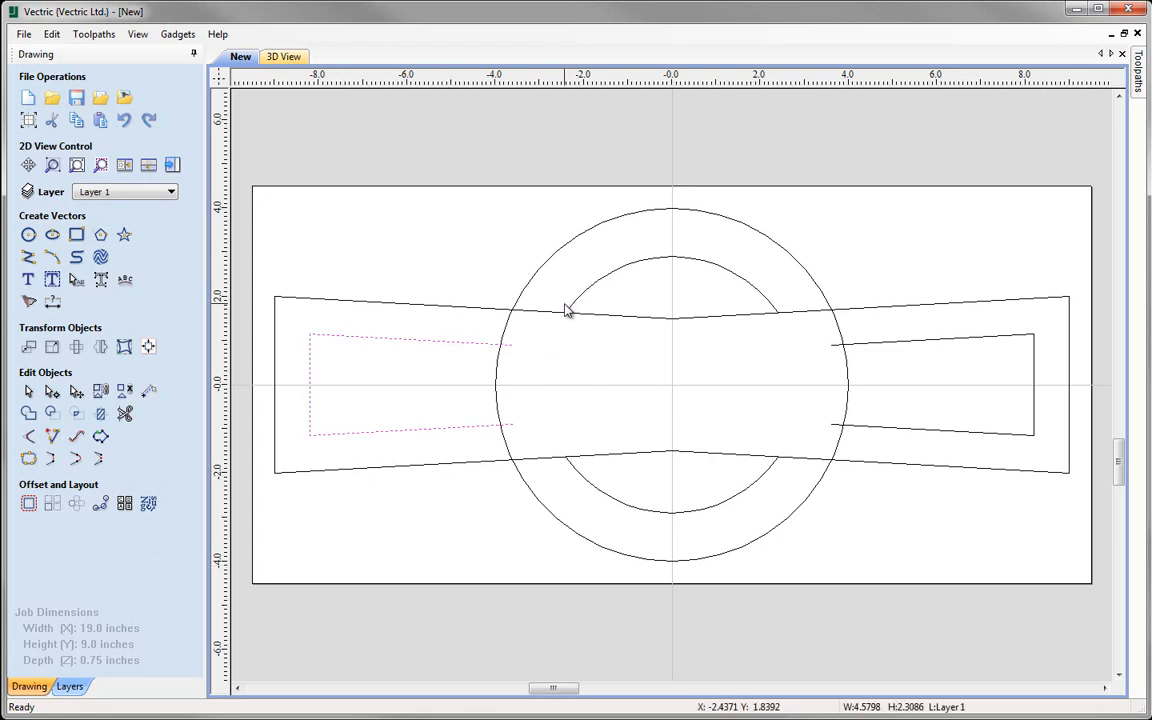
shift+click(589, 289)
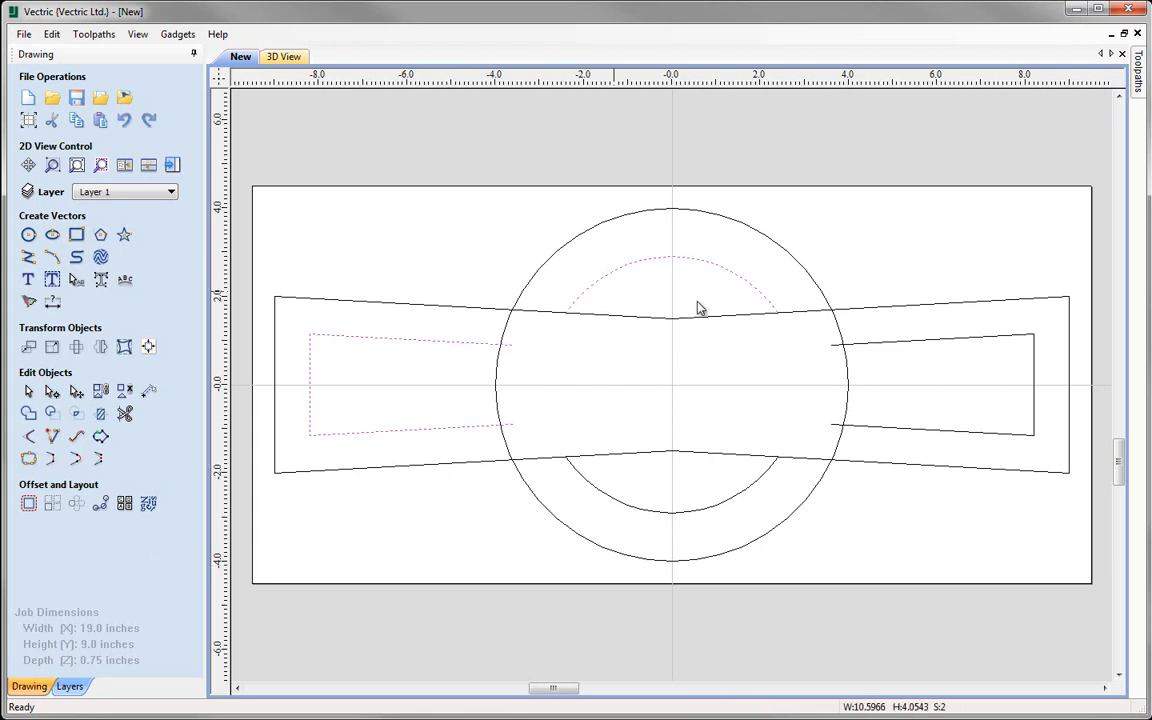
shift+click(898, 344)
shift+click(737, 495)
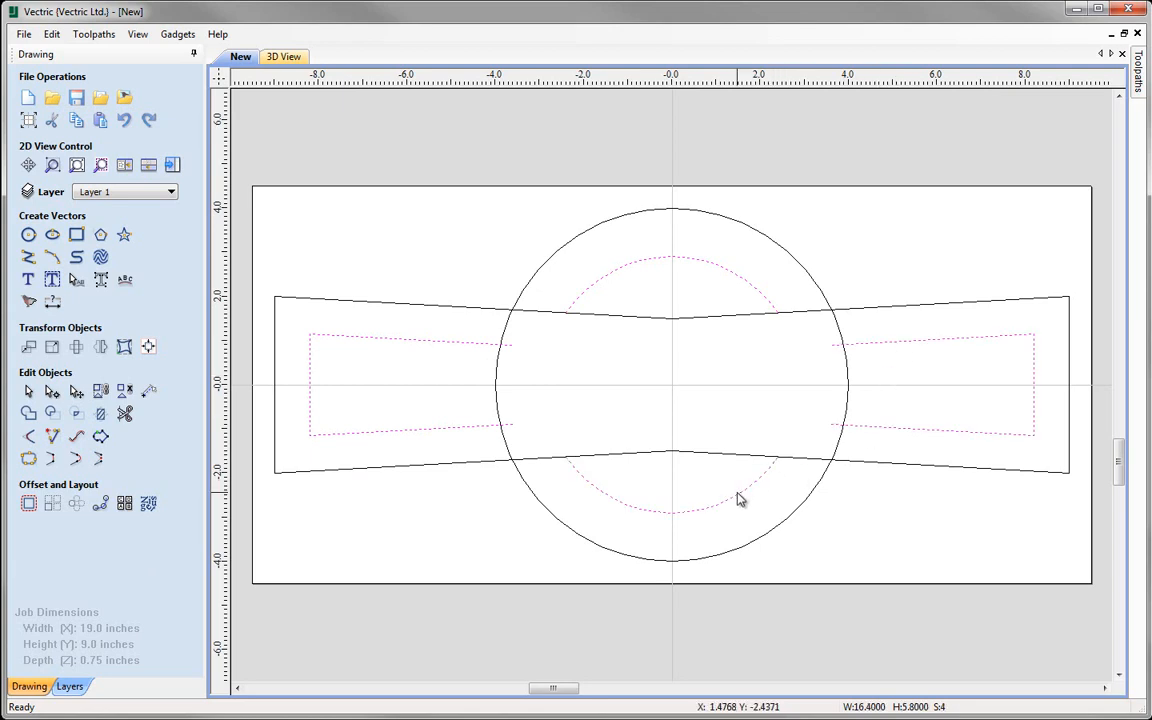
right_click(738, 498)
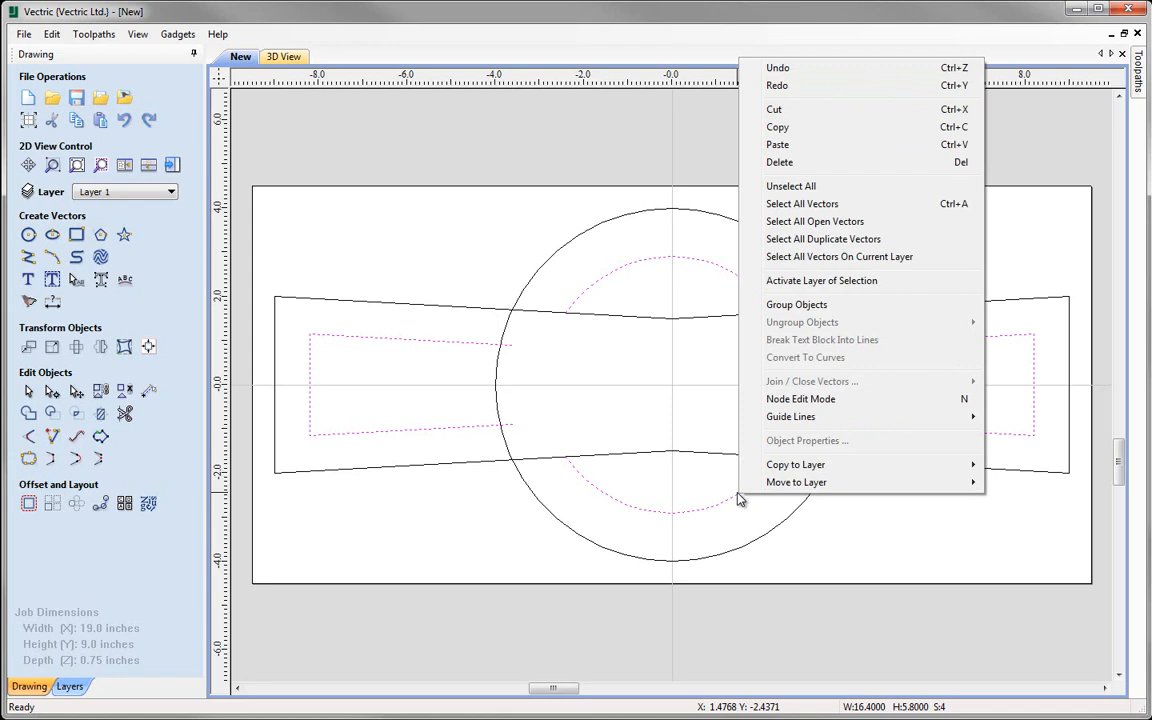
mouse_move(800, 484)
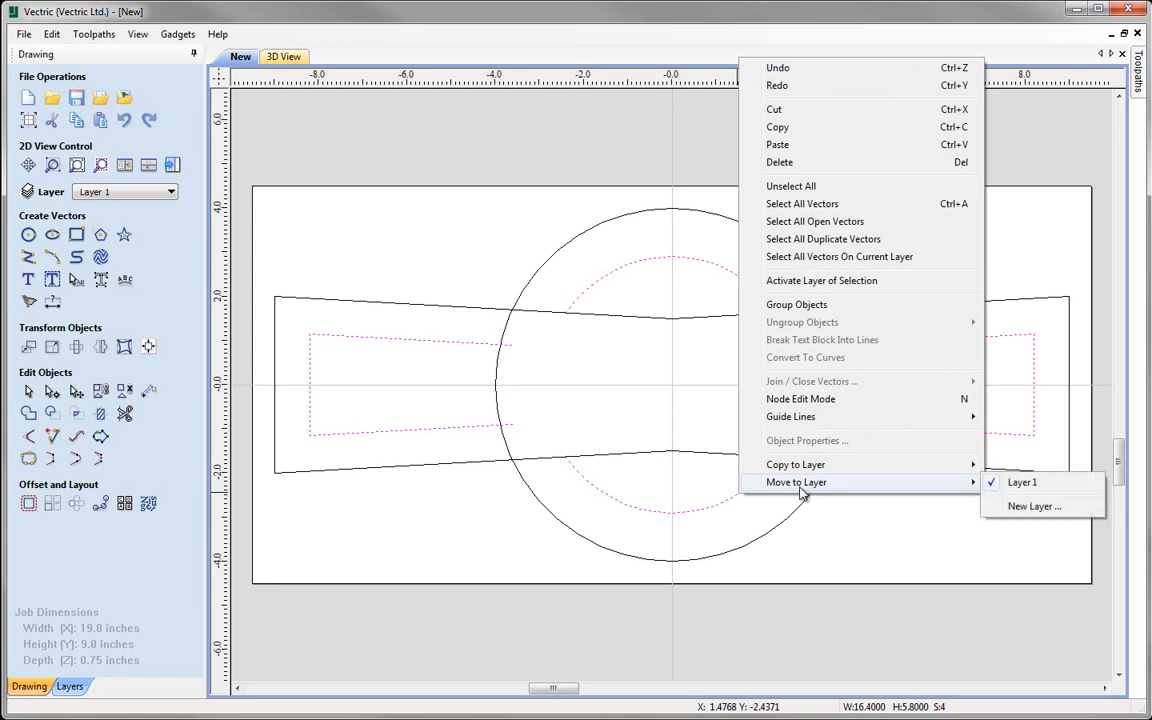
click(1076, 514)
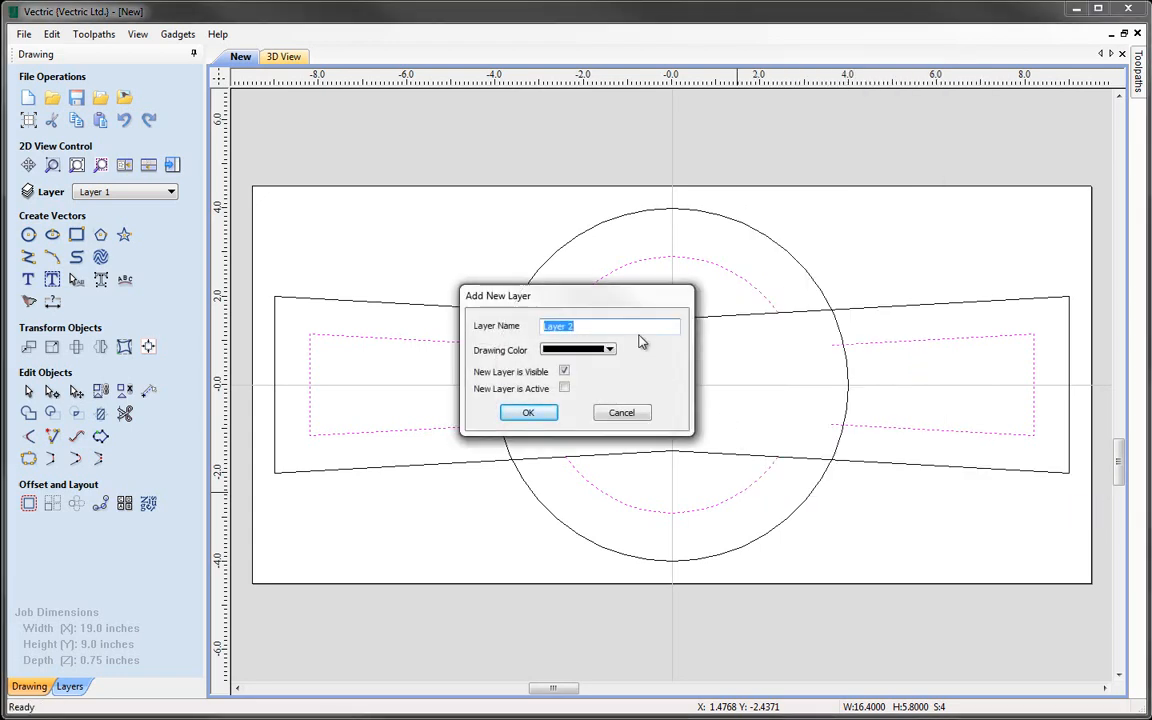
text(Construction)
click(565, 372)
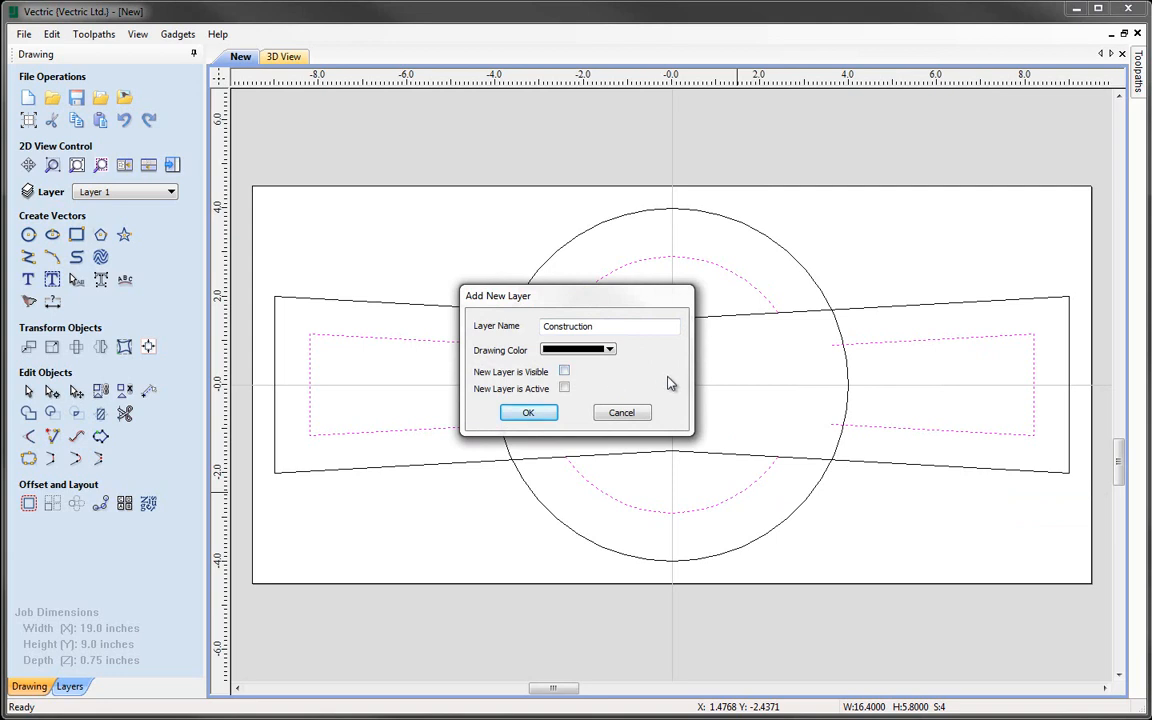
click(528, 413)
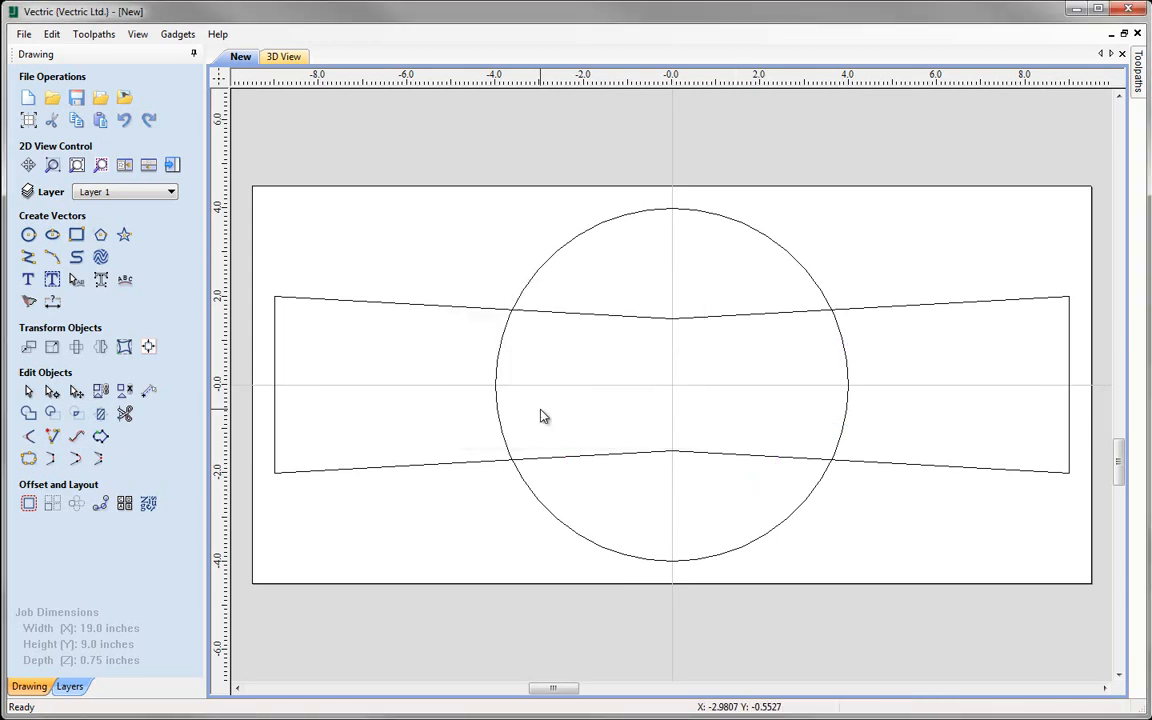
Rename Layer 1 as Outline Shape
click(110, 191)
double_click(138, 214)
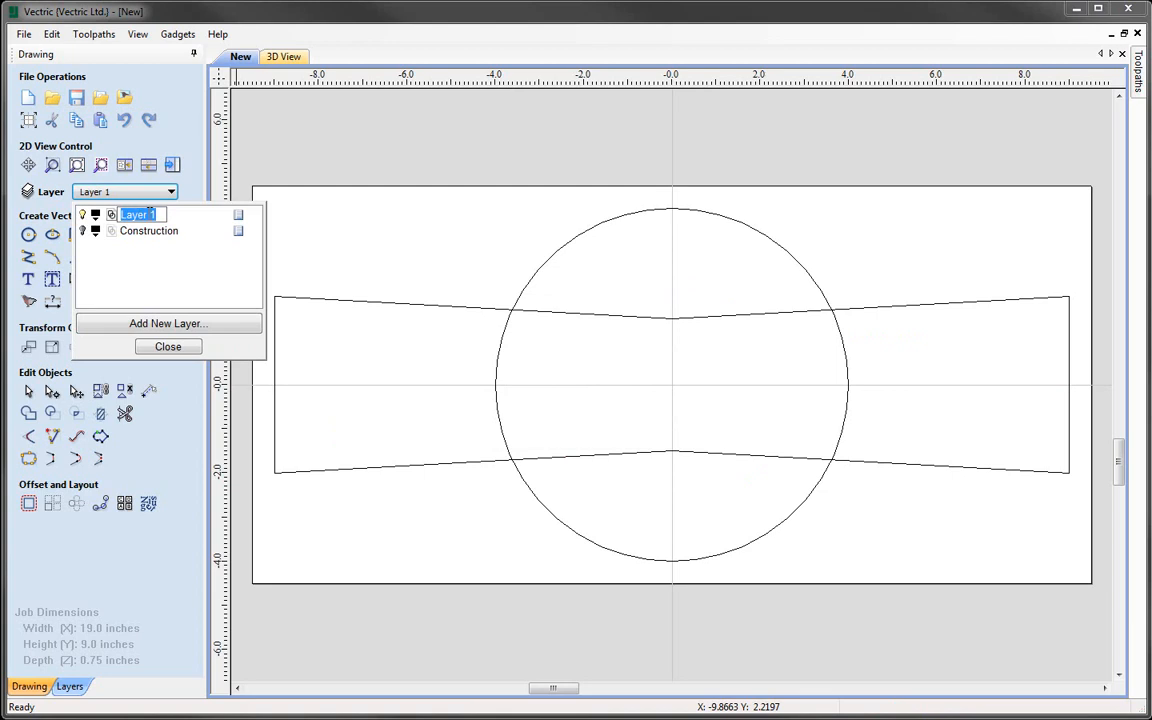
text(Outline Shape)
key(Return)
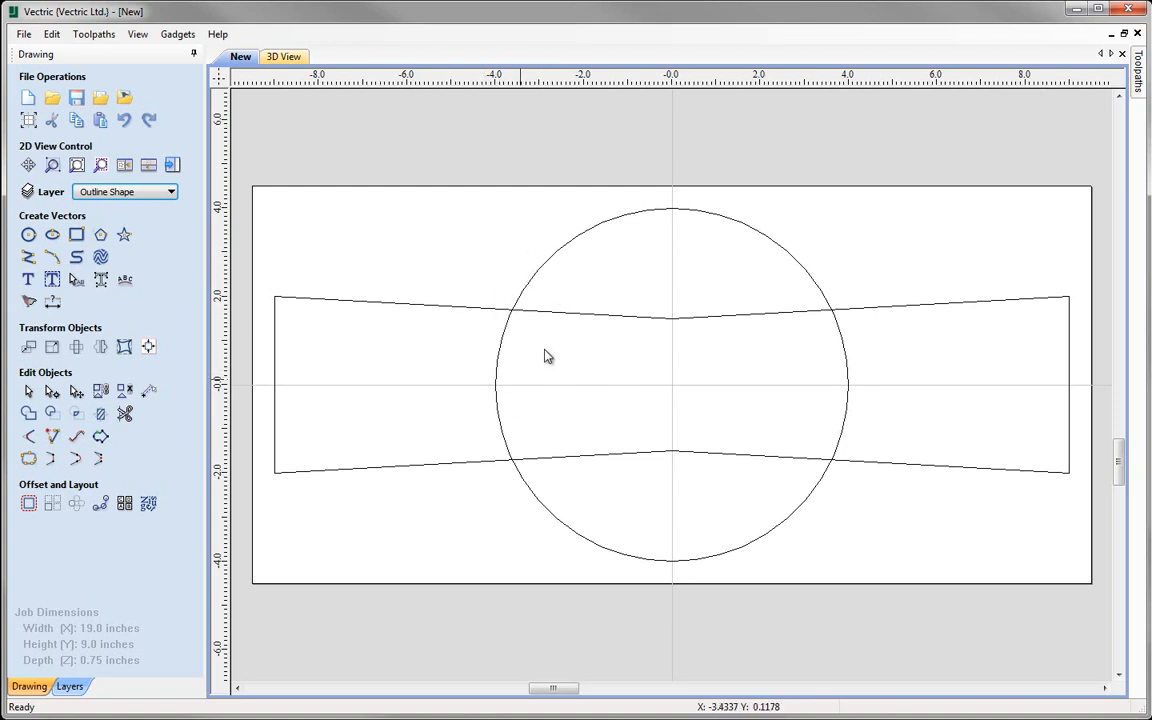
Weld the circle and the bow-tie outline into a single closed shape
click(546, 265)
shift+click(502, 313)
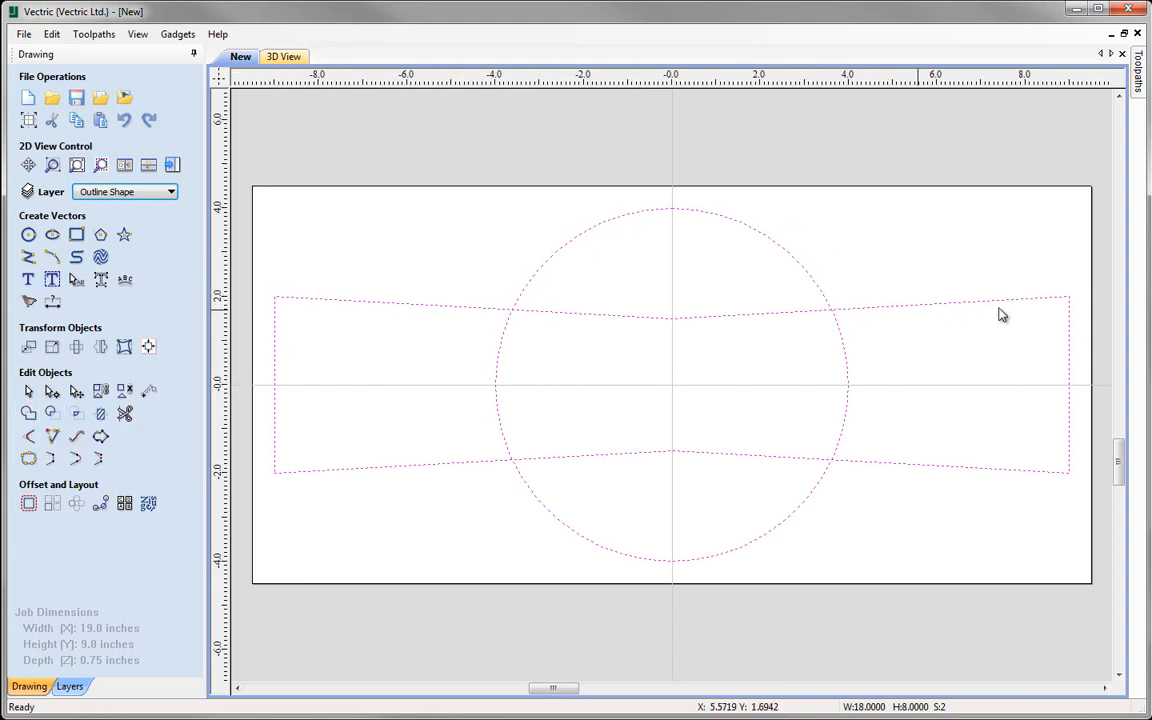
click(28, 413)
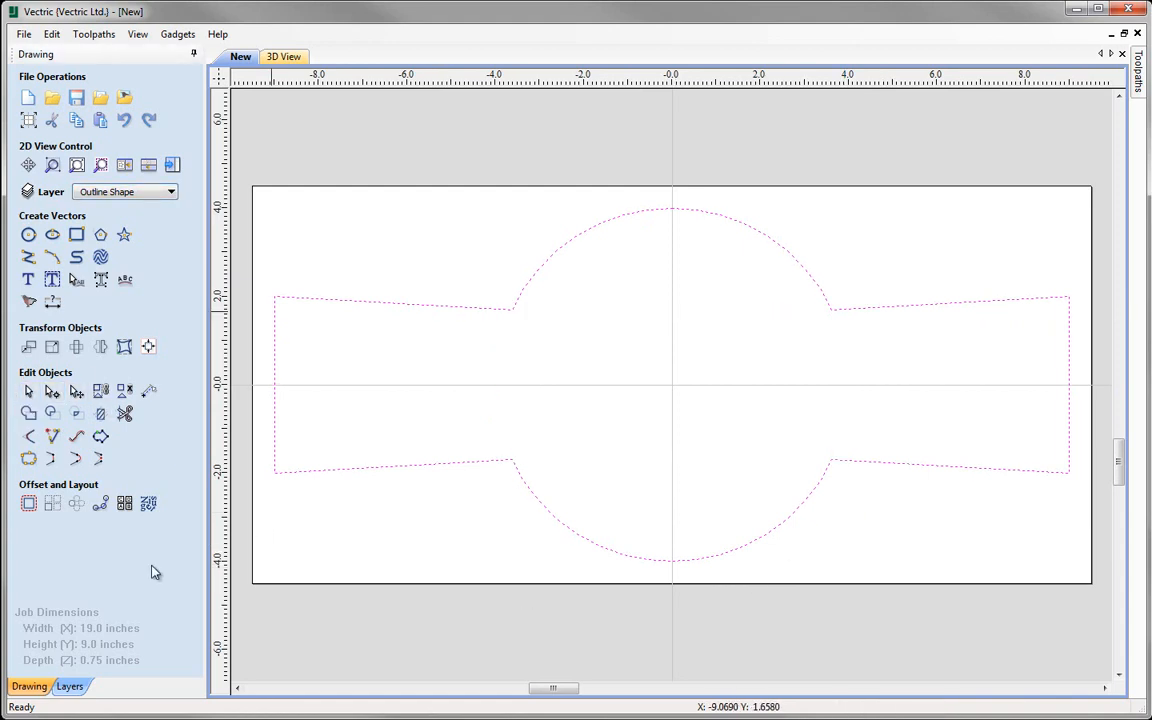
Offset the welded outline inwards by 0.2 inches with sharp corners, keeping the original and selecting the new vector
click(30, 504)
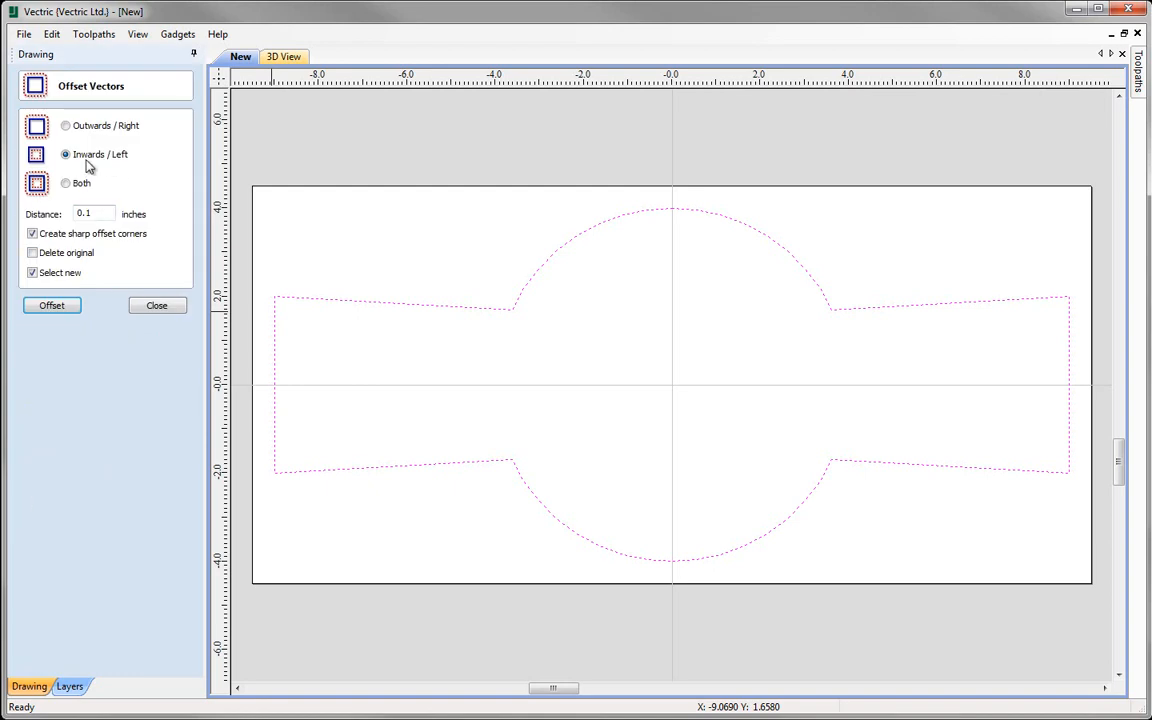
double_click(107, 214)
text(0.2)
click(66, 311)
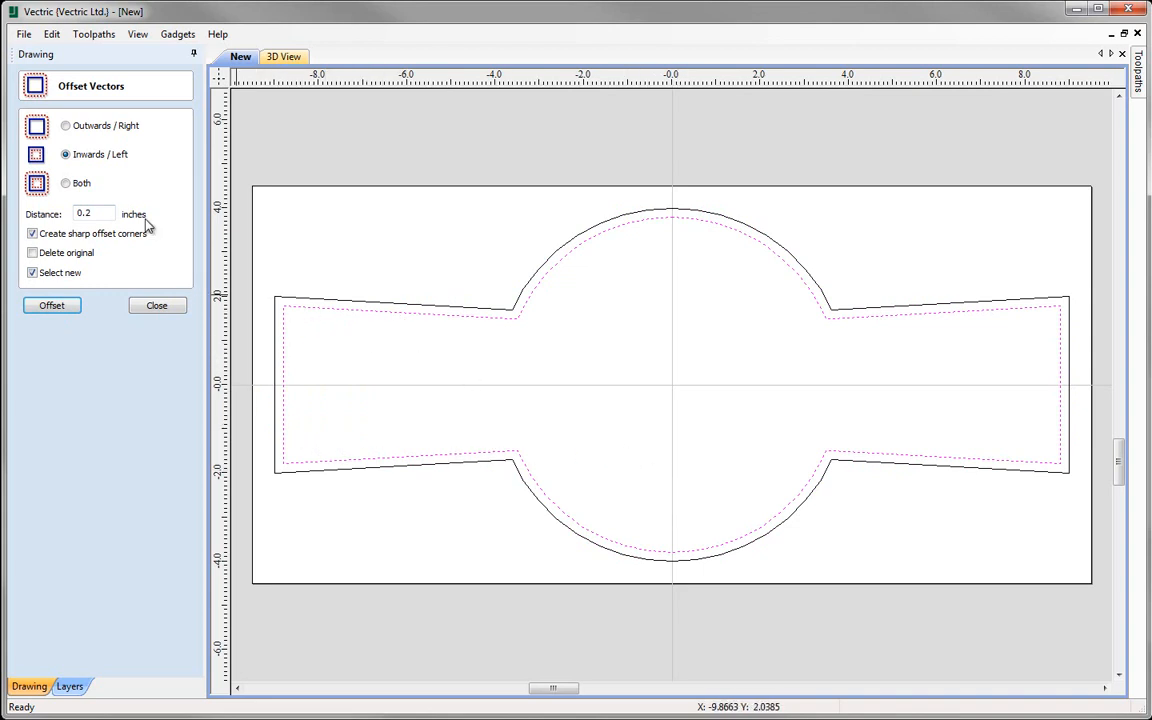
Offset the selected inner outline inwards by a further 0.1 inches, keeping the original, and deselect the result
double_click(88, 213)
text(0.1)
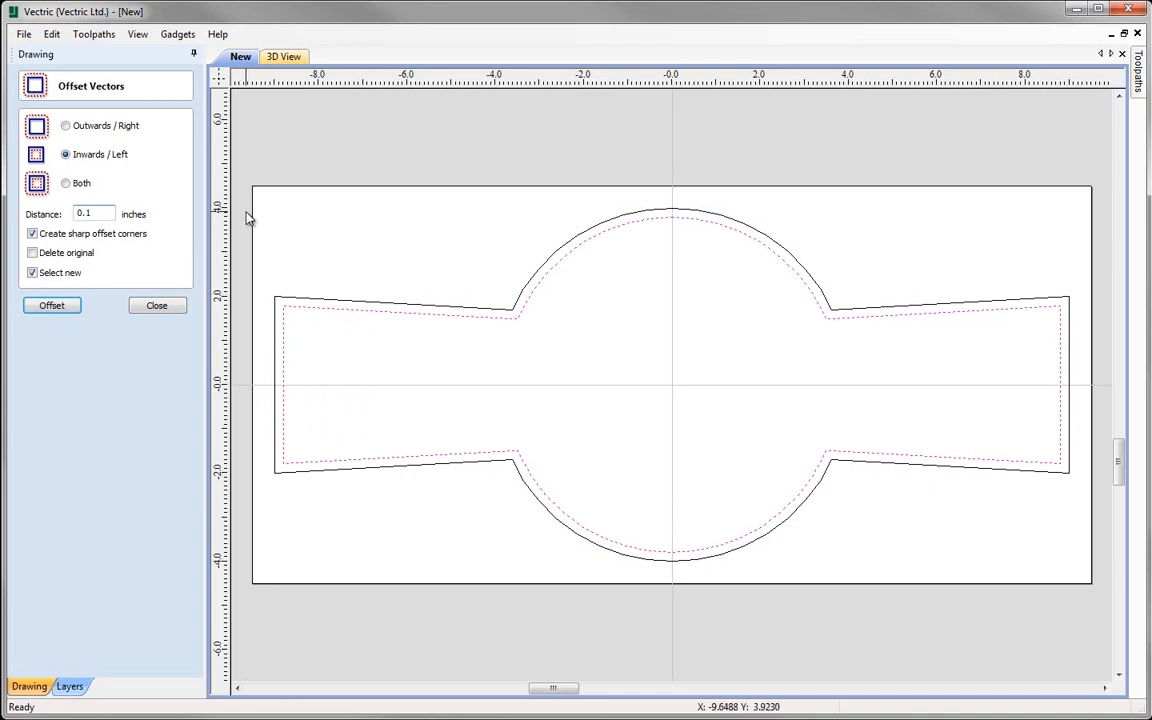
click(55, 307)
click(155, 308)
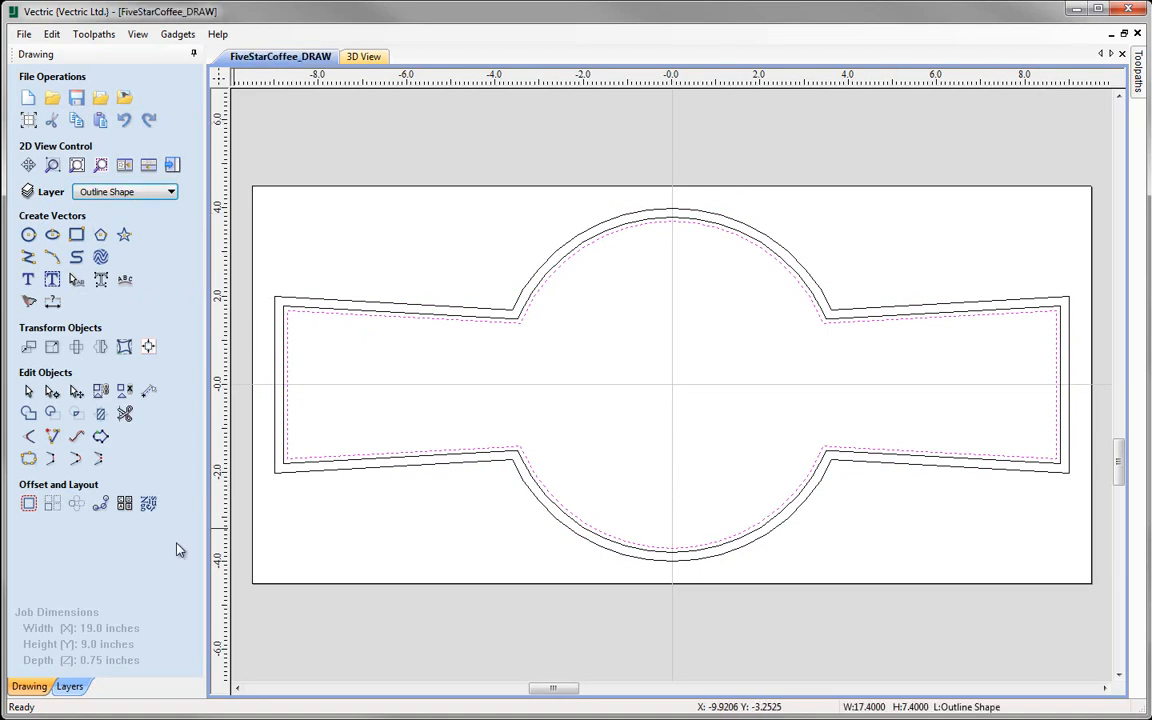
click(327, 424)
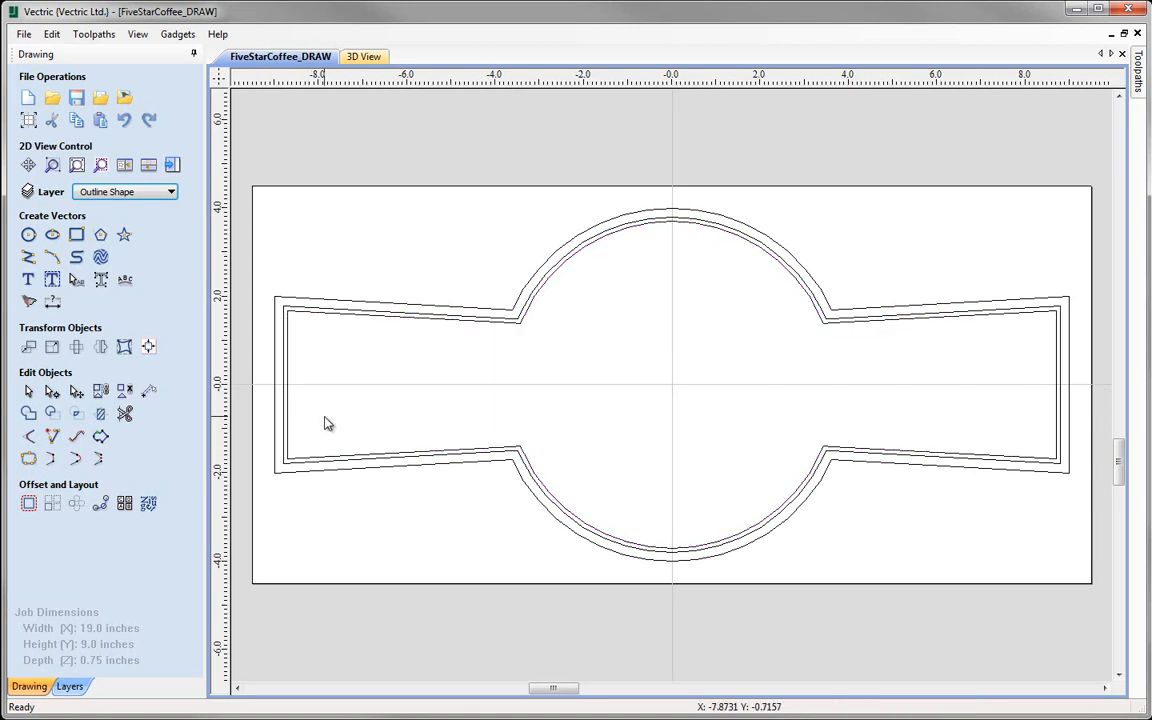
Show the Construction layer, hide the Outline Shape layer, and make Construction the active layer
click(171, 191)
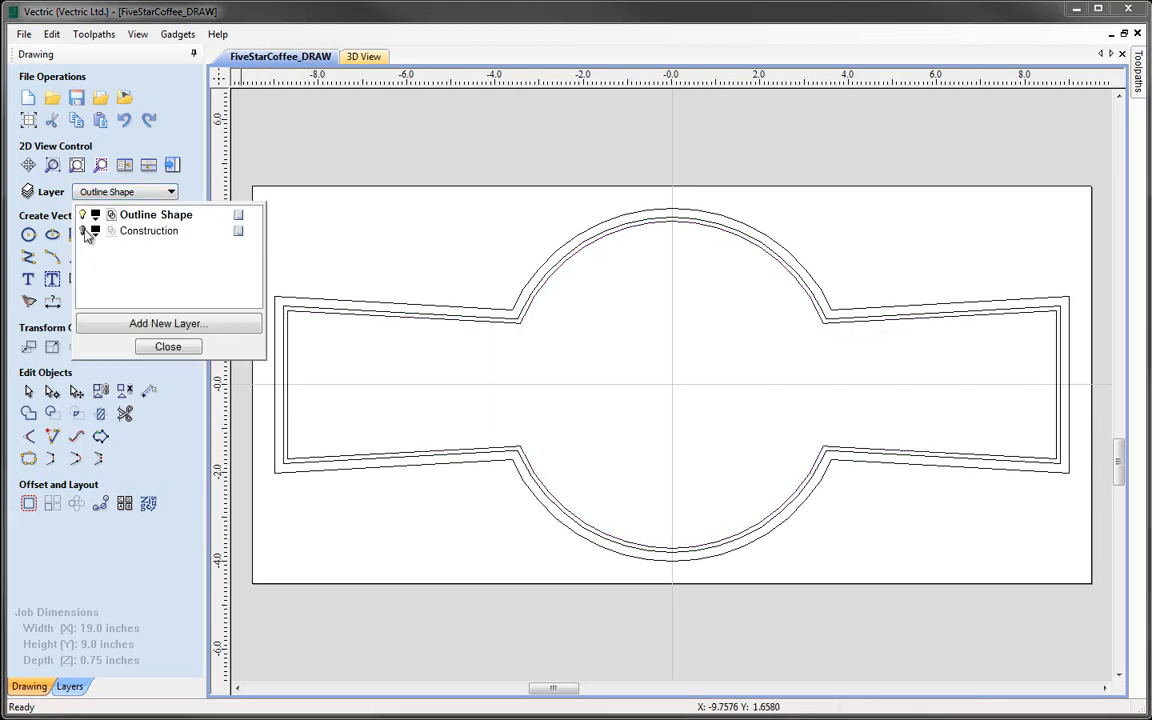
click(83, 231)
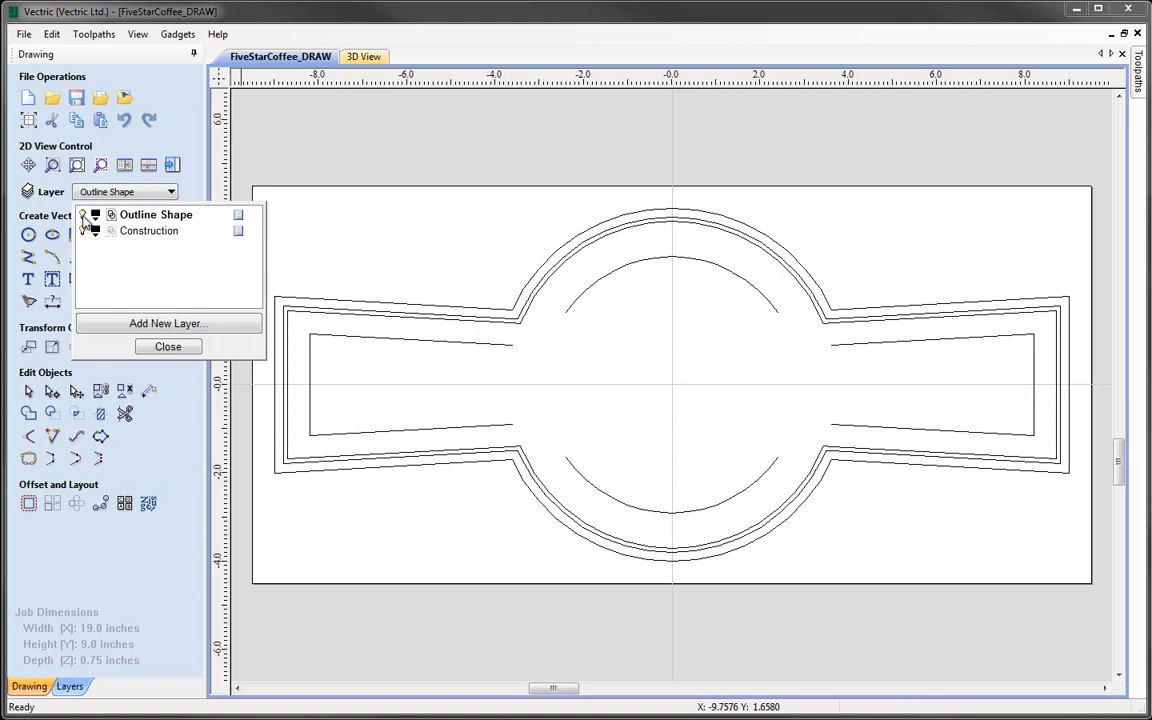
click(83, 216)
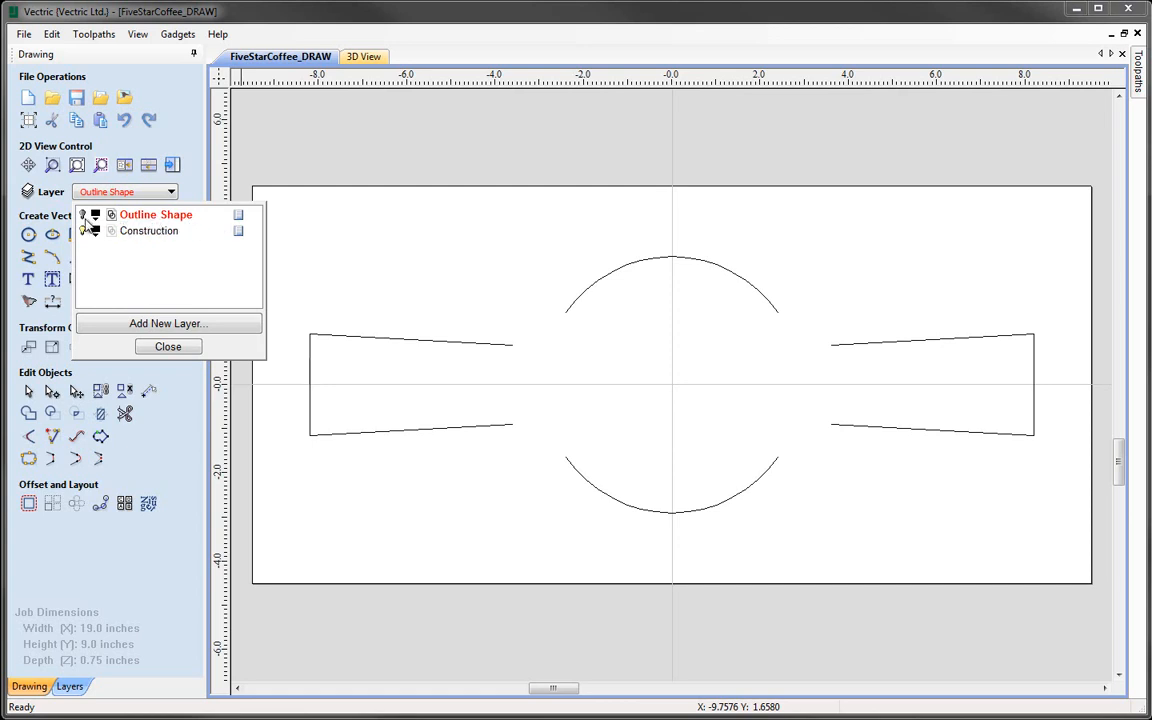
click(162, 233)
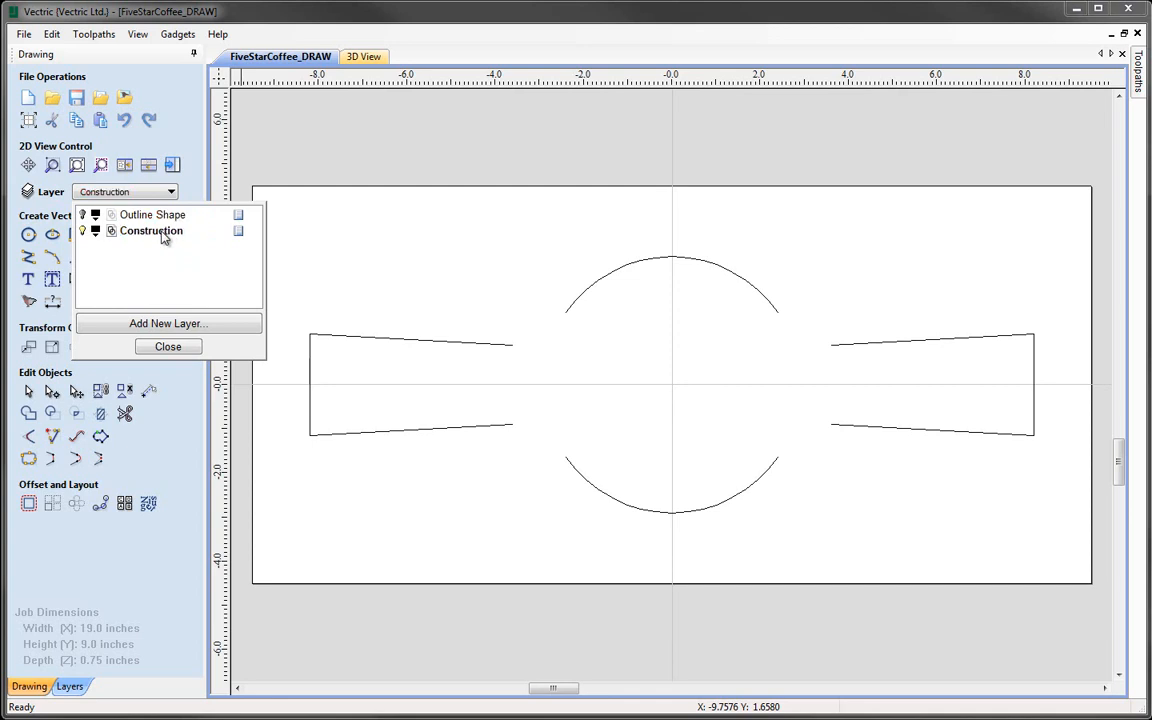
Add a new layer named Text
click(161, 324)
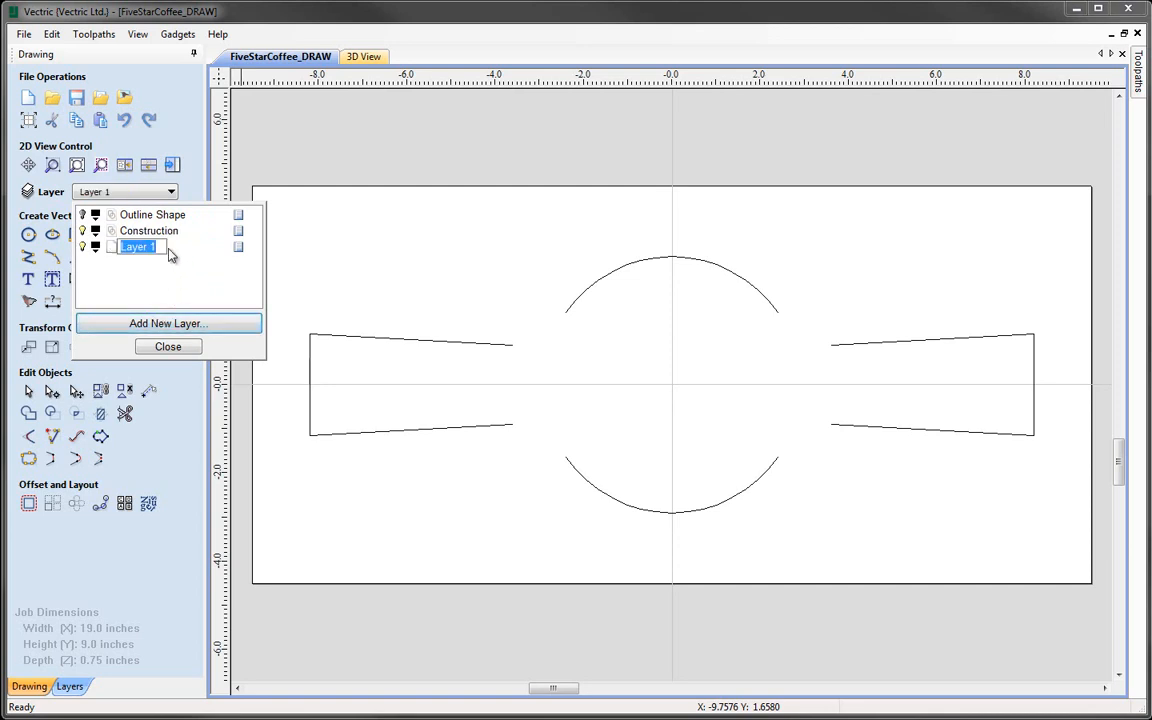
text(Text)
key(Return)
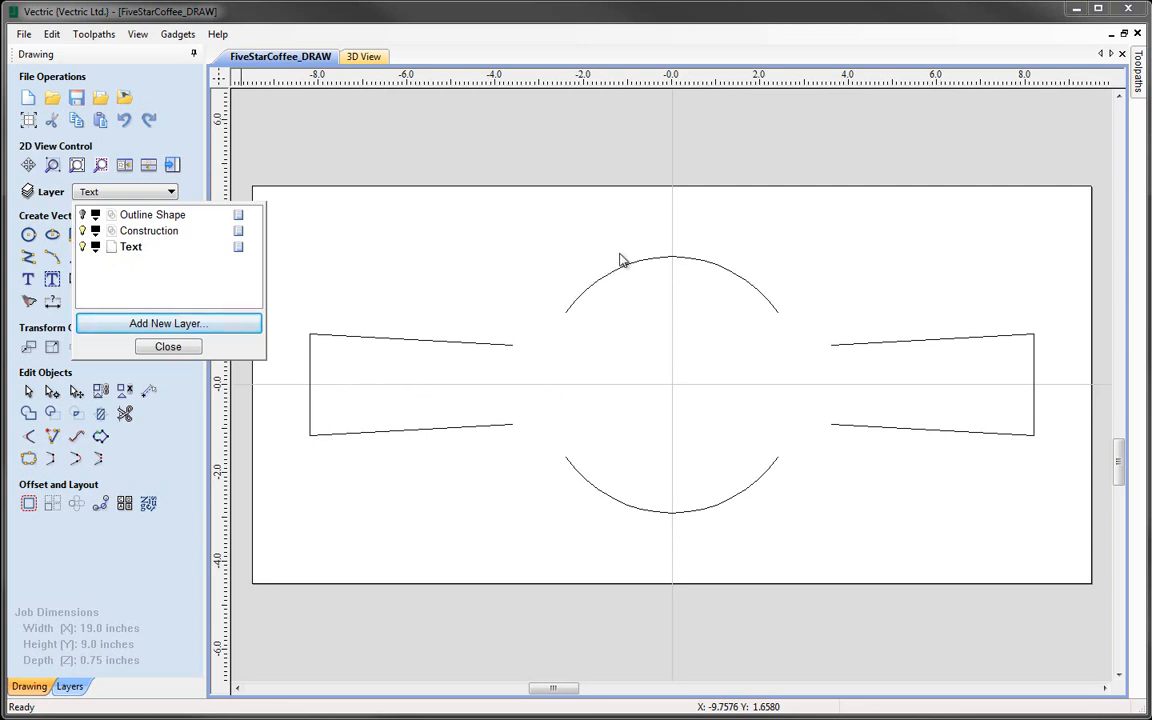
click(168, 347)
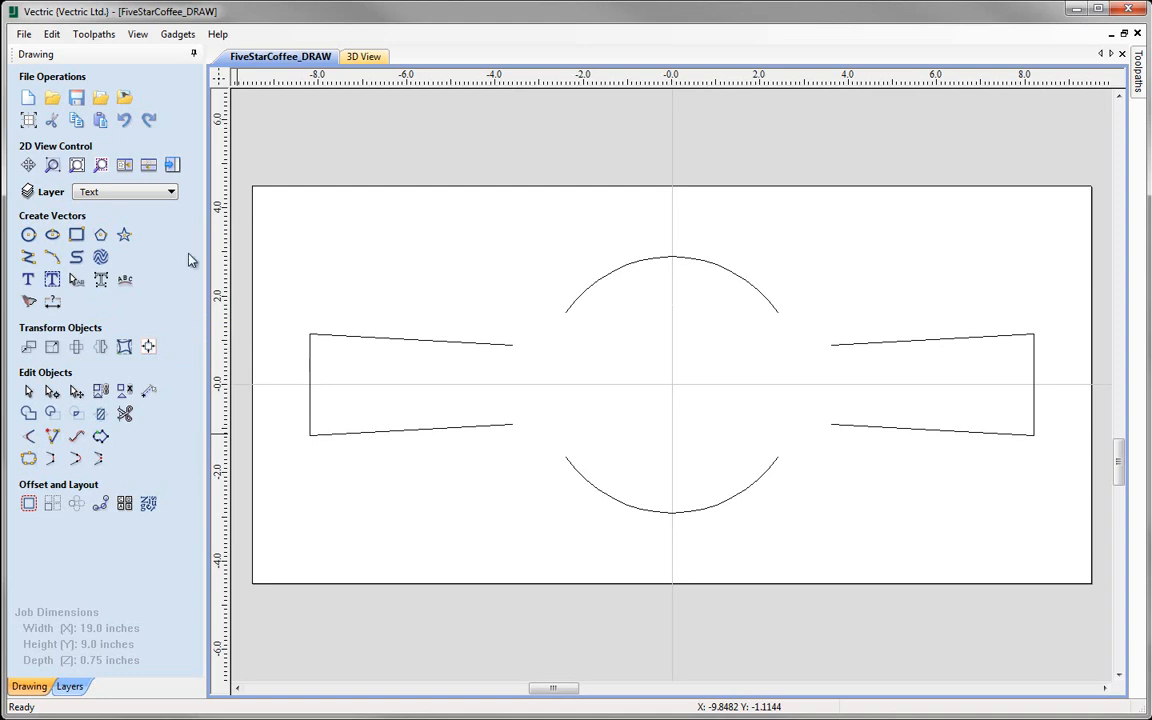
Draw a five-point star centred on the origin with an outer radius of 0.5 inches and an inner radius of 38.2 percent
click(124, 236)
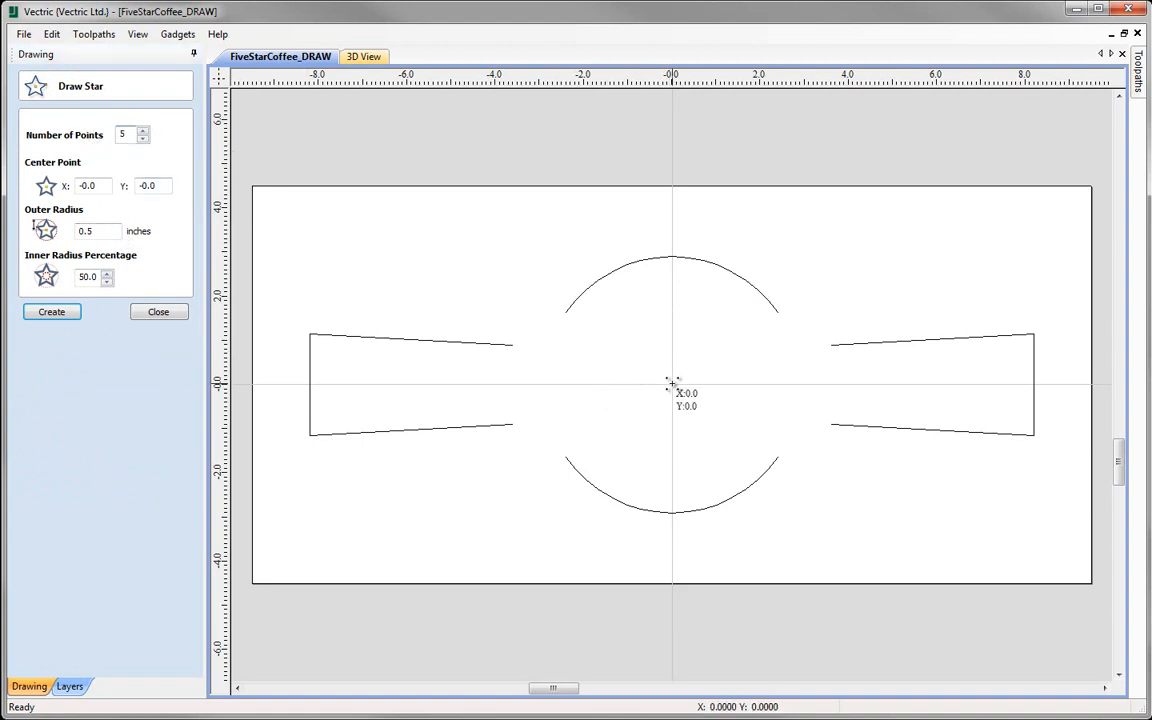
mouse_move(672, 383)
mouse_down()
mouse_move(630, 317)
mouse_move(643, 365)
mouse_move(604, 356)
mouse_move(613, 369)
mouse_up()
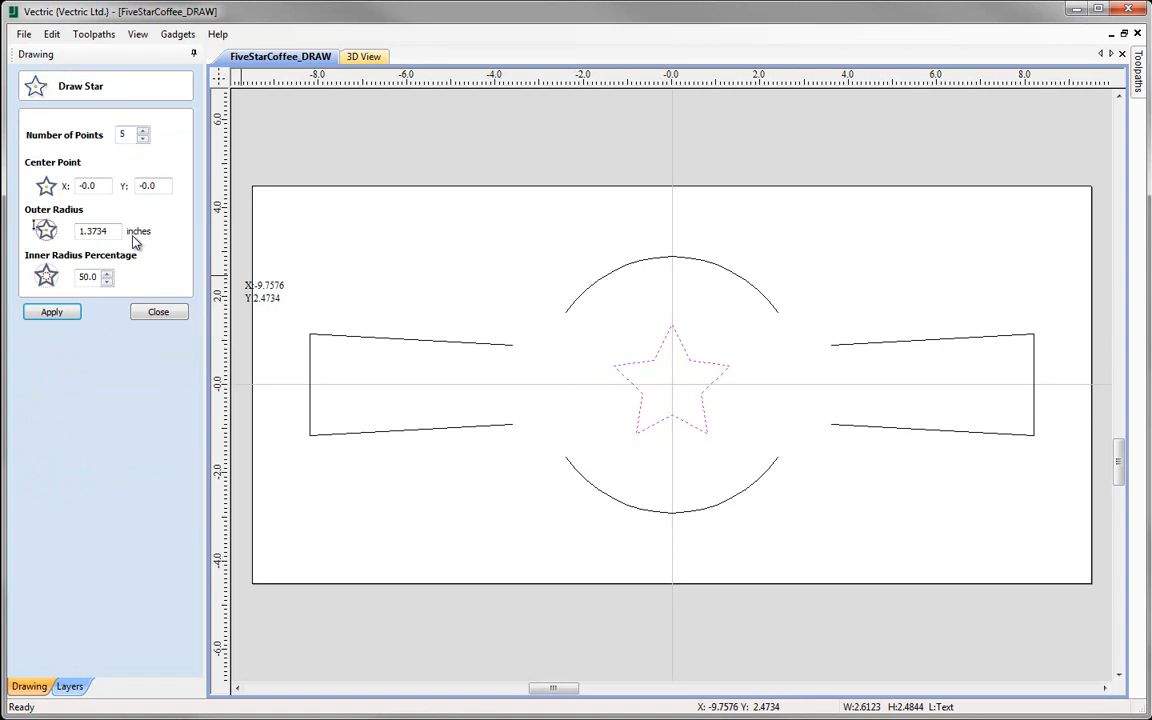
double_click(93, 231)
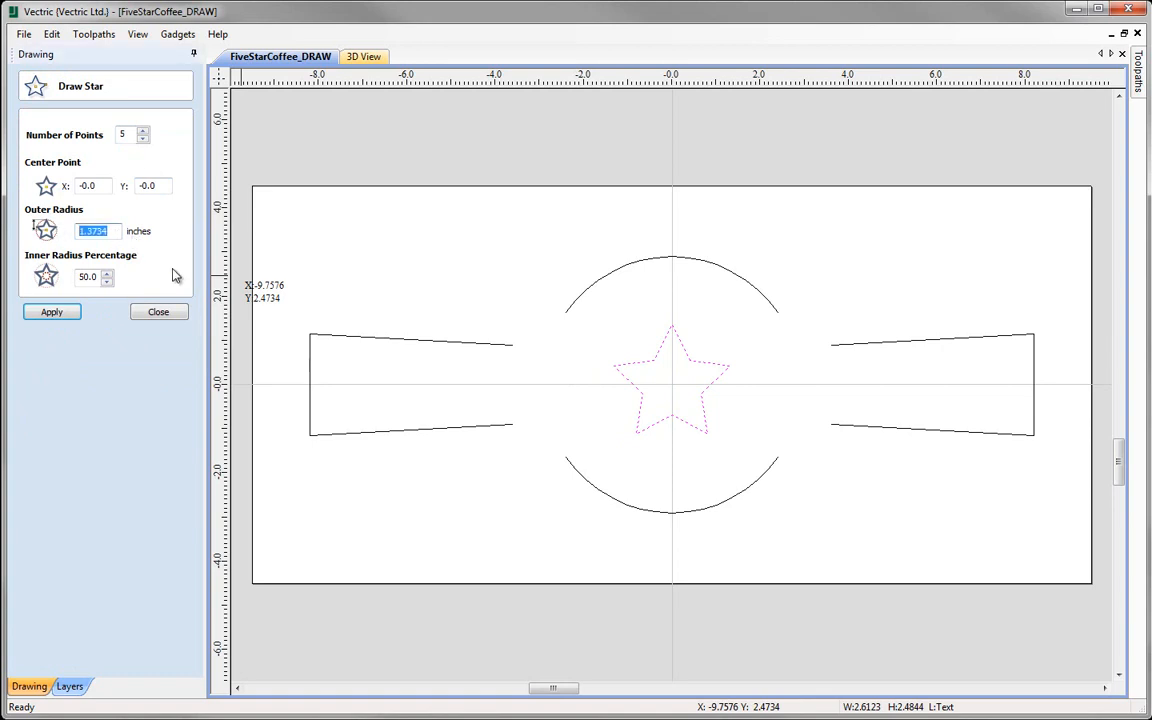
text(0.5)
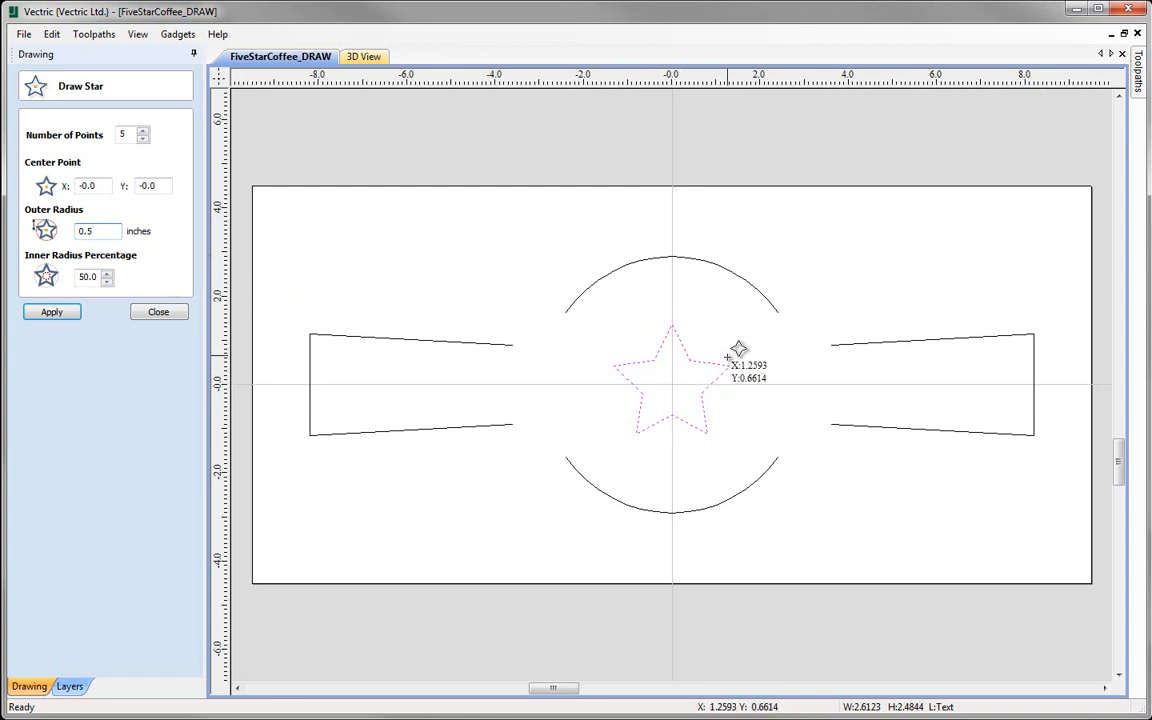
scroll(731, 362, up, 2)
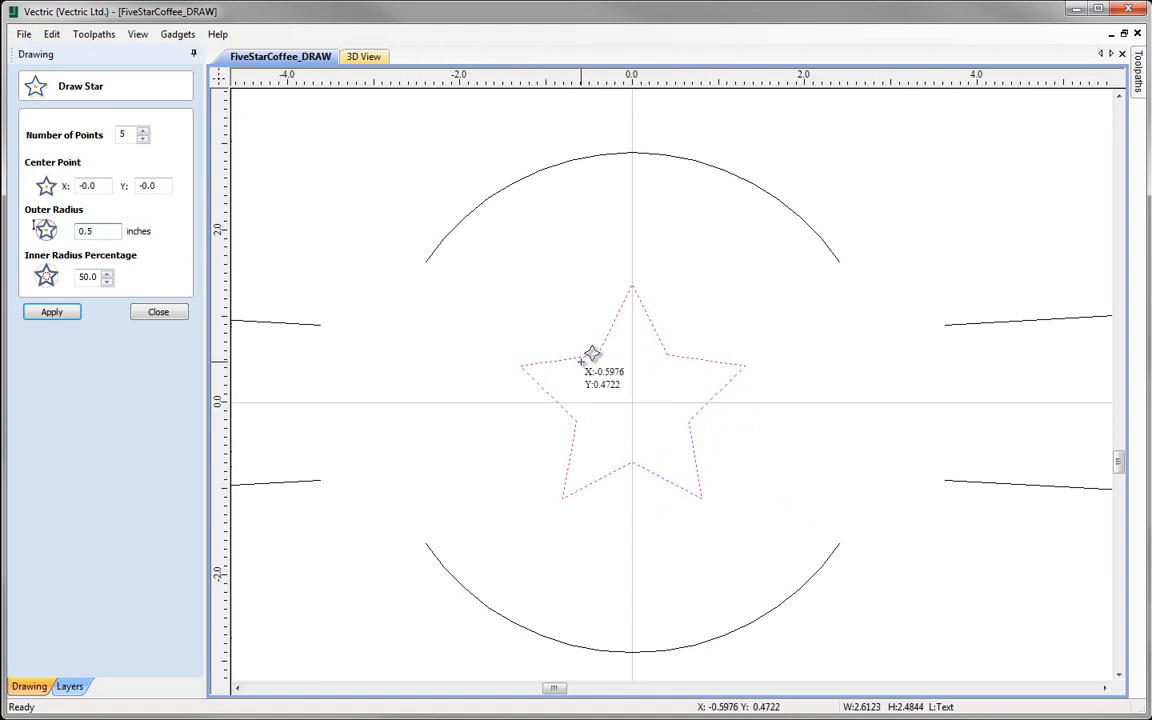
double_click(95, 277)
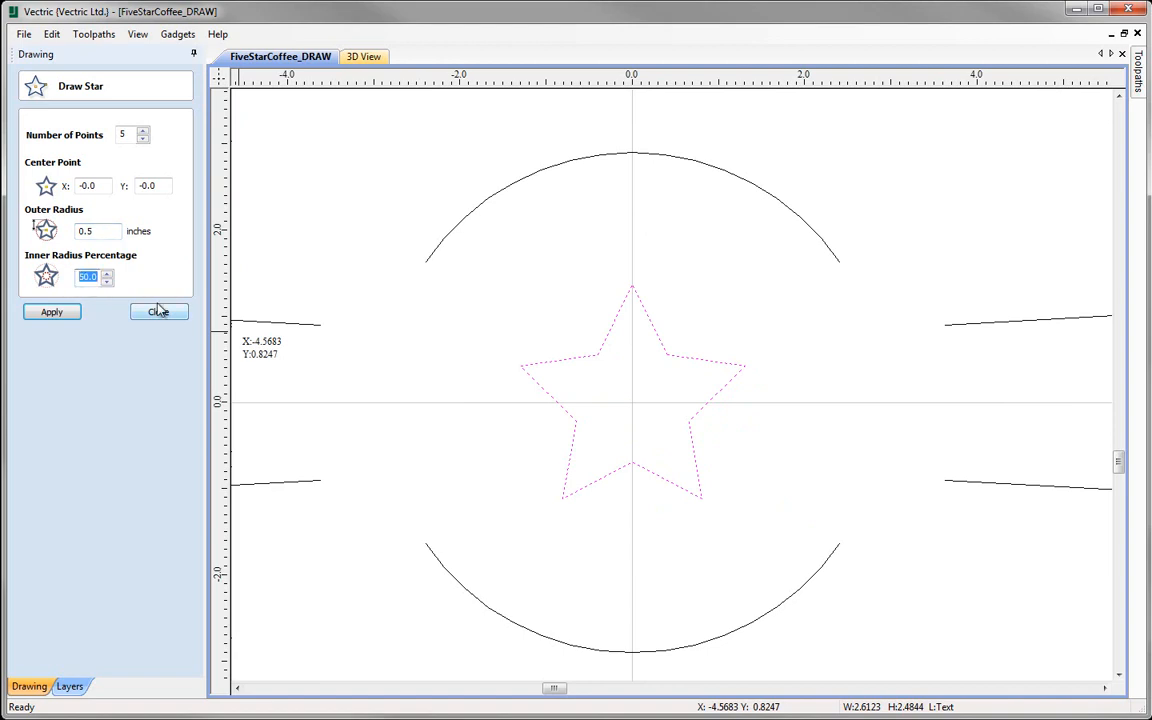
text(38.2)
click(52, 313)
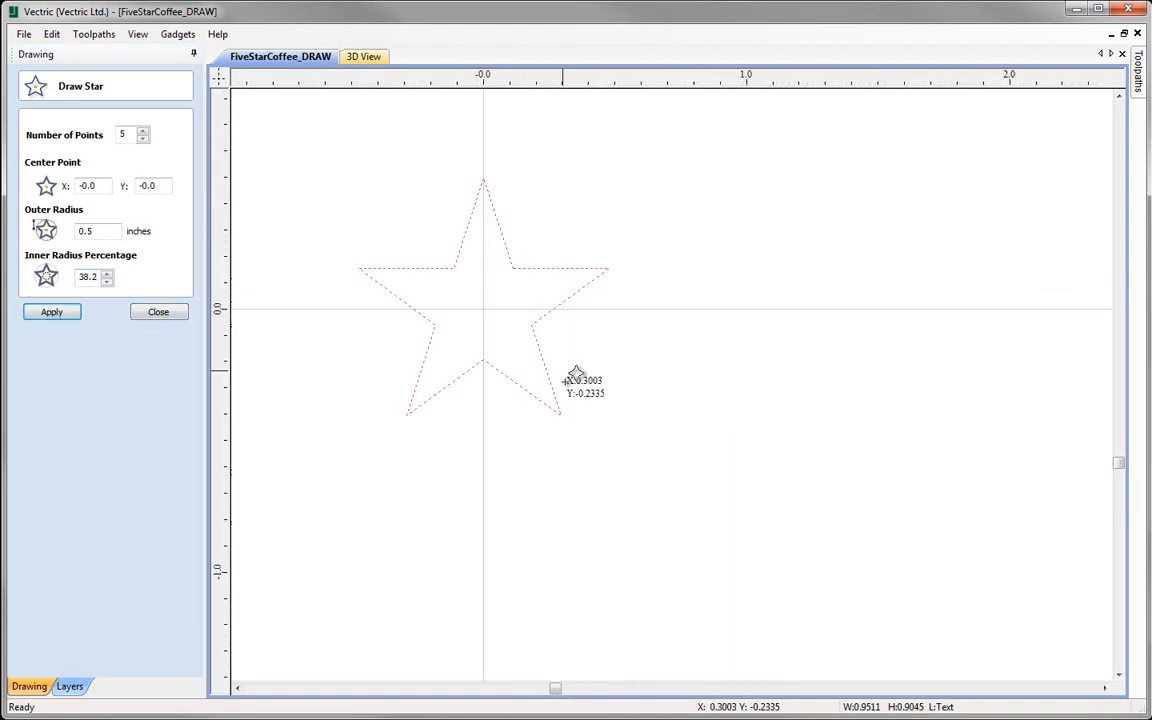
mouse_move(578, 380)
middle_down()
mouse_move(725, 473)
mouse_move(717, 458)
middle_up()
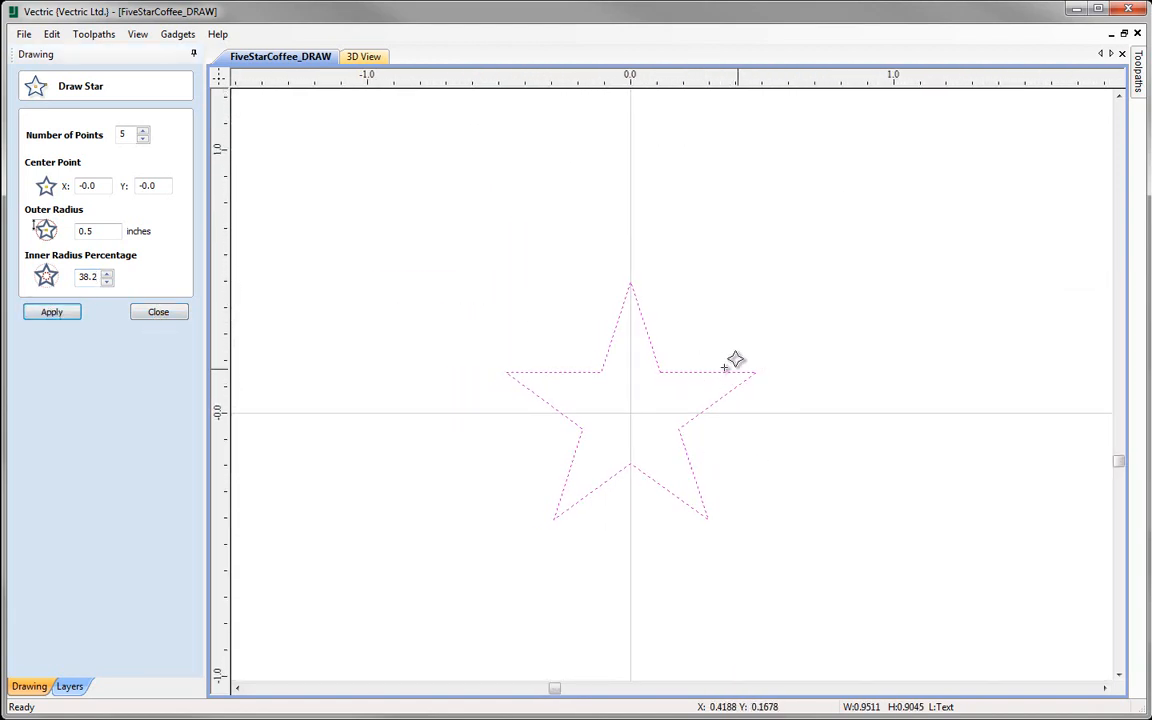
click(157, 313)
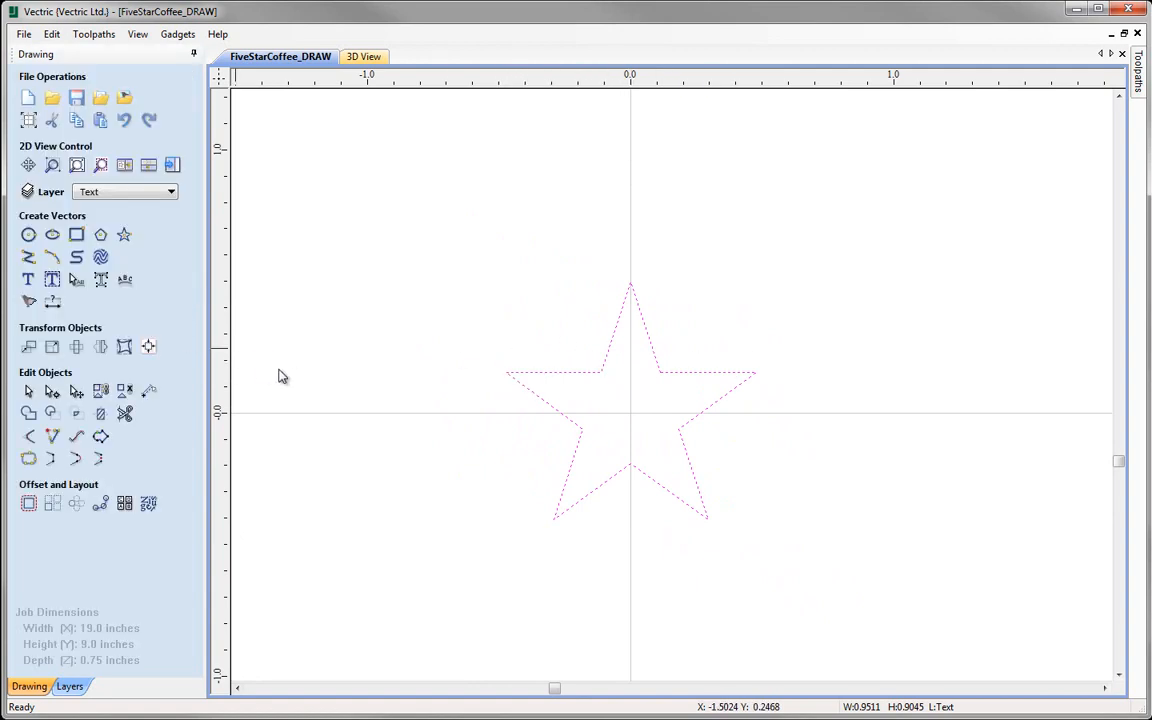
Place five copies of the star along the upper arc, aligned to the curve, on the current layer, with the direction reversed
scroll(334, 380, down, 3)
middle_drag(338, 383, 486, 380)
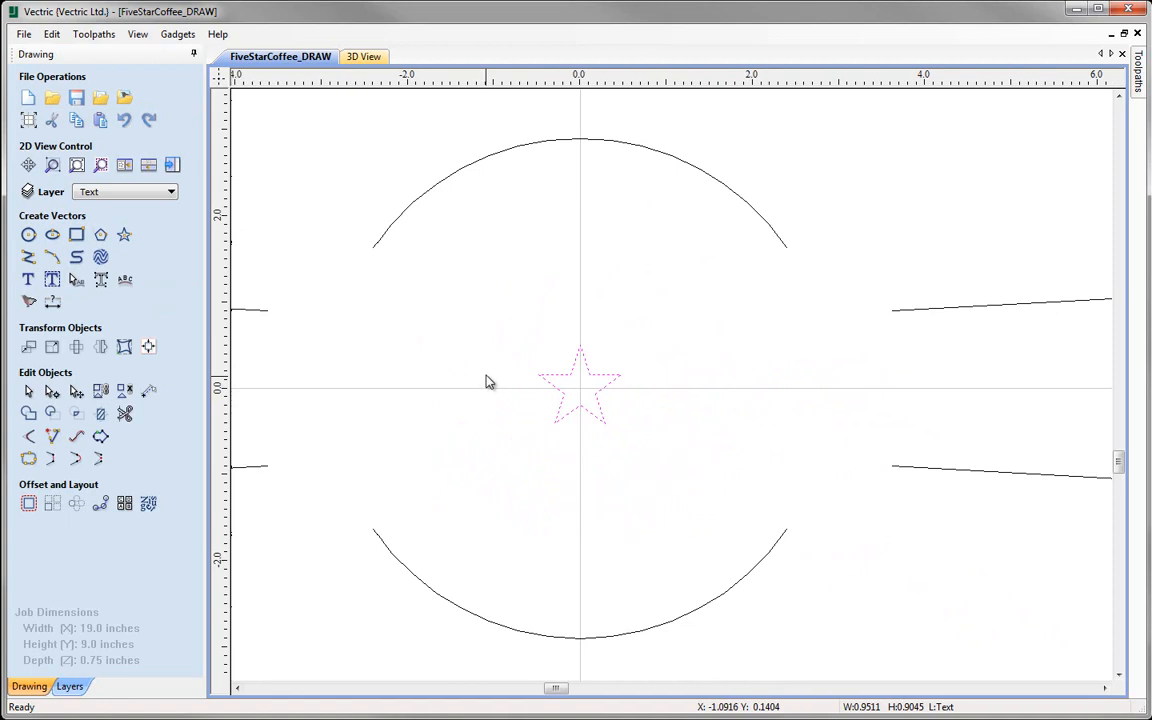
scroll(500, 372, down, 2)
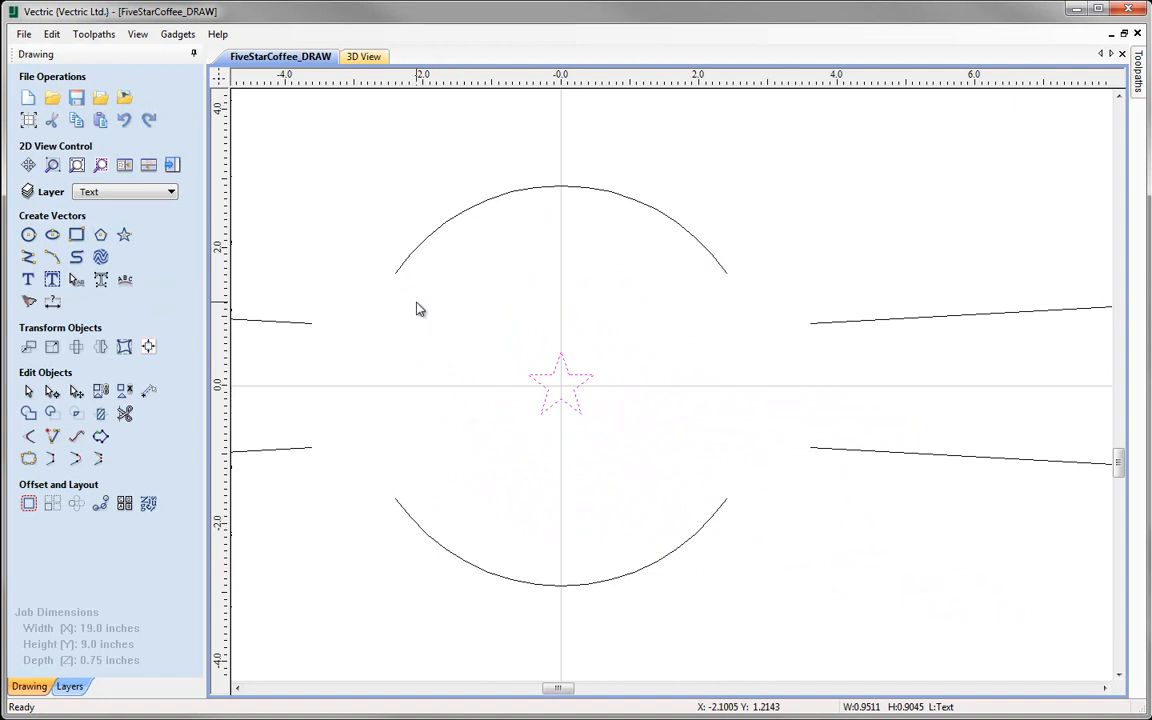
click(101, 506)
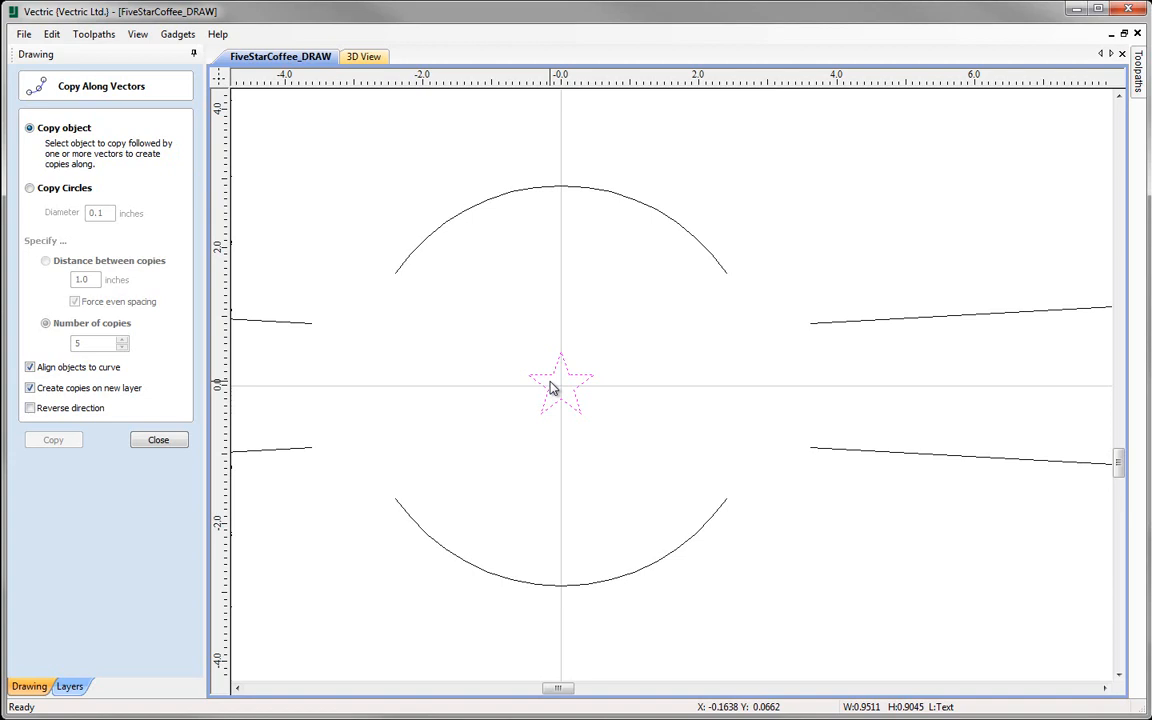
shift+click(463, 218)
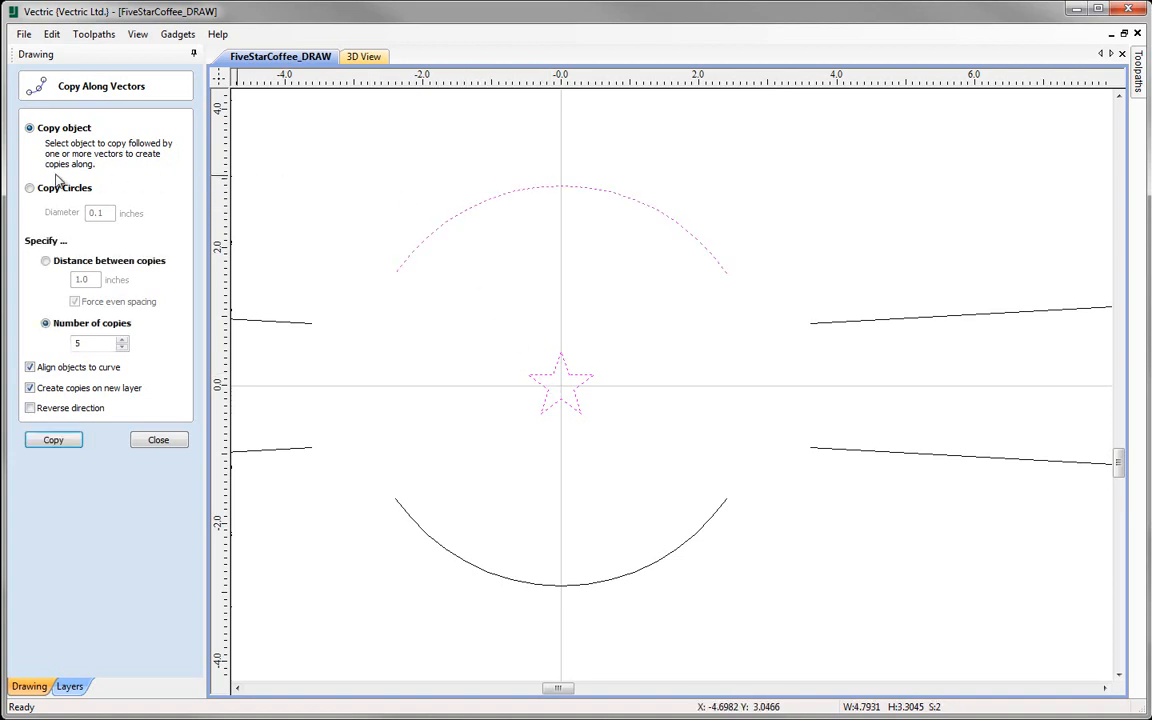
double_click(82, 343)
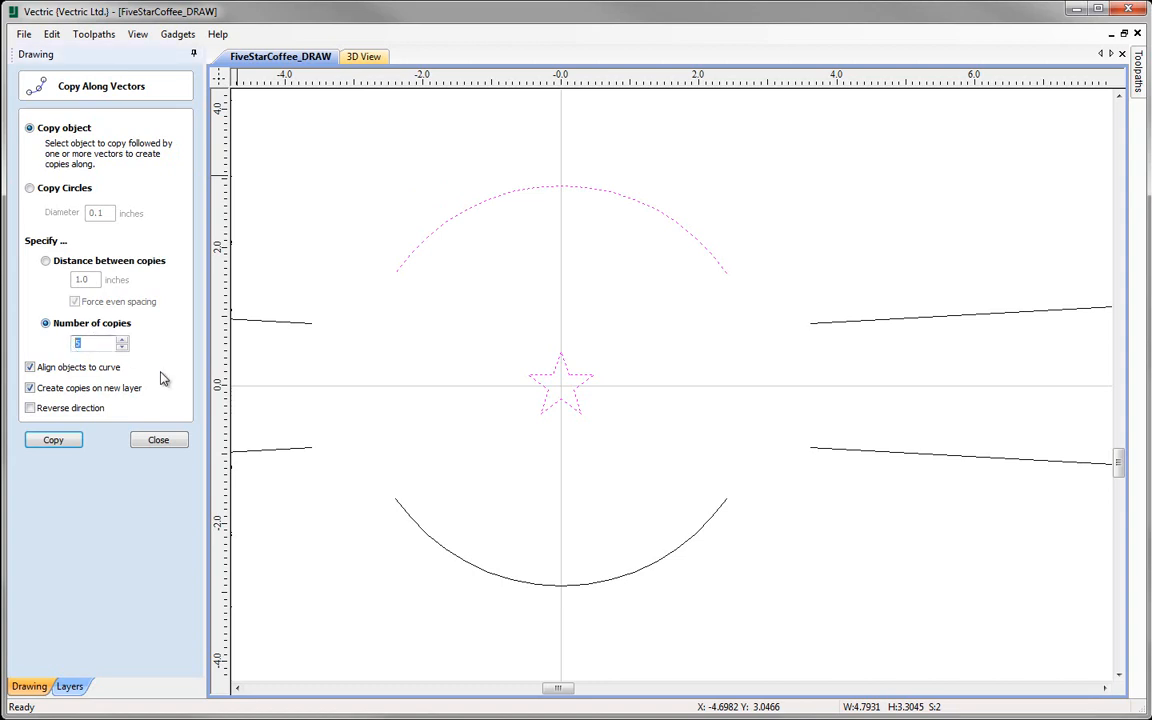
text(5)
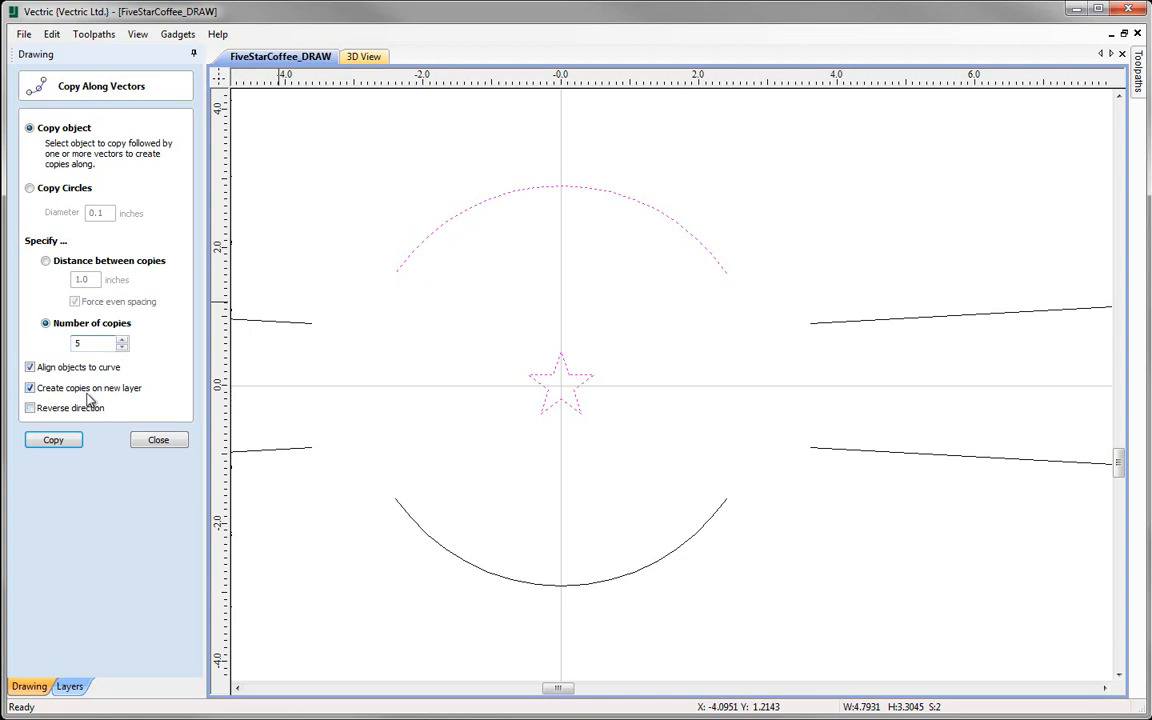
click(31, 390)
click(58, 441)
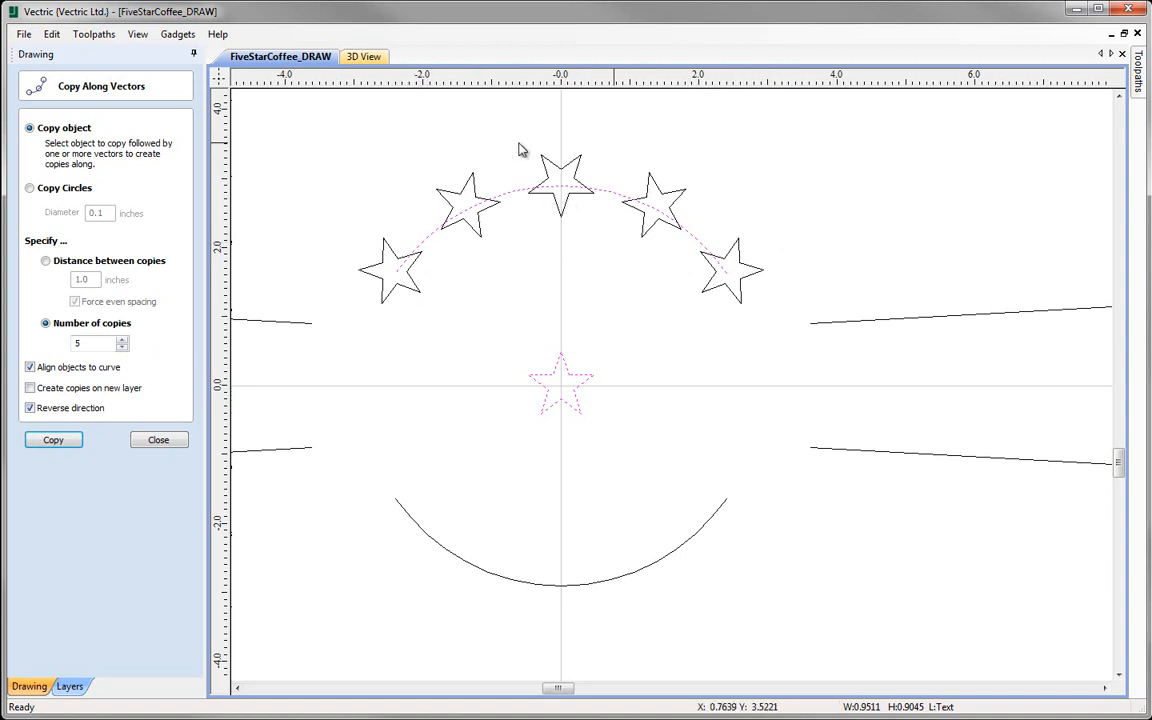
click(72, 444)
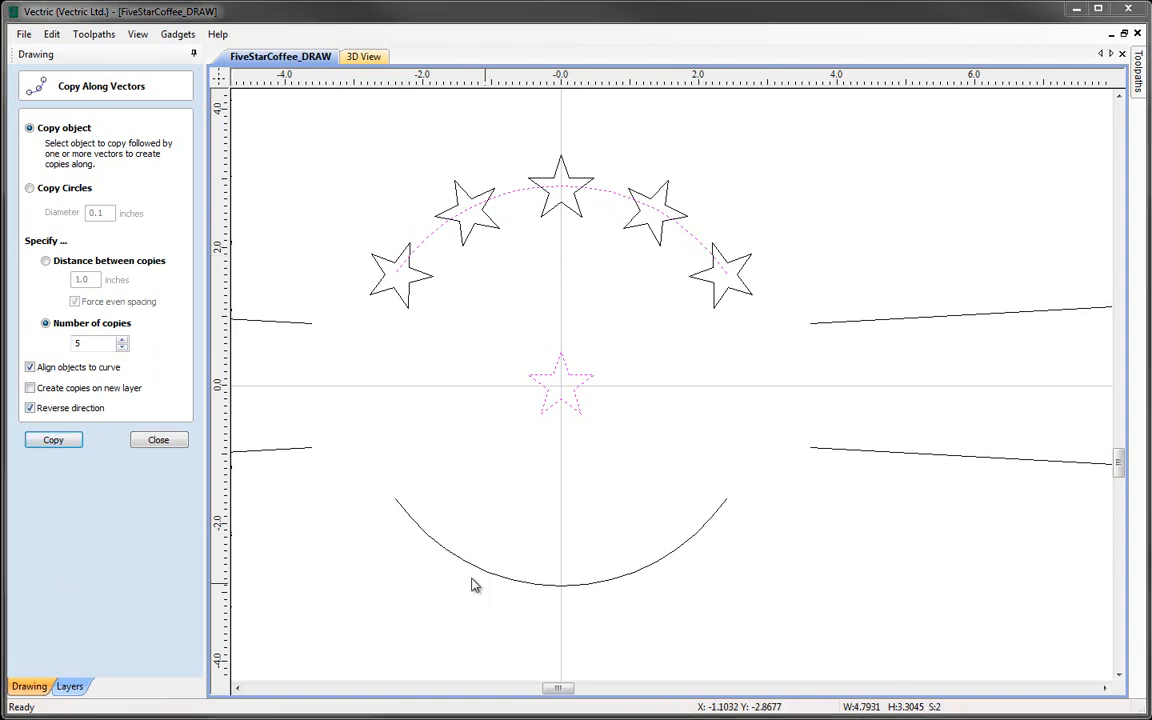
click(158, 446)
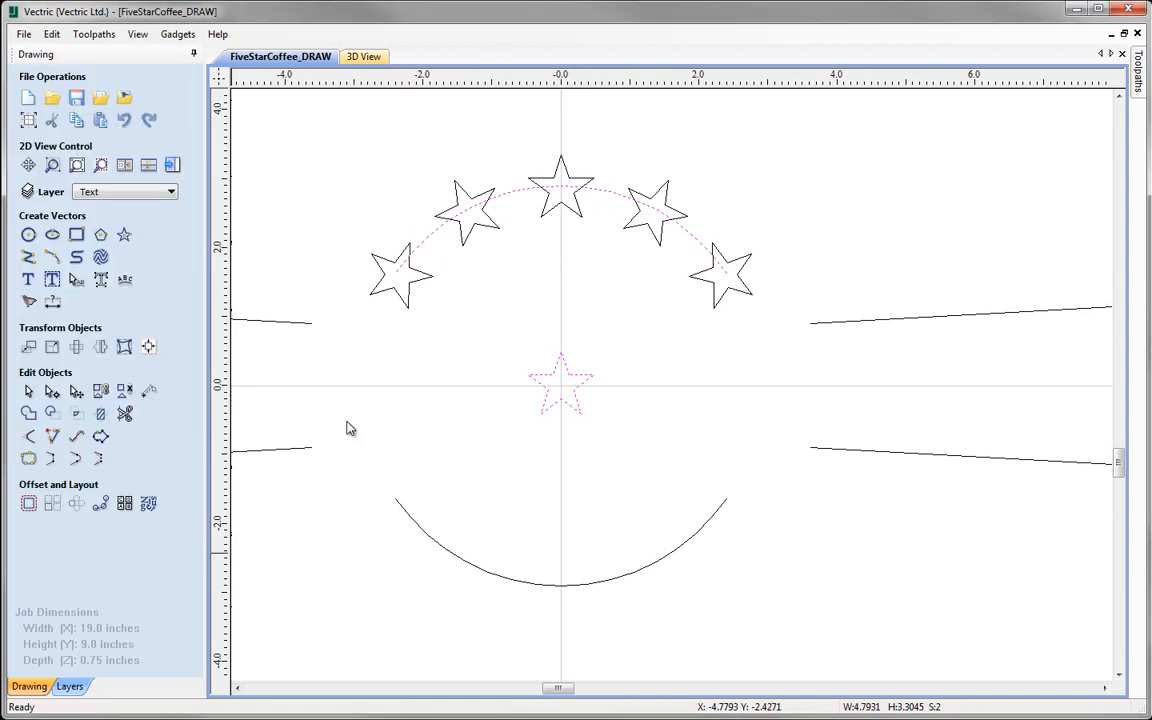
Delete the original star at the centre of the job and keep the copies along the arc
click(478, 410)
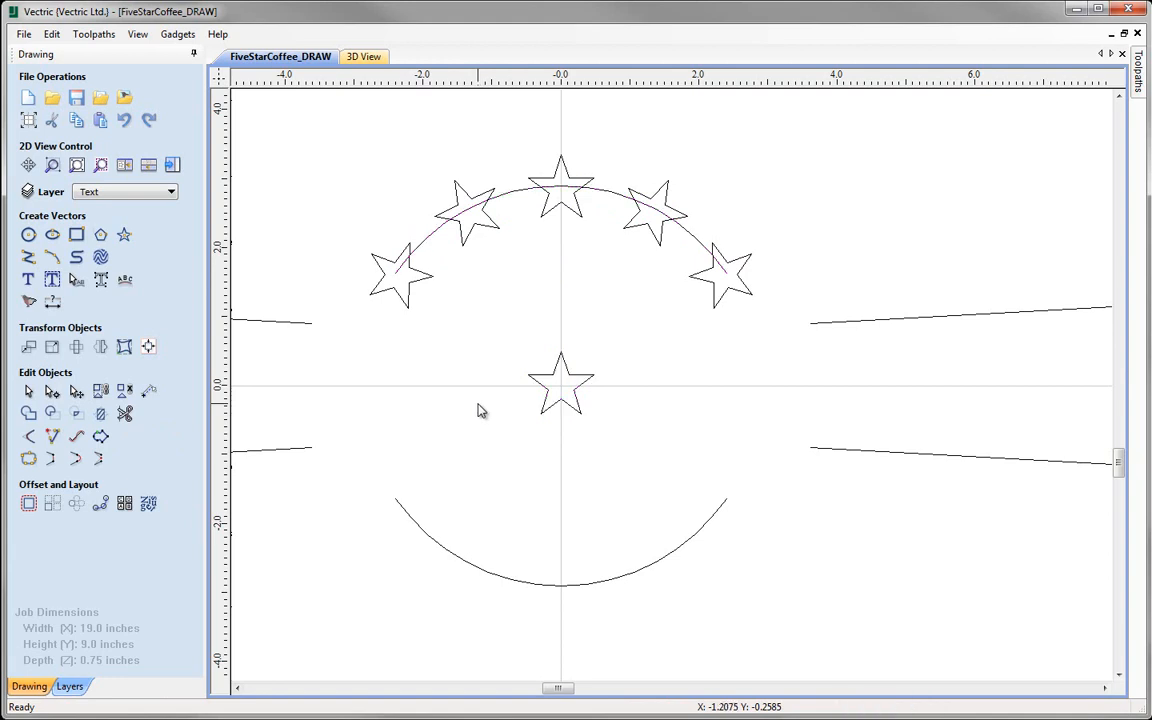
click(553, 383)
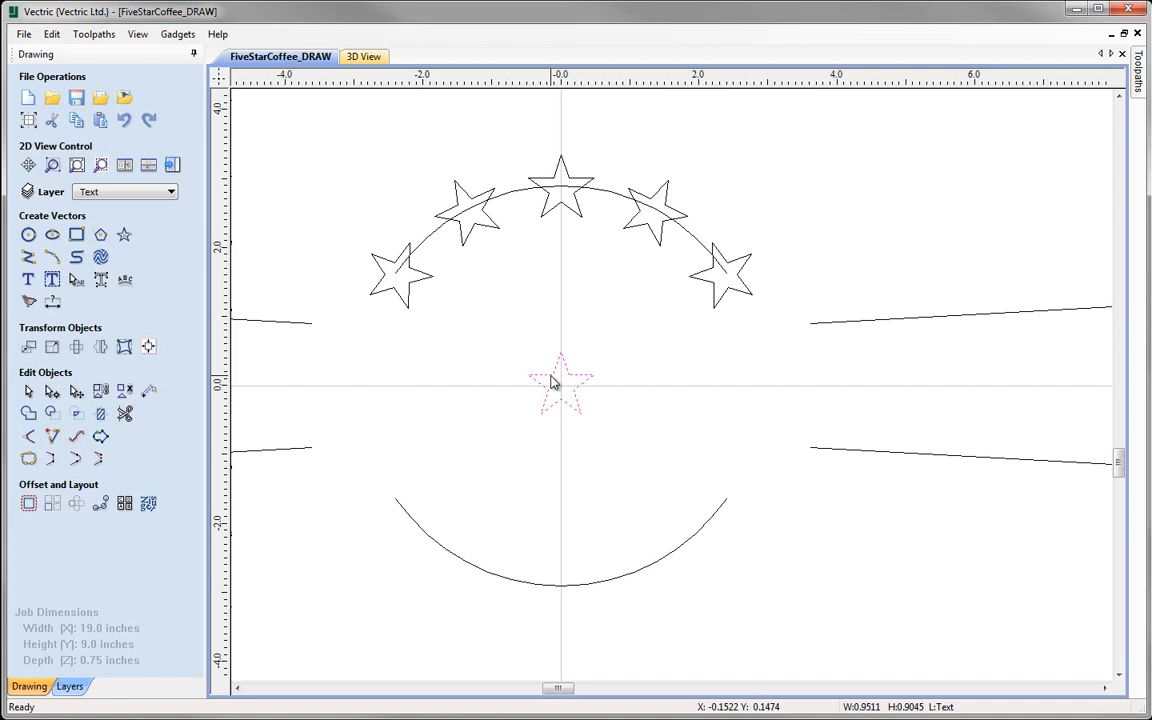
key(Delete)
key(F6)
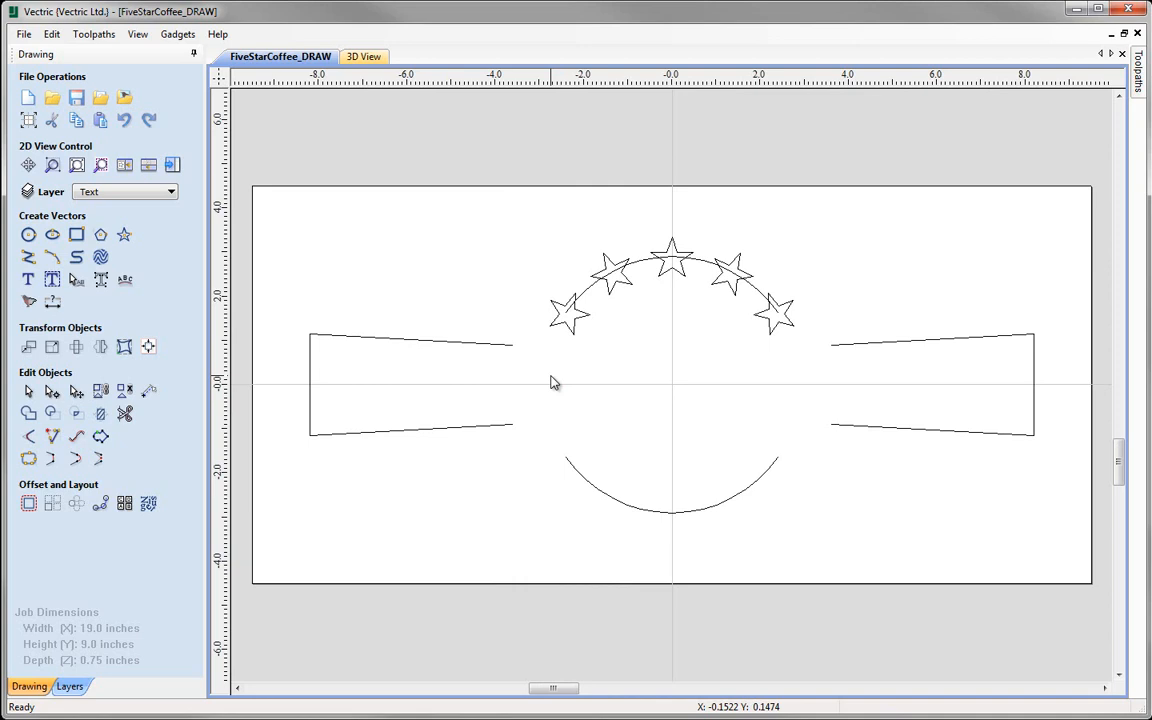
Begin a centred text object reading FIVE, STAR and COFFEE on three lines, using a TrueType font
click(28, 281)
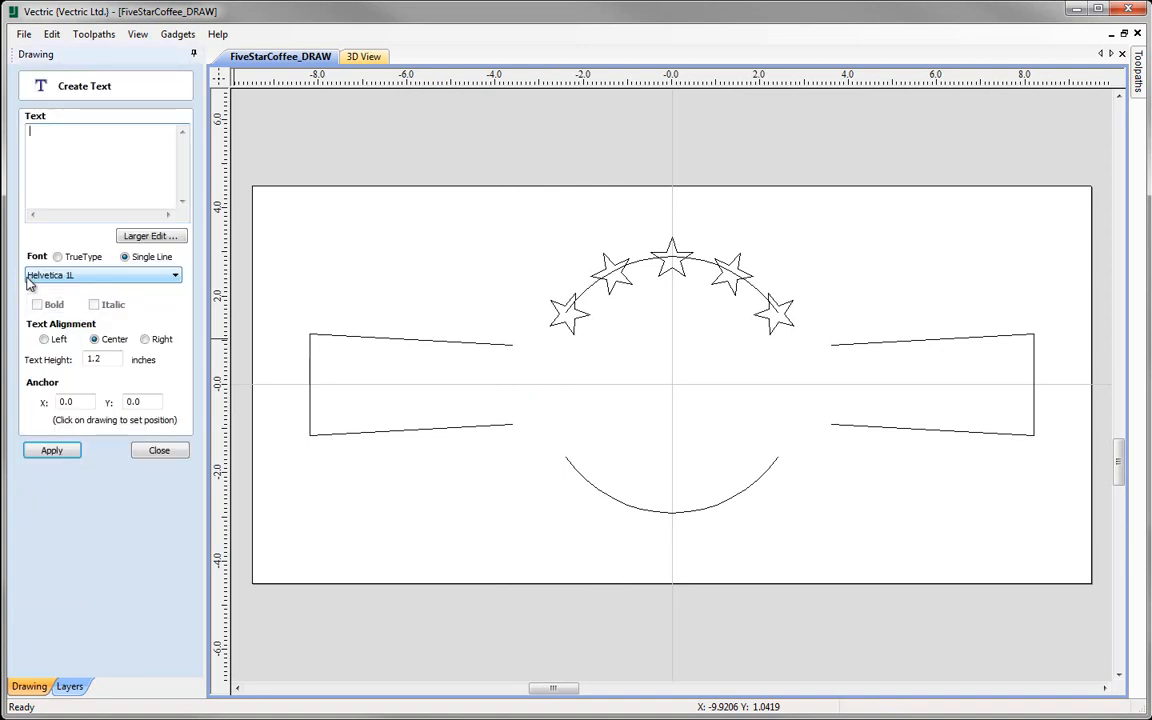
text(FIVE)
key(Return)
text(STAR)
key(Return)
text(COFFEE)
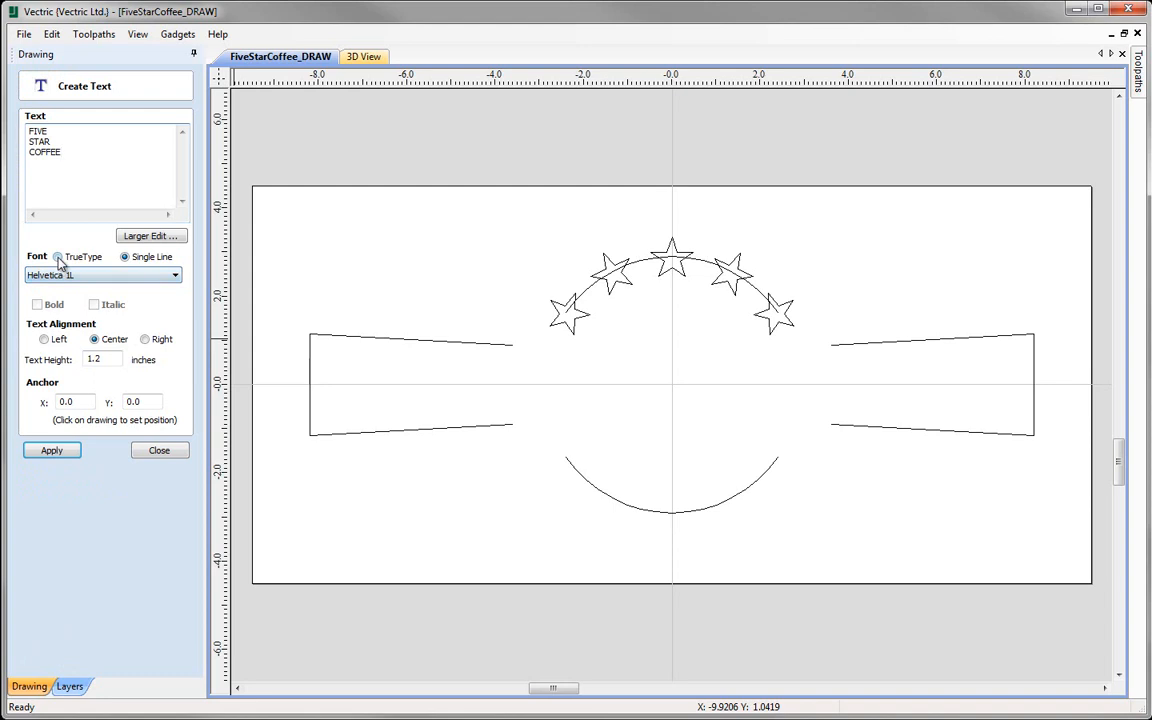
click(58, 257)
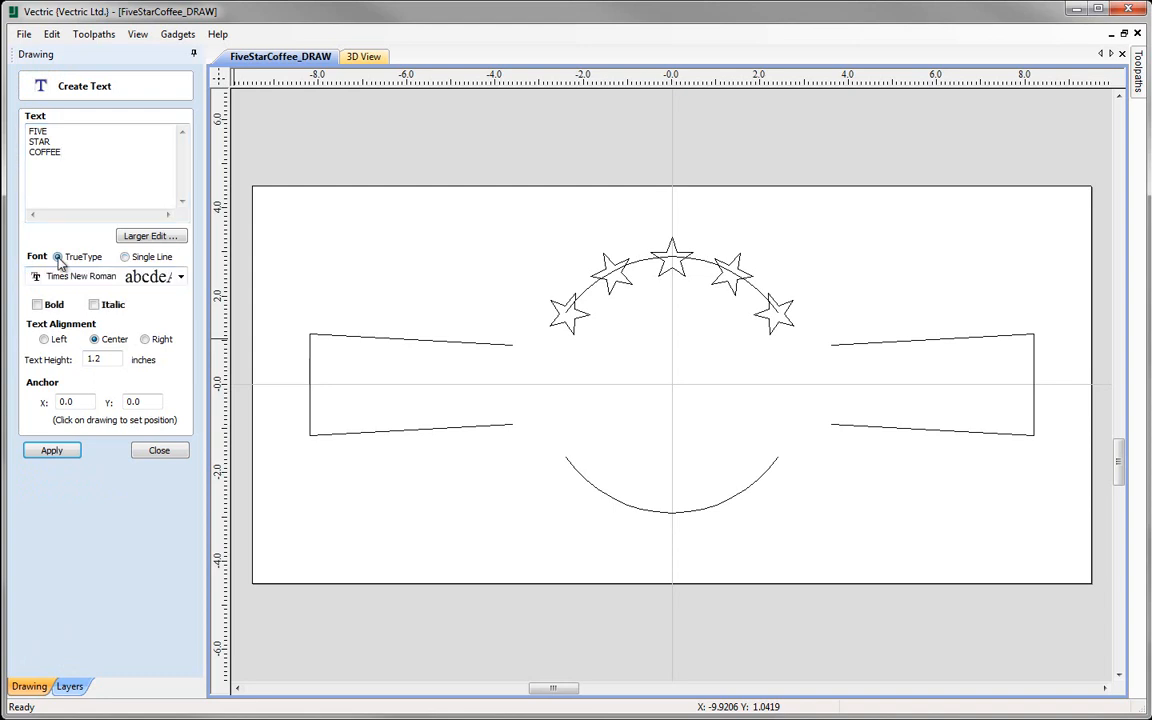
Try Trebuchet MS for the sign text and reselect Times New Roman as the font
click(120, 277)
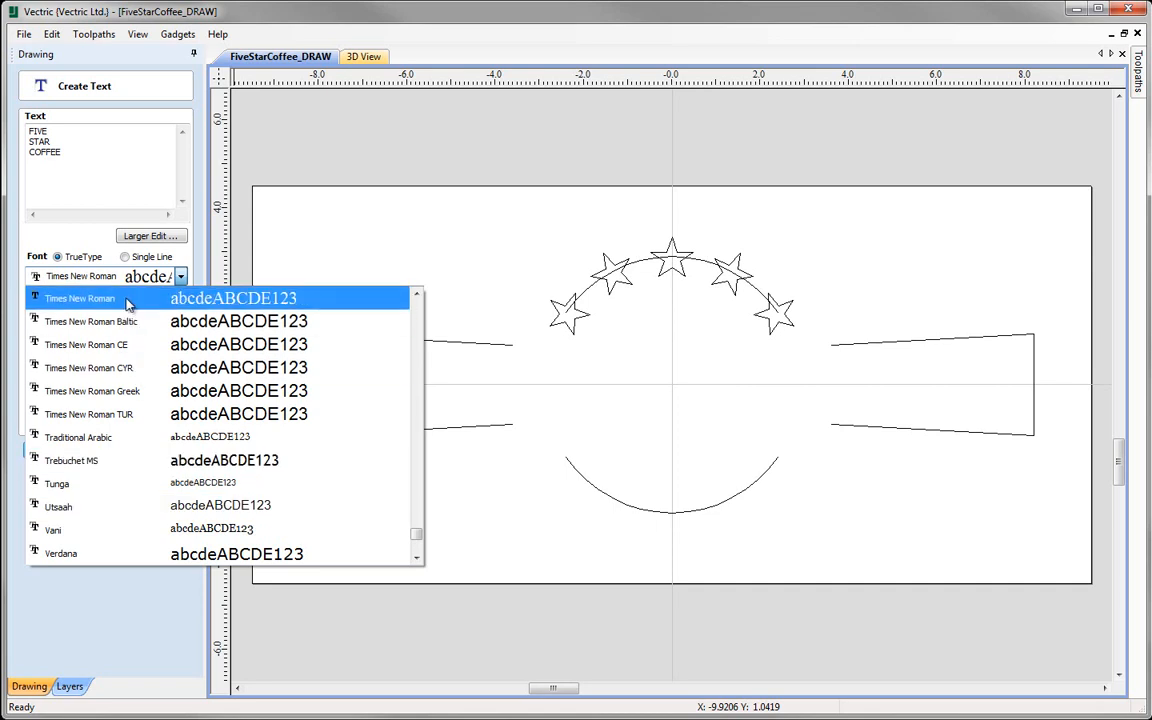
click(180, 460)
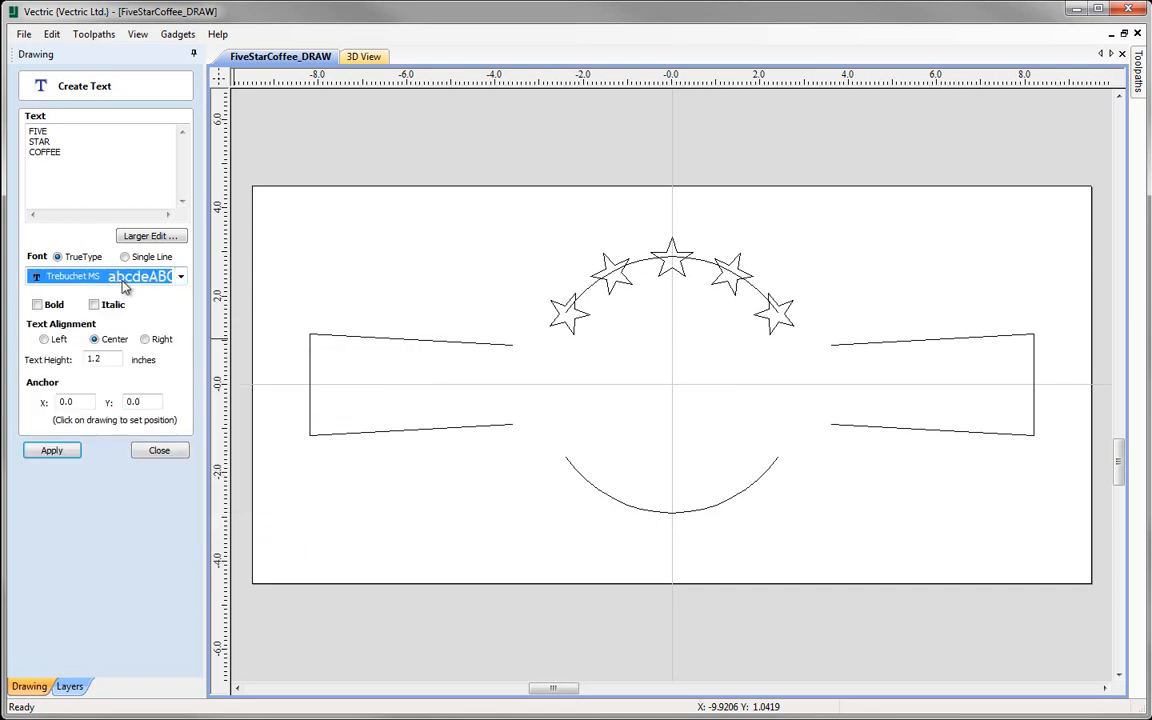
click(120, 277)
key(Up)
key(Up)
key(Up)
key(Up)
key(Up)
key(Up)
key(Up)
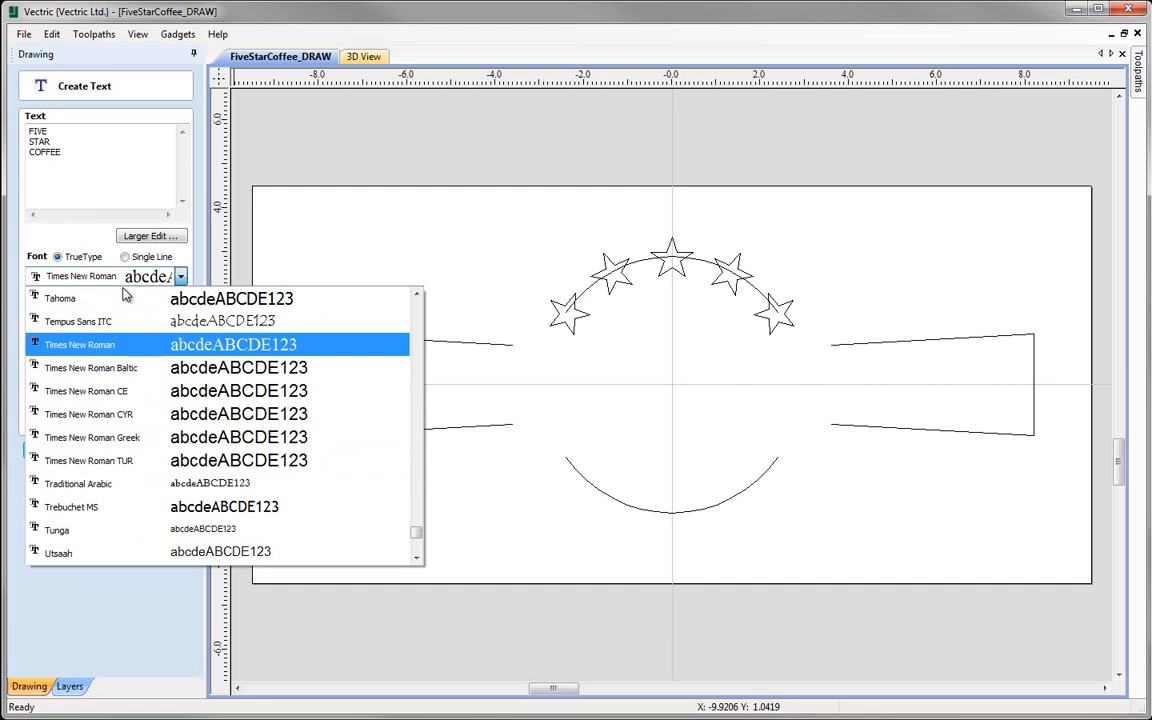
click(105, 344)
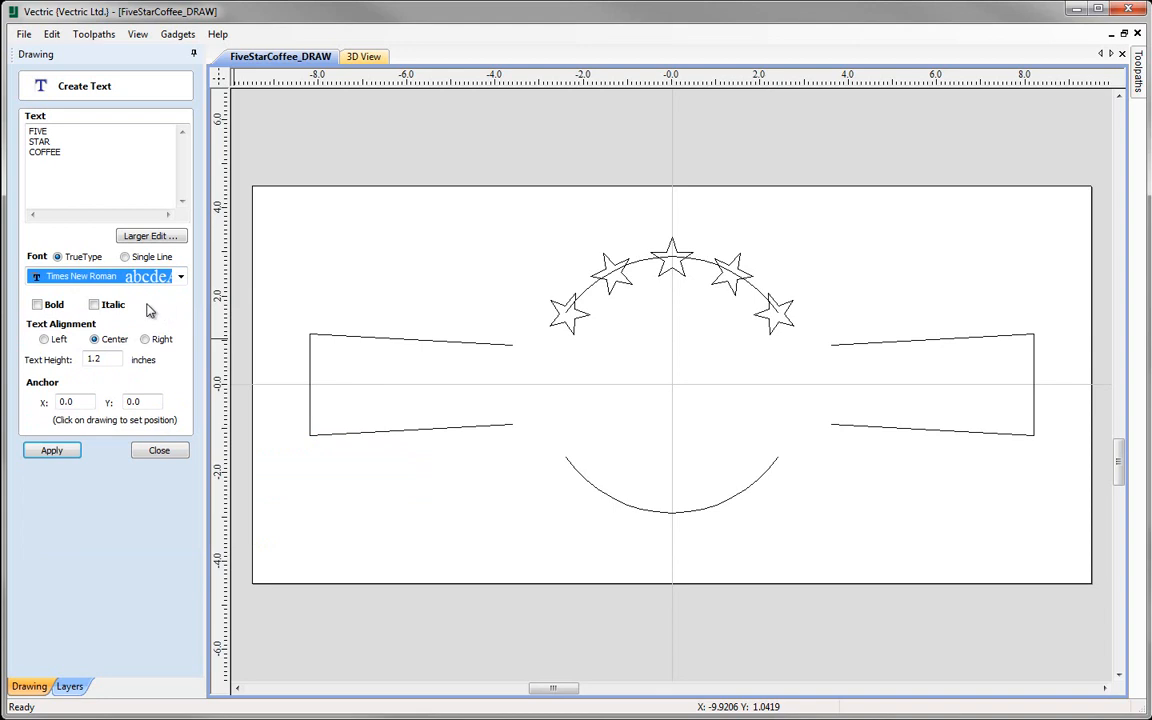
Create the FIVE STAR COFFEE text in bold Times New Roman, centre-aligned, with a text height of 0.8 inches
click(38, 307)
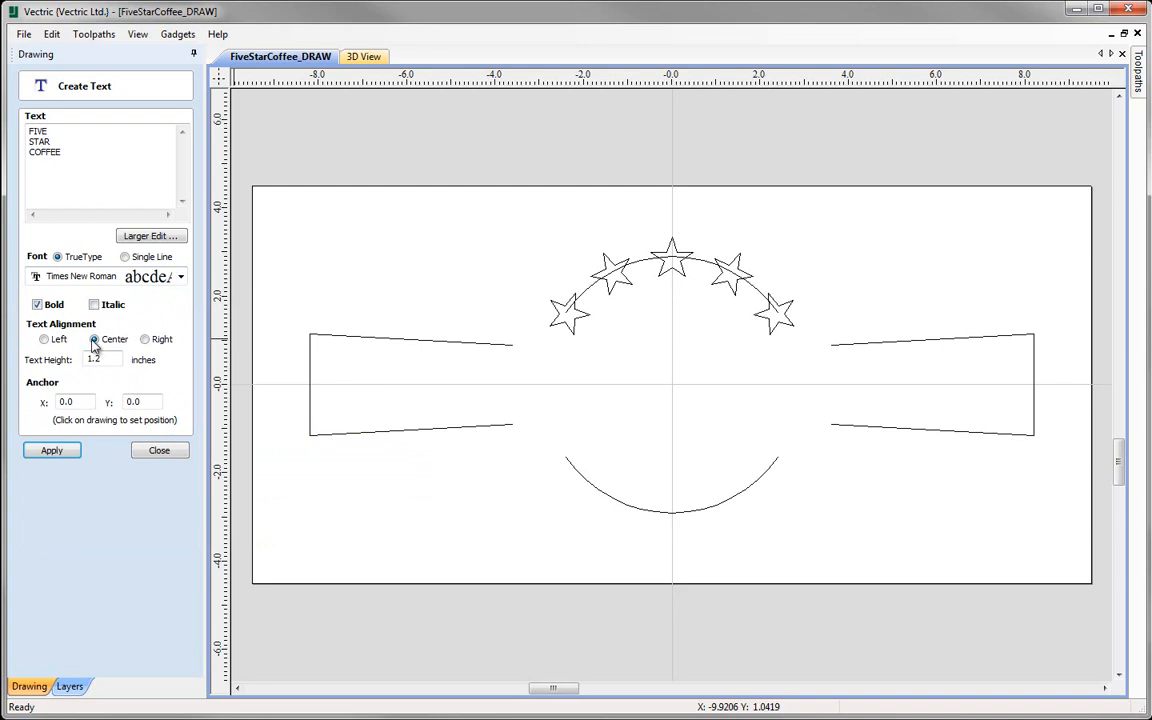
drag(109, 359, 76, 360)
text(0.8)
click(50, 450)
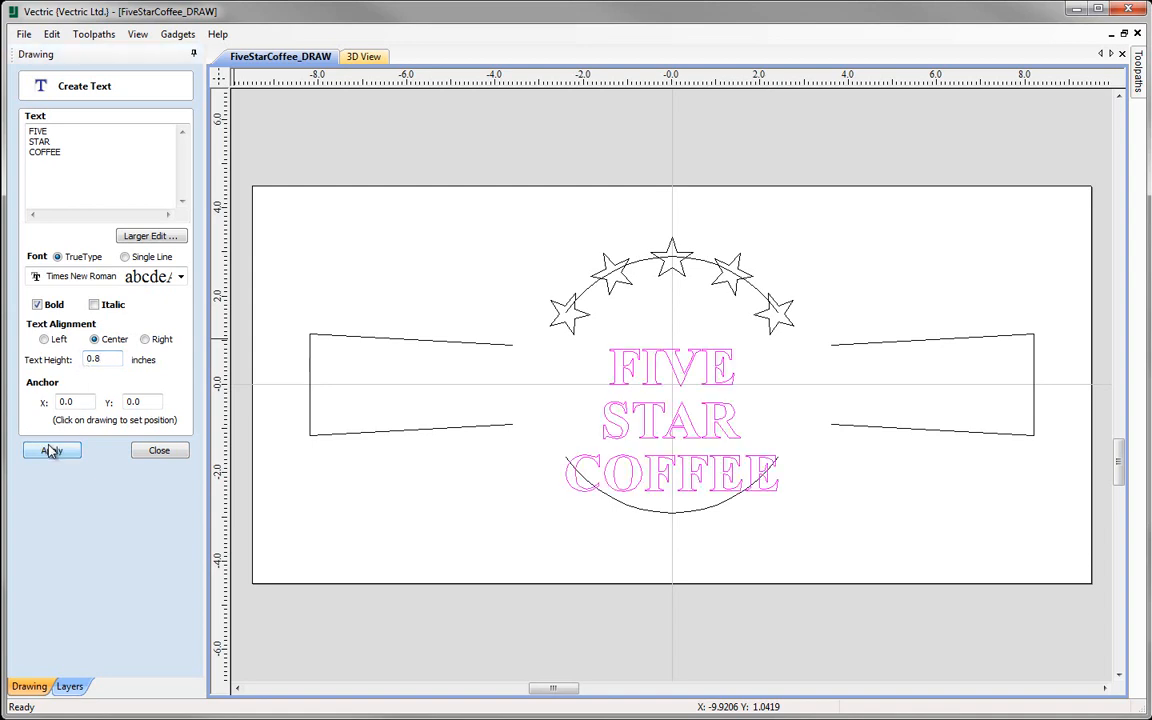
click(161, 451)
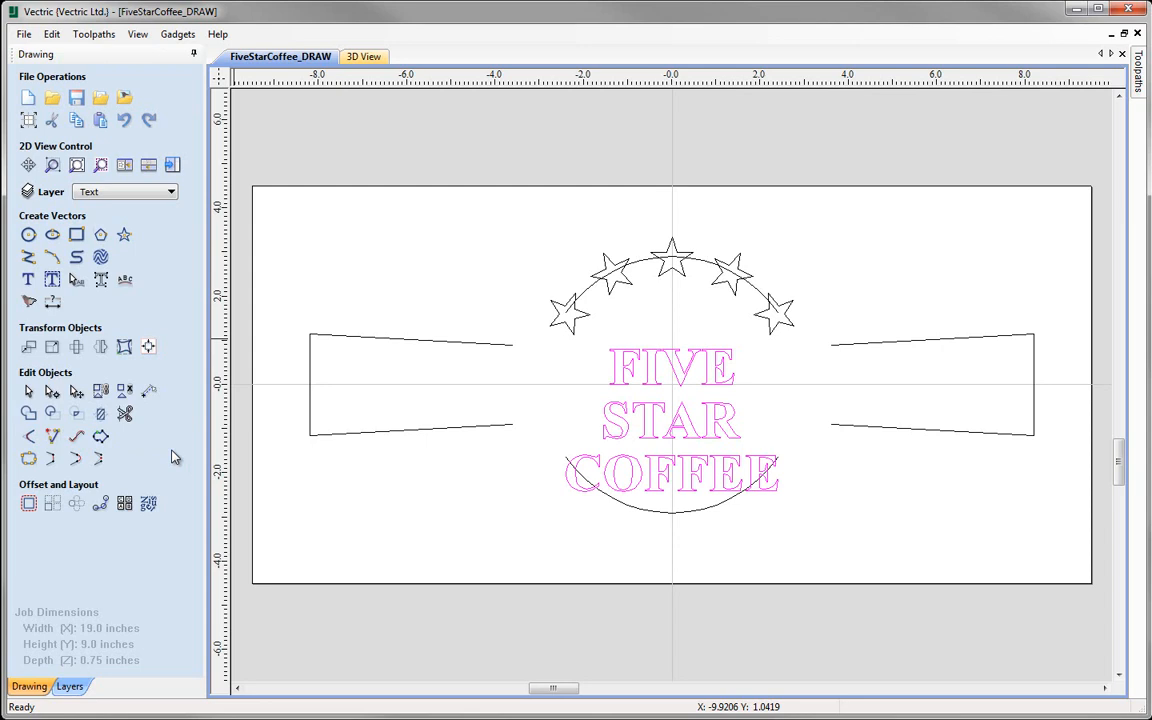
Nudge the three-line text block slightly and break it into individual lines of text
click(658, 380)
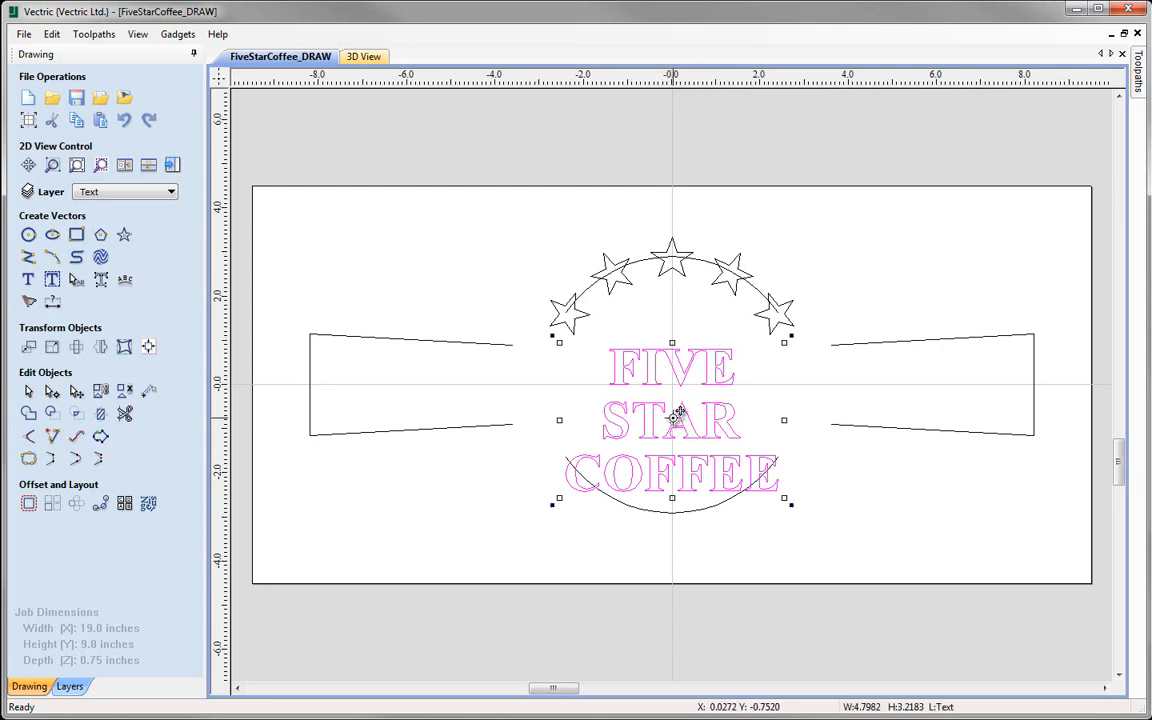
mouse_move(660, 418)
mouse_down()
mouse_move(597, 378)
mouse_move(614, 412)
mouse_move(650, 386)
mouse_move(674, 414)
mouse_up()
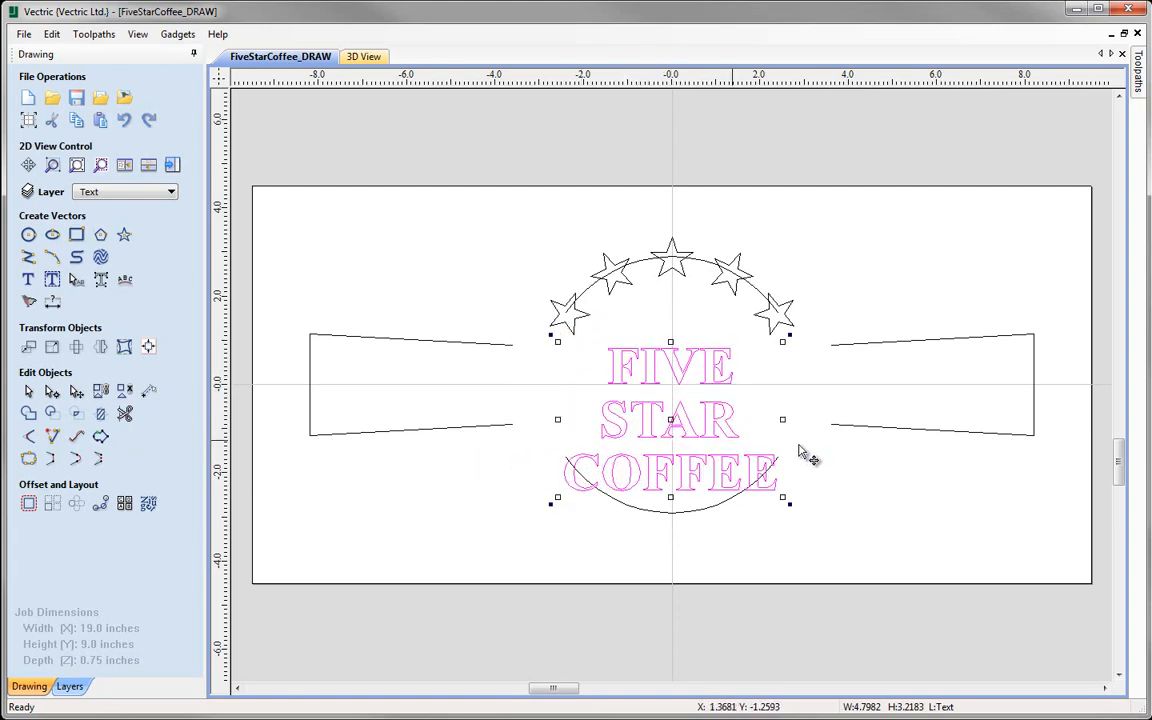
click(745, 450)
click(707, 437)
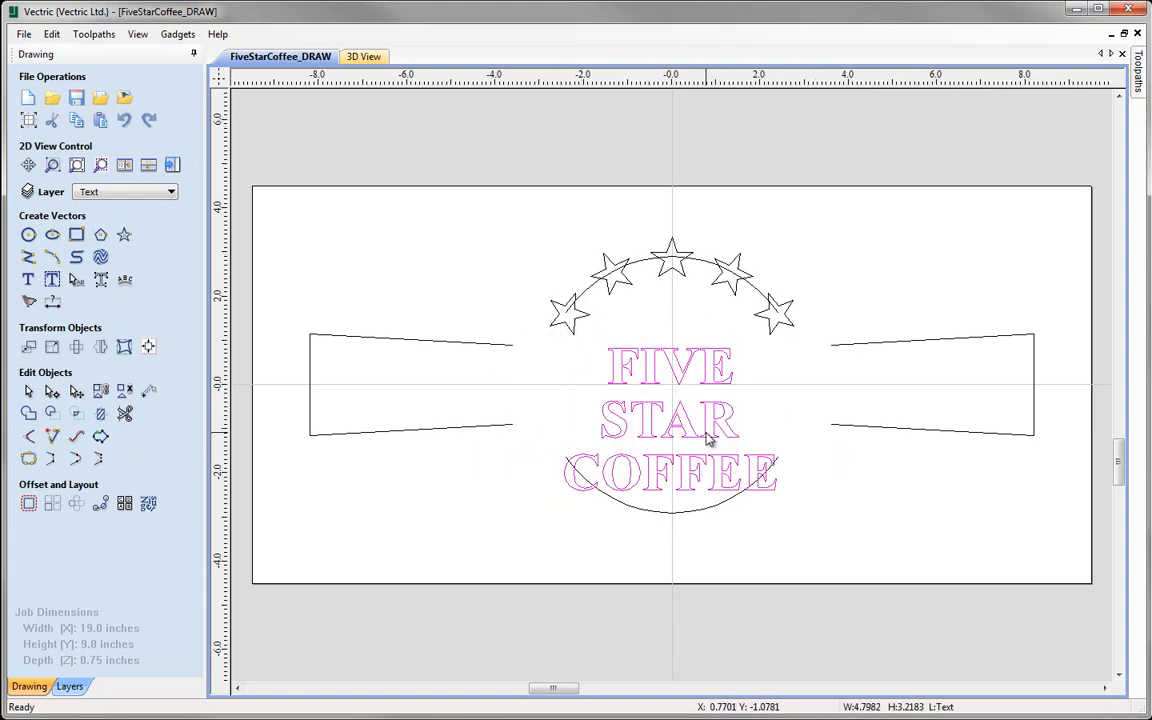
right_click(707, 437)
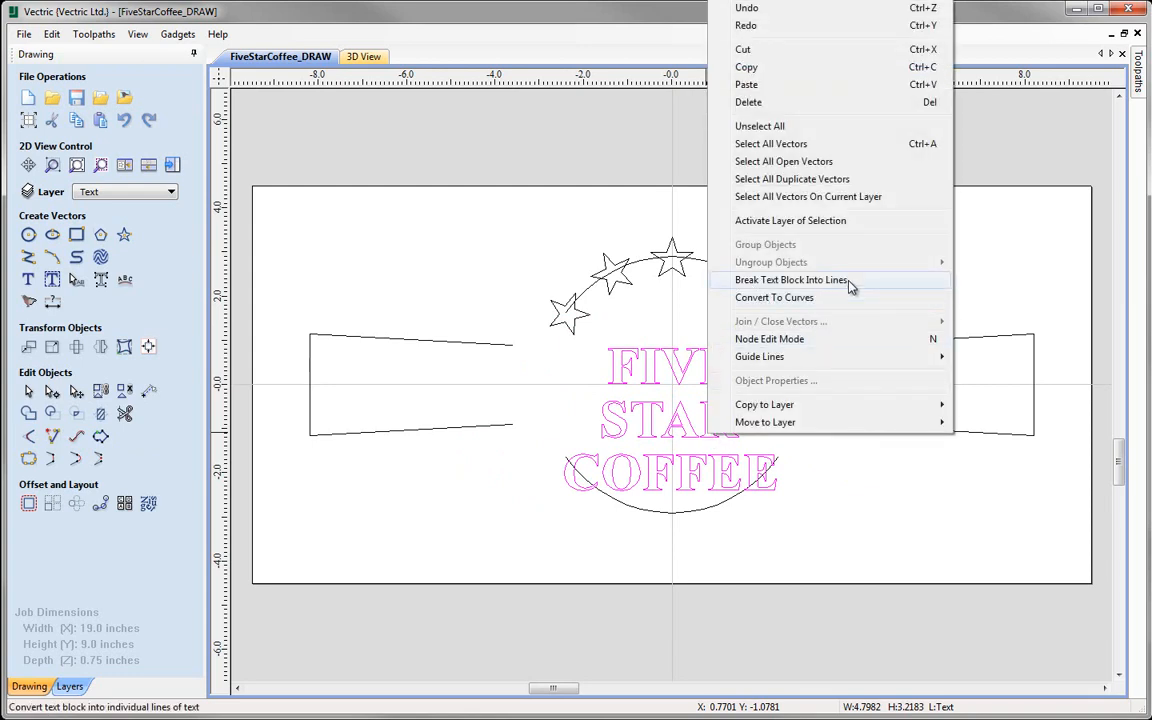
click(849, 284)
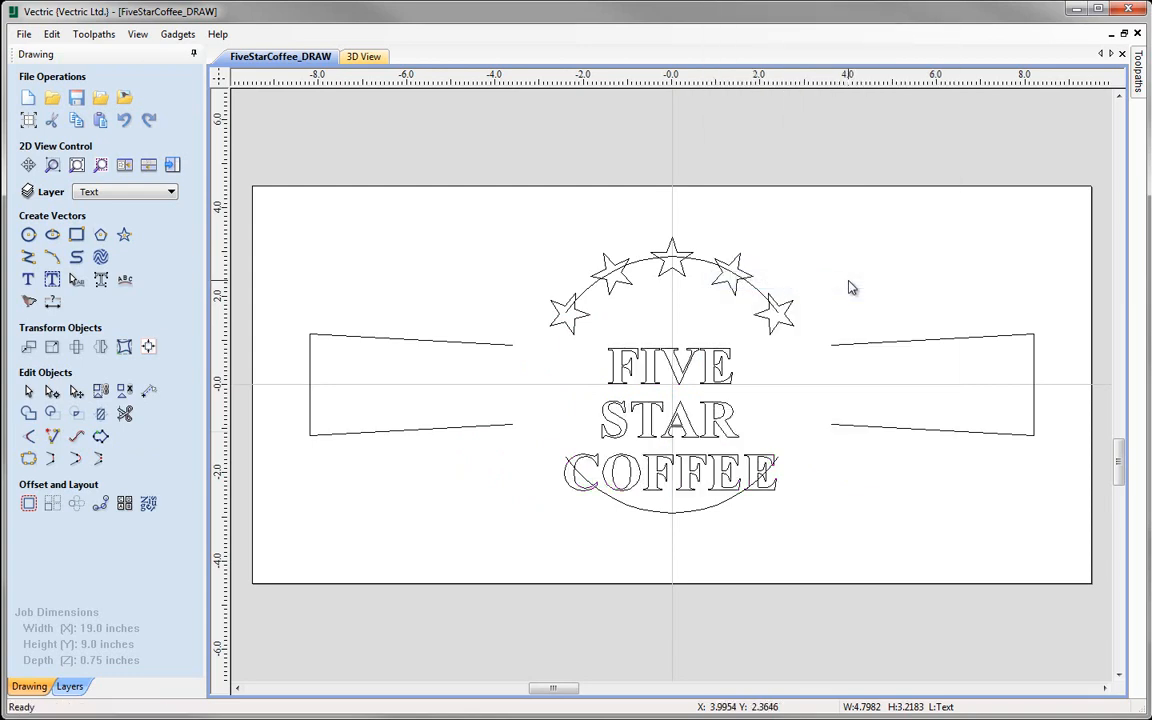
Select the separated text lines individually and move FIVE into the left banner outline, centred on the horizontal axis
click(723, 430)
click(726, 441)
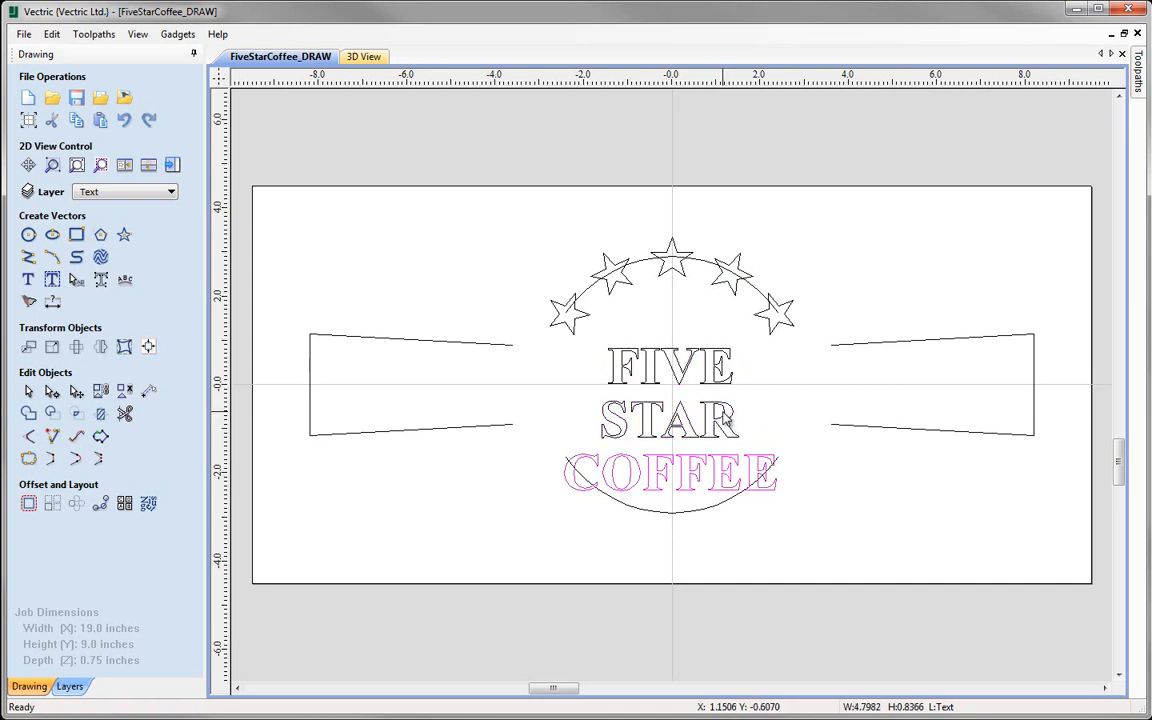
click(726, 405)
click(725, 380)
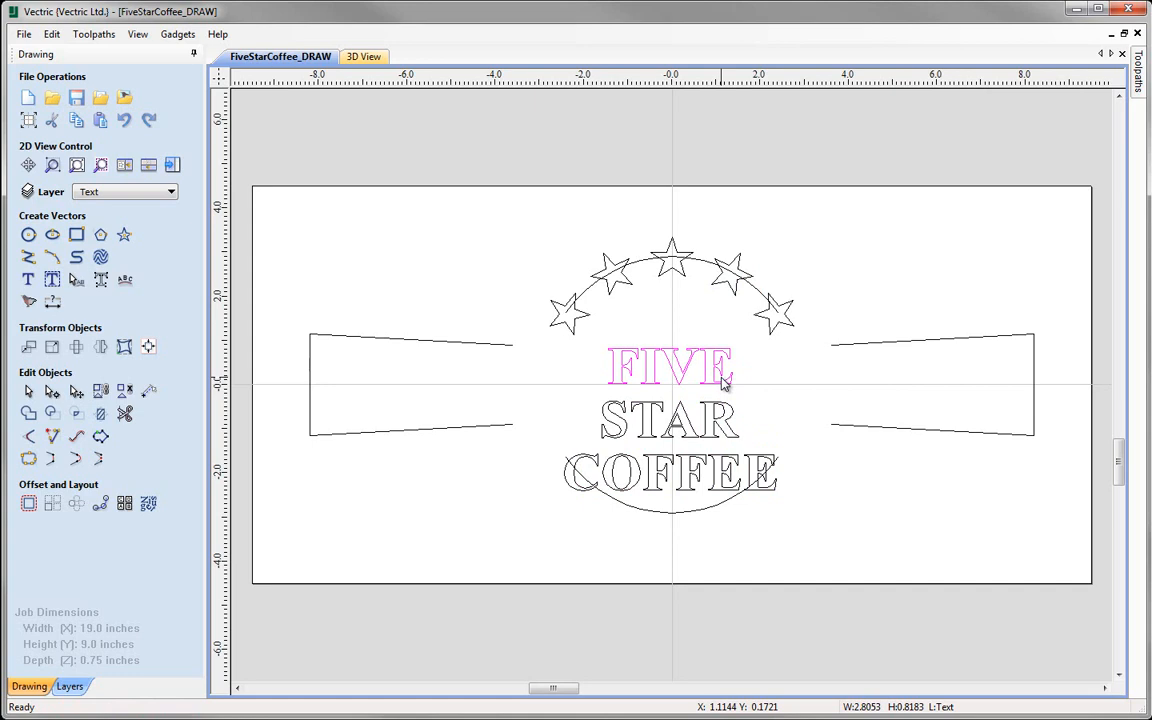
click(726, 375)
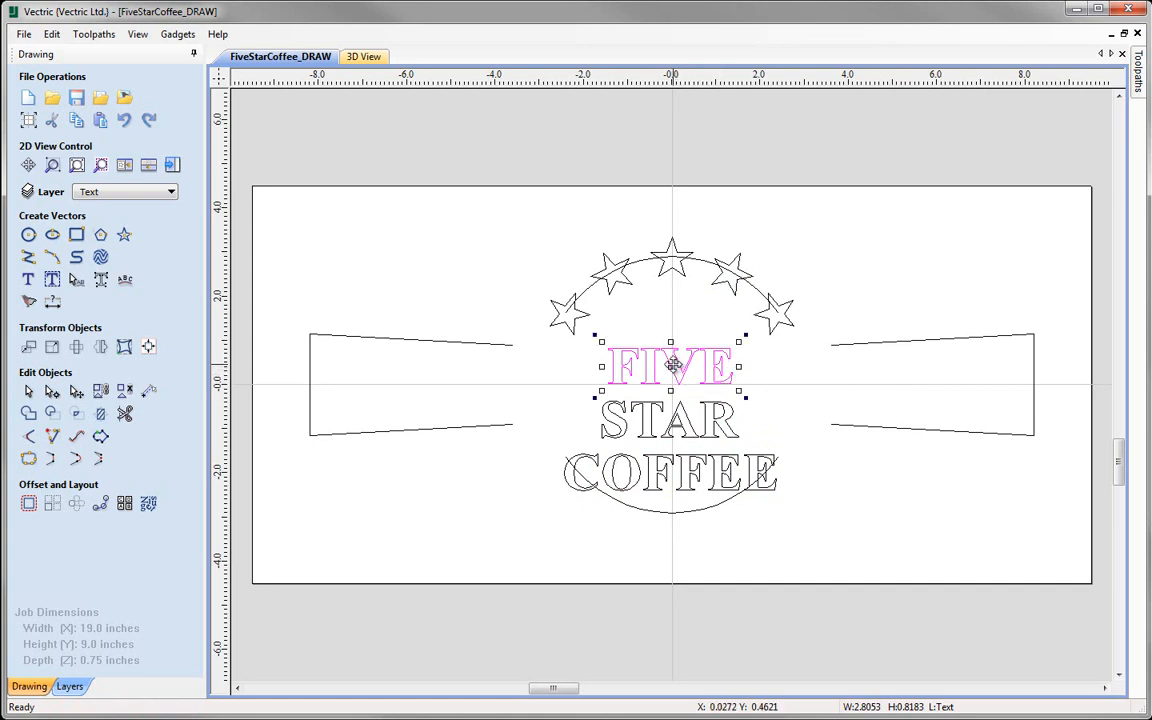
drag(673, 365, 403, 384)
Move the STAR line into the right banner outline, centred on the horizontal axis
click(674, 430)
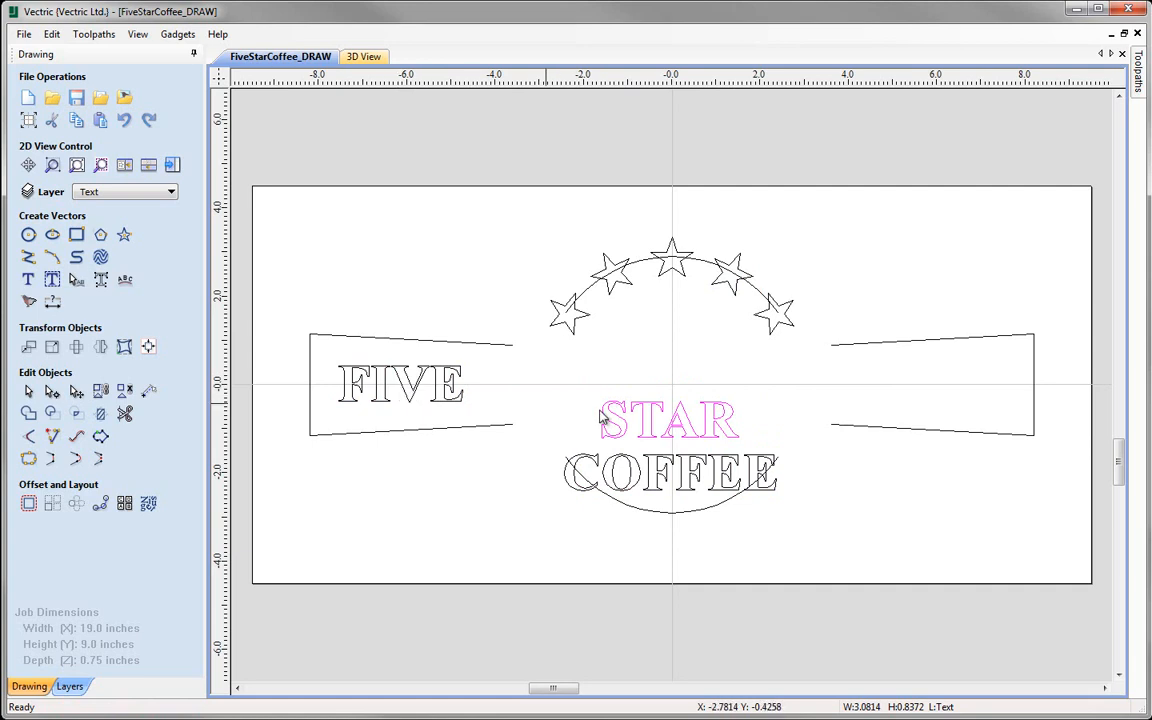
click(680, 424)
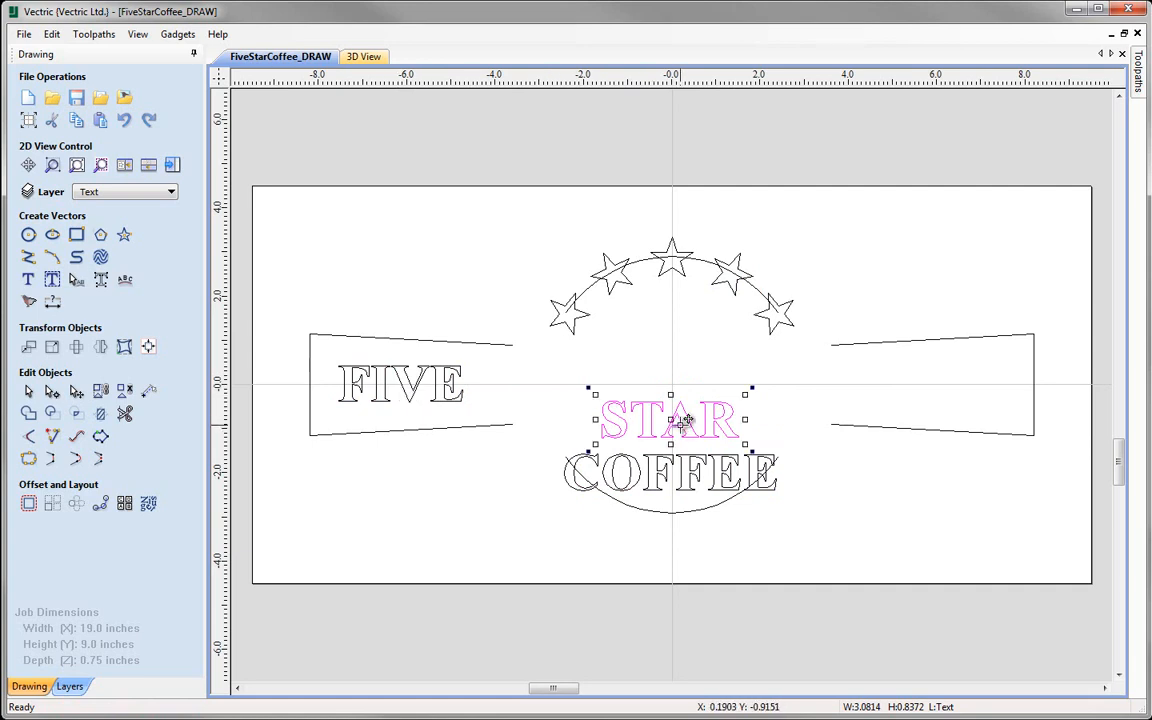
drag(666, 416, 941, 393)
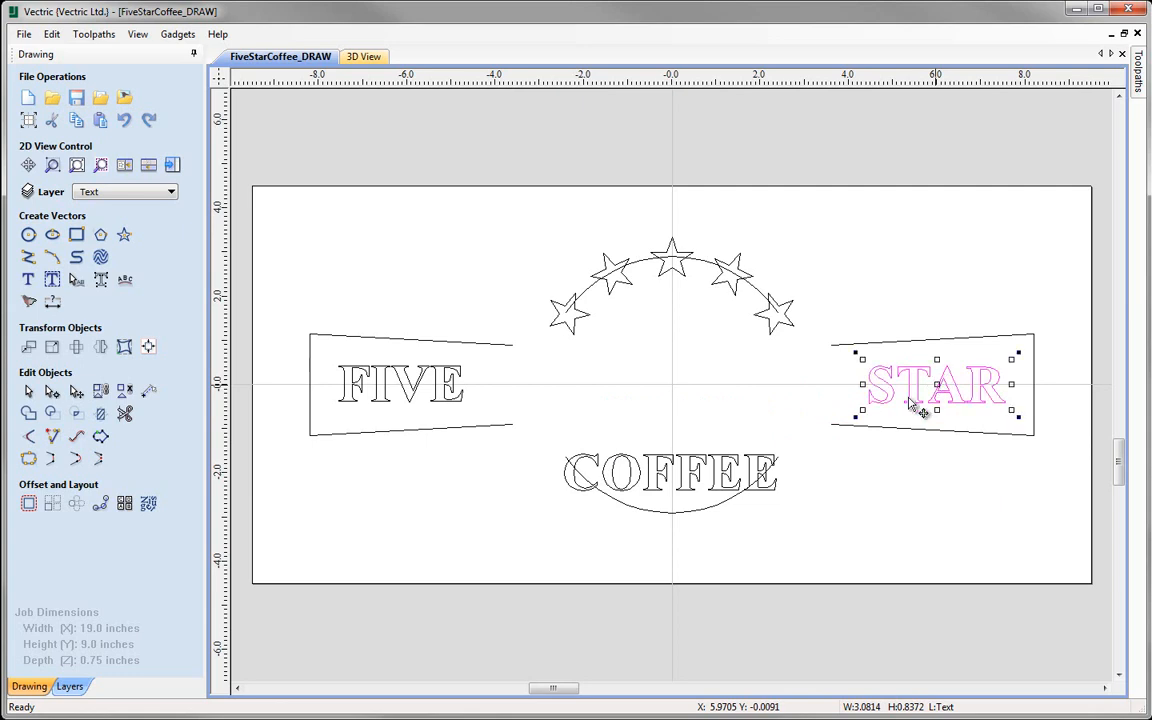
Move the COFFEE line straight down to just below the lower arc
click(695, 478)
click(695, 478)
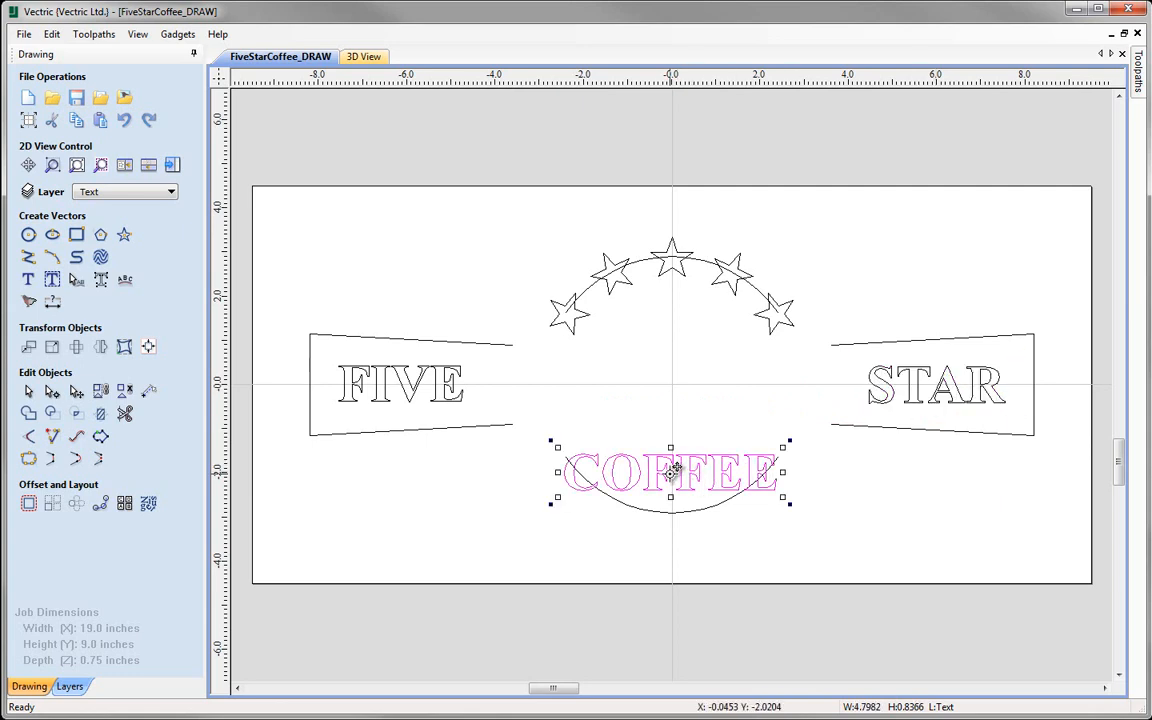
drag(669, 465, 666, 540)
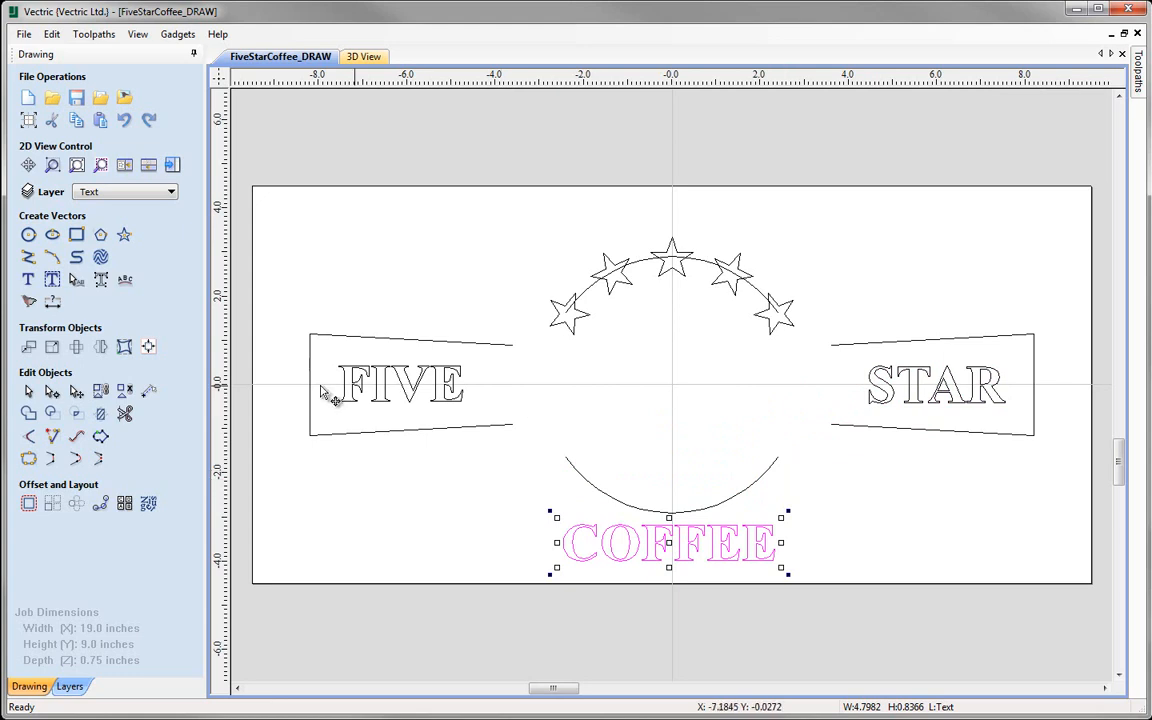
Wrap COFFEE onto the lower arc with Text On A Curve, positioned on the curve with middle alignment and original text size
click(127, 284)
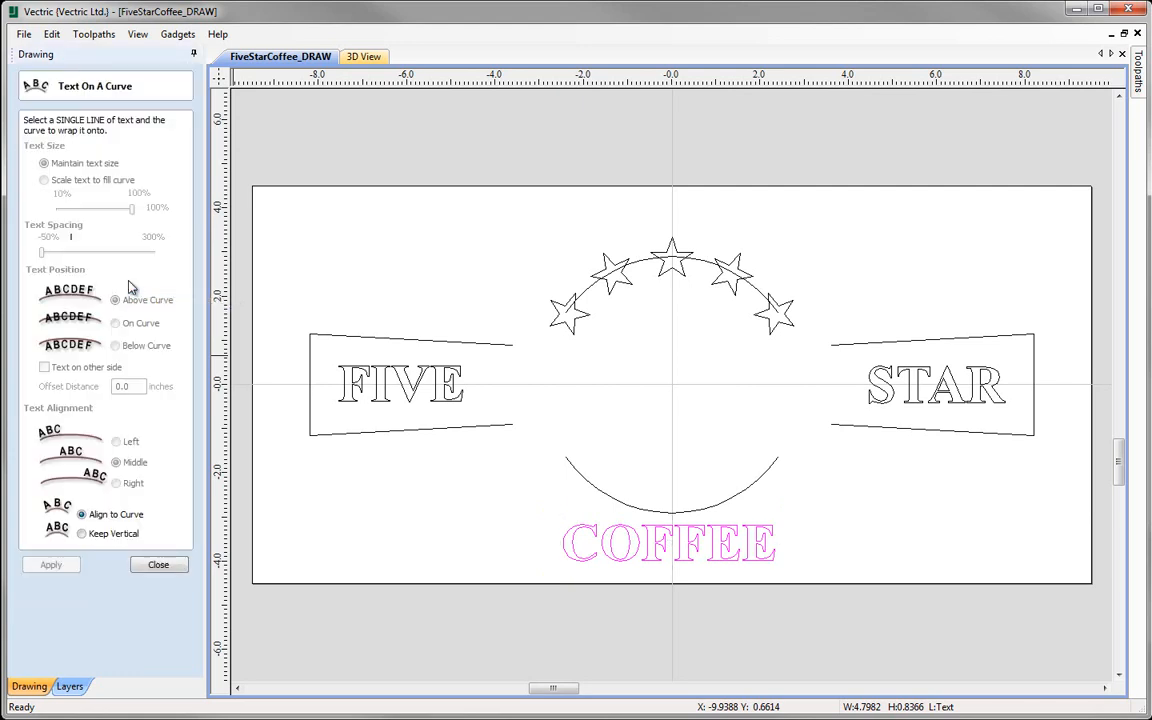
shift+click(670, 513)
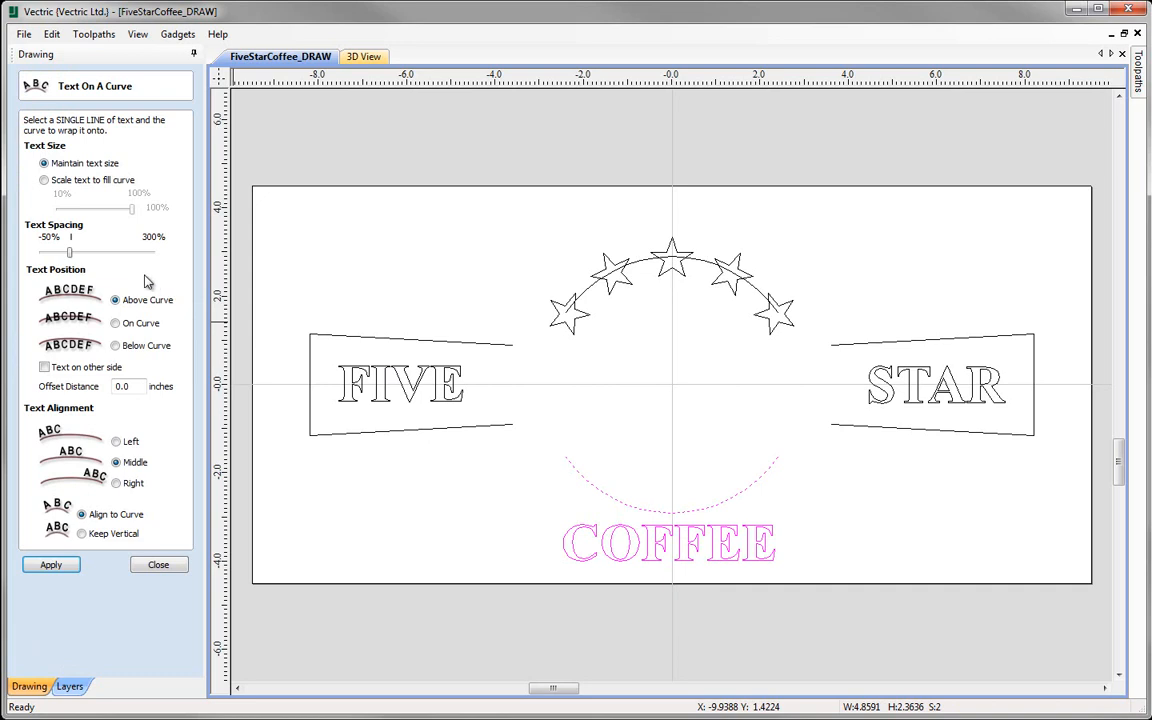
click(115, 324)
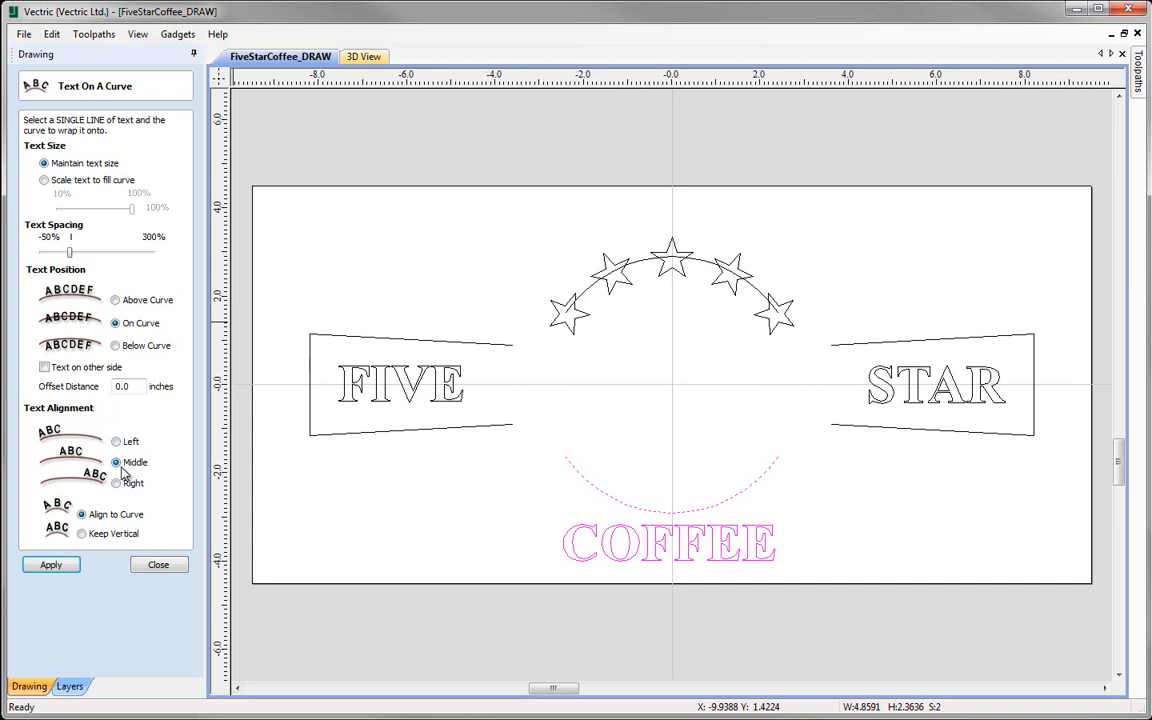
click(52, 566)
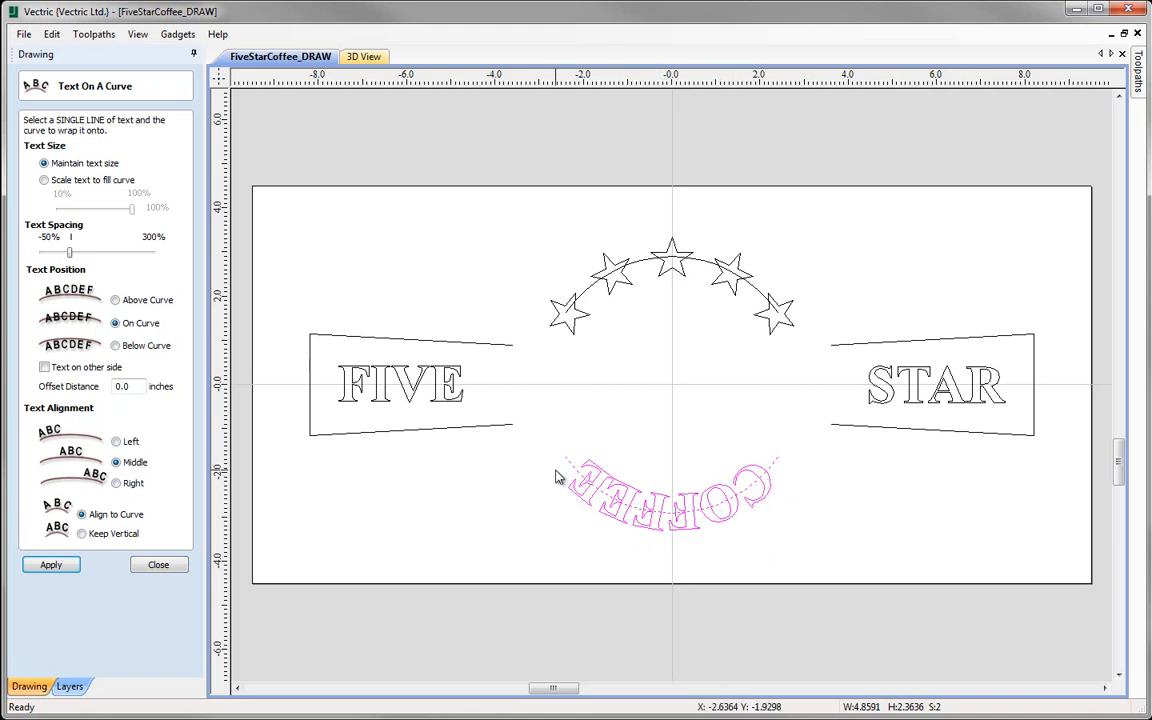
Flip COFFEE to the other side of the arc and slightly increase its text spacing
click(44, 368)
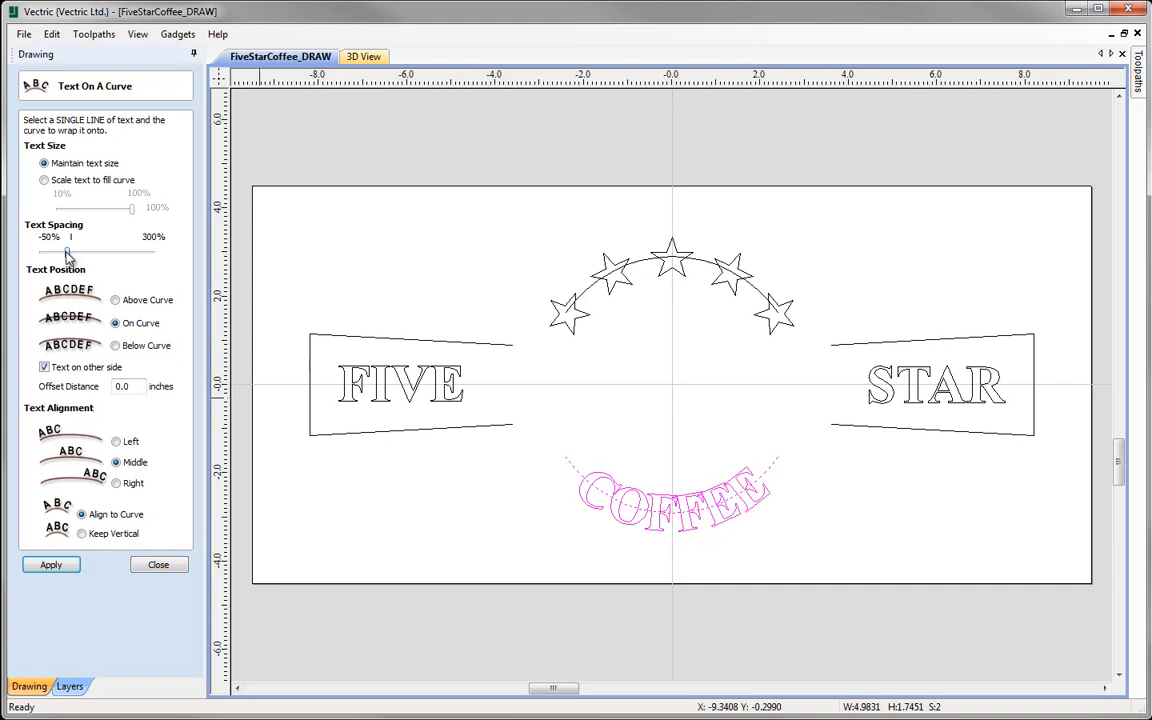
drag(70, 257, 78, 253)
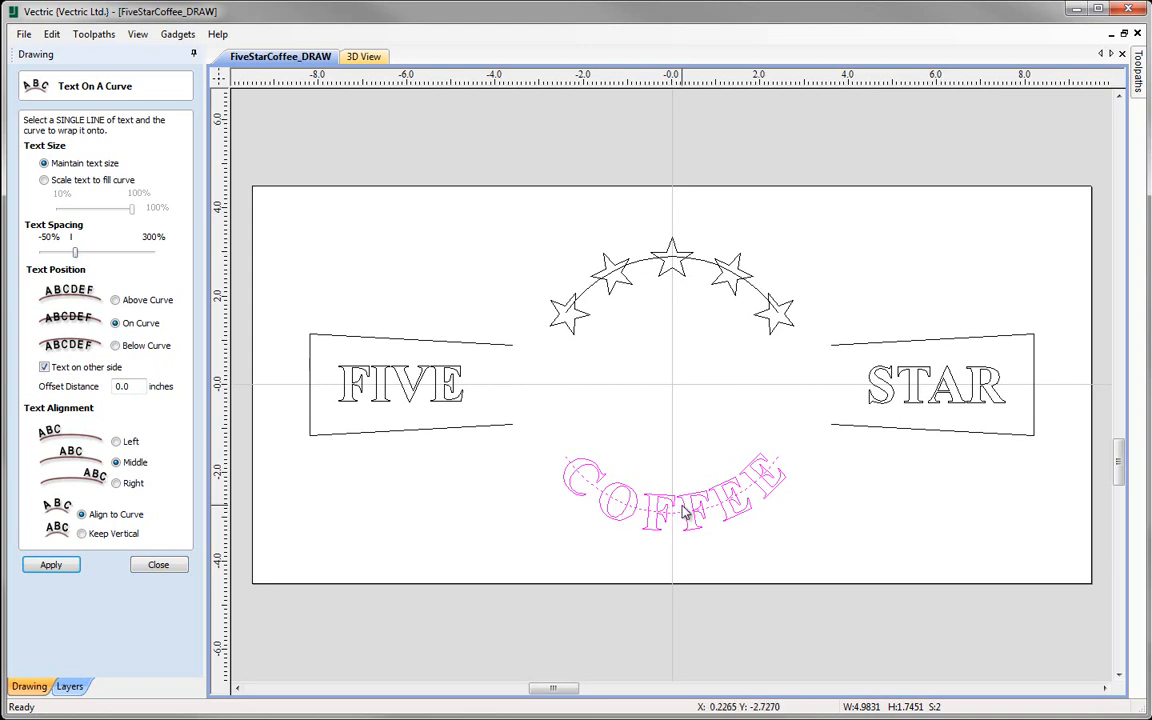
click(158, 565)
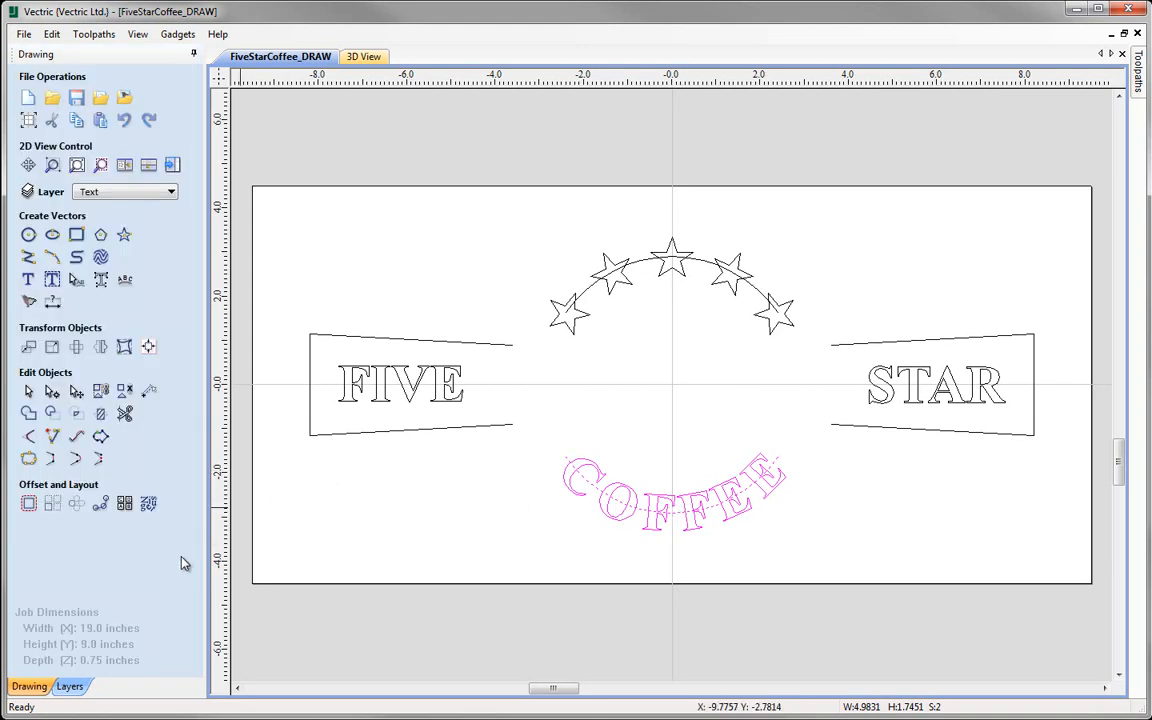
Adjust the letter kerning of COFFEE on the arc, including the C-O, F-F and F-E gaps
click(76, 281)
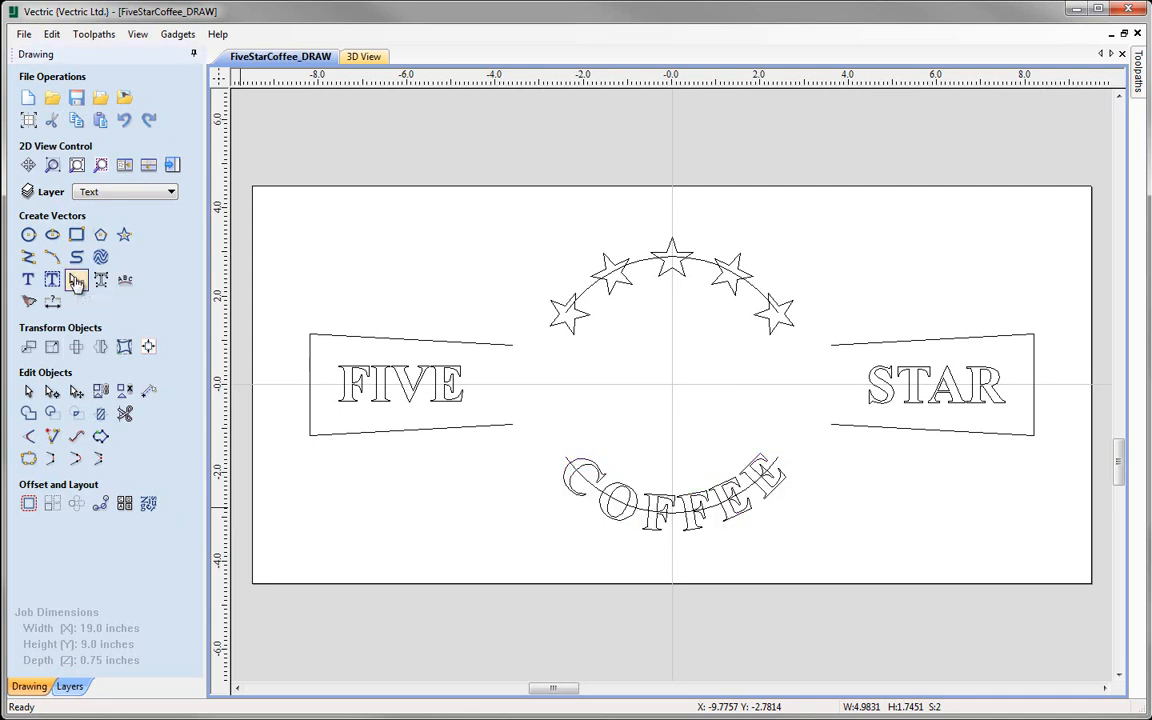
click(566, 502)
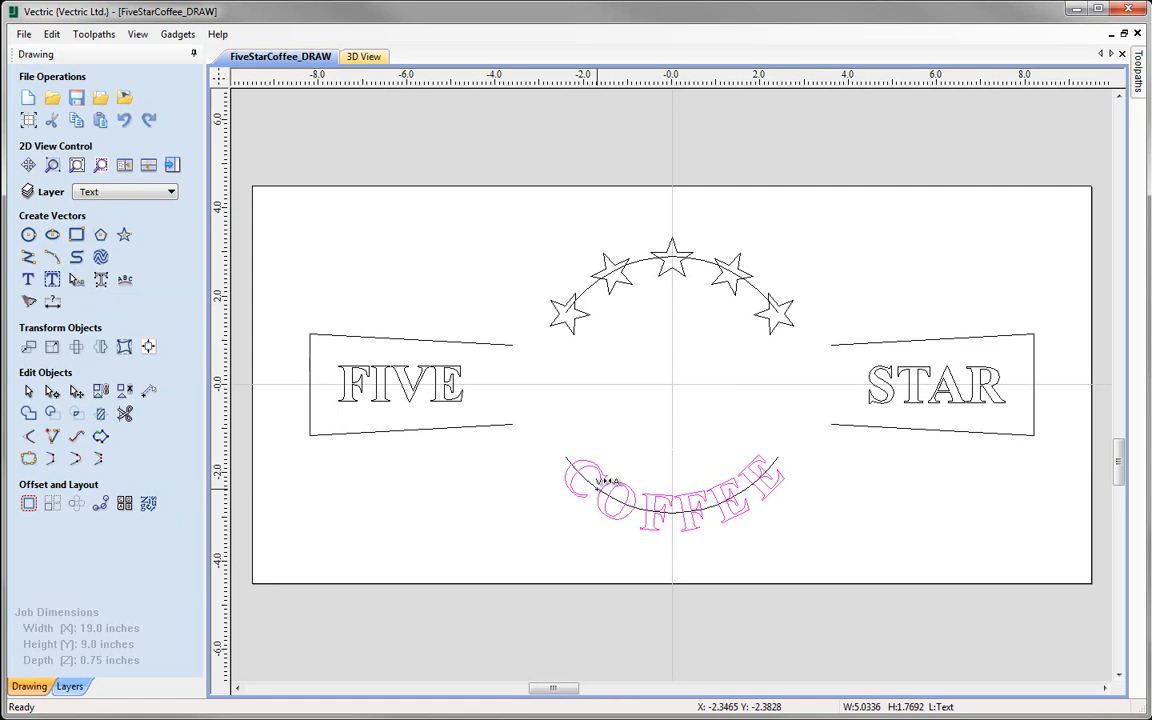
mouse_move(605, 483)
mouse_down()
mouse_move(647, 497)
mouse_move(604, 500)
mouse_move(600, 484)
mouse_move(688, 508)
mouse_move(752, 489)
mouse_move(746, 500)
mouse_move(646, 510)
mouse_move(596, 490)
mouse_up()
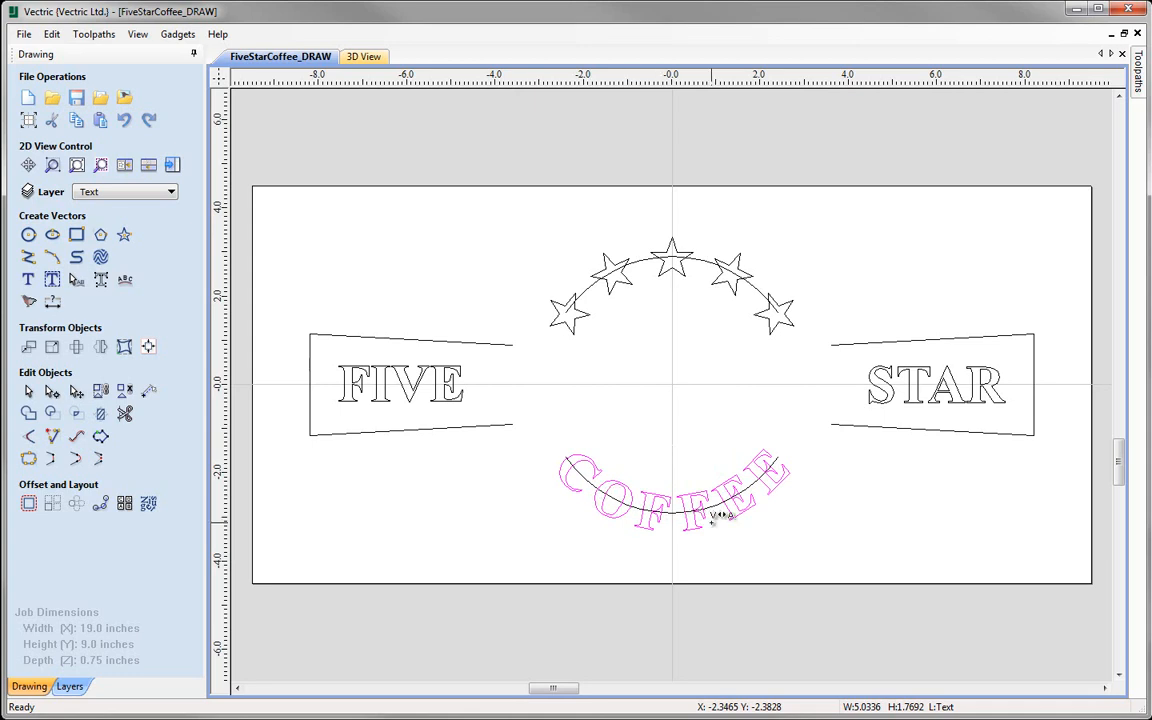
drag(721, 515, 718, 505)
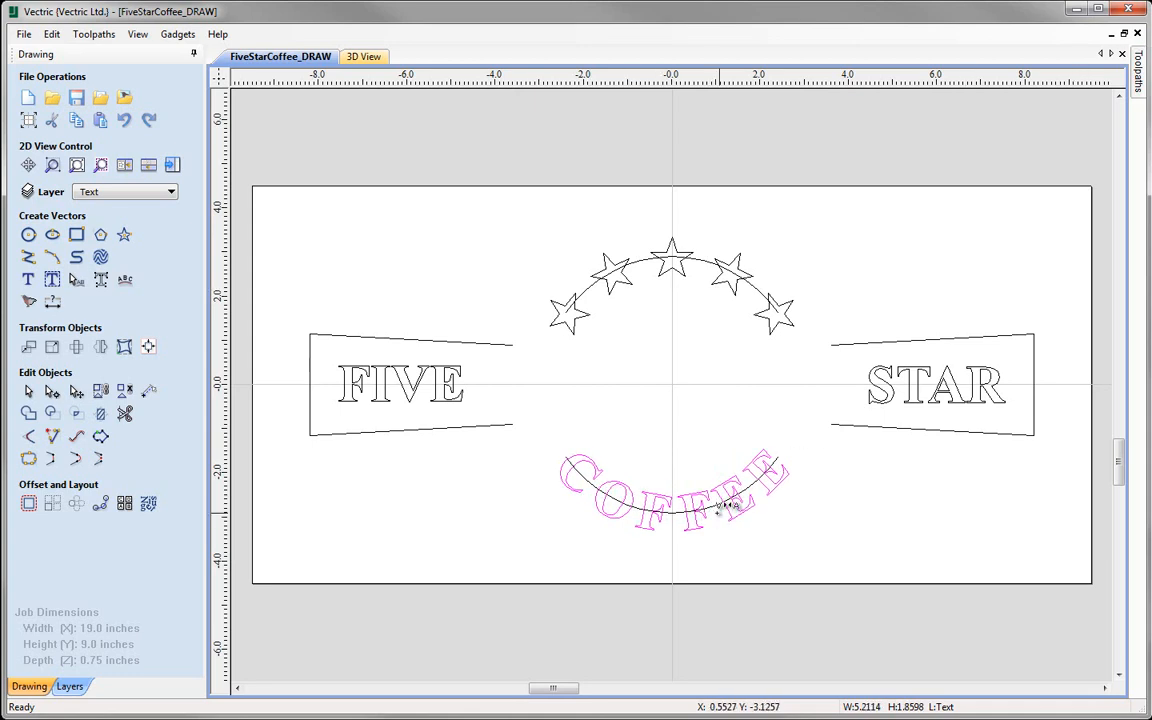
shift+click(718, 513)
shift+click(718, 513)
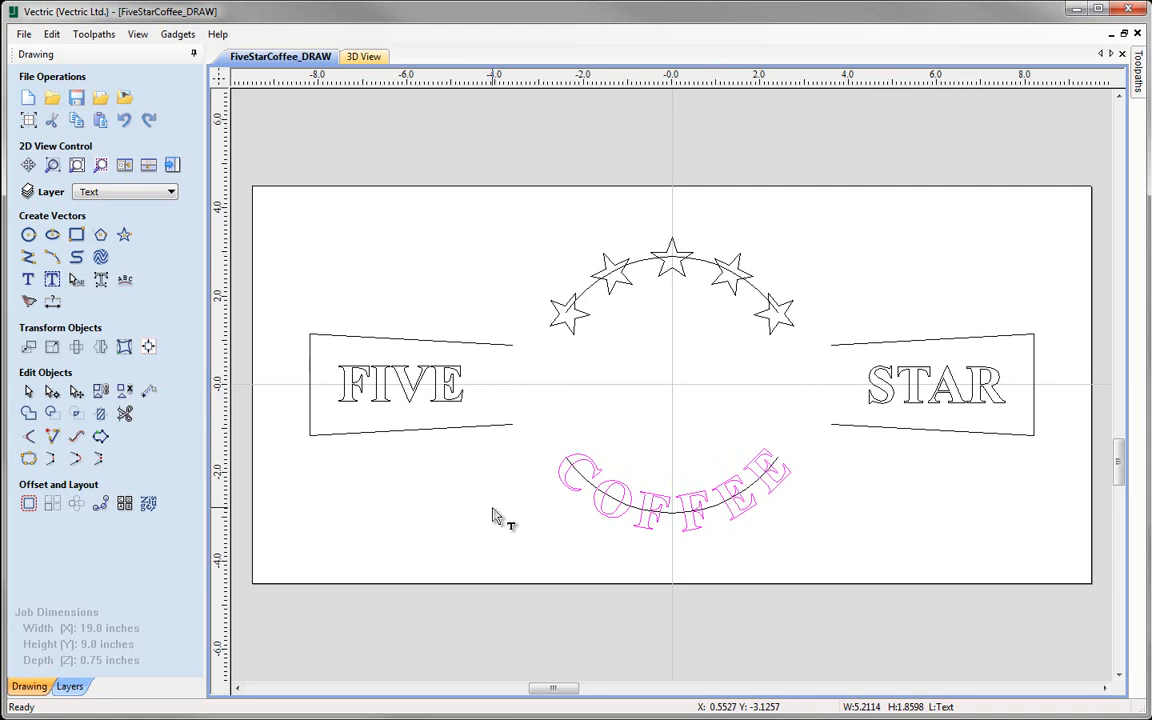
key(Escape)
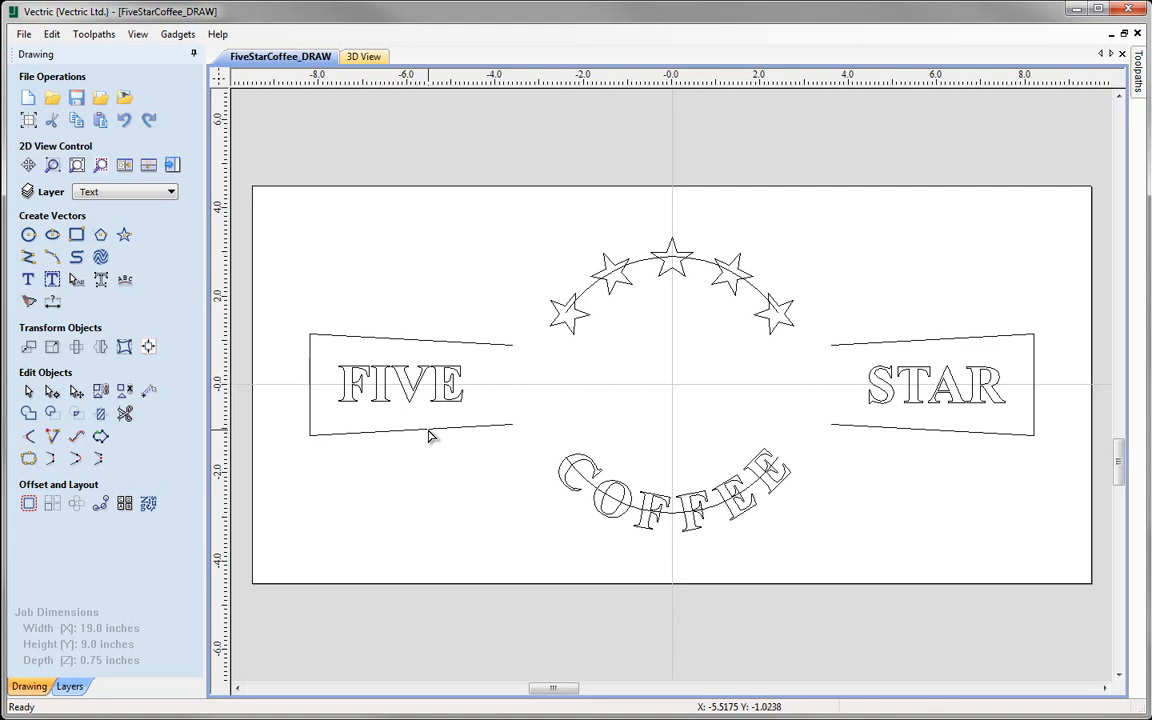
Delete the vertical outer end segments of the left and right banner outlines in node editing
click(428, 435)
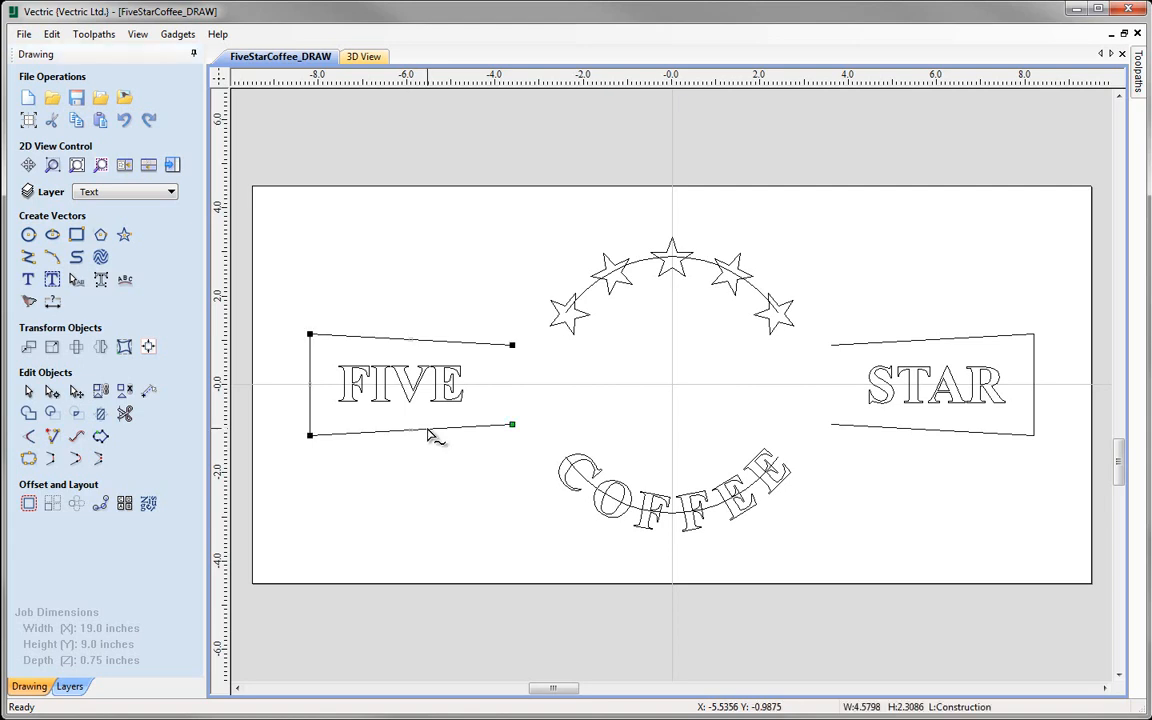
right_click(312, 410)
click(365, 506)
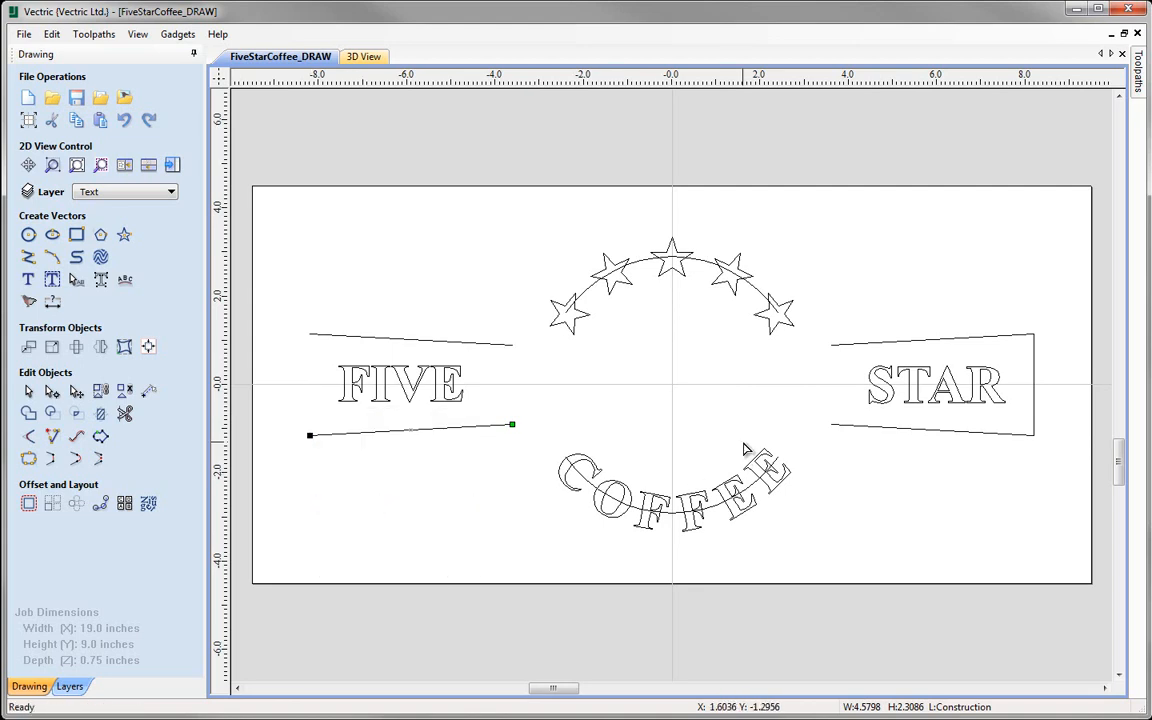
click(1034, 418)
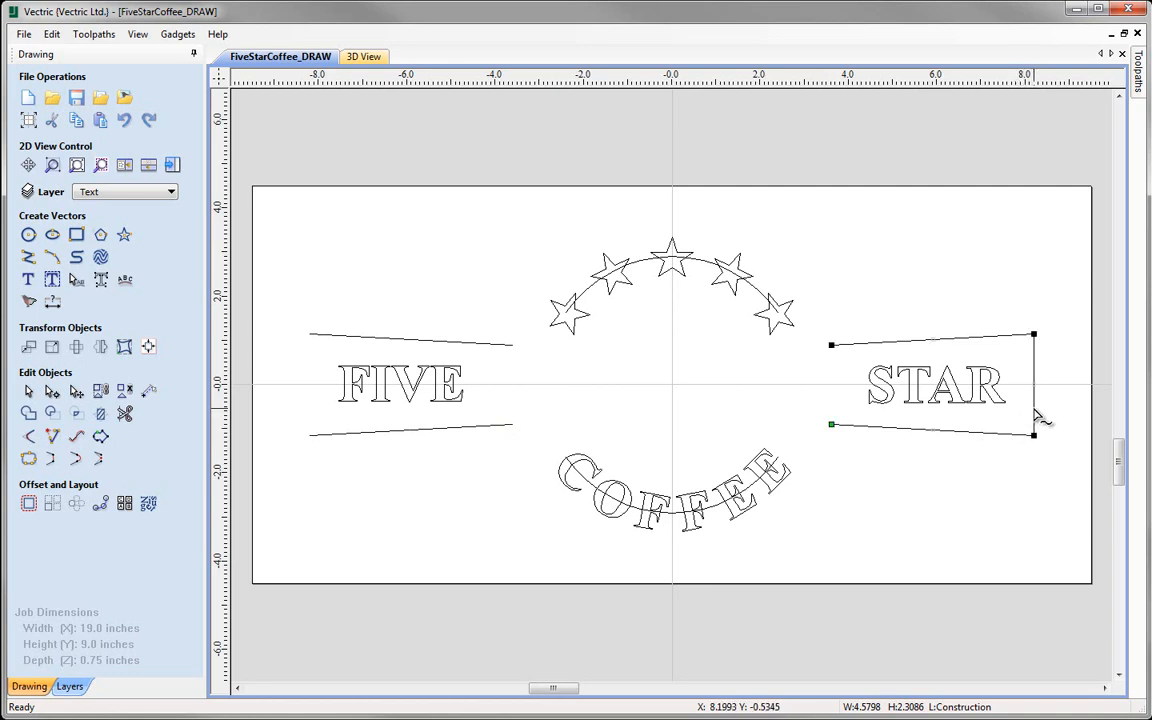
key(d)
Select the upper and lower slanted lines around FIVE in turn to check that they are separate vectors
click(464, 344)
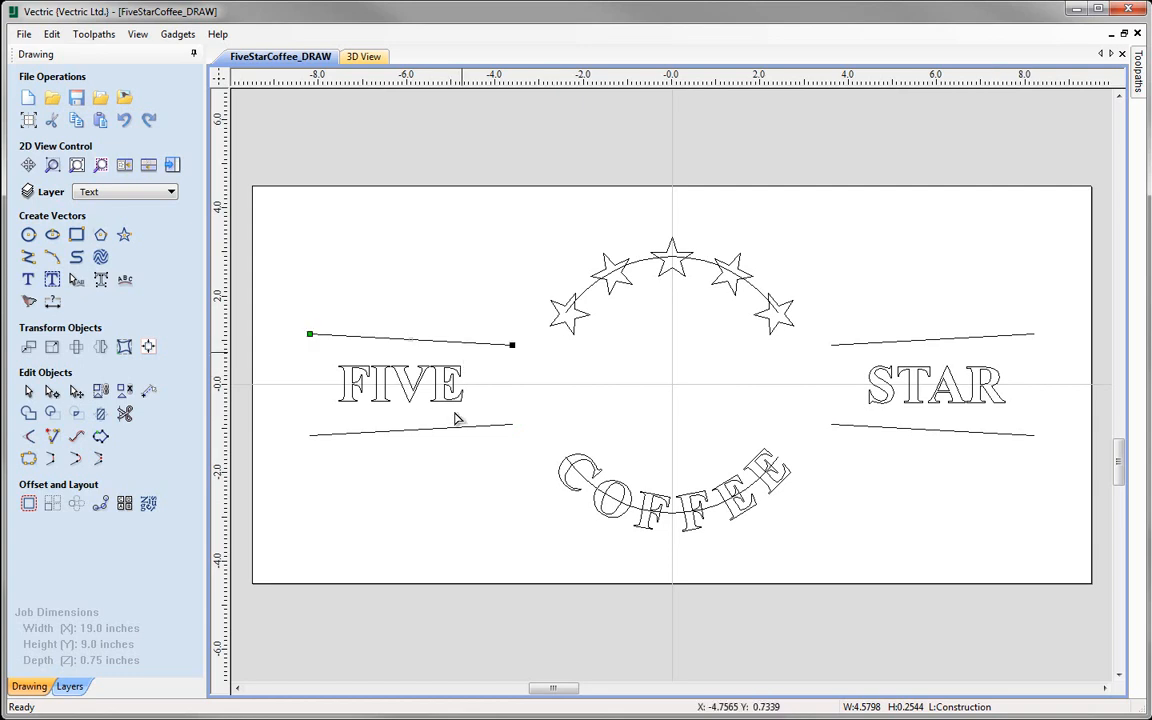
click(458, 431)
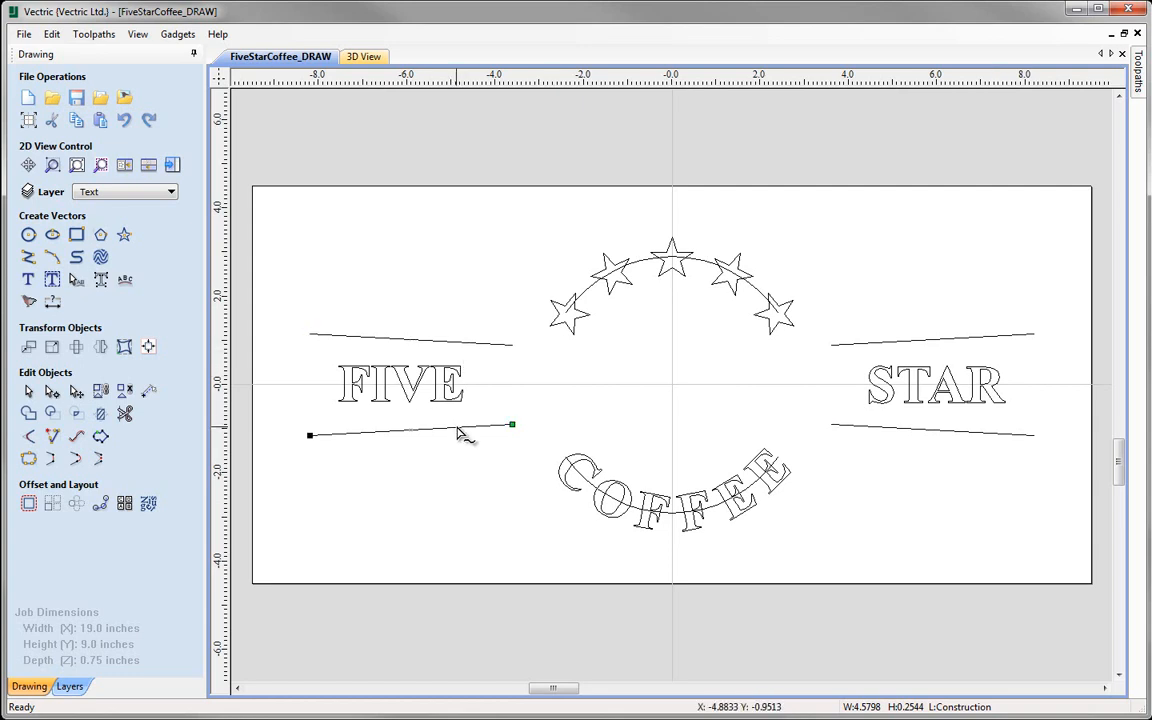
click(449, 346)
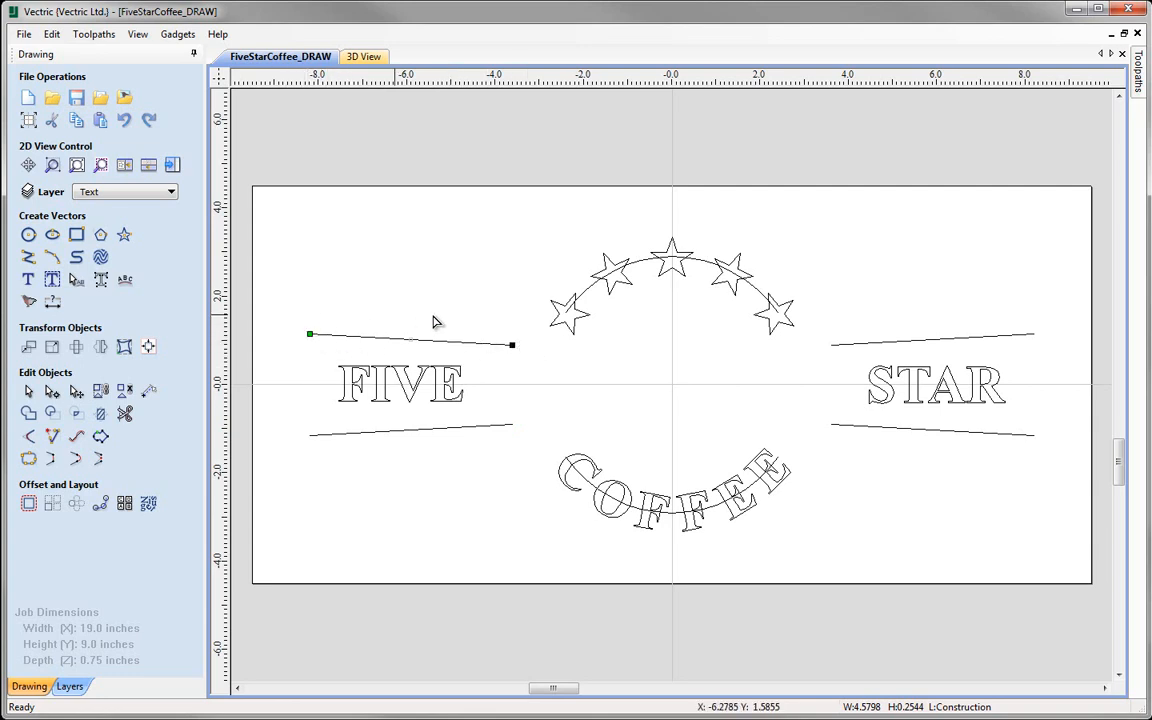
Make the left end of the lower slanted line beneath FIVE that vector's start point in node editing
click(466, 428)
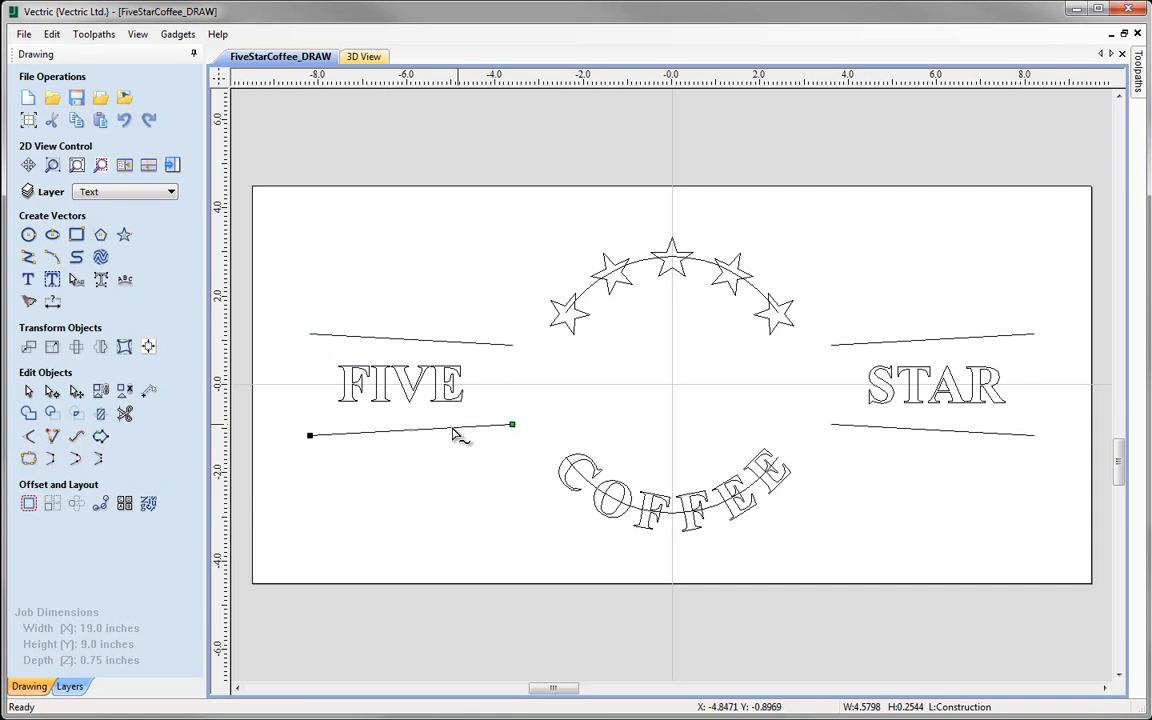
right_click(310, 436)
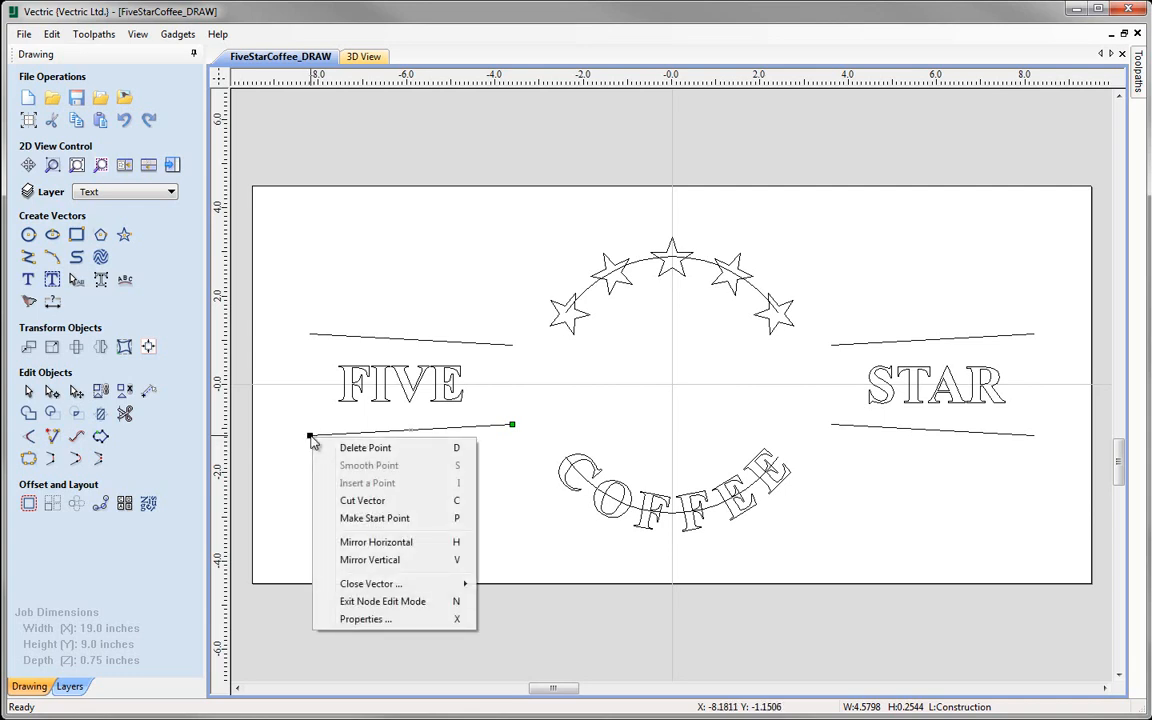
click(411, 520)
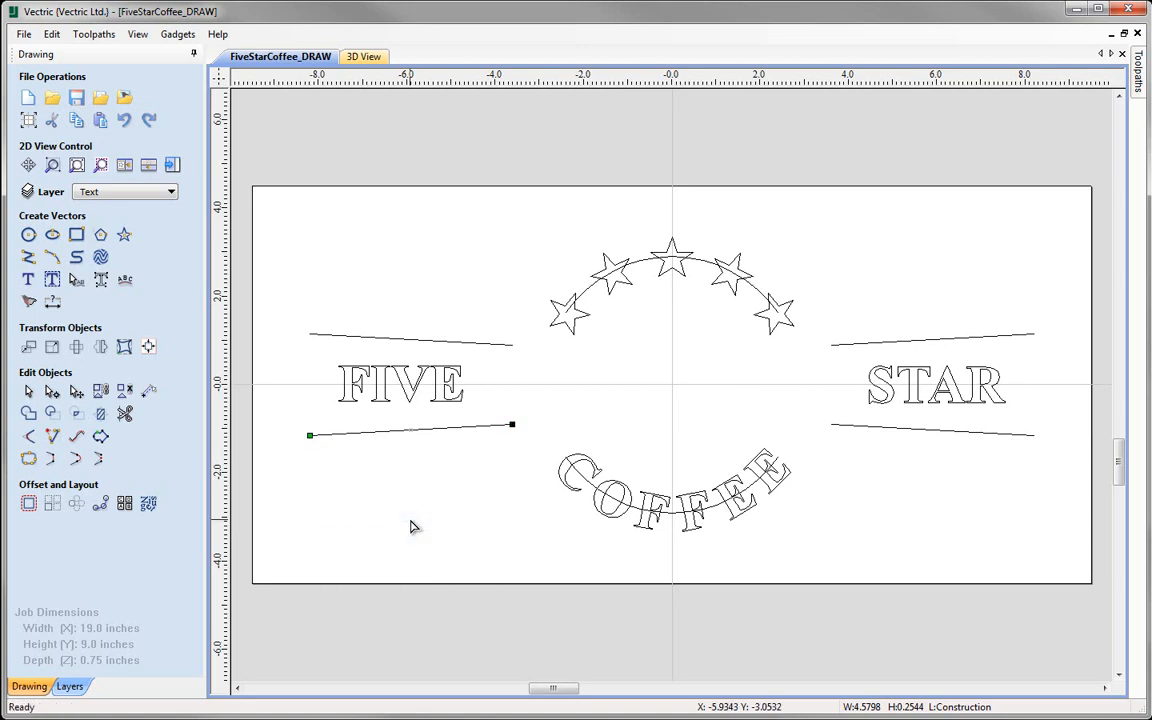
Inspect both STAR lines' start points, make the upper line's left end its start point, and leave node editing with nothing selected
click(860, 343)
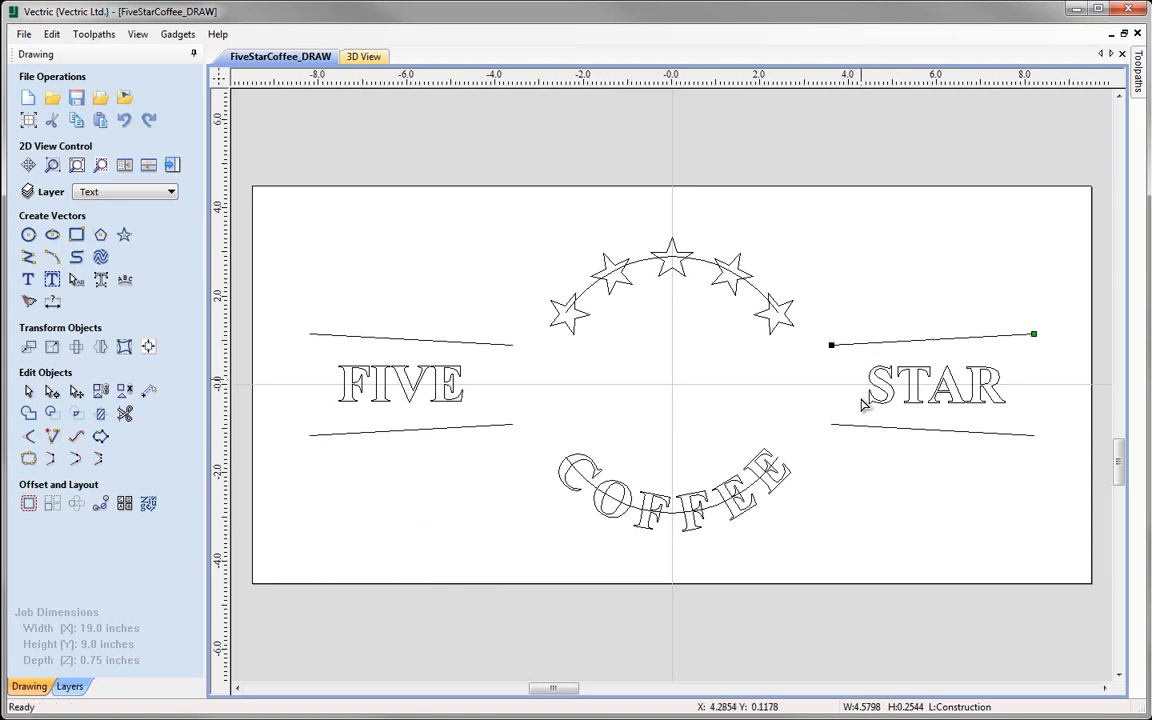
click(861, 430)
click(861, 431)
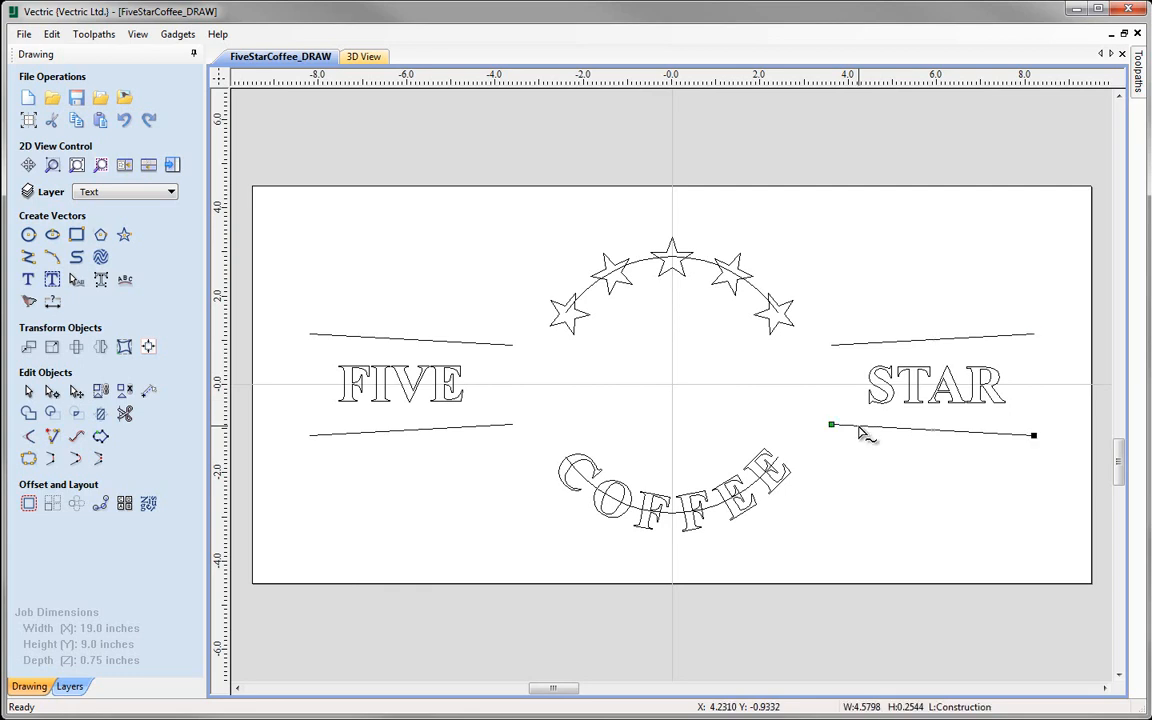
click(933, 342)
click(933, 341)
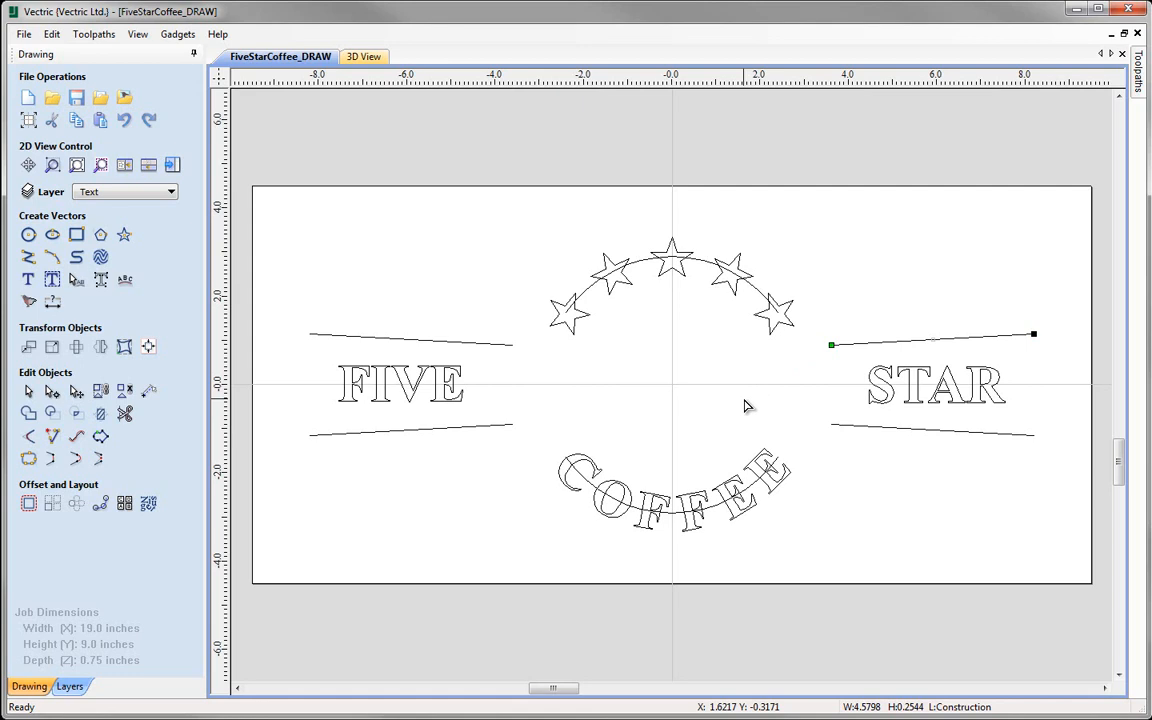
click(27, 391)
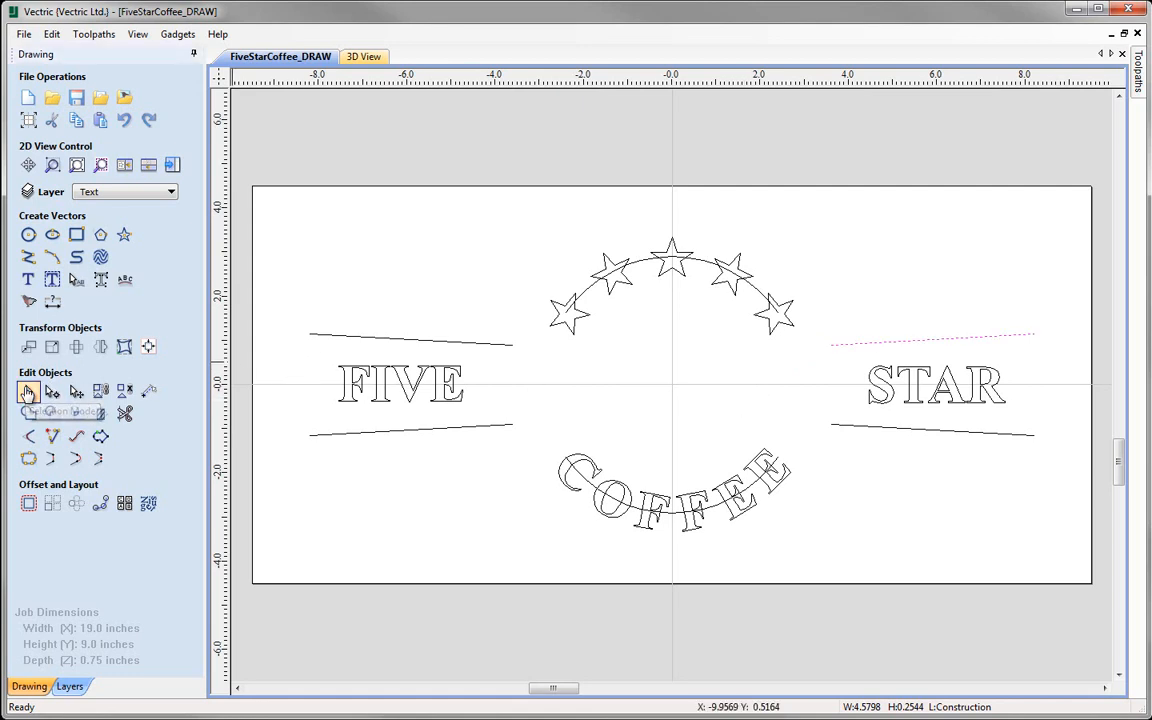
click(456, 502)
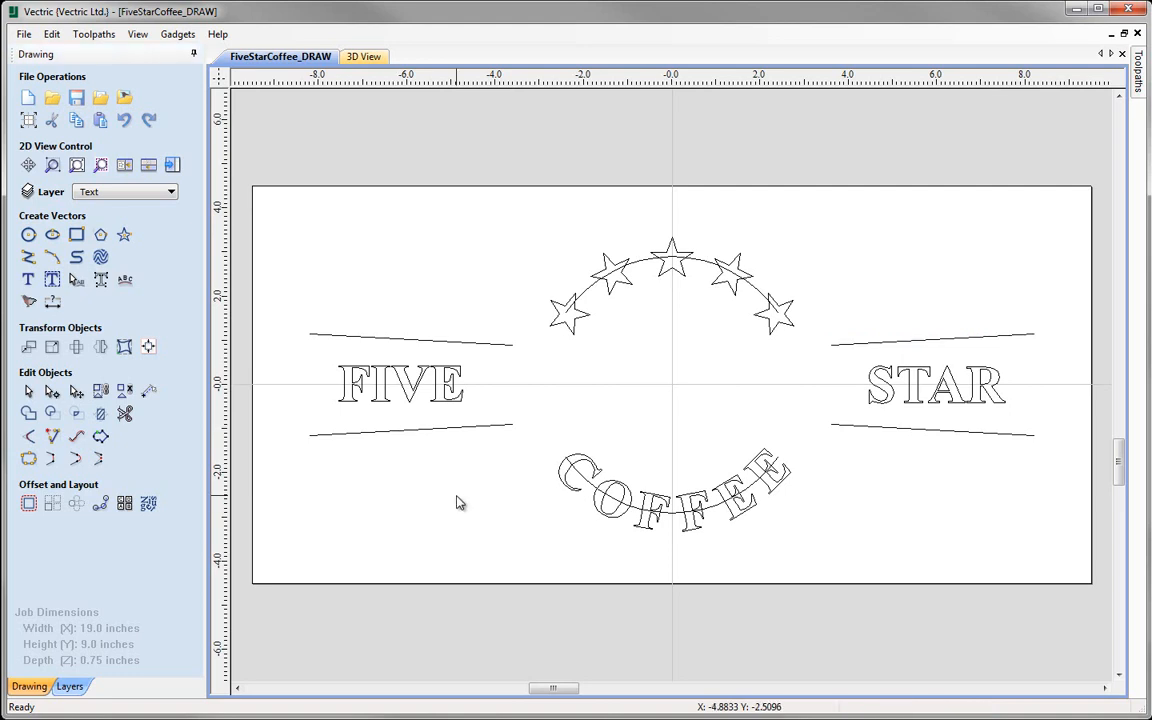
Distort FIVE with a Between Two Curves envelope, using the slanted lines below and above it as the edges
click(124, 347)
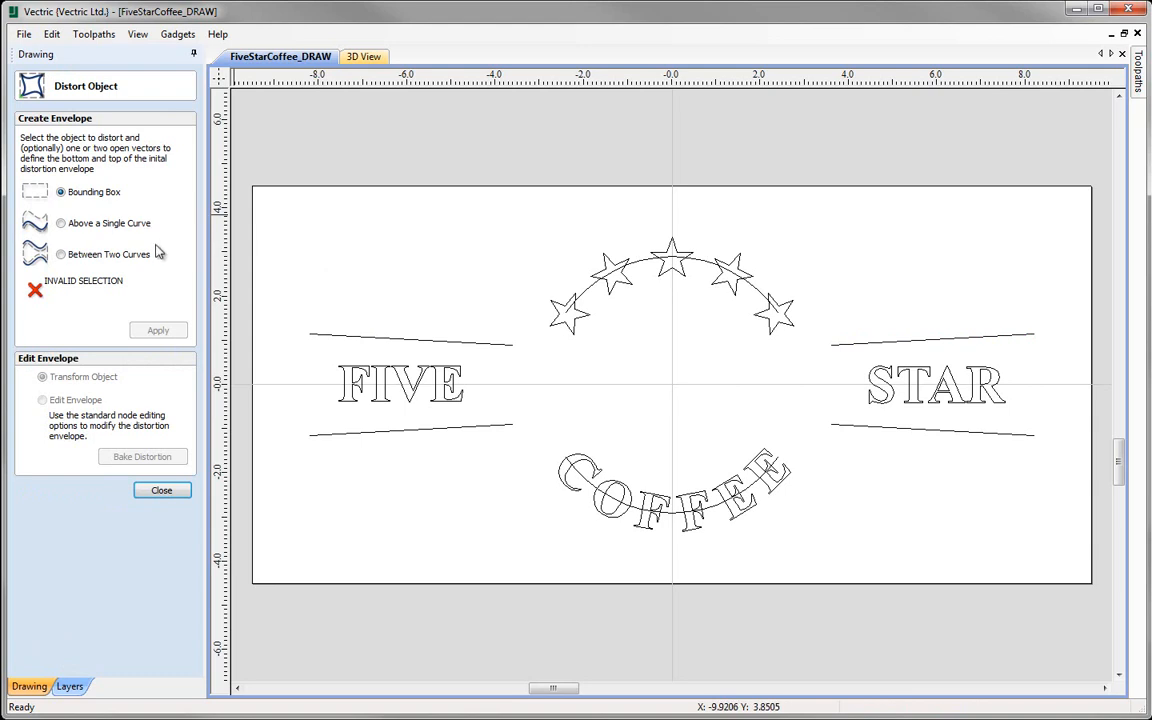
click(79, 258)
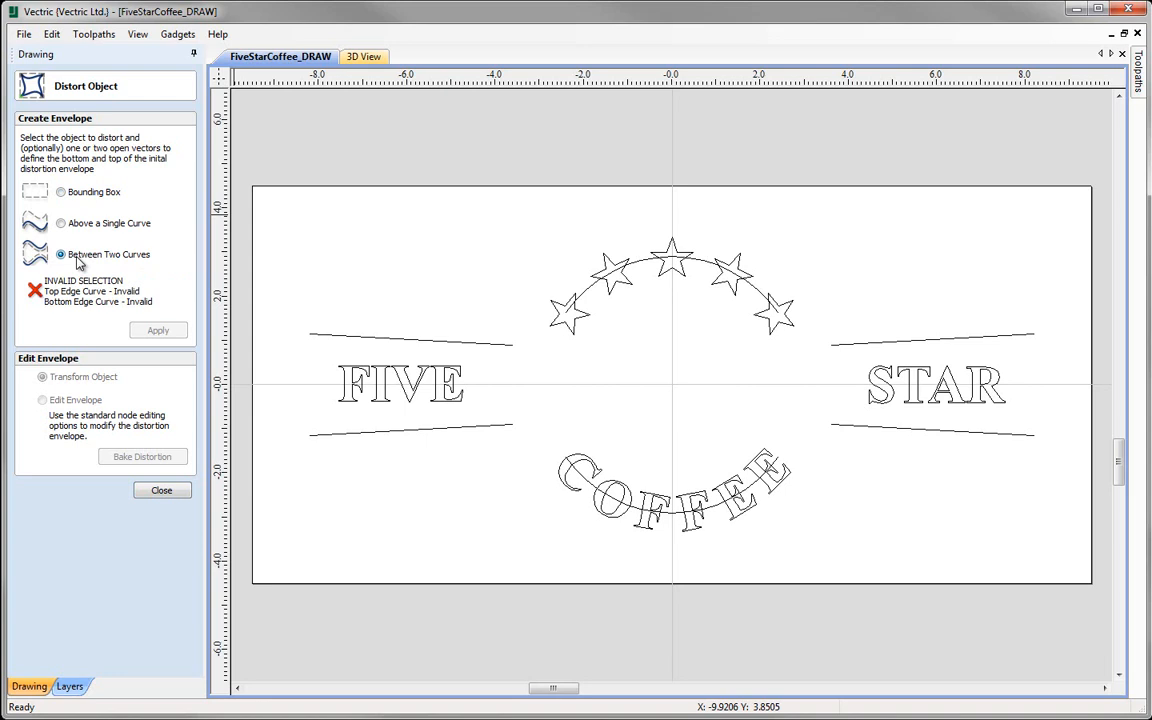
click(390, 388)
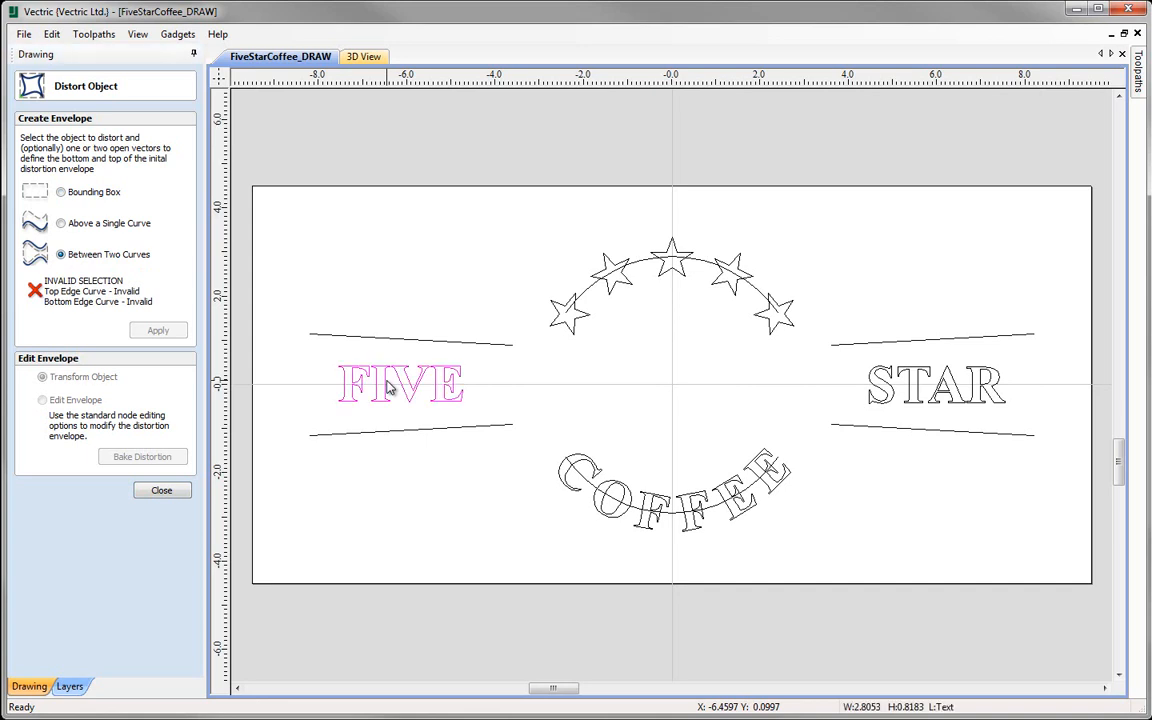
shift+click(396, 437)
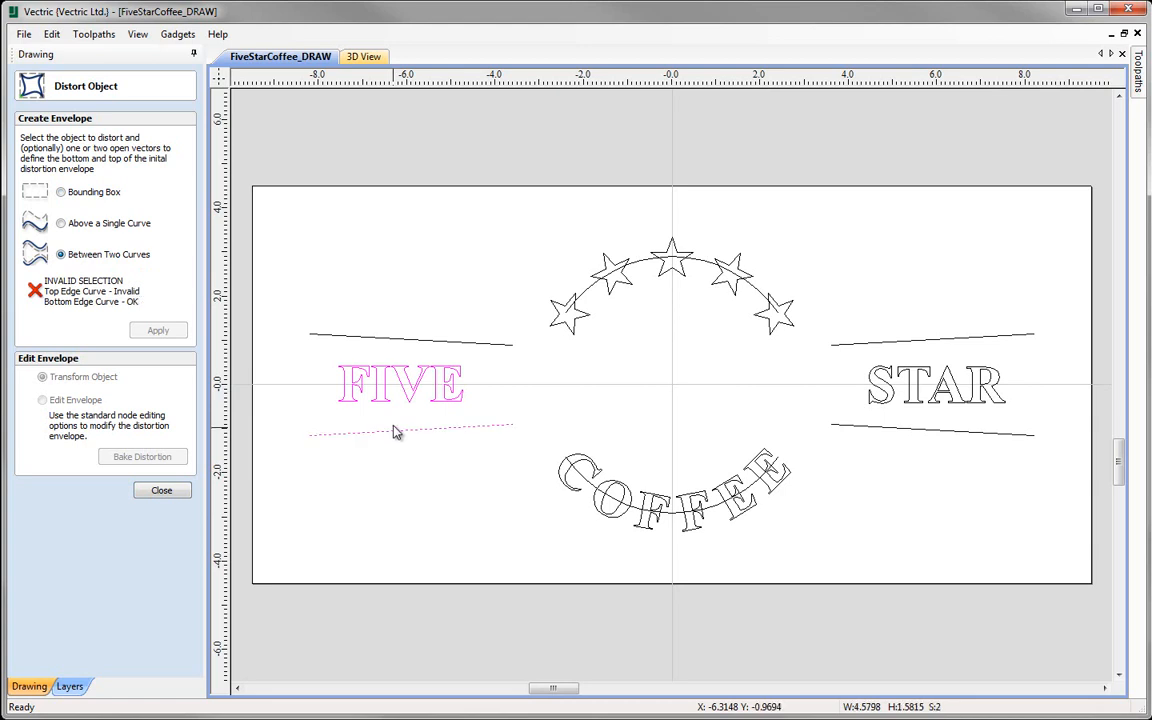
shift+click(424, 344)
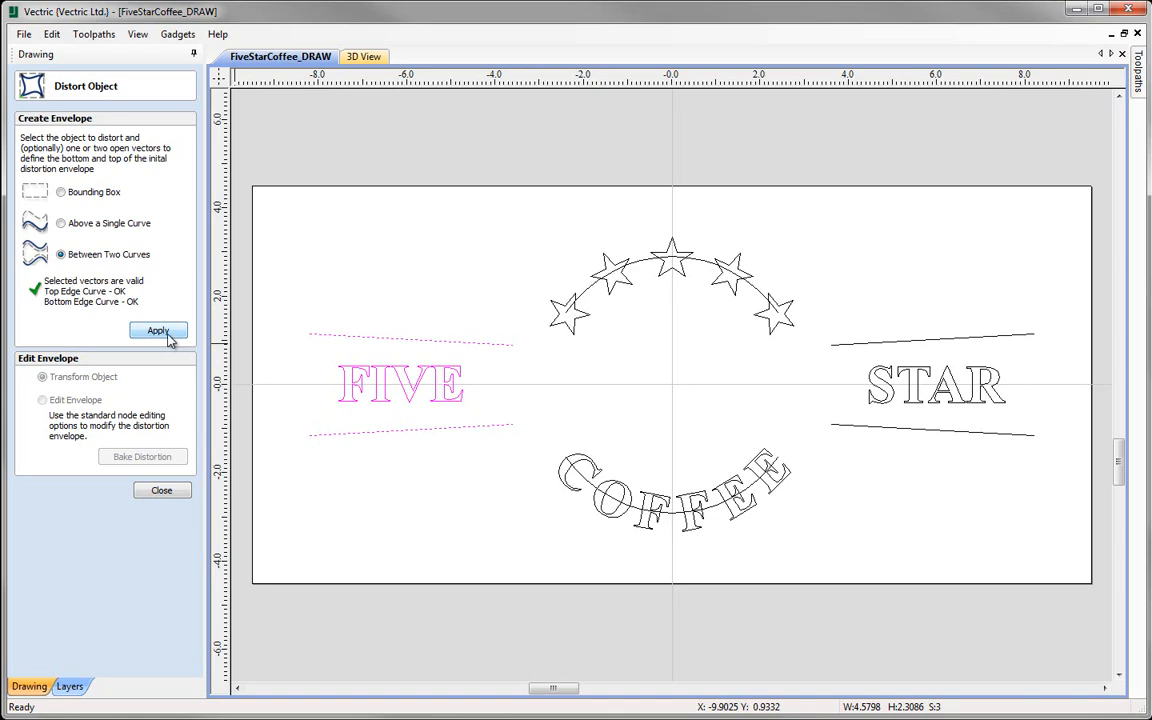
click(157, 333)
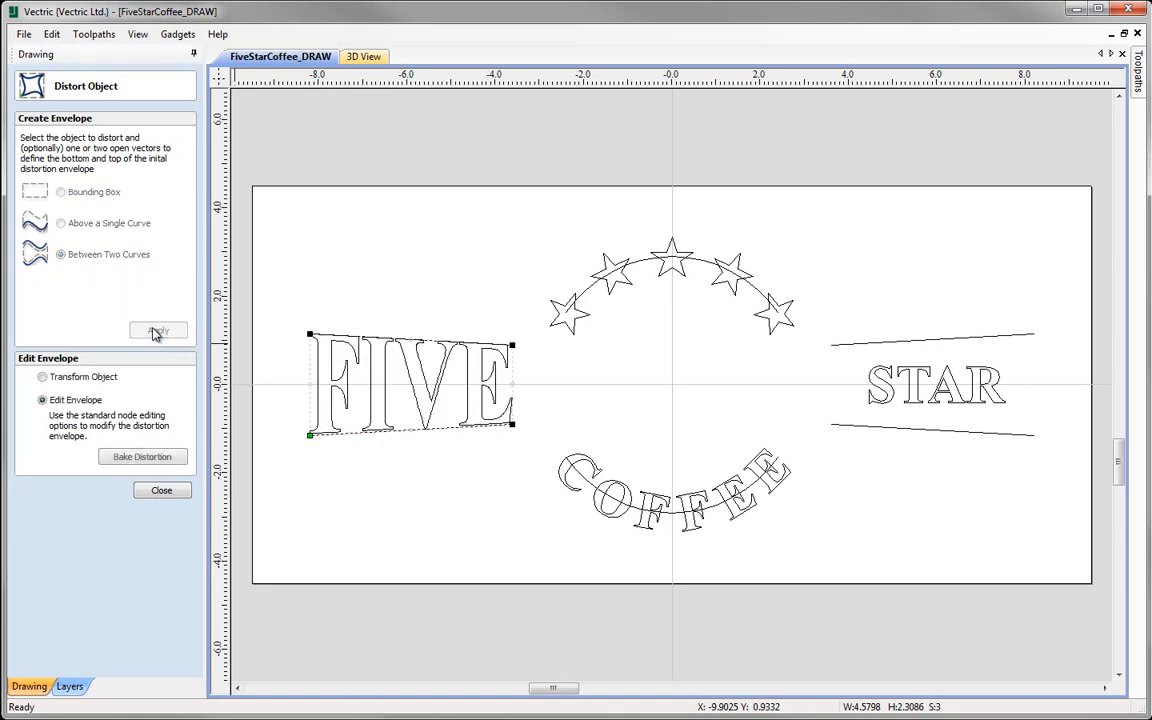
Stretch the distorted FIVE slightly downward with Transform Object so its letters meet the lower line, and finish the distortion
scroll(388, 411, up, 2)
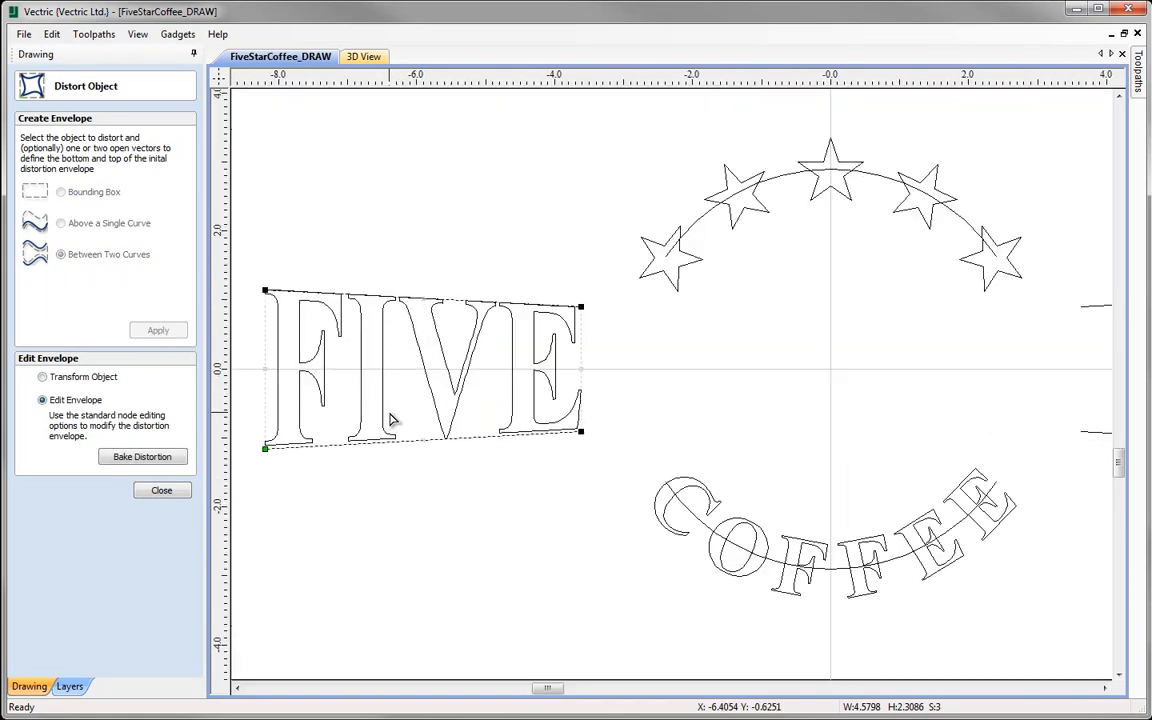
middle_drag(390, 420, 474, 427)
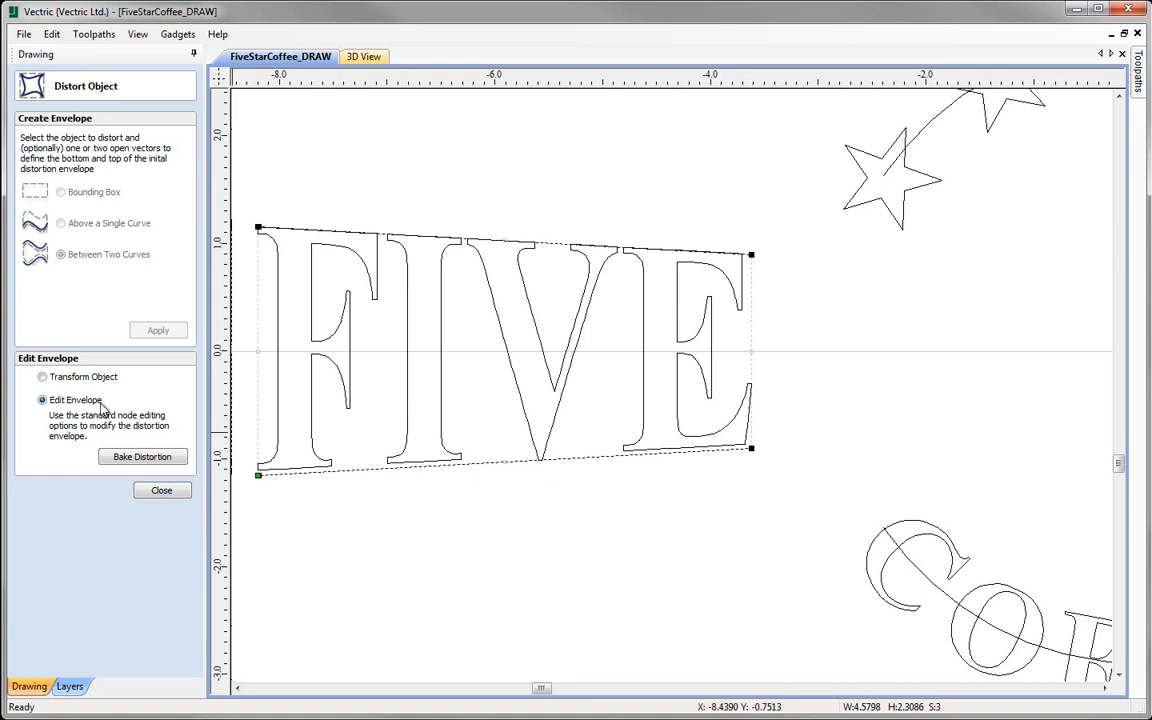
click(43, 378)
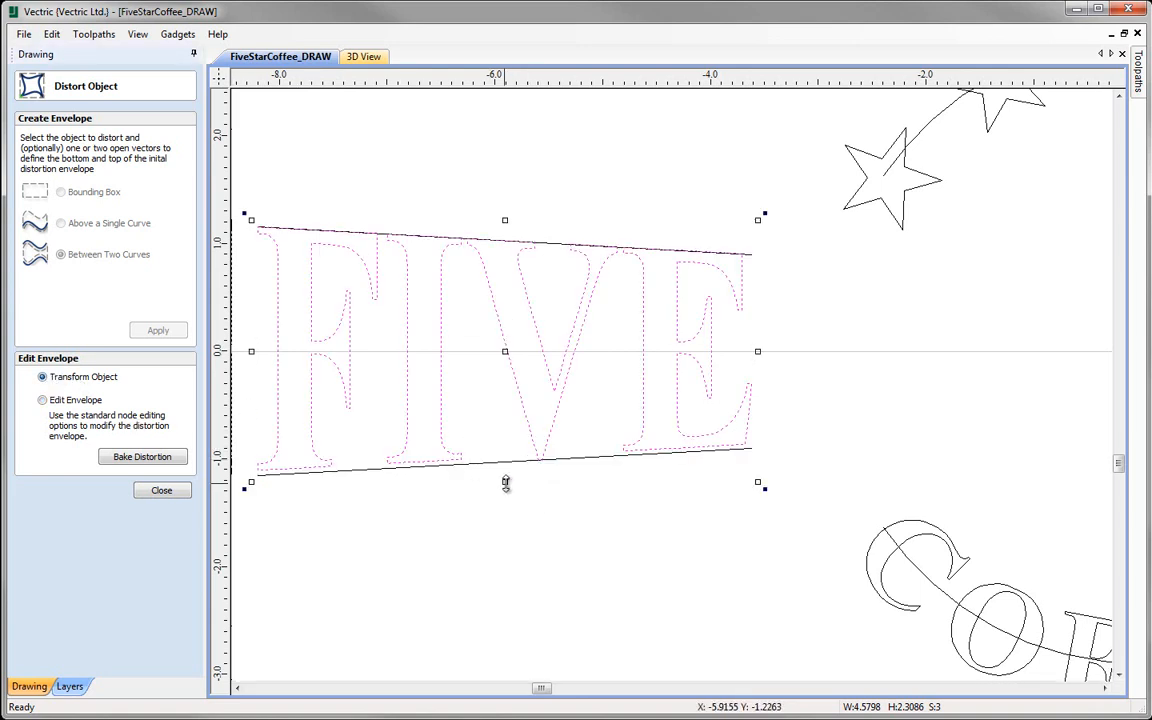
drag(505, 483, 505, 484)
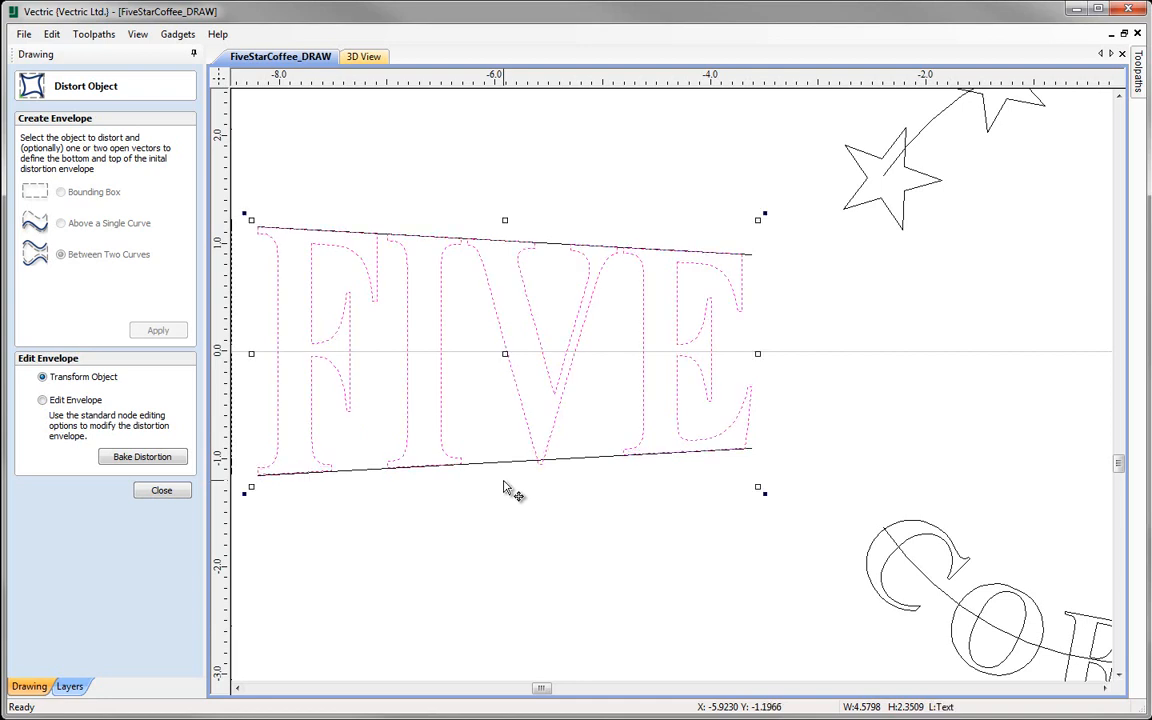
click(464, 566)
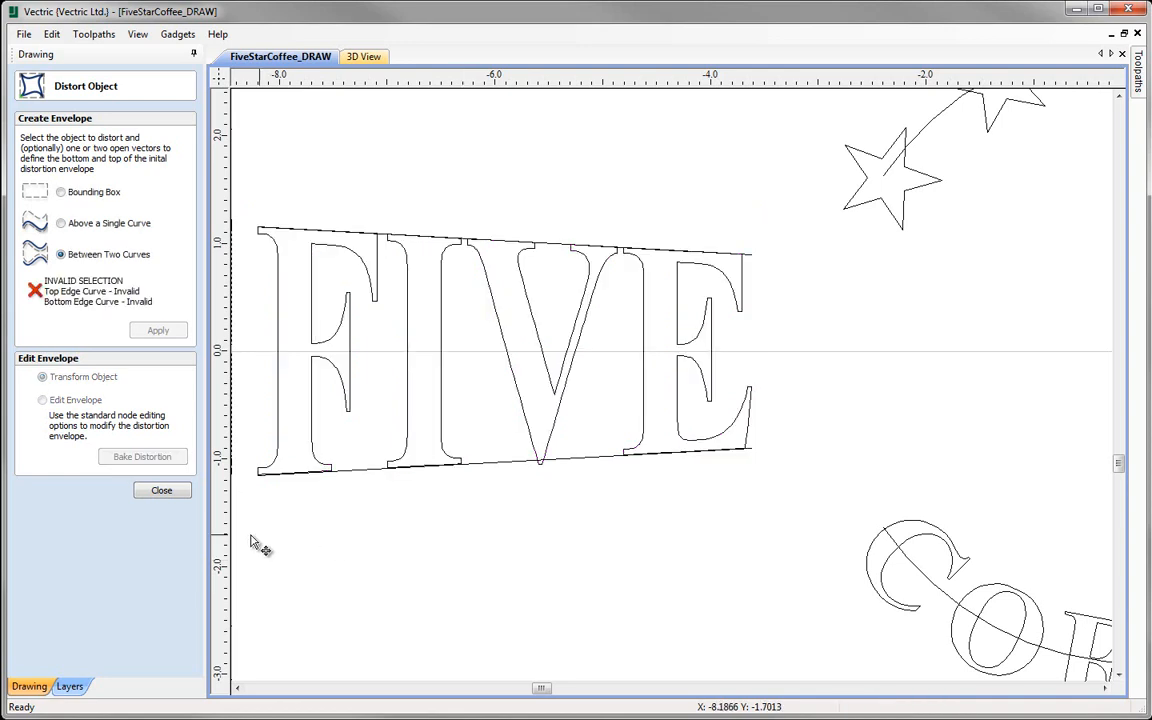
click(162, 491)
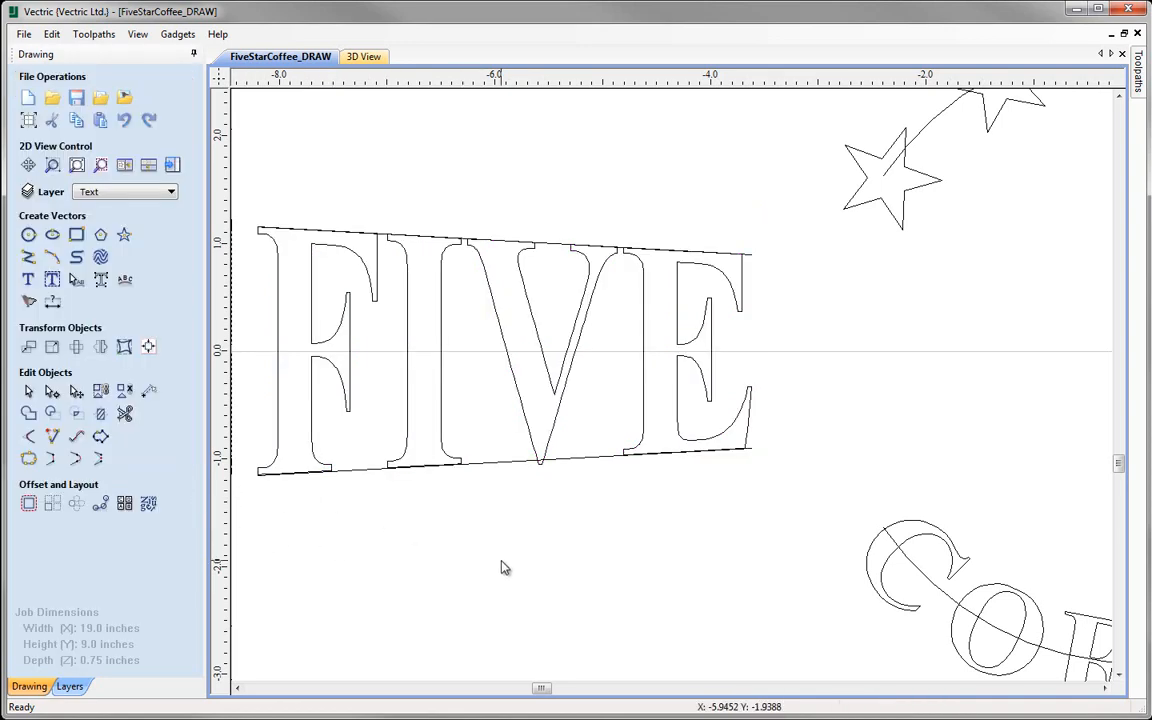
Distort STAR with a Between Two Curves envelope, using the slanted lines below and above it as the edges
key(F6)
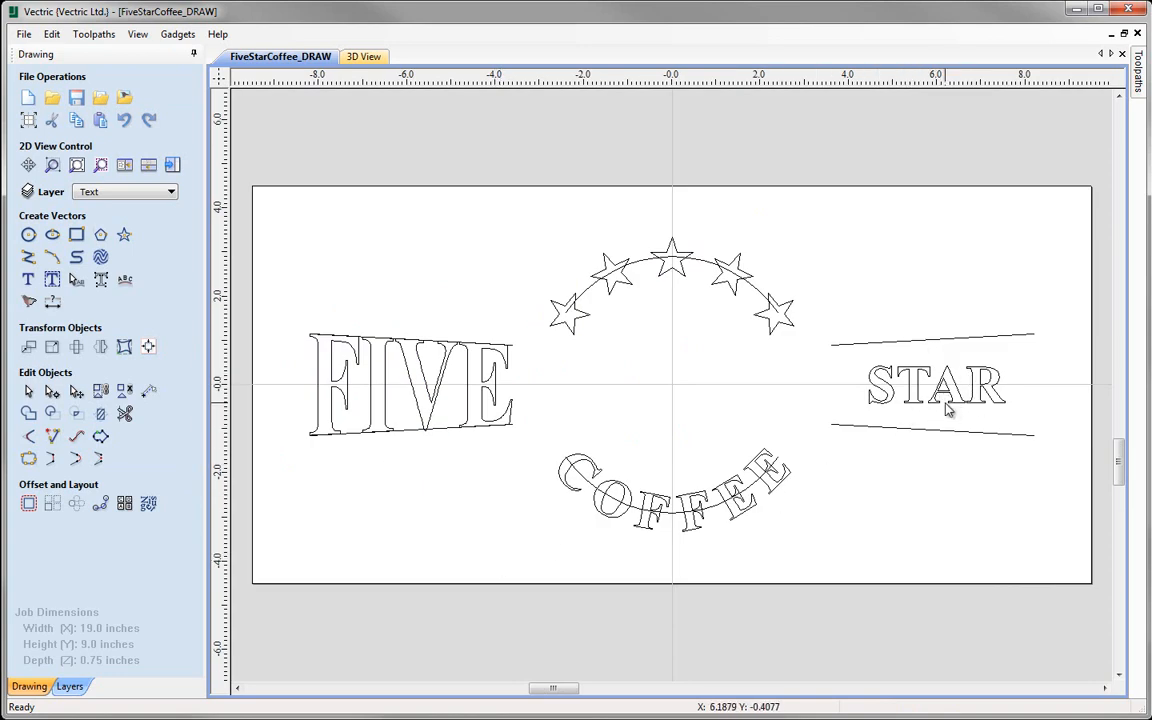
click(148, 346)
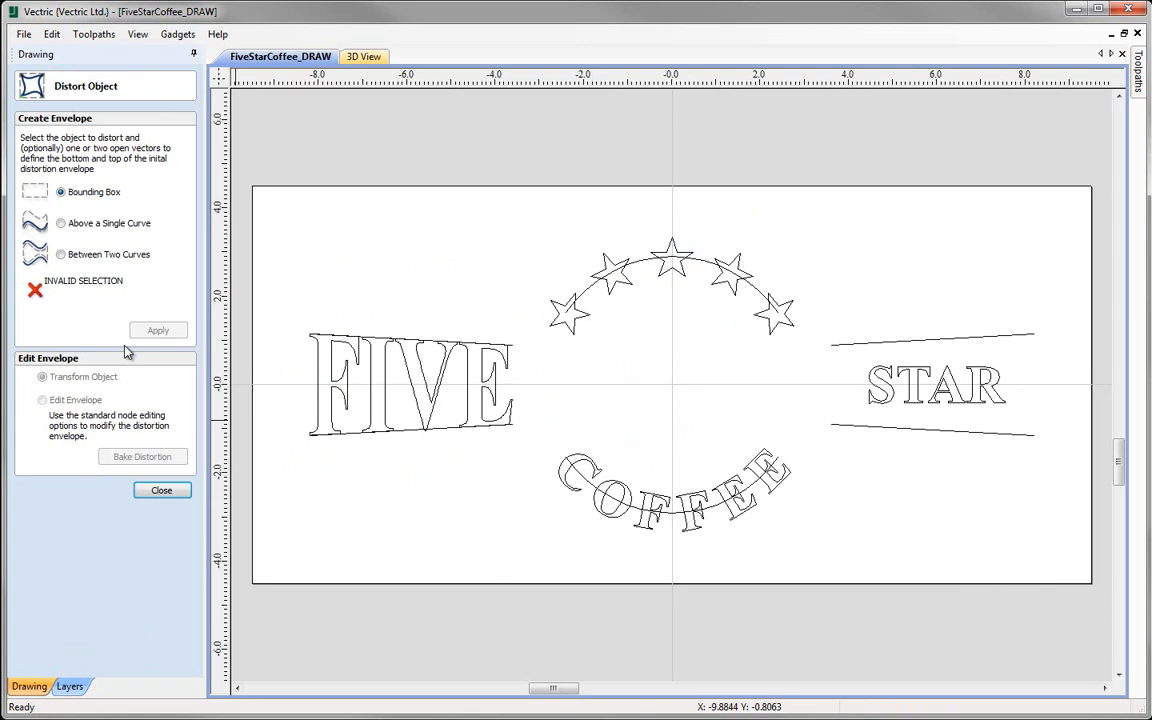
click(912, 388)
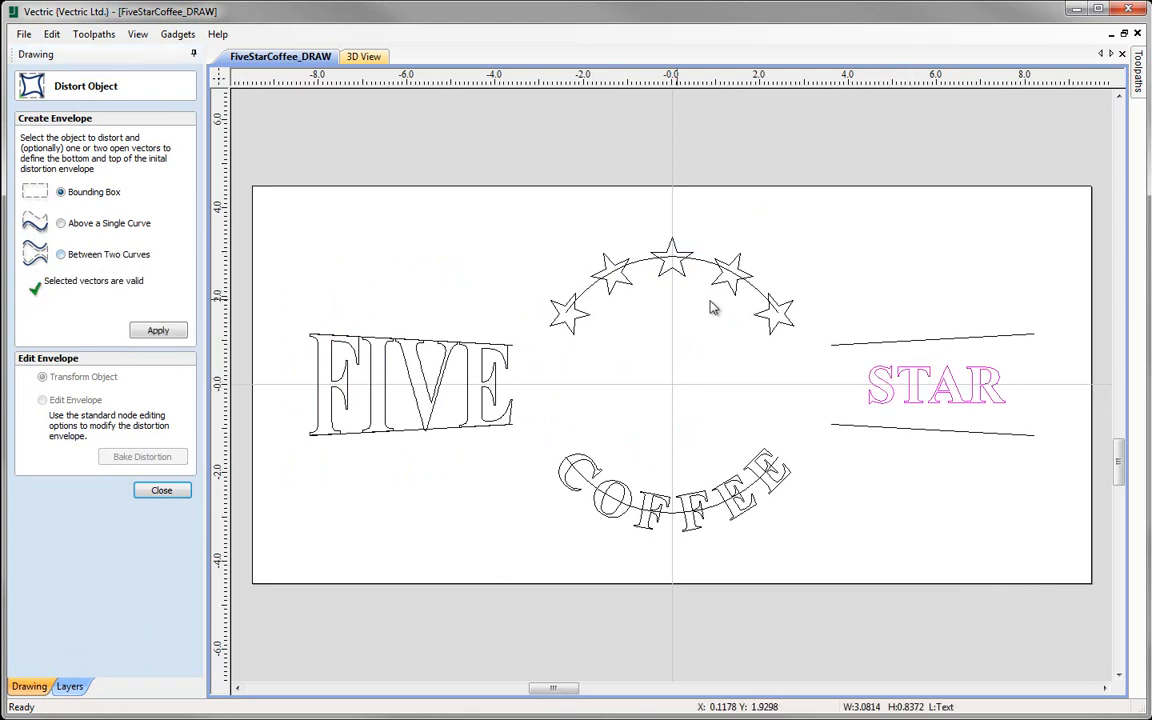
click(73, 258)
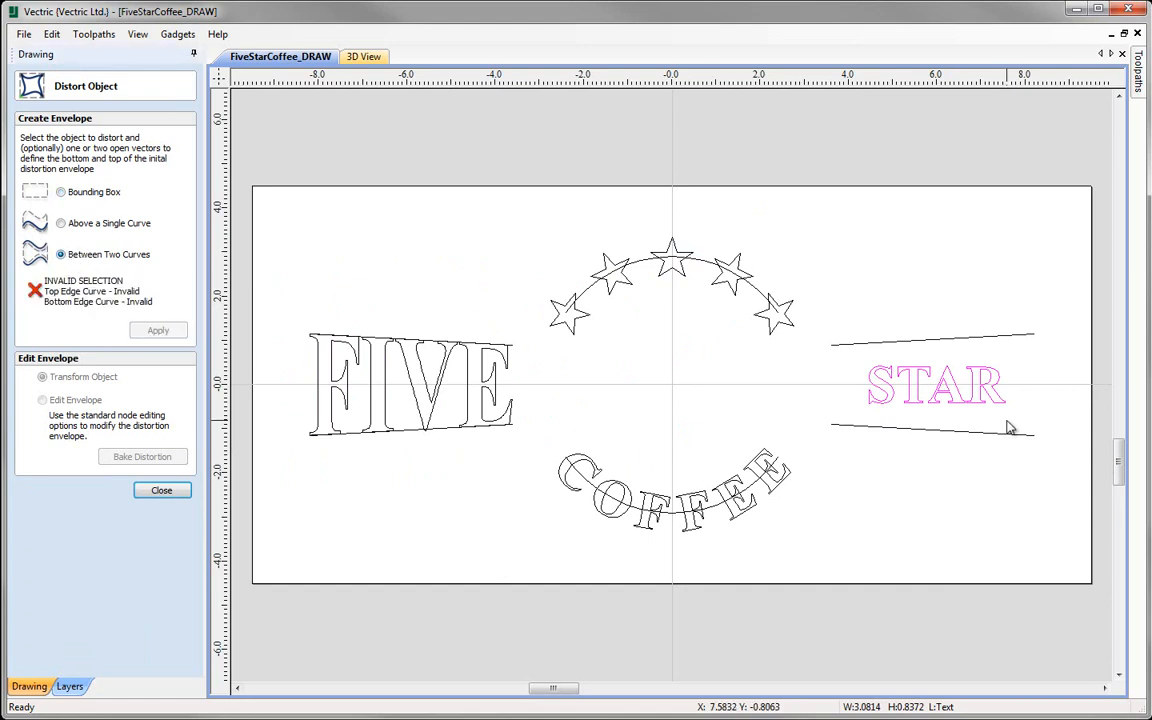
shift+click(956, 432)
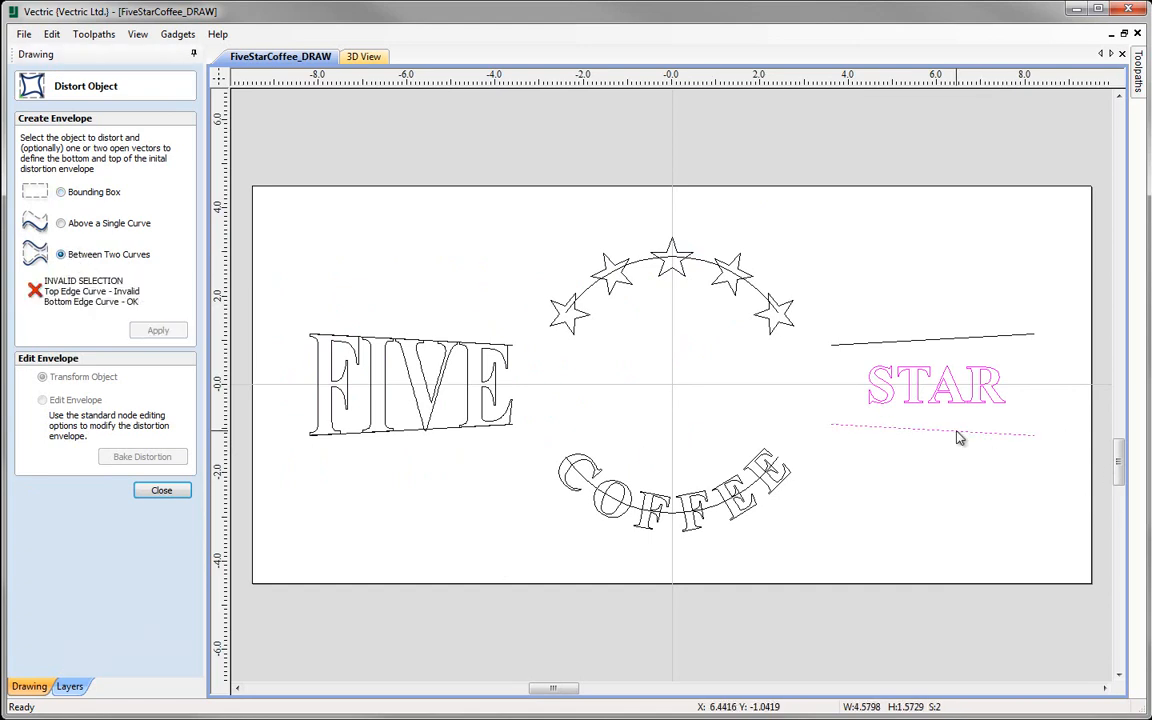
shift+click(926, 340)
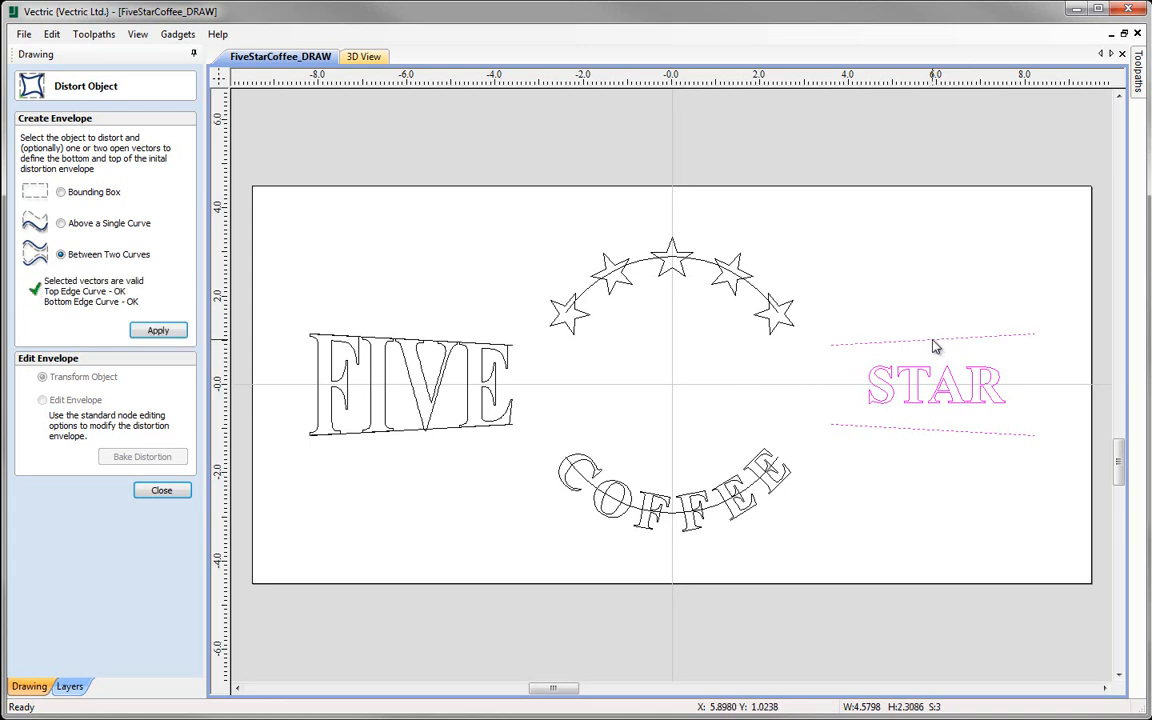
click(160, 331)
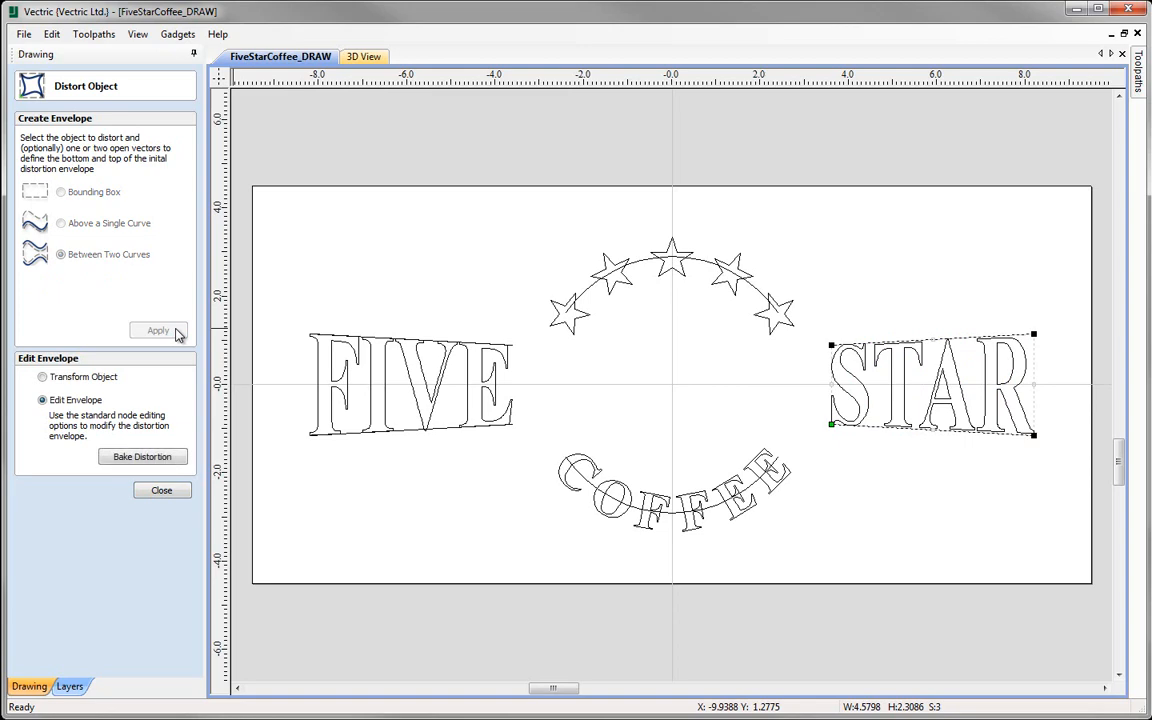
Stretch the distorted STAR slightly downward and upward with Transform Object so its letters meet both slanted lines
scroll(960, 440, up, 3)
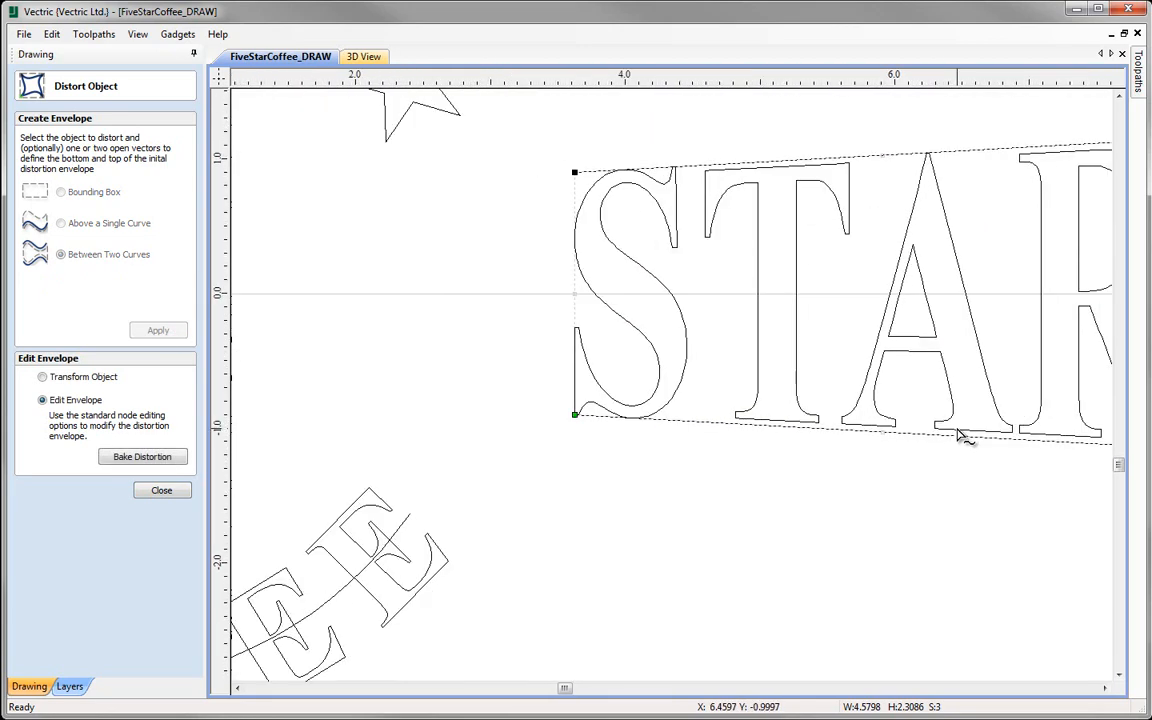
middle_drag(956, 437, 791, 430)
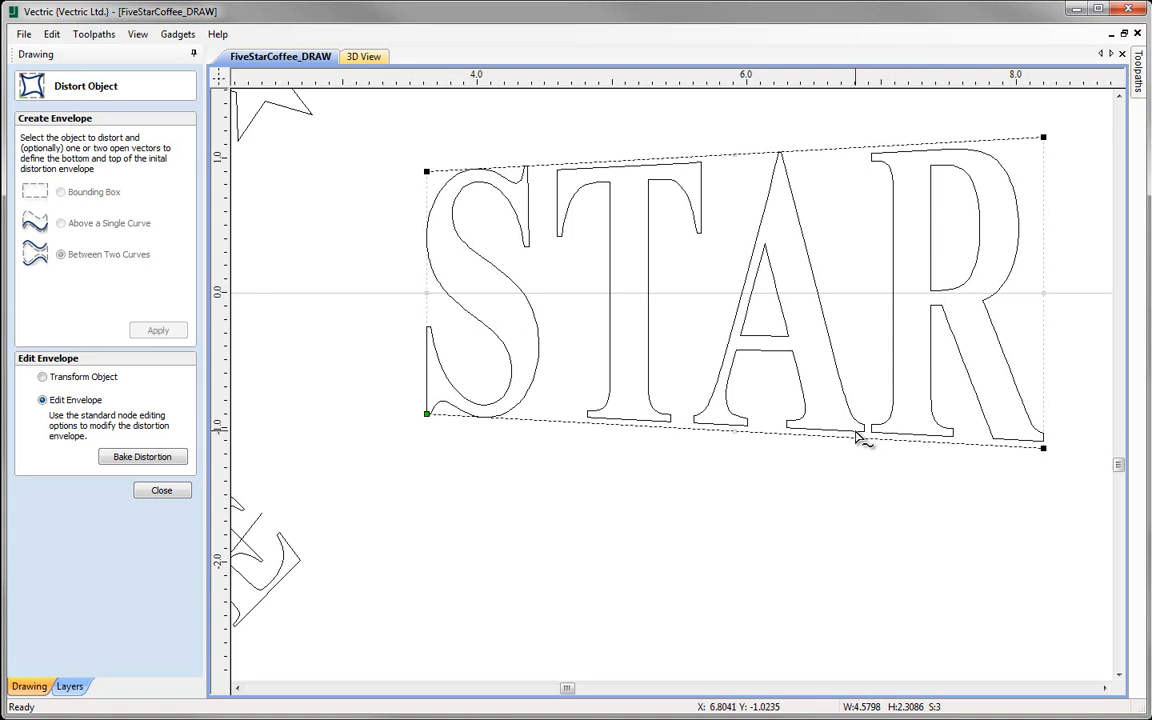
click(43, 378)
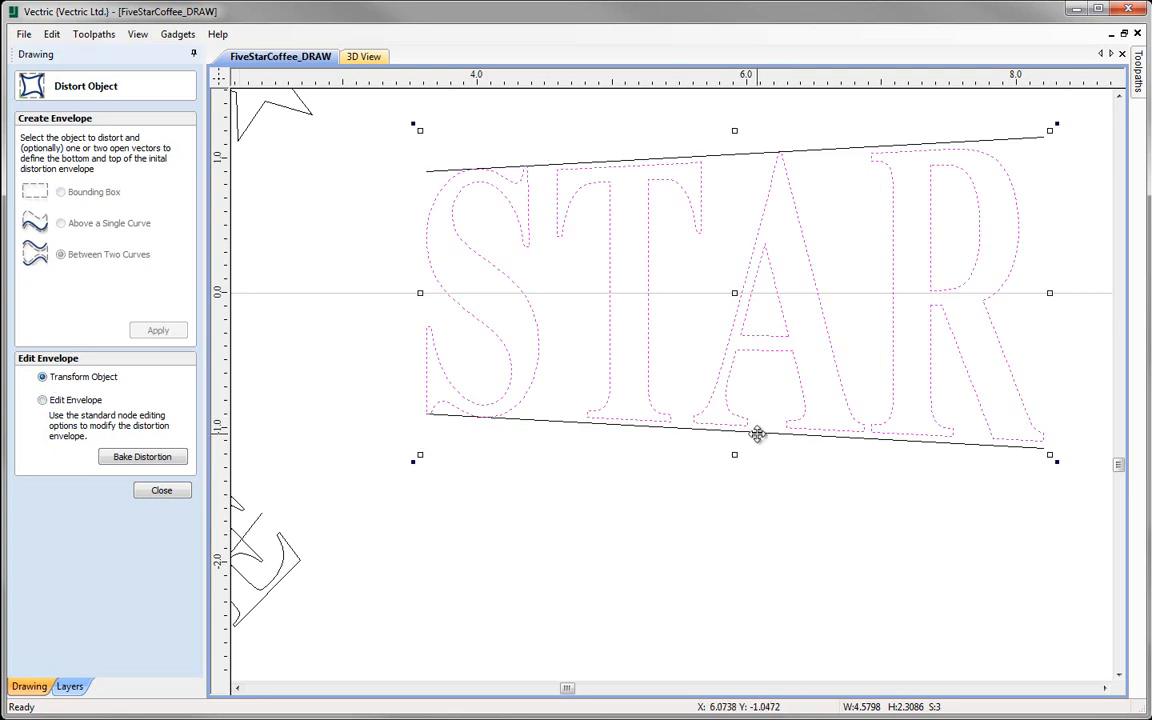
click(735, 454)
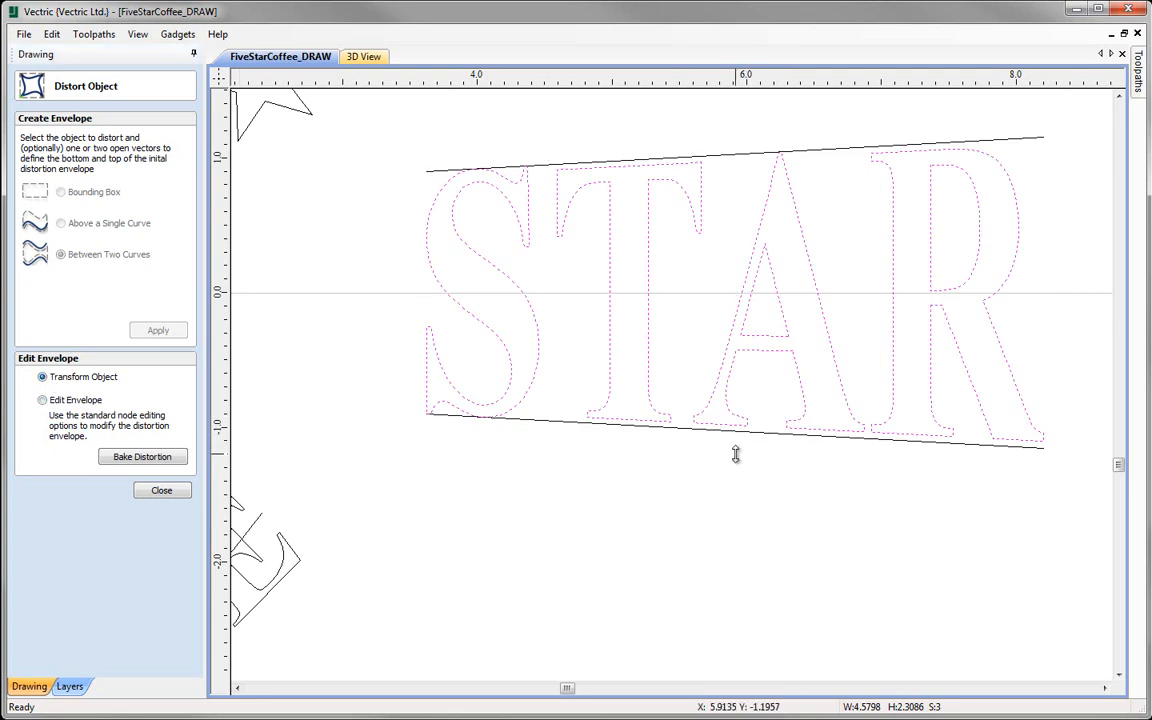
drag(735, 454, 732, 455)
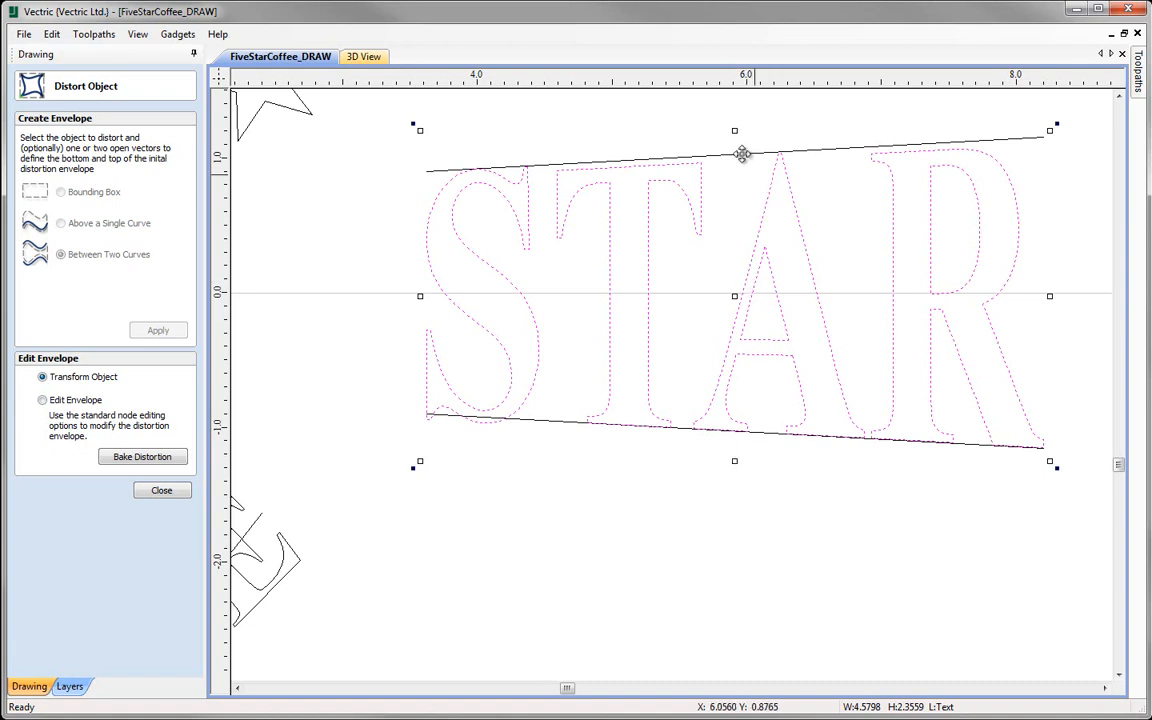
drag(735, 131, 735, 133)
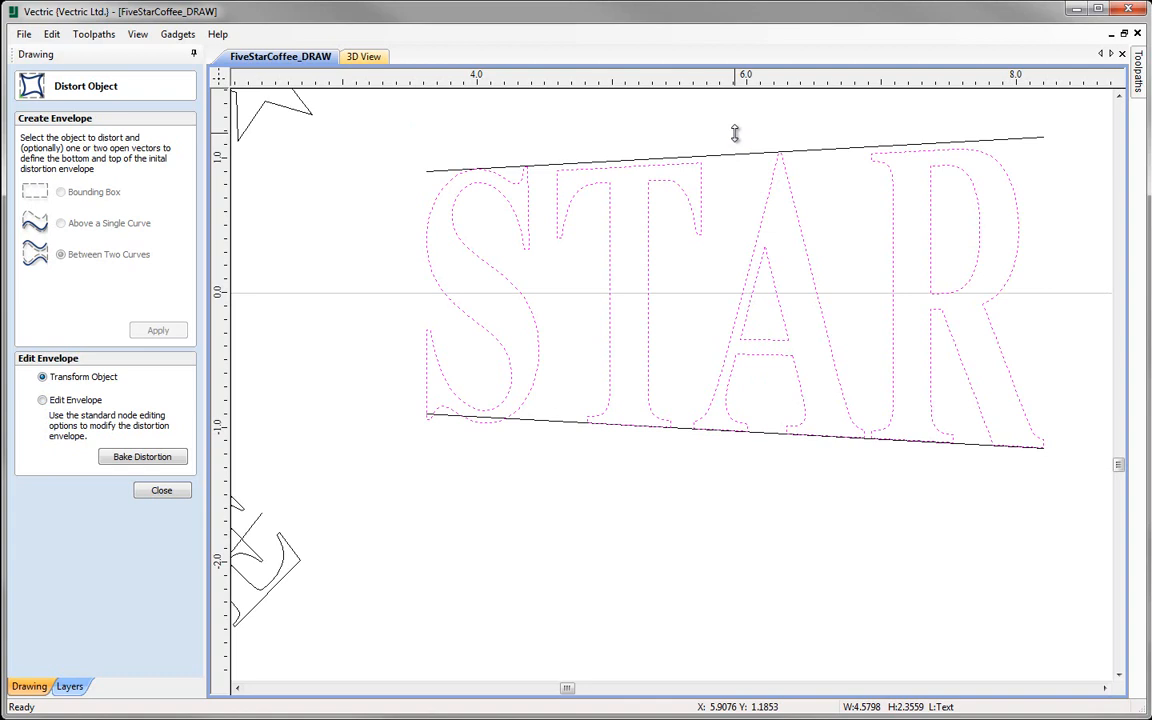
drag(735, 133, 734, 130)
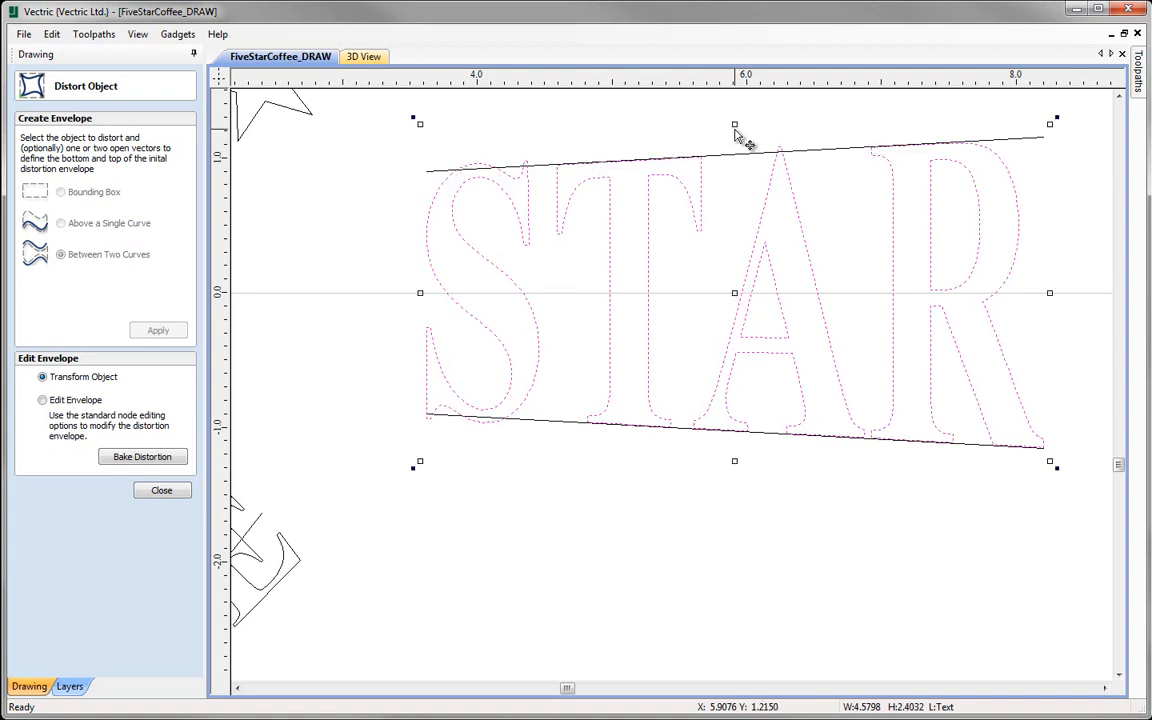
click(500, 567)
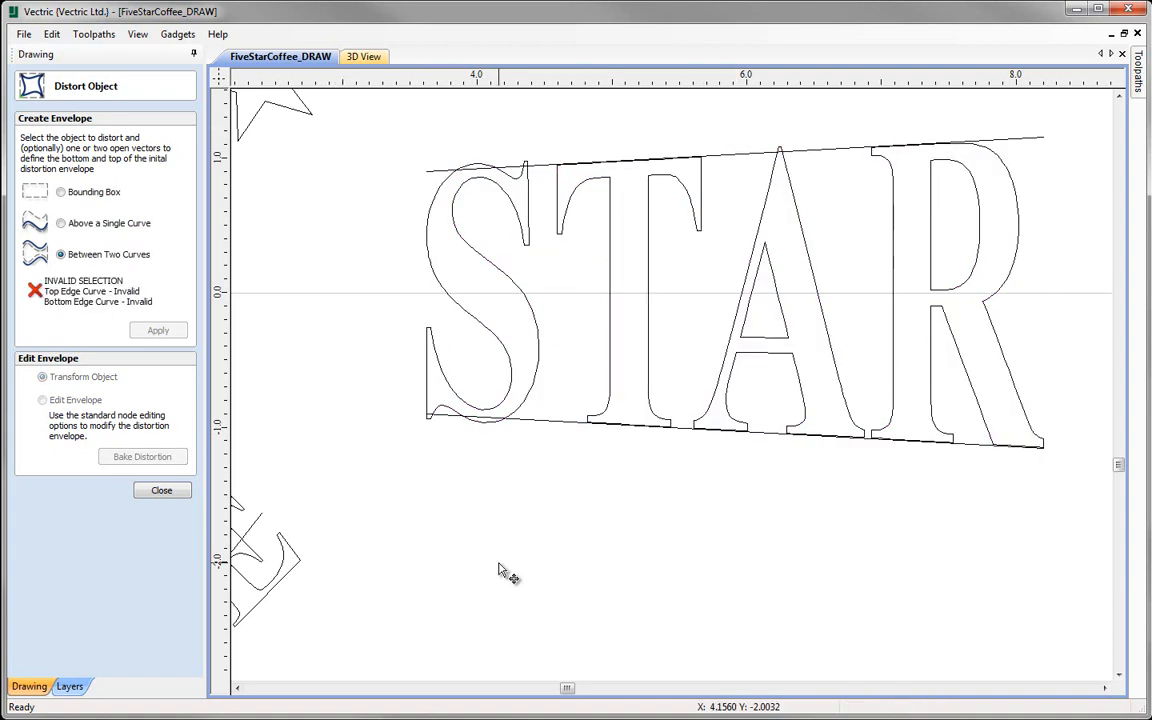
Bake the envelope distortion of FIVE into its letter vectors, and check that its letters can be selected individually
click(170, 489)
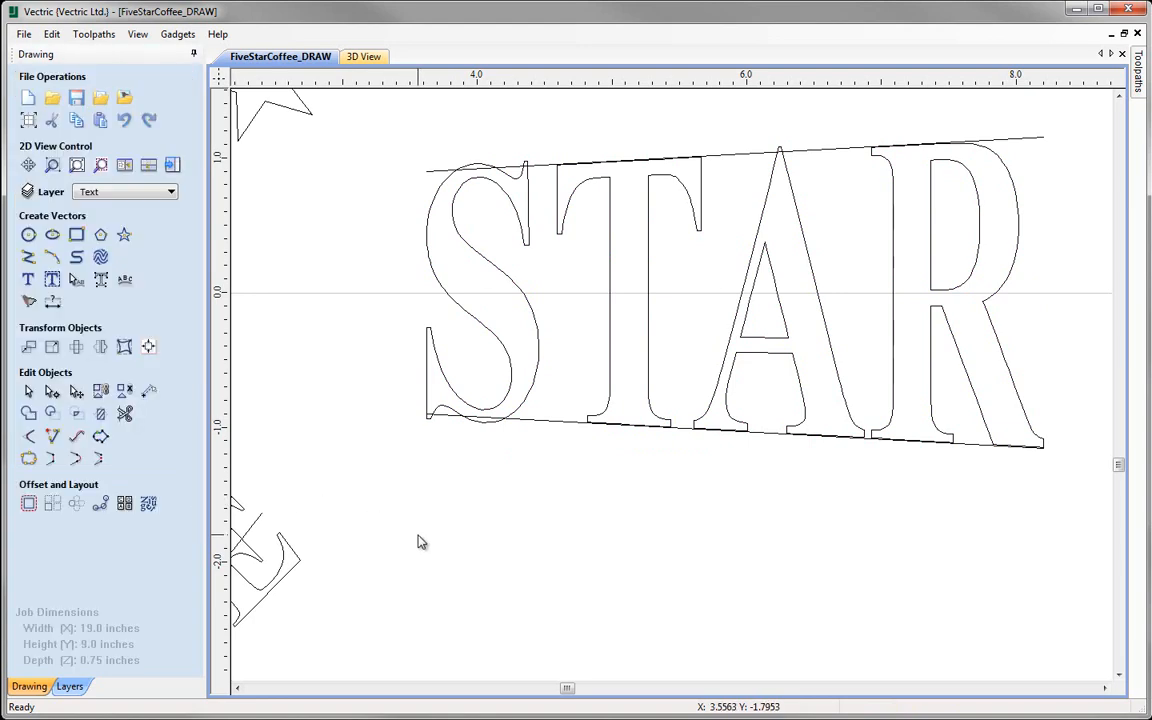
key(F6)
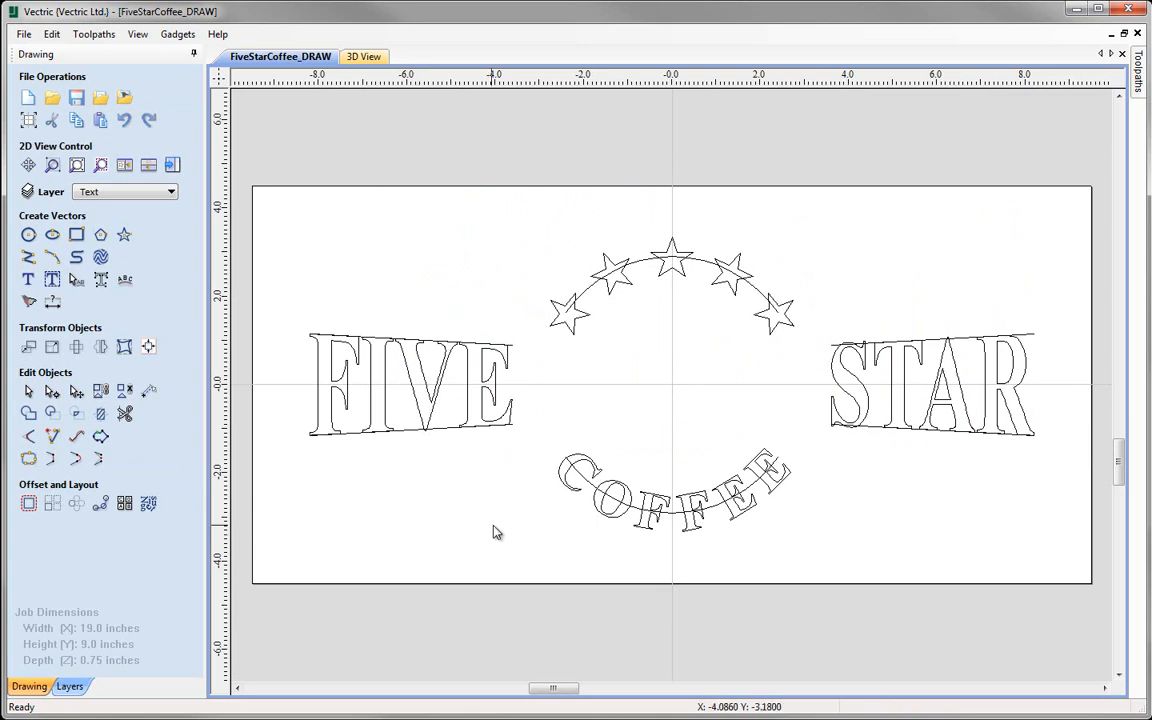
click(426, 390)
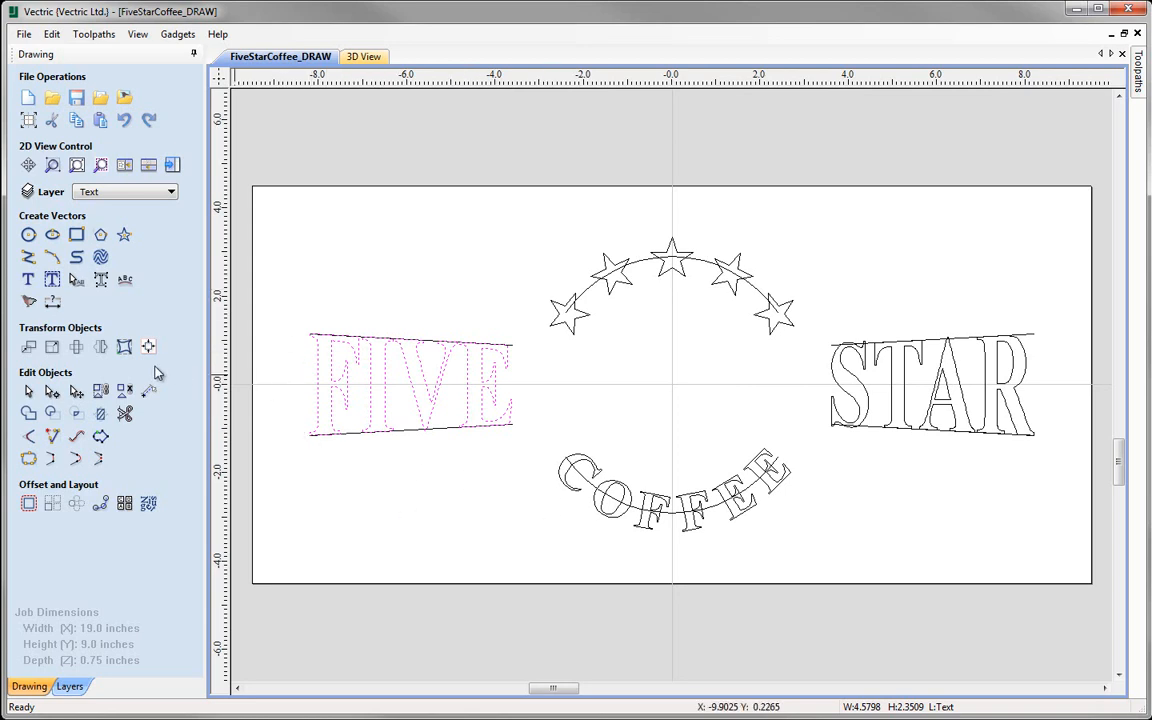
click(124, 347)
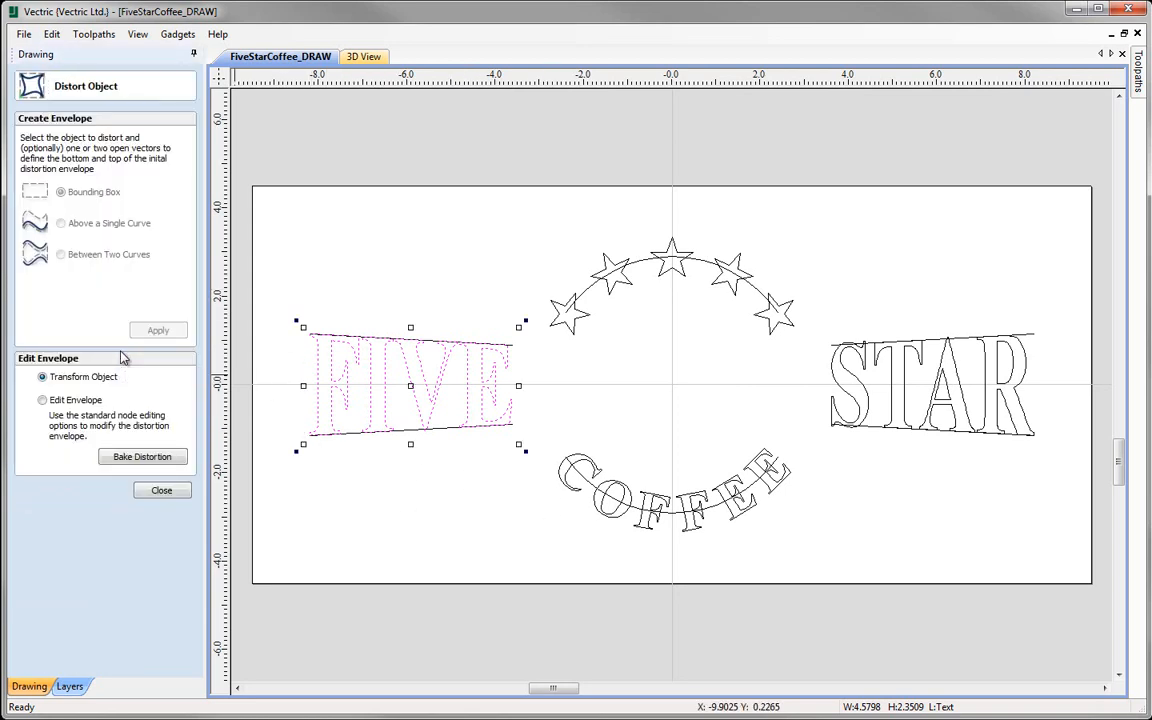
click(77, 401)
click(74, 378)
click(75, 401)
click(77, 380)
click(114, 459)
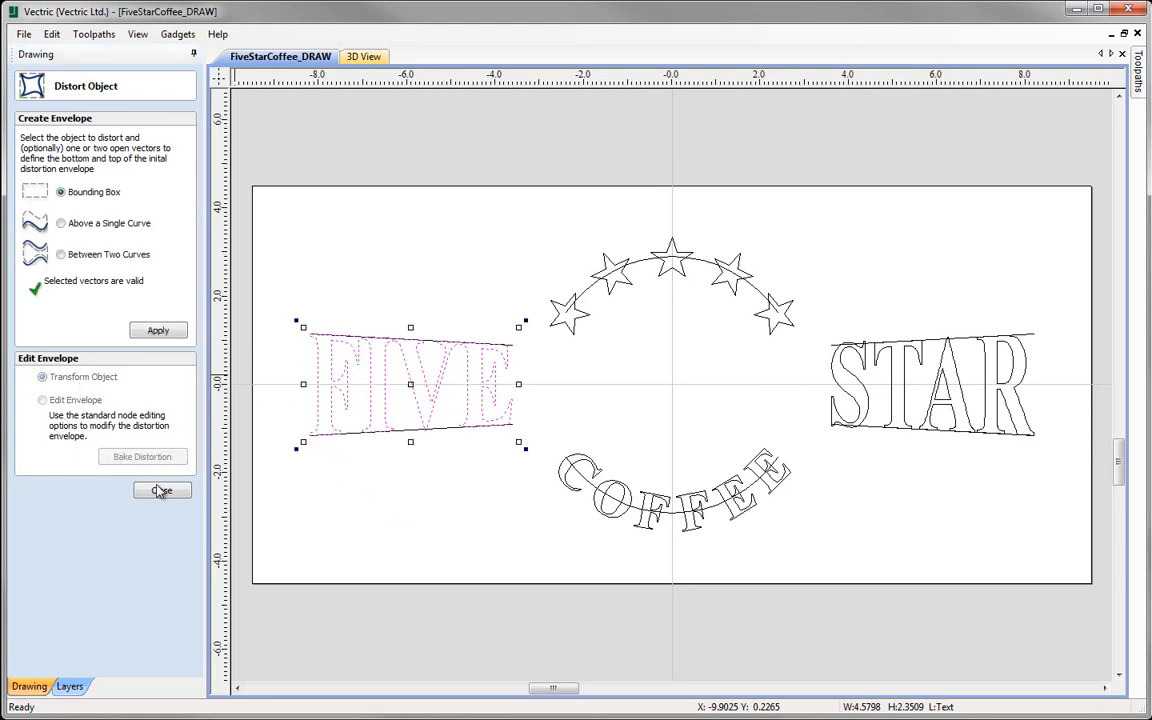
click(160, 490)
click(413, 492)
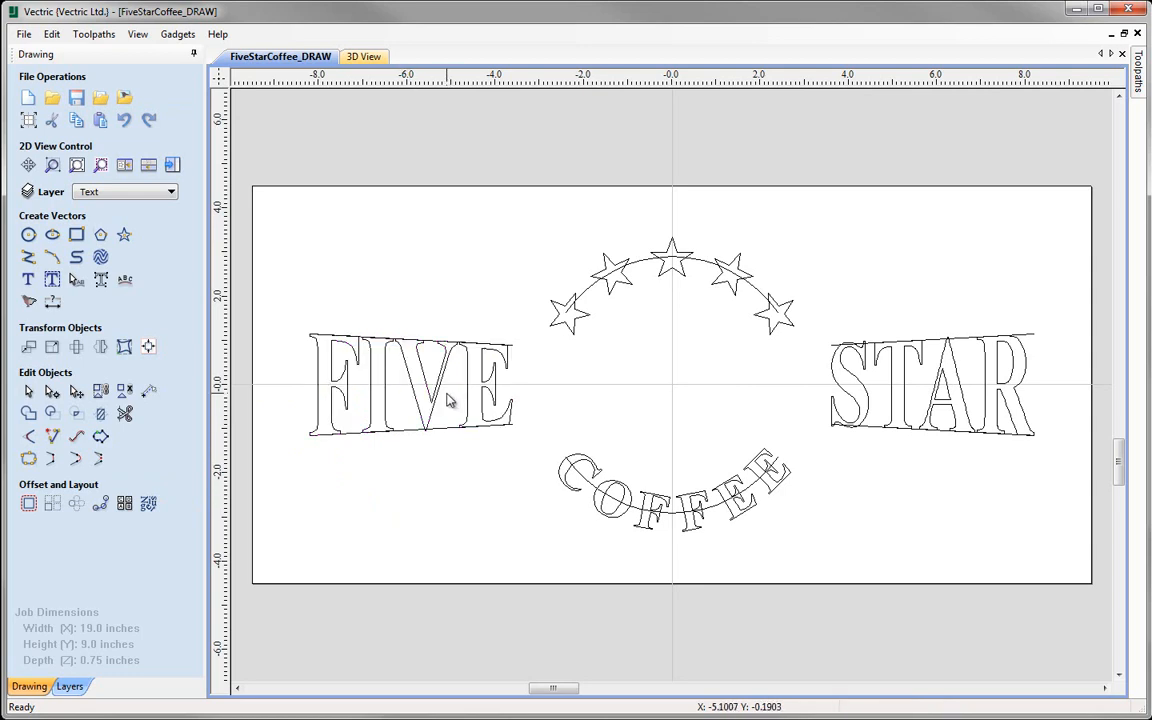
click(437, 404)
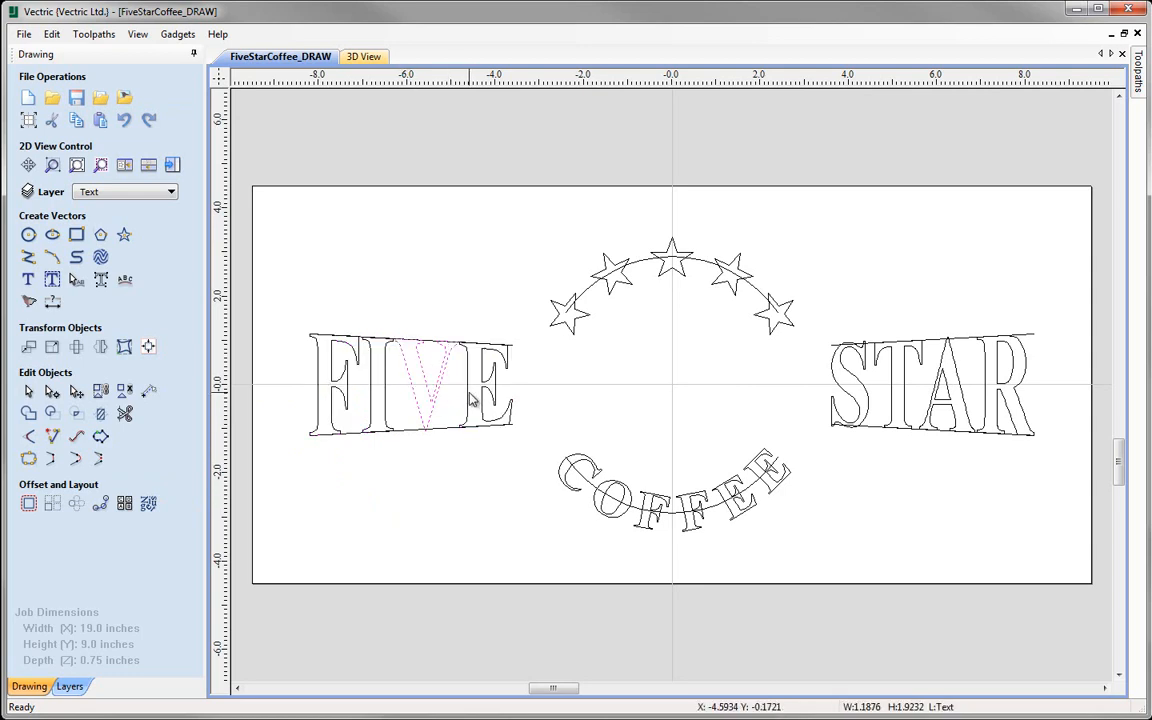
click(385, 402)
click(422, 501)
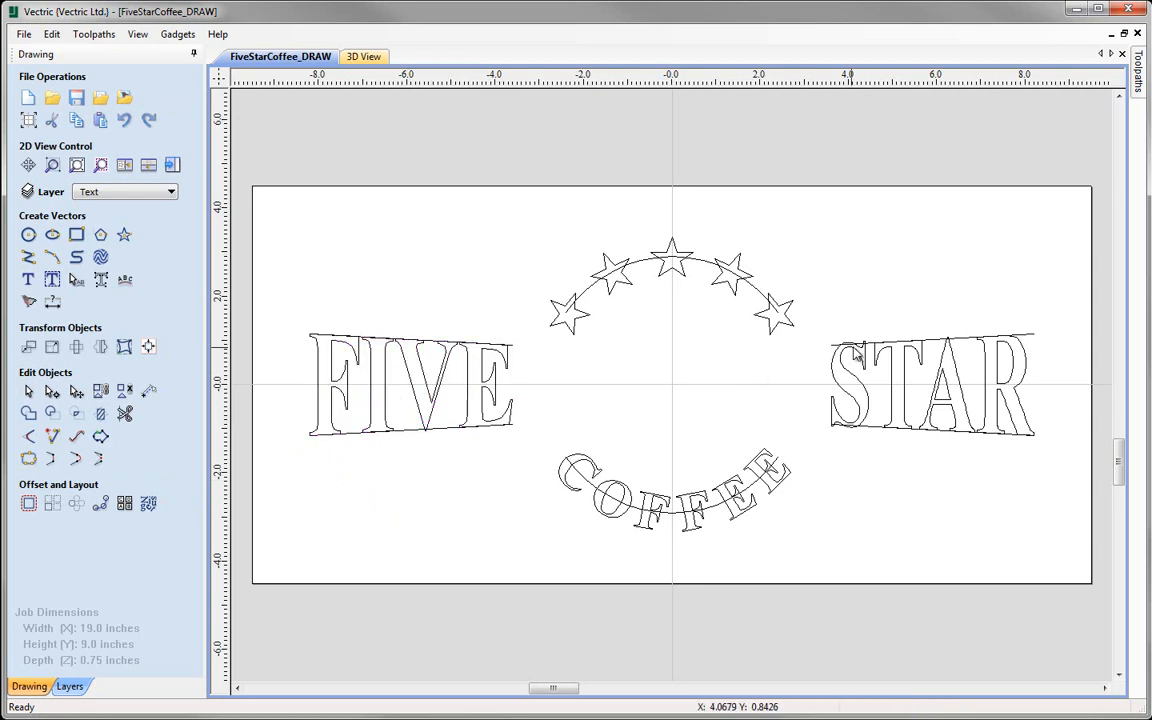
Bake the envelope distortion of STAR into its letter vectors
click(843, 395)
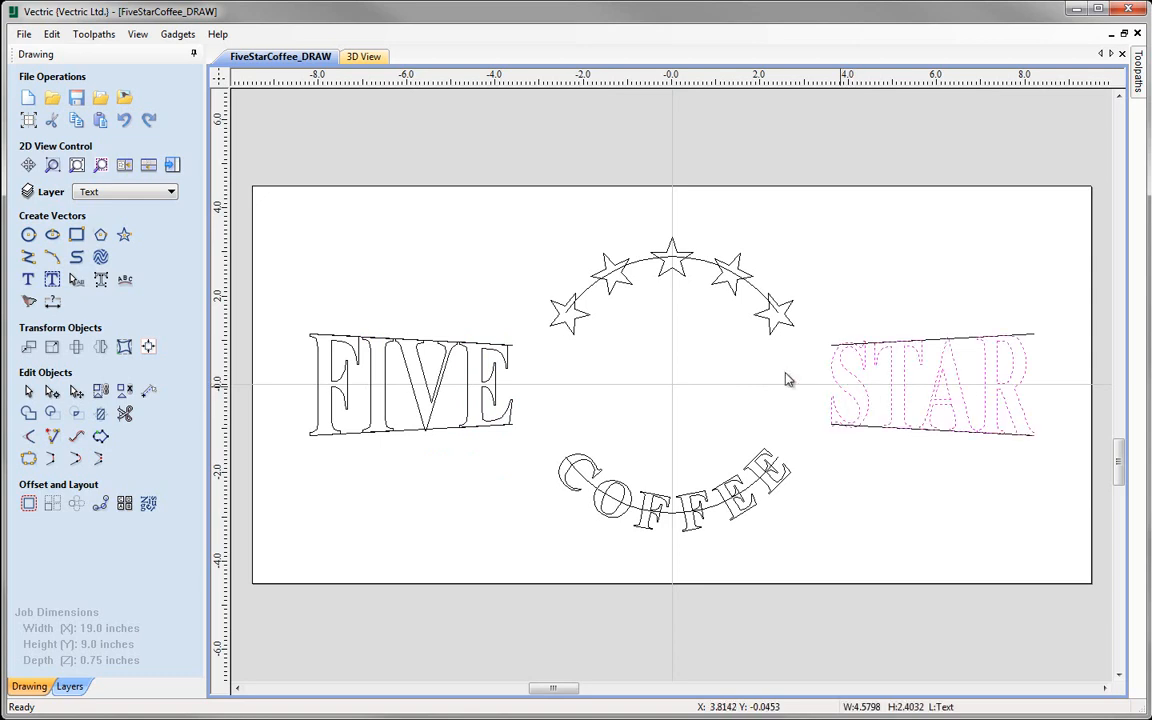
click(123, 350)
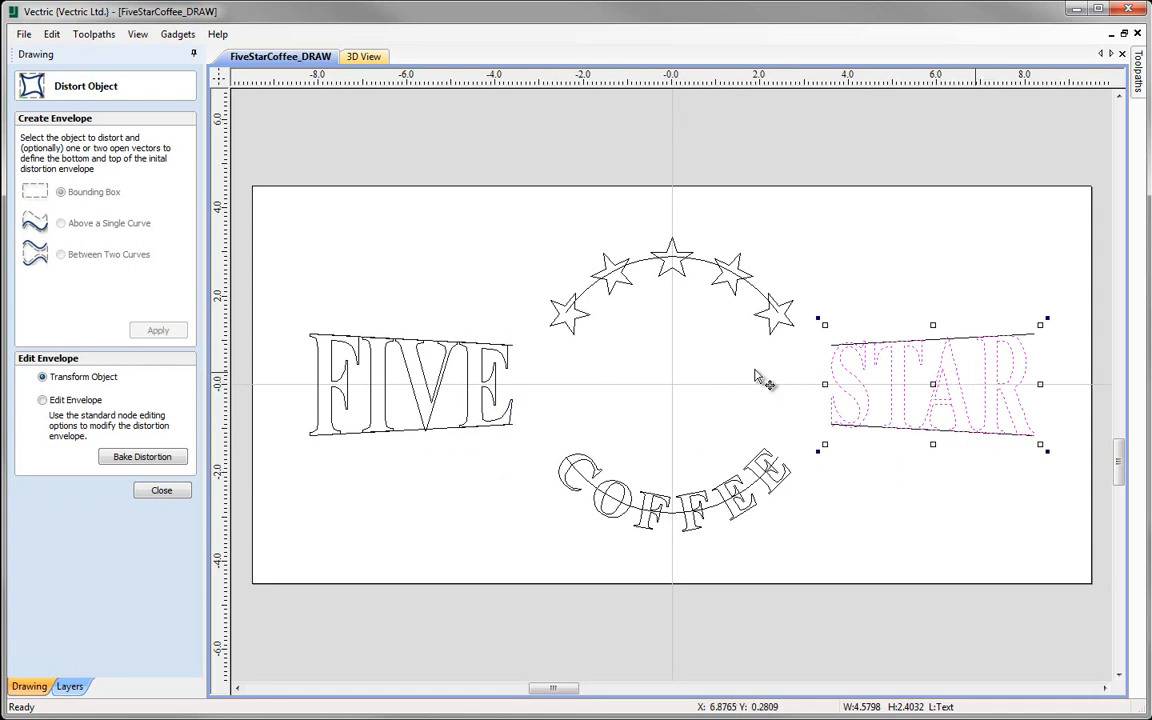
click(115, 462)
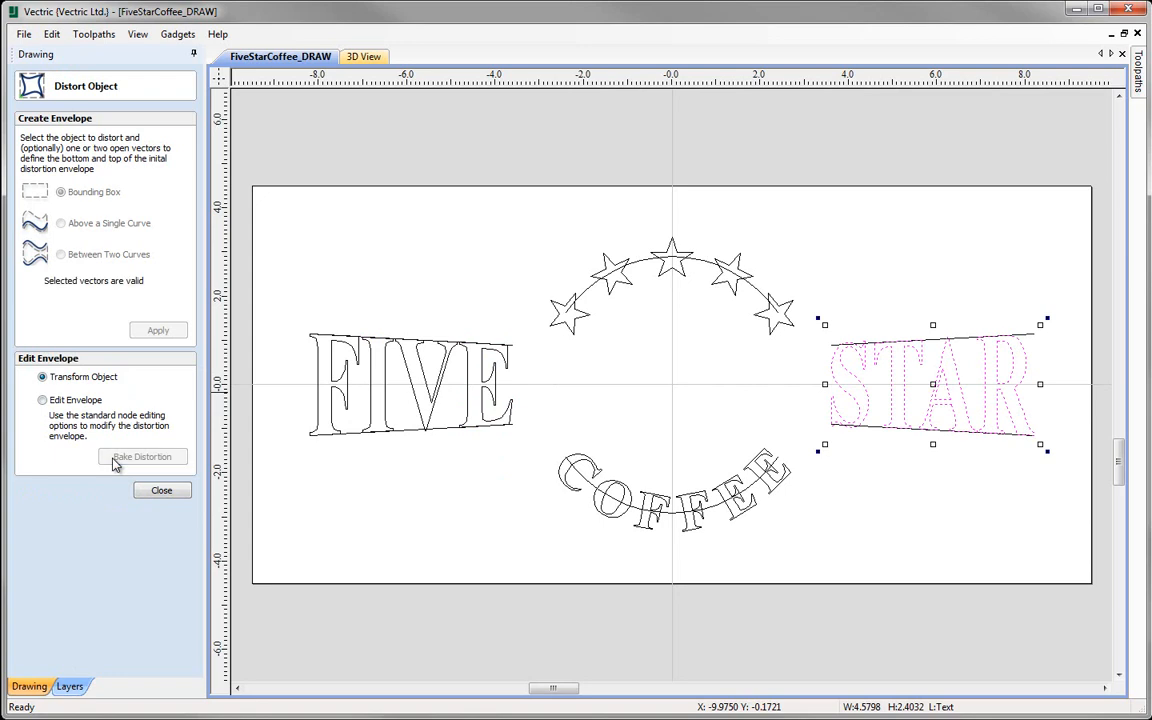
click(160, 491)
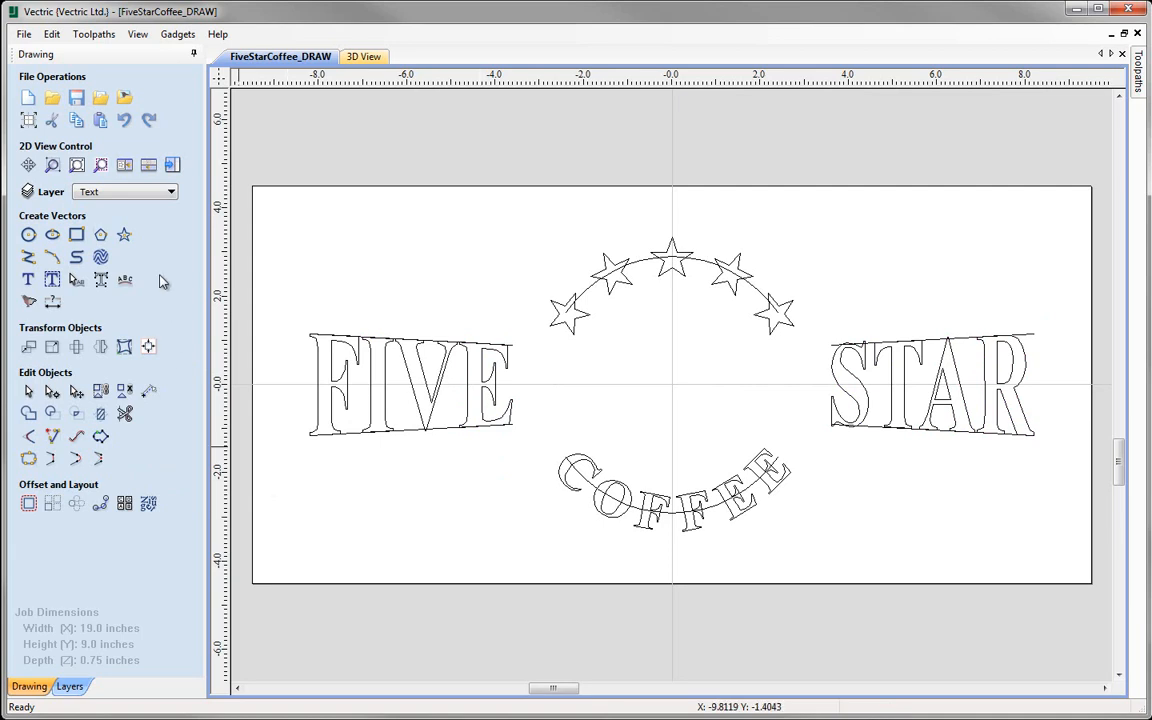
Check the lettering with the Construction layer hidden and Outline Shape shown, and hide the Outline Shape and Text layers too
click(148, 194)
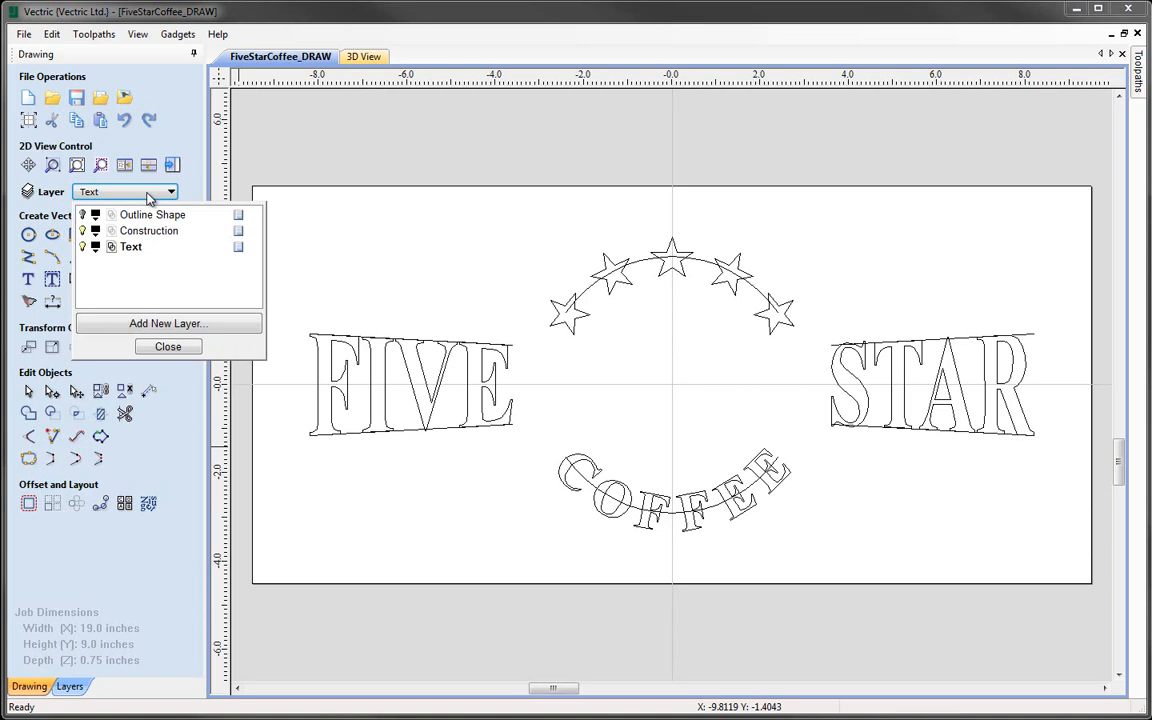
click(82, 215)
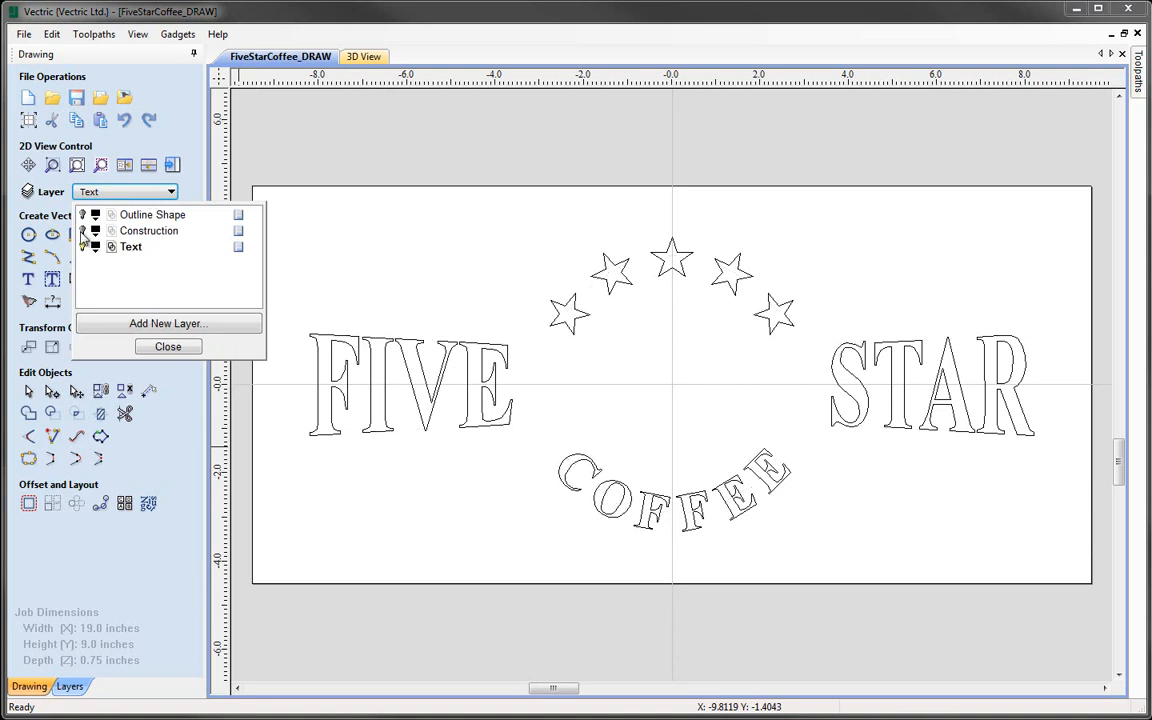
click(82, 214)
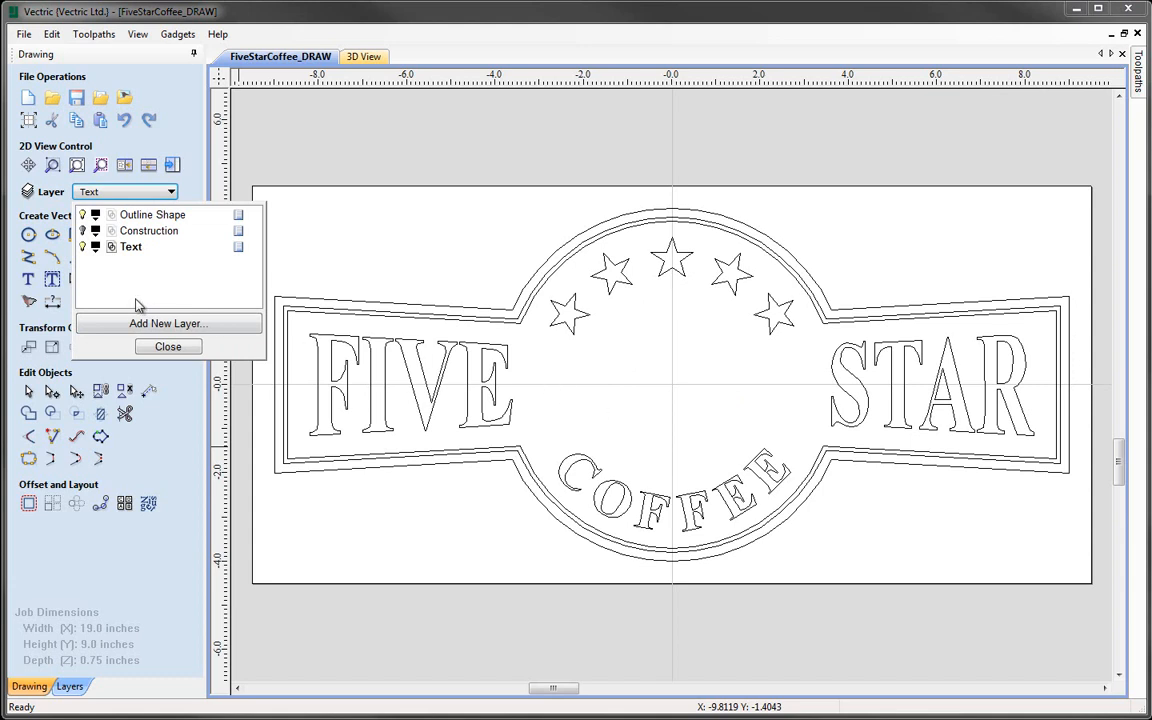
click(84, 215)
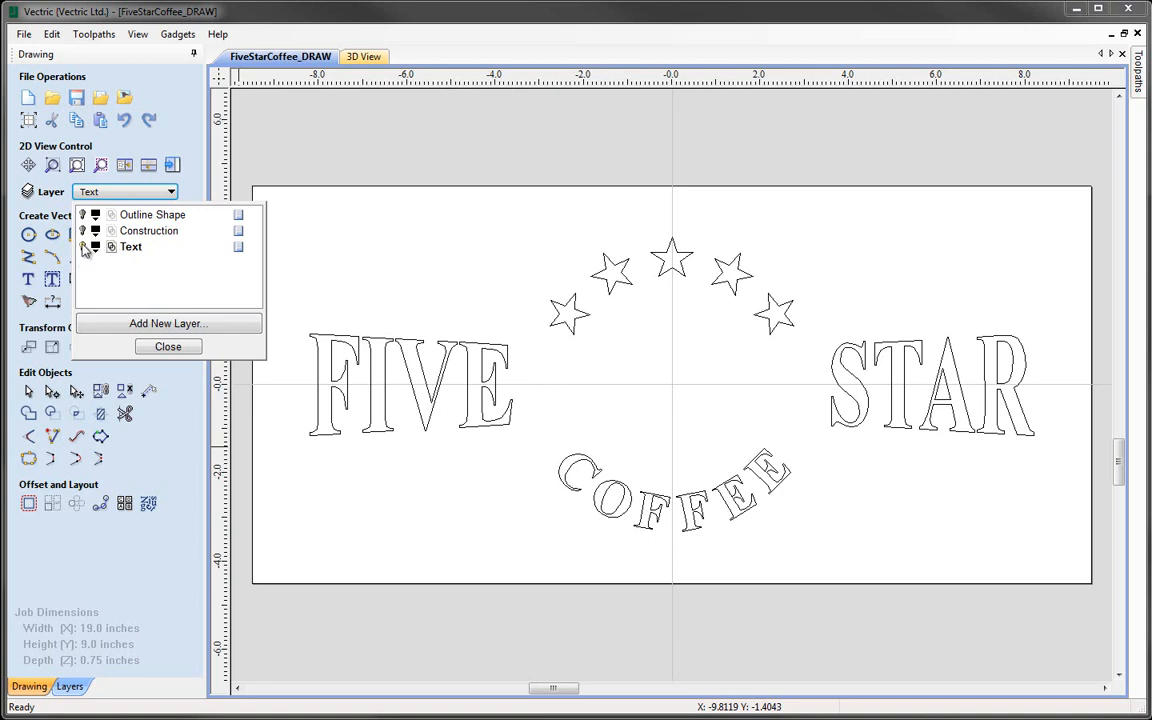
click(83, 246)
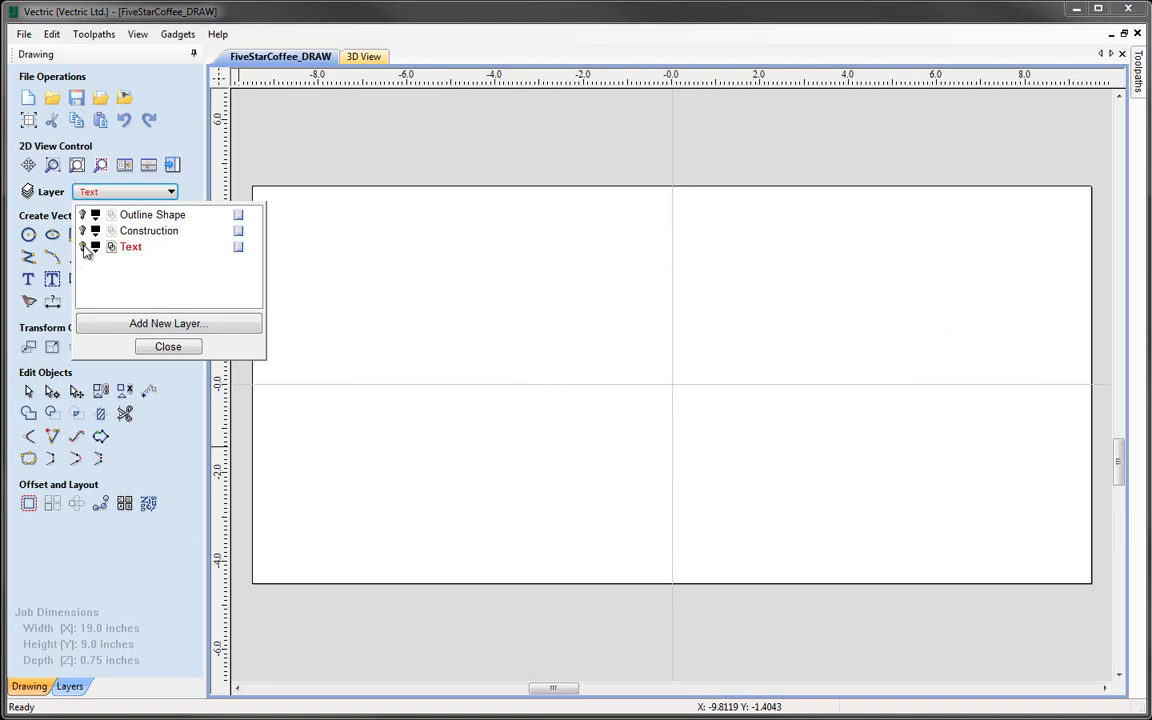
Add a new layer named Center Graphic
click(165, 322)
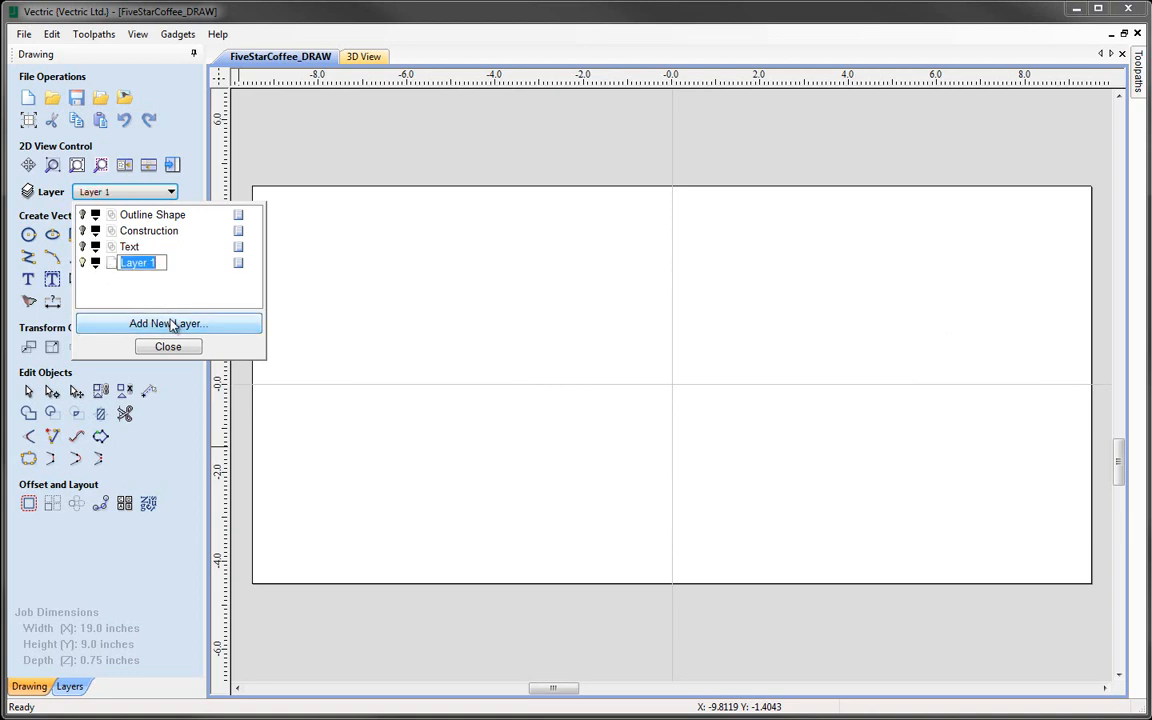
text(Center Graphic)
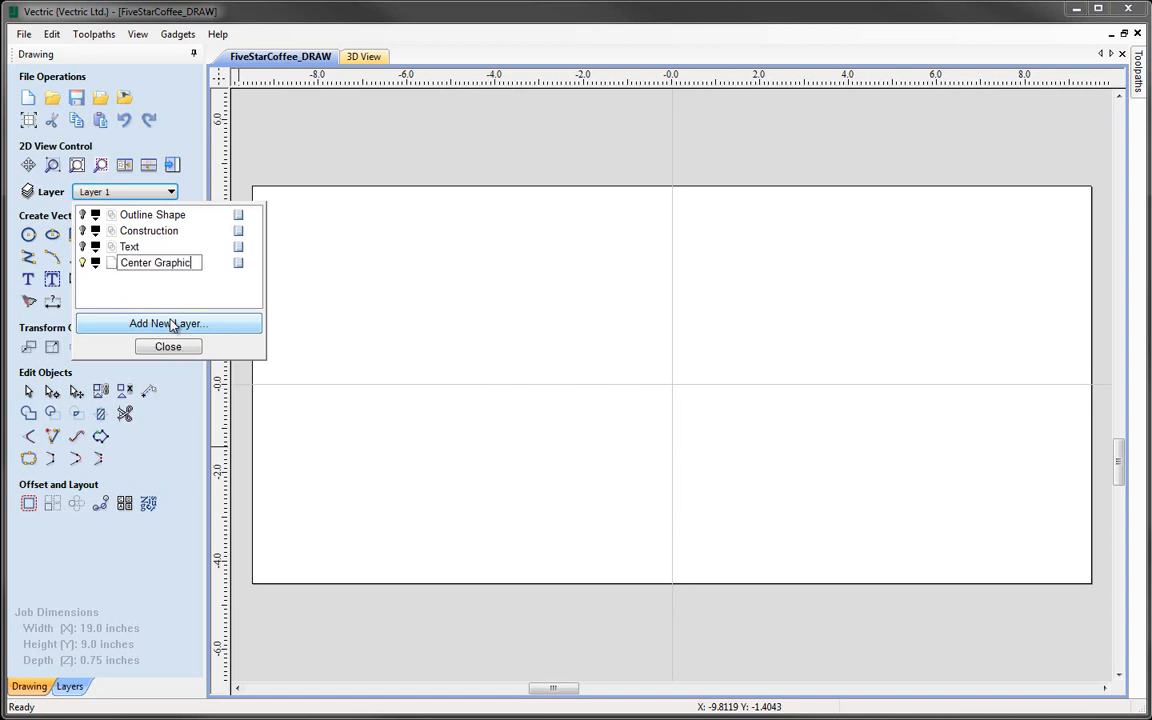
key(Return)
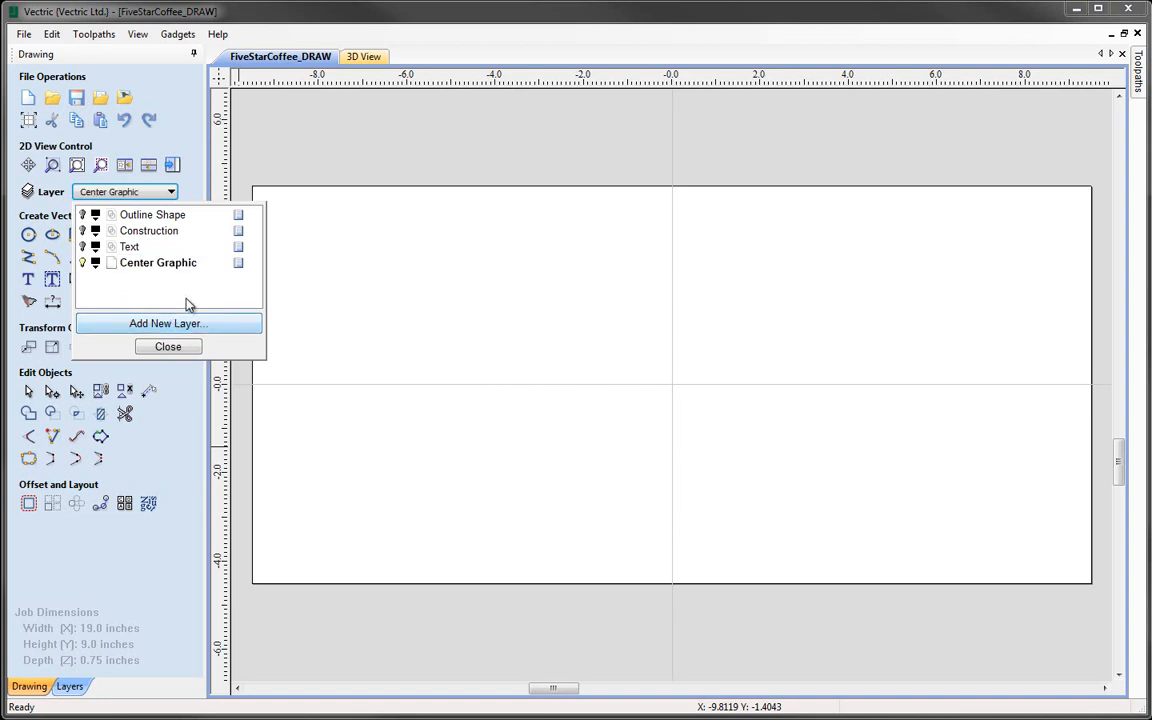
click(169, 347)
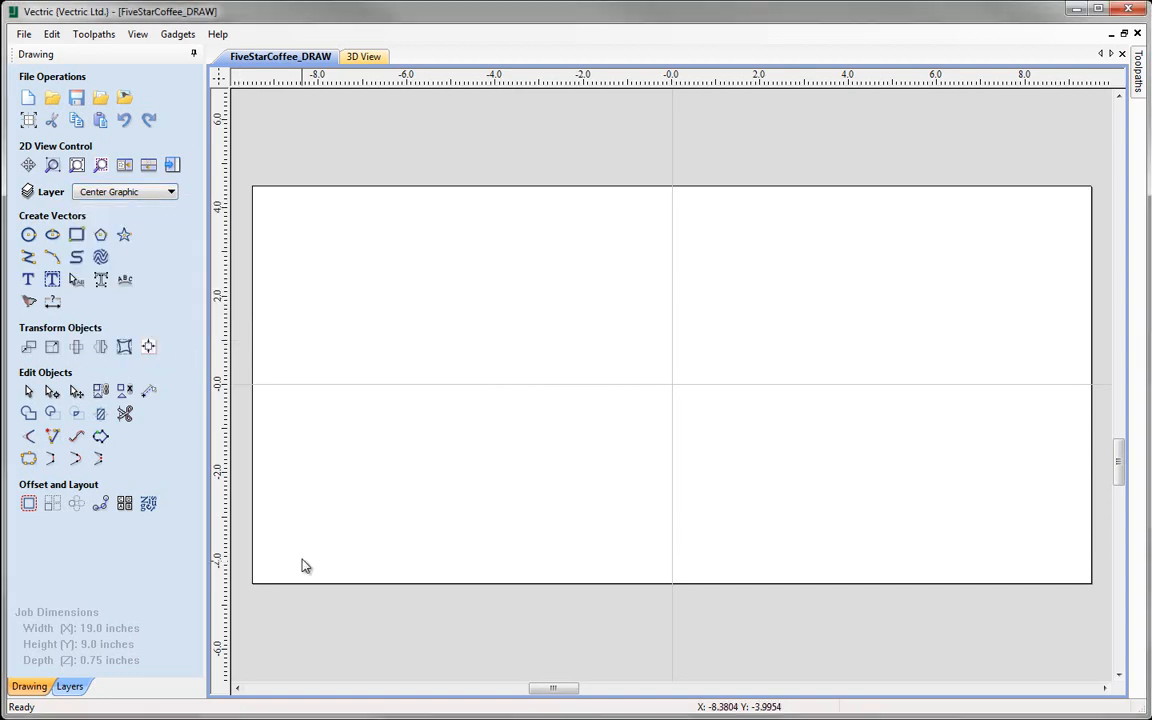
Import the bitmap Coffee-Mug.JPG from the FiveStarCoffee_FILES folder into the drawing
click(124, 101)
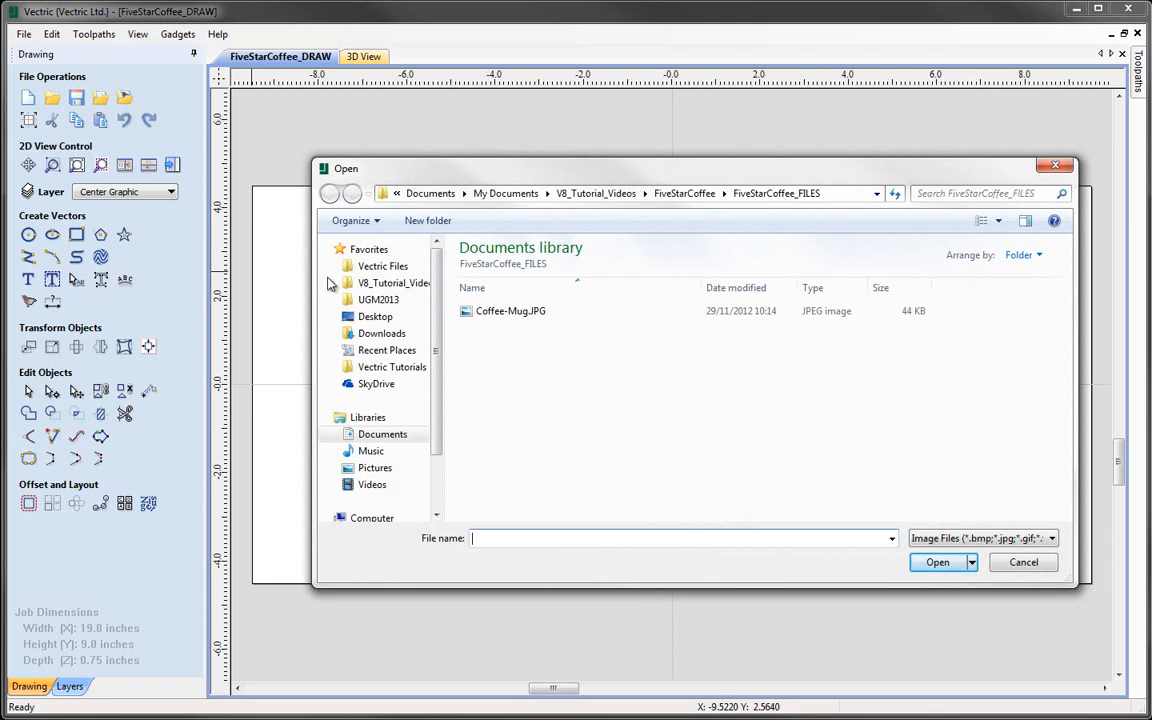
click(522, 318)
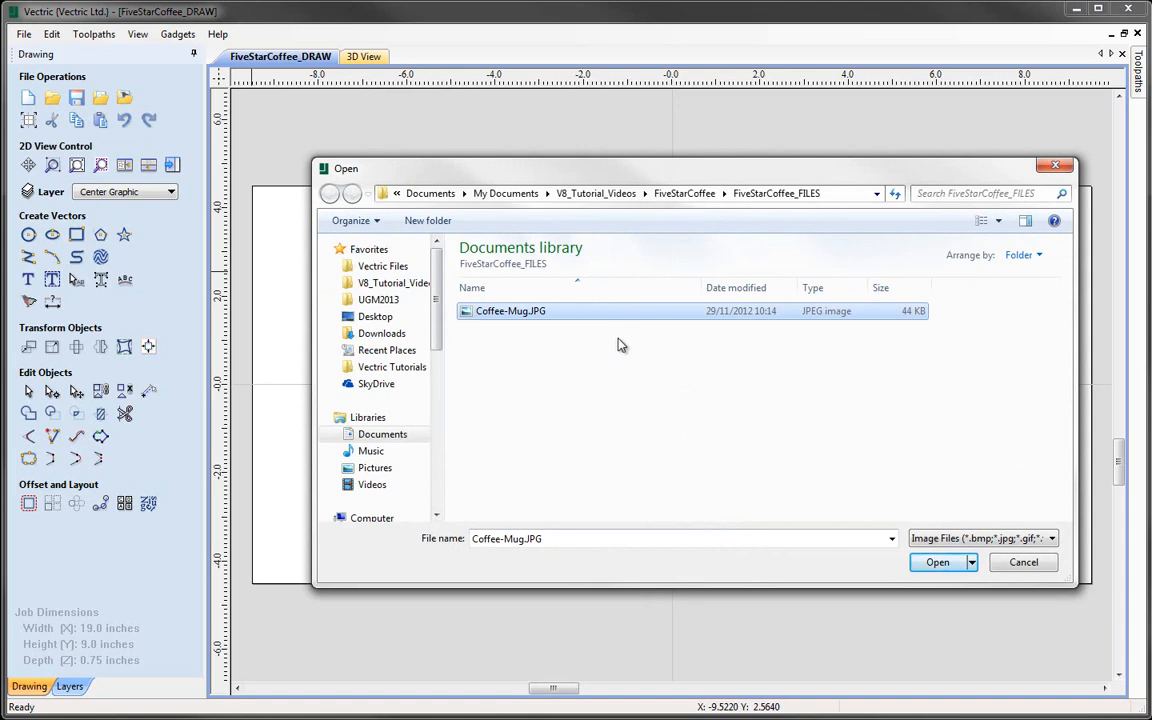
click(930, 563)
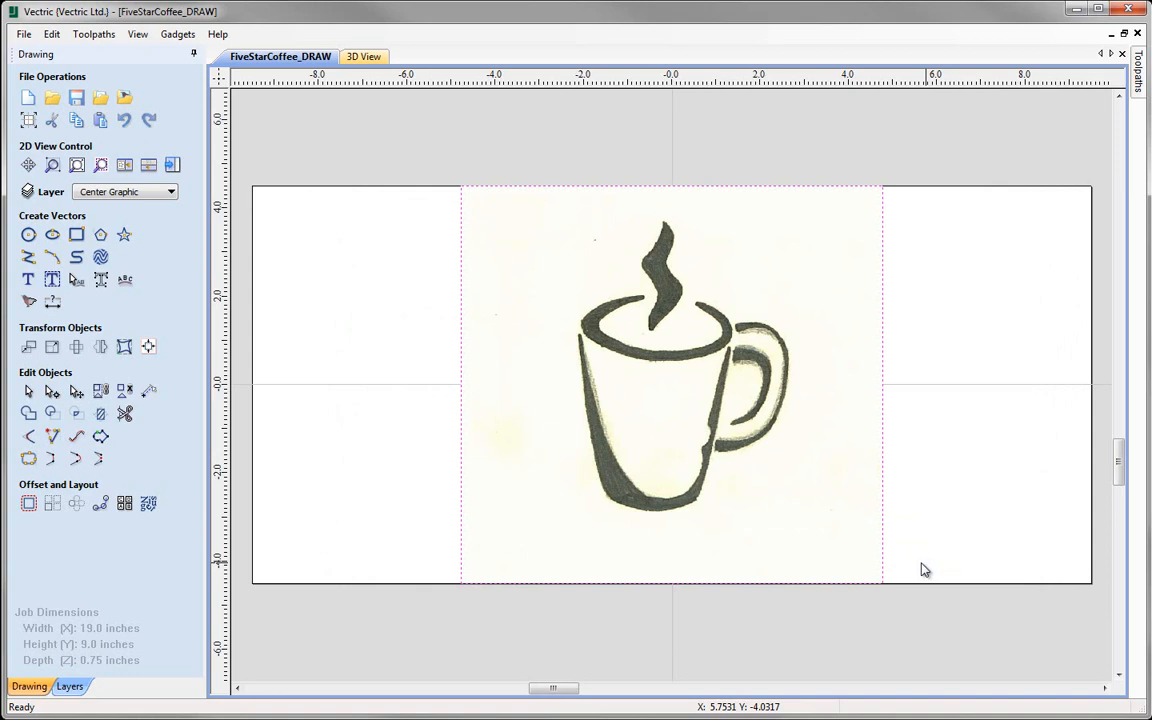
Toggle the Bitmap Layer off and on again to check that it holds the imported mug image
click(158, 196)
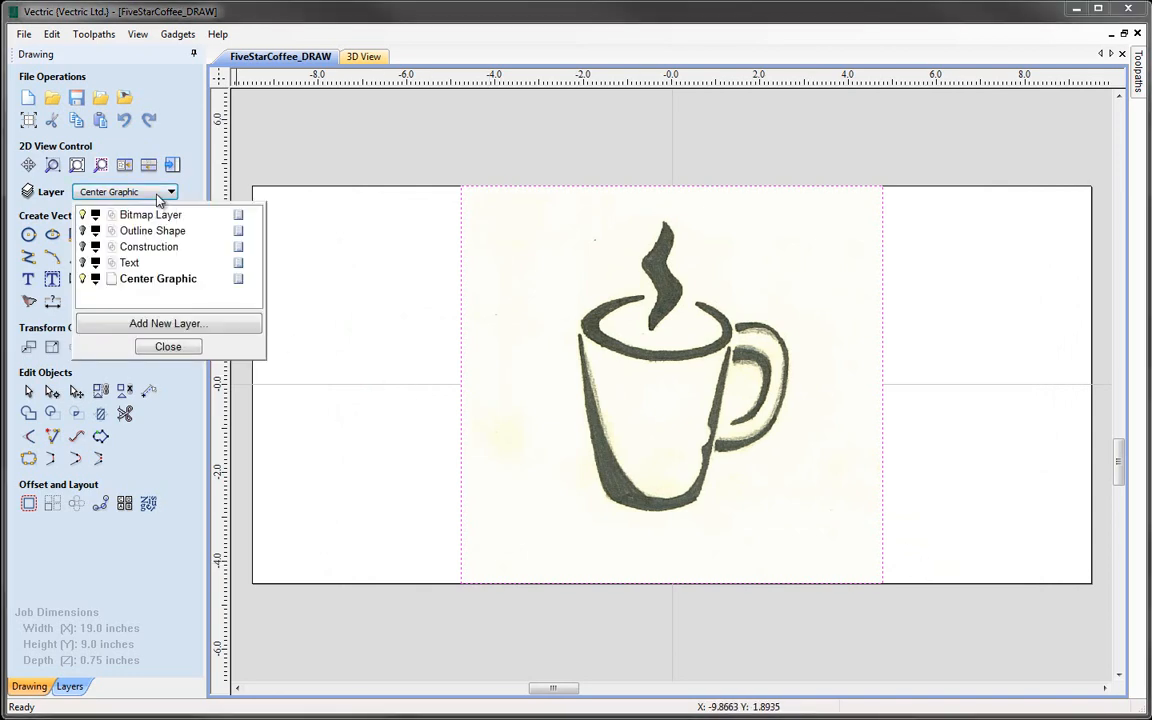
click(83, 215)
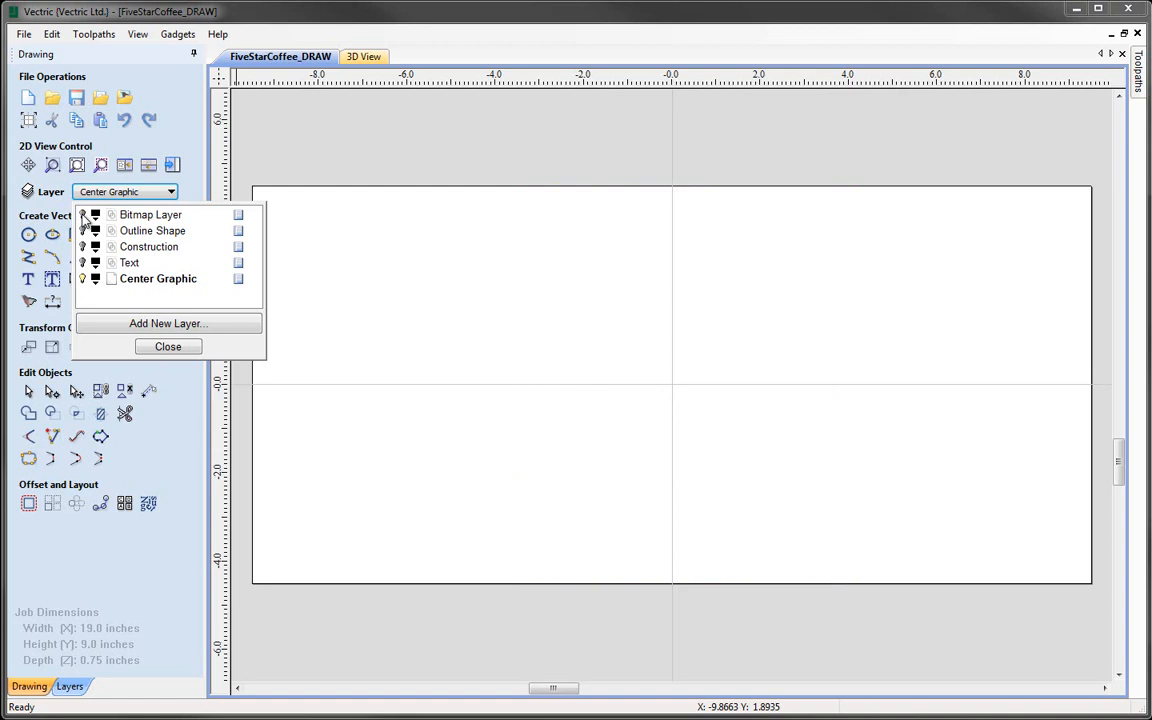
click(83, 215)
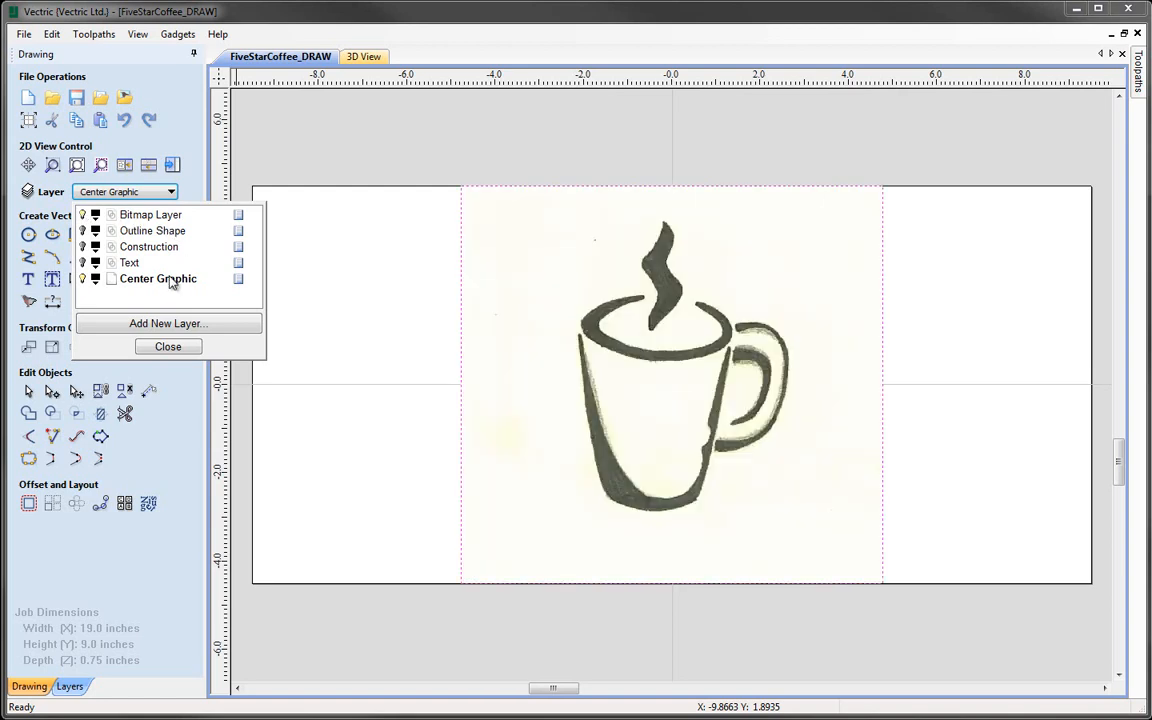
click(345, 341)
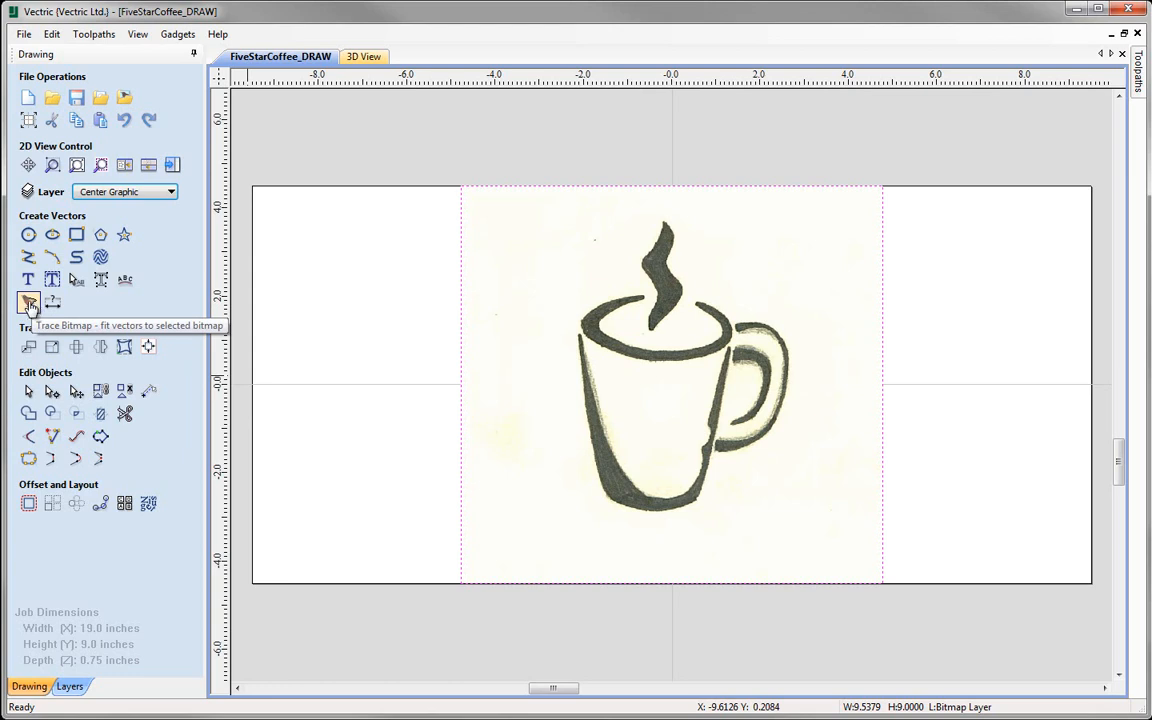
Preview a Black / White trace of the mug bitmap with a threshold of 0.50 and a Corner Fit of 9%
click(29, 302)
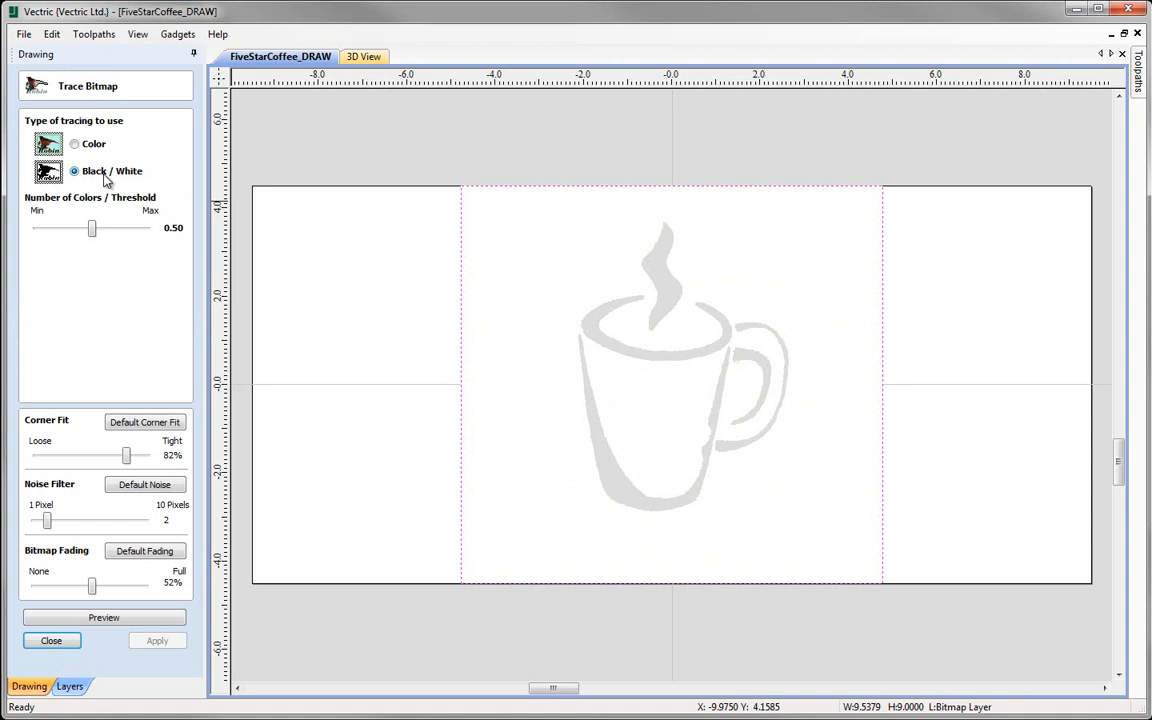
click(145, 422)
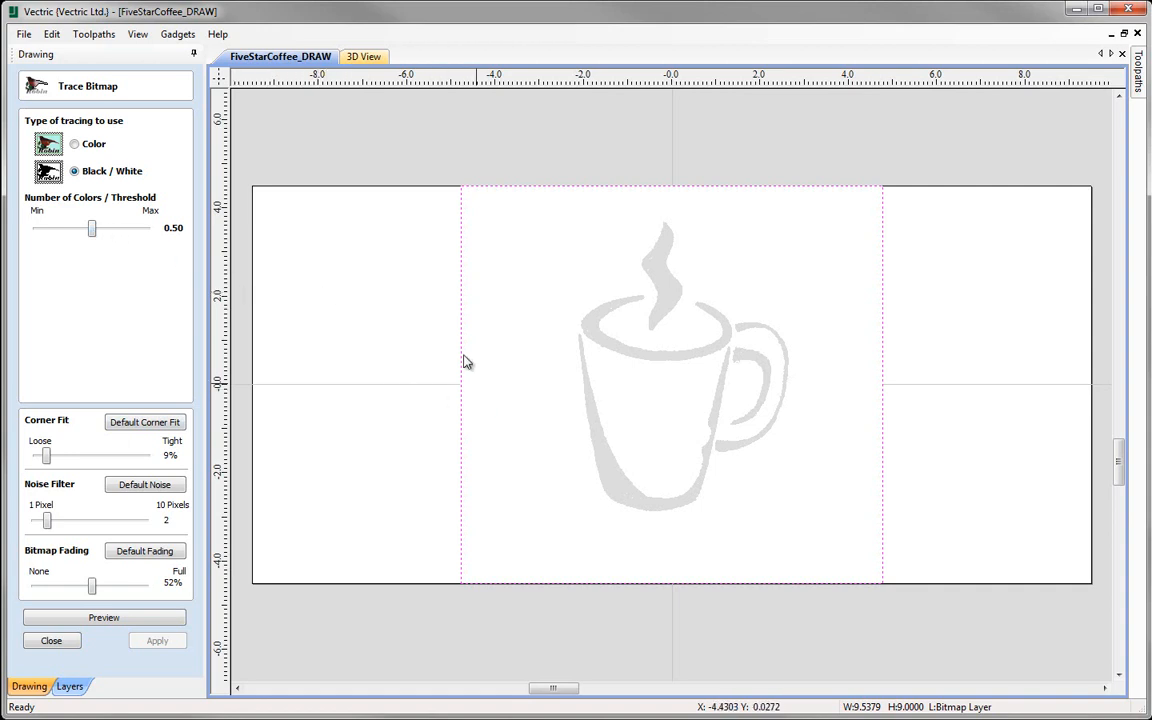
scroll(611, 424, up, 3)
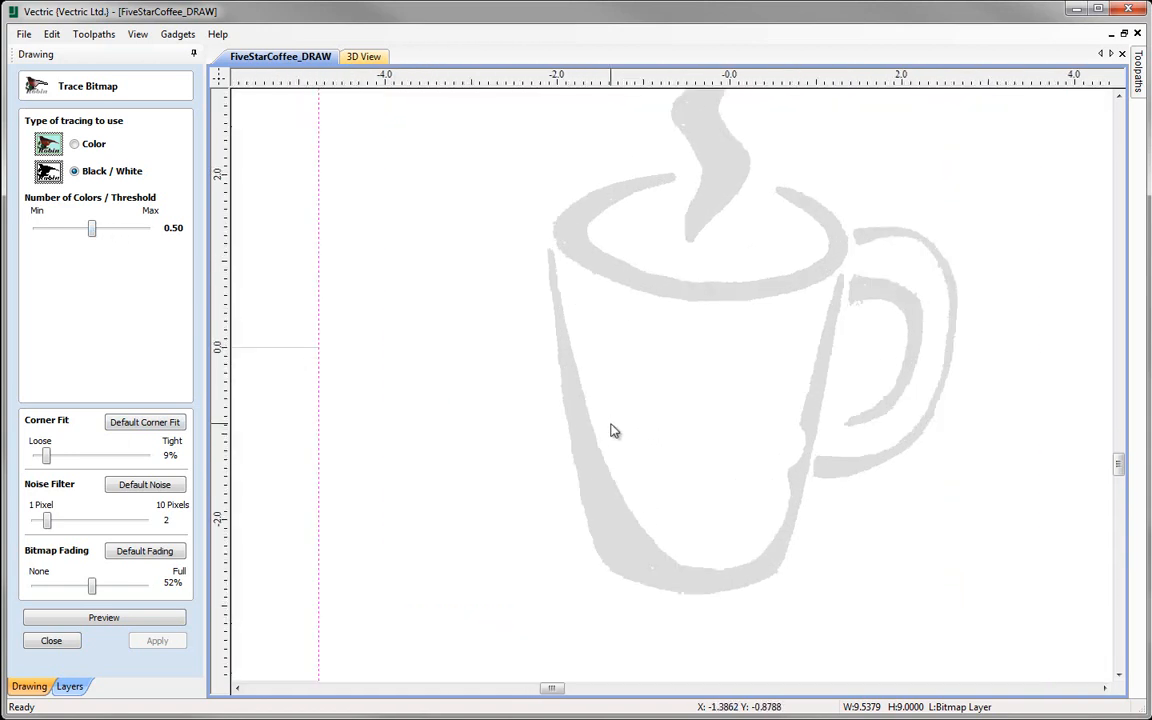
middle_drag(654, 373, 559, 431)
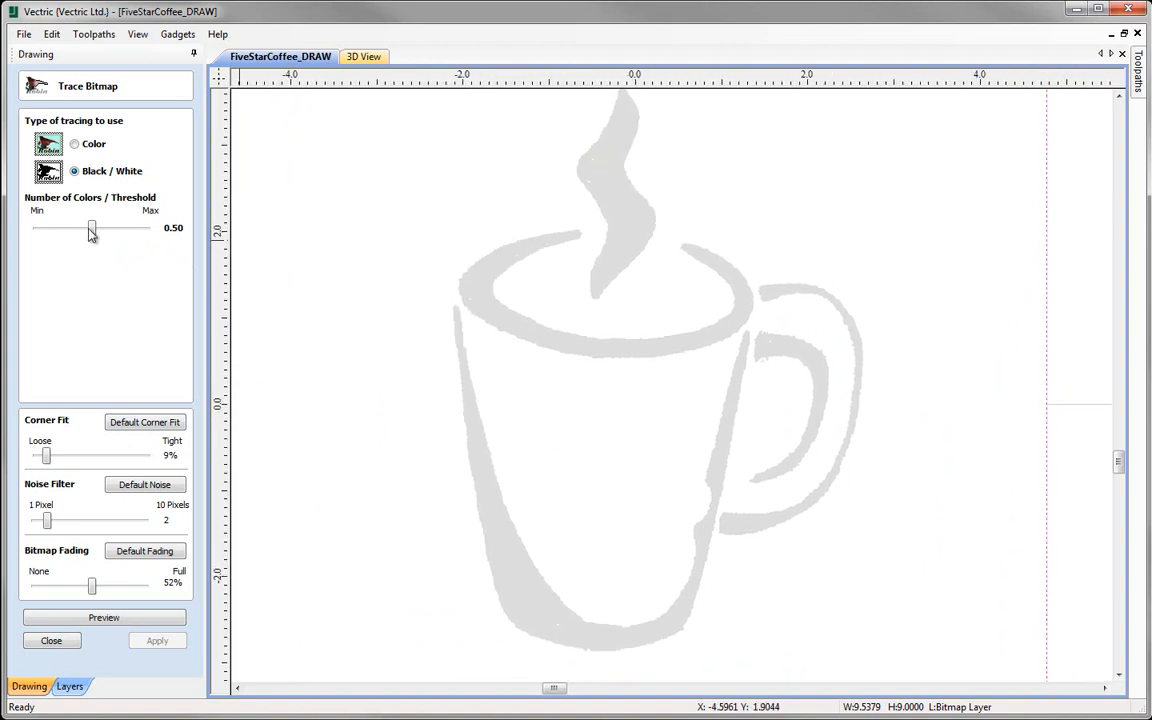
mouse_move(91, 228)
mouse_down()
mouse_move(148, 235)
mouse_move(92, 228)
mouse_up()
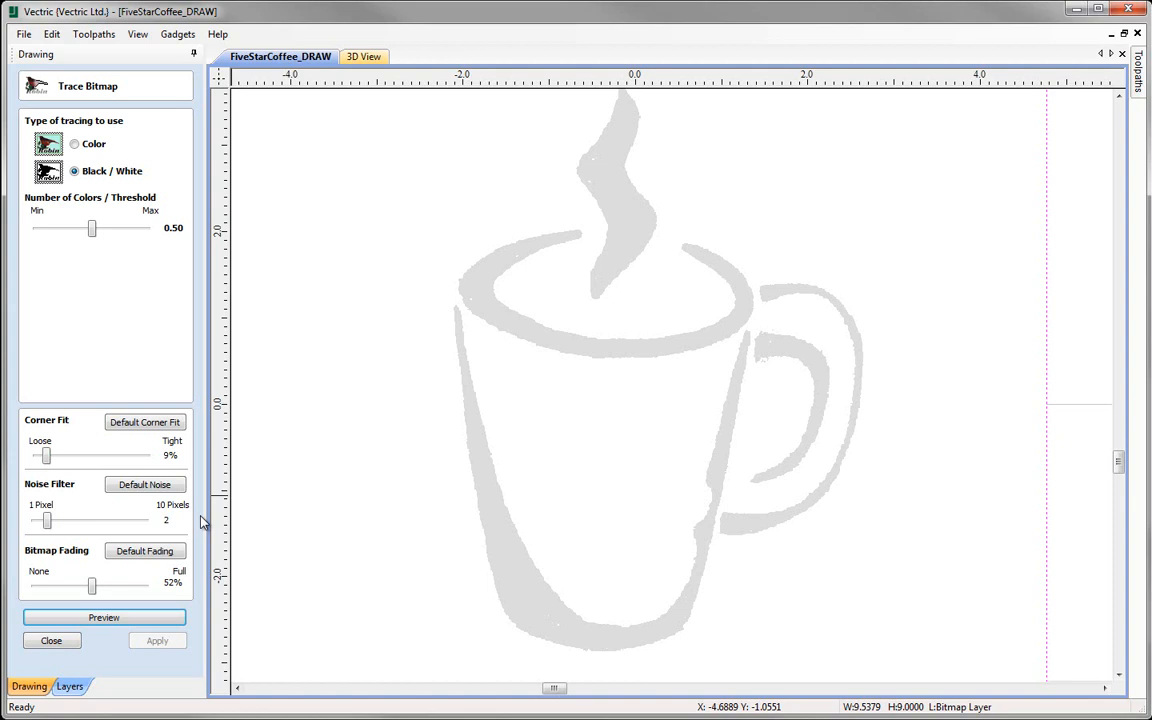
click(105, 621)
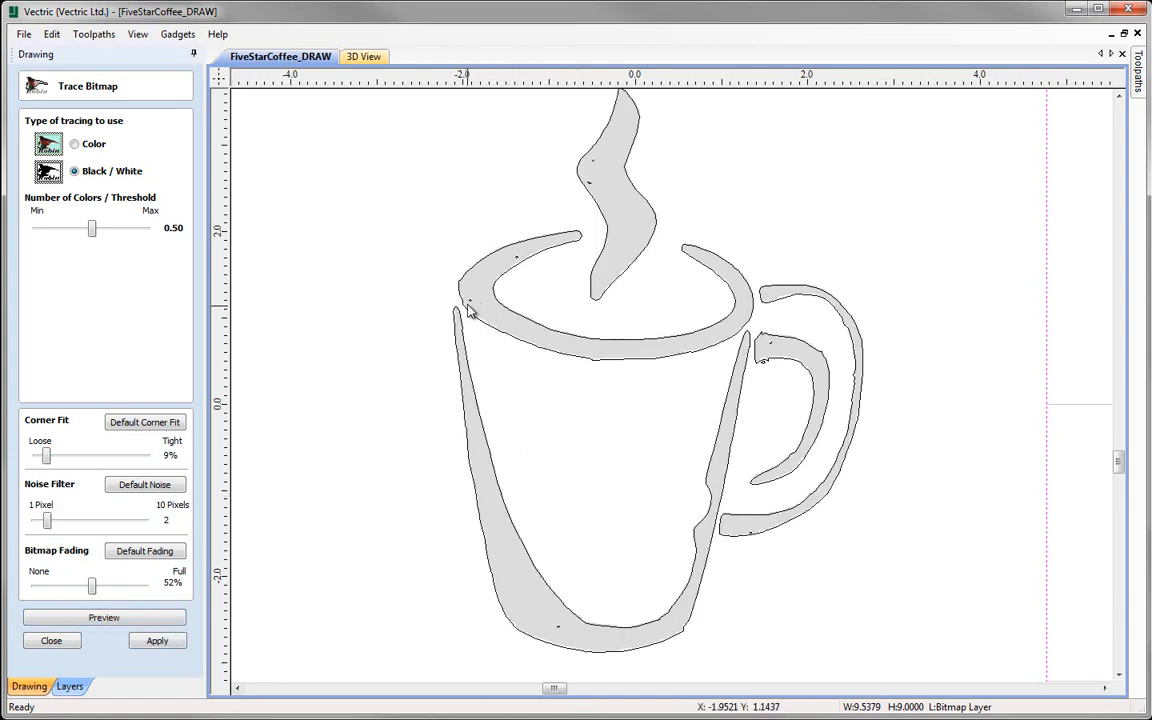
scroll(503, 255, up, 2)
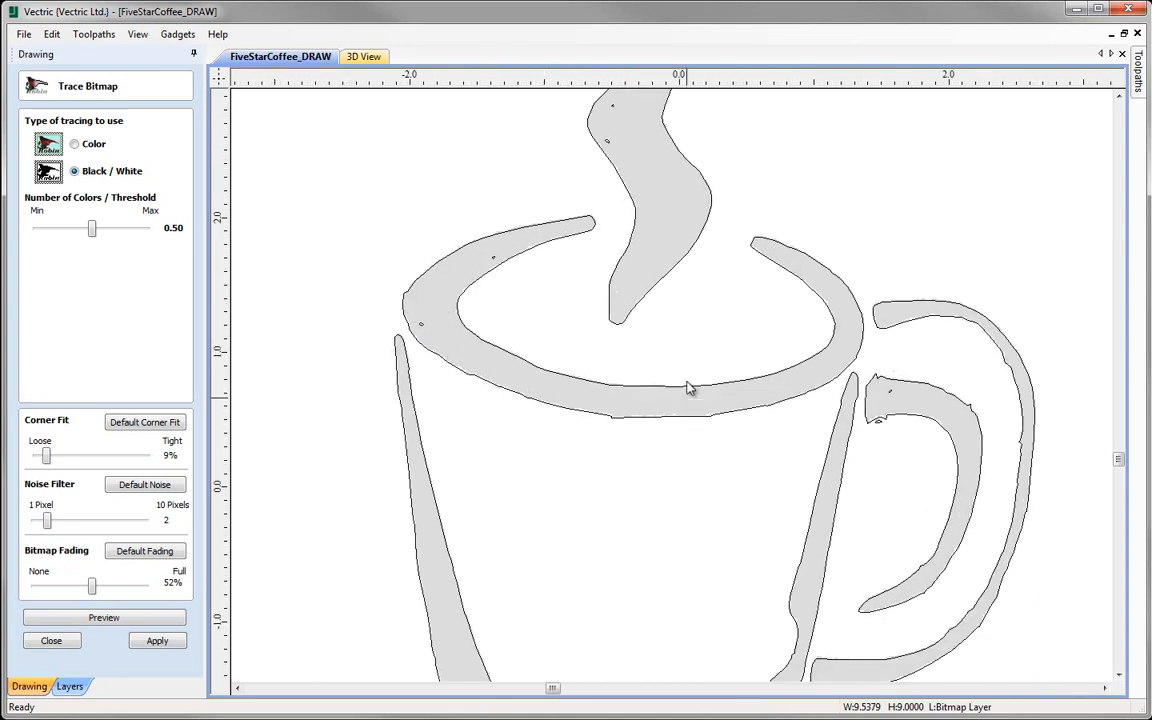
Preview the mug bitmap trace again with the Noise Filter raised to 10 pixels
scroll(650, 245, down, 2)
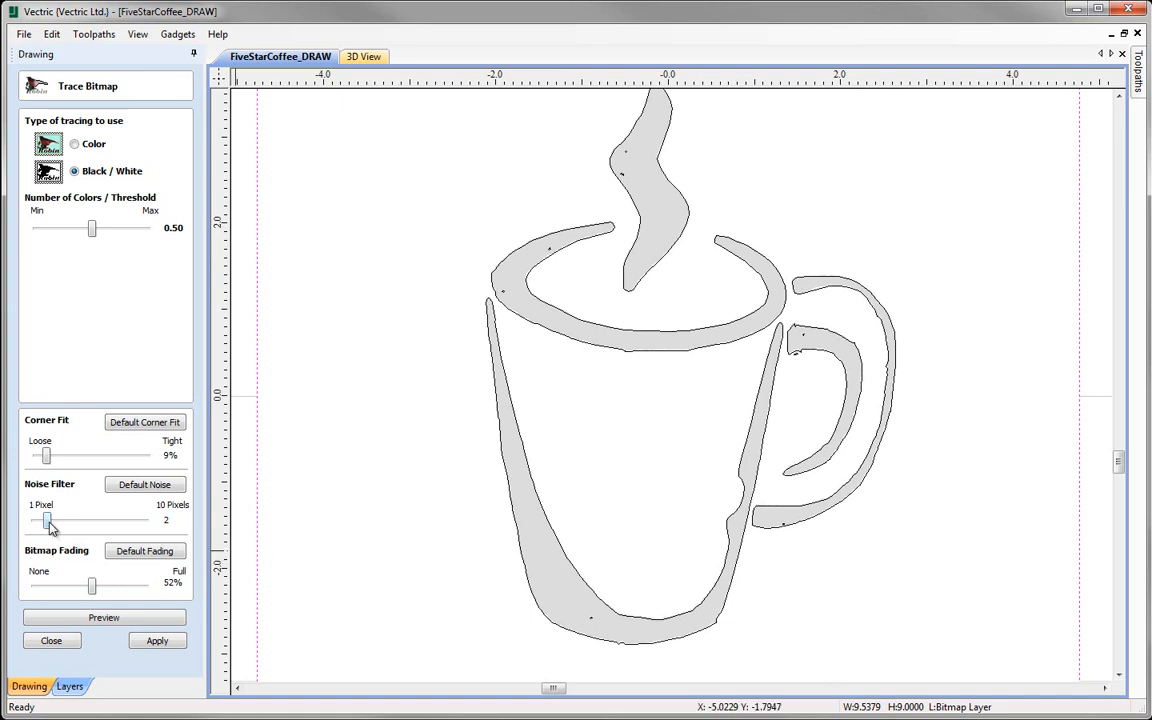
drag(47, 521, 146, 520)
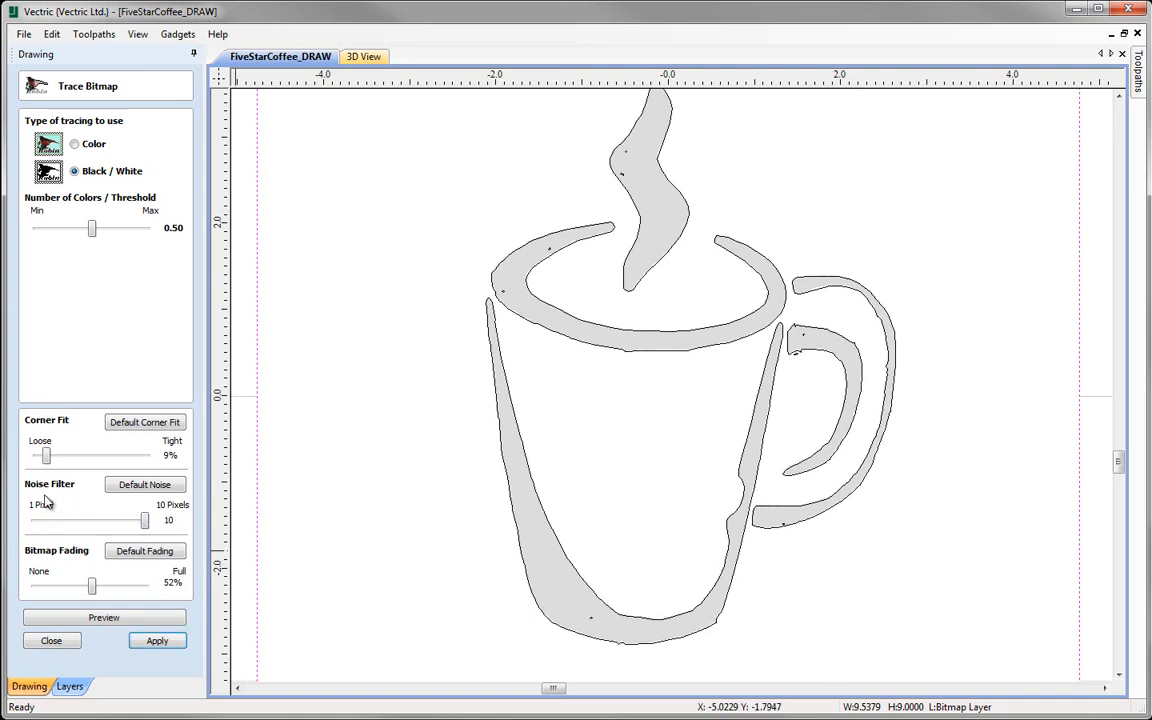
click(108, 619)
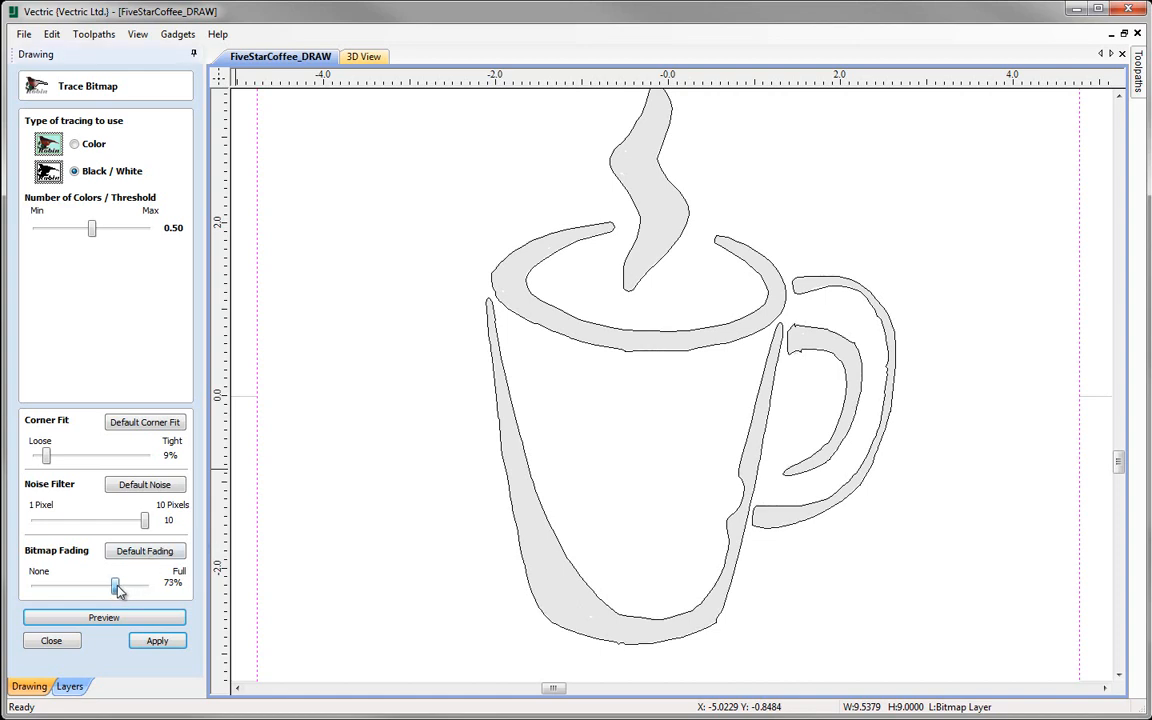
Set the Bitmap Fading to 52%, apply the mug trace and close the Trace Bitmap form
mouse_move(117, 588)
mouse_down()
mouse_move(62, 590)
mouse_move(95, 590)
mouse_up()
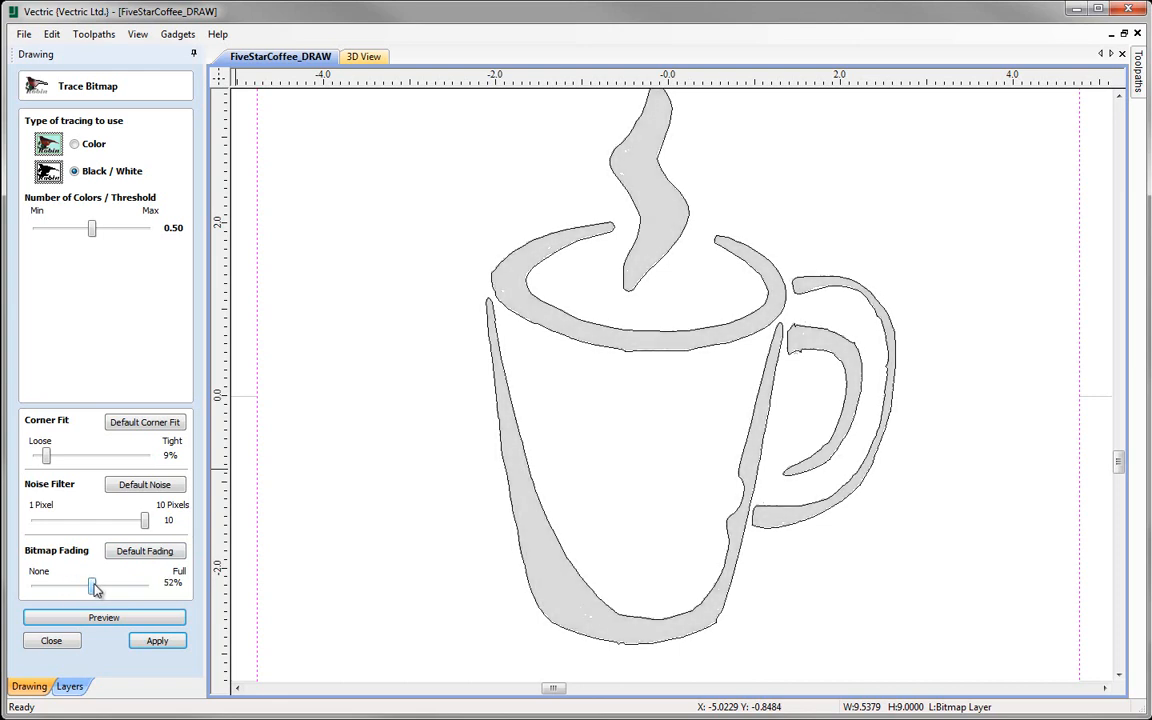
click(150, 644)
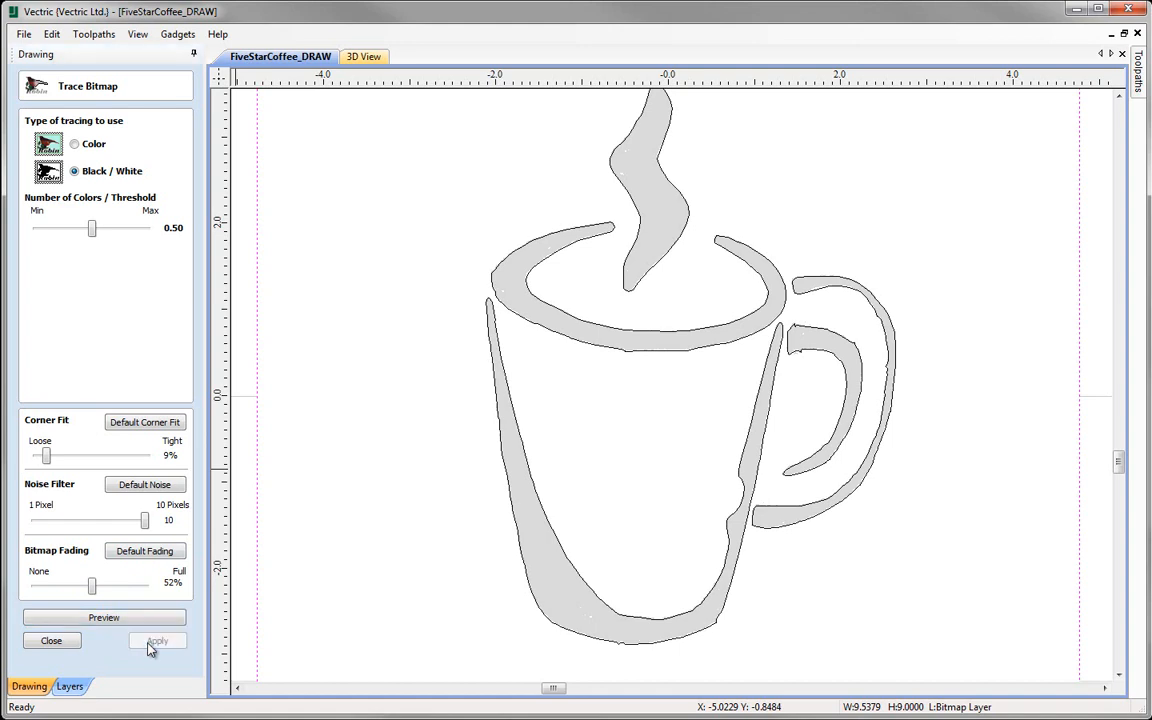
click(51, 641)
click(370, 568)
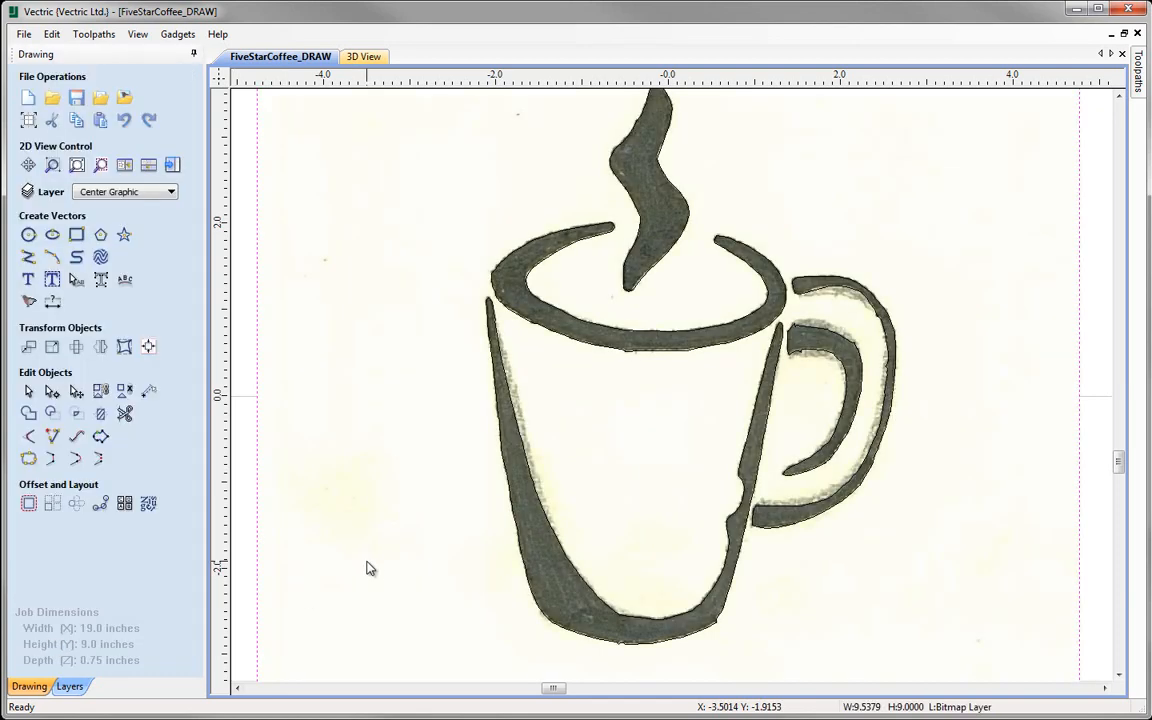
Hide the Bitmap Layer so only the traced mug vectors are displayed, and clear the selection
scroll(370, 568, down, 3)
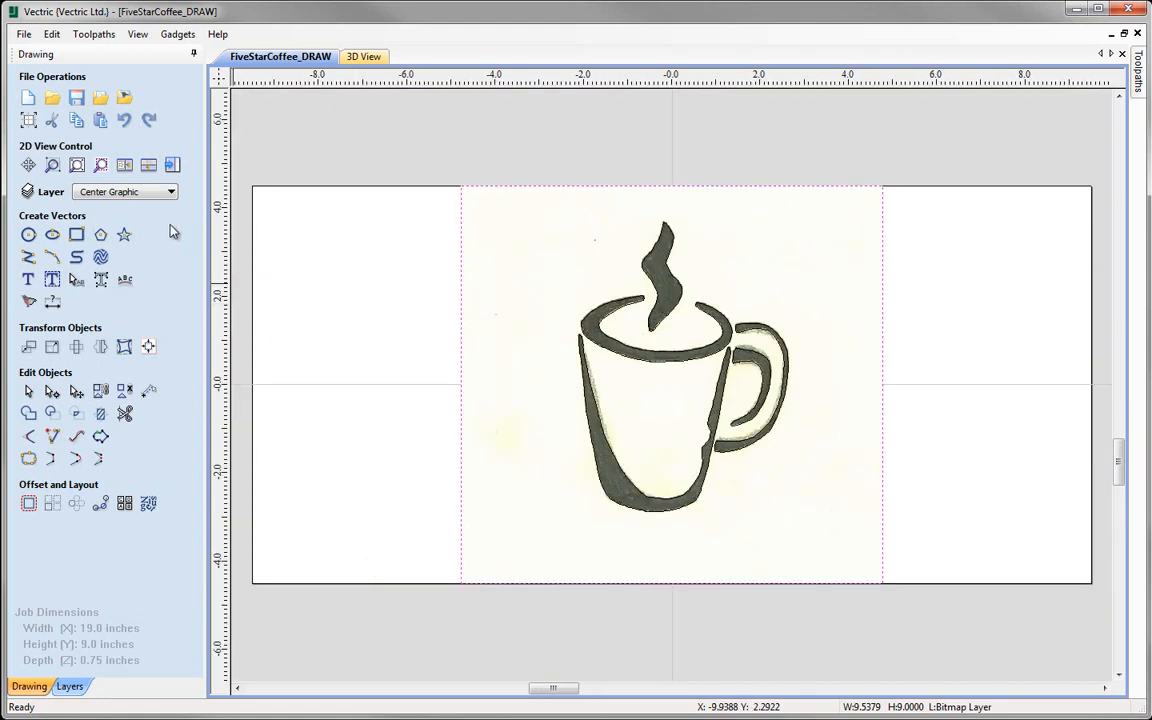
click(165, 191)
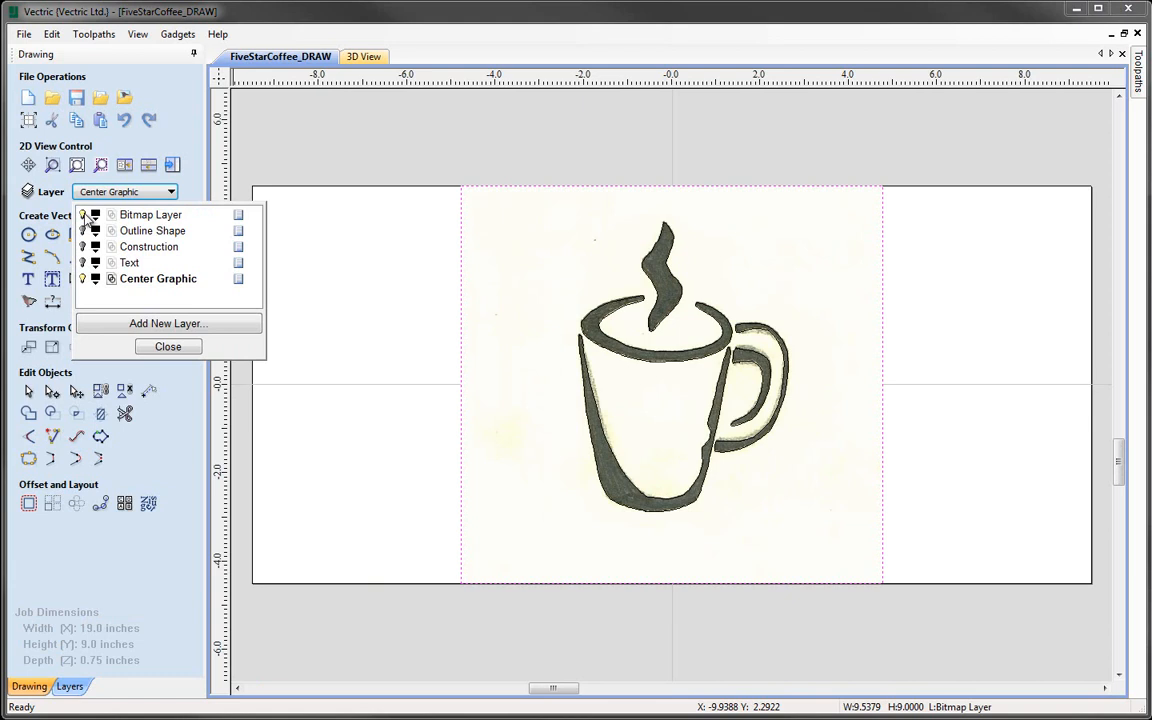
click(84, 215)
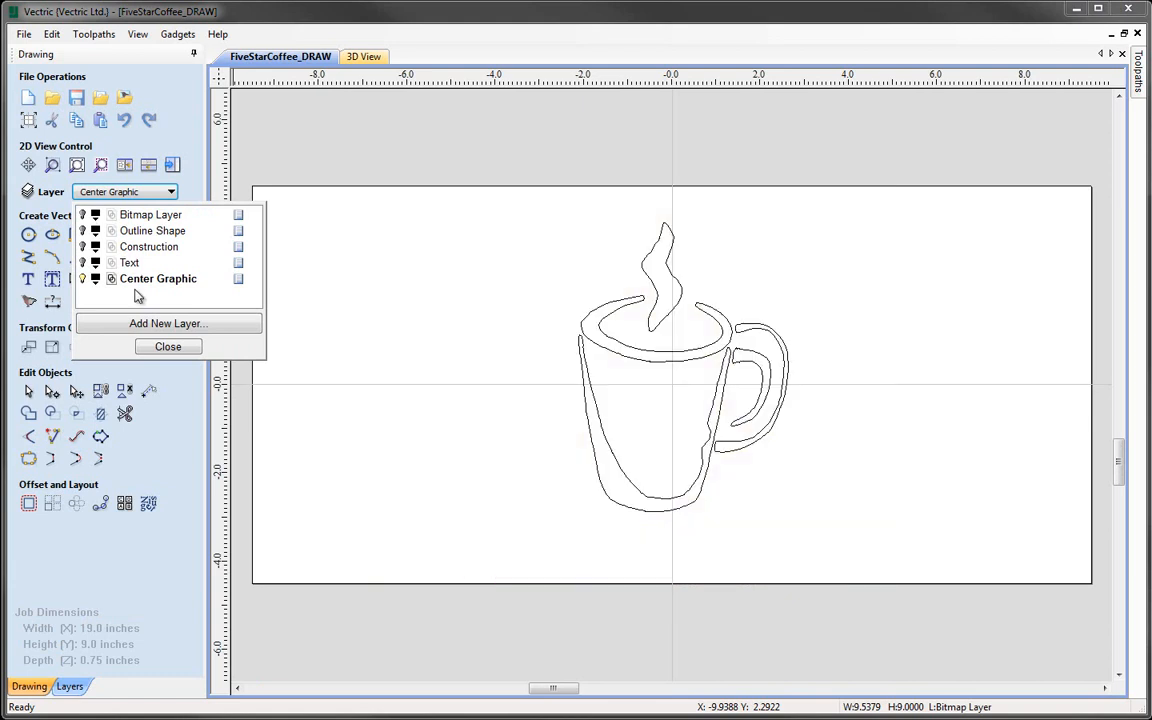
click(162, 345)
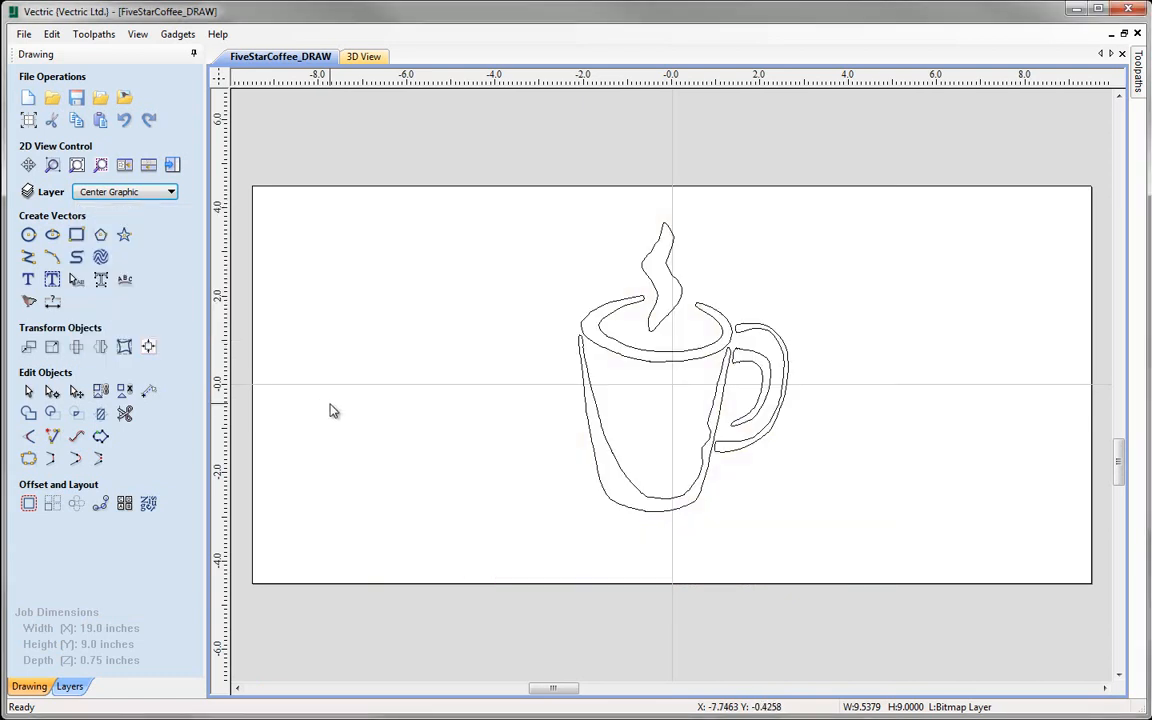
click(313, 495)
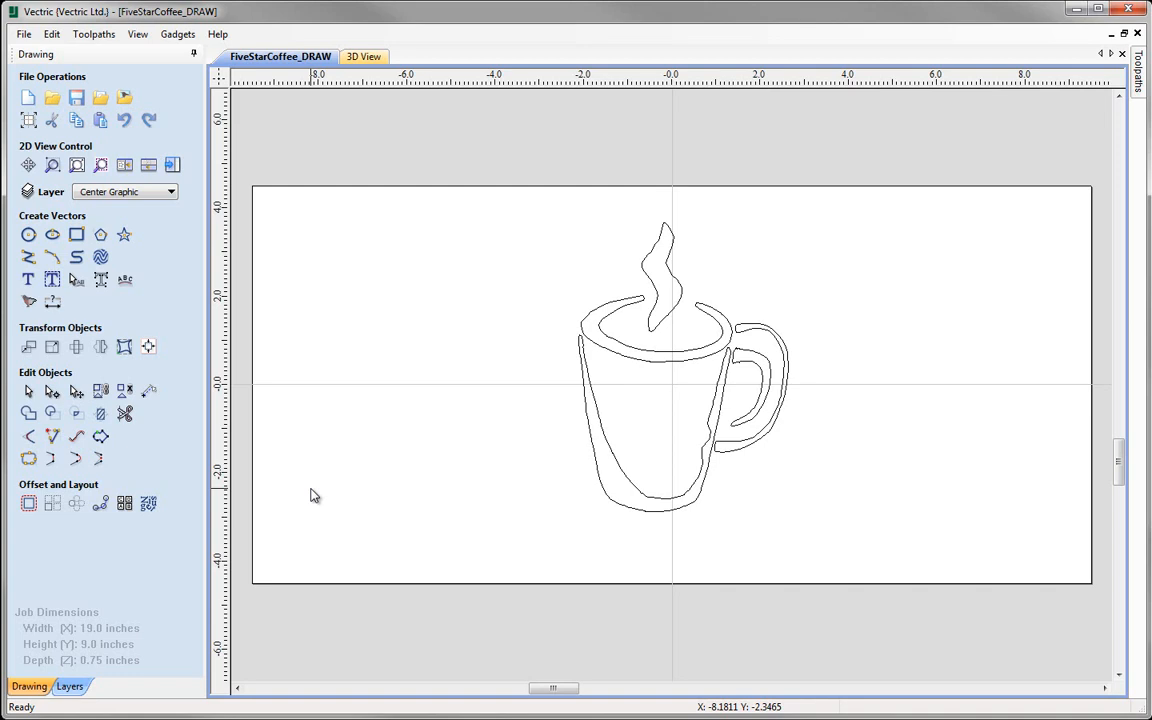
Examine the nodes along the traced mug body outline in node editing mode
click(53, 167)
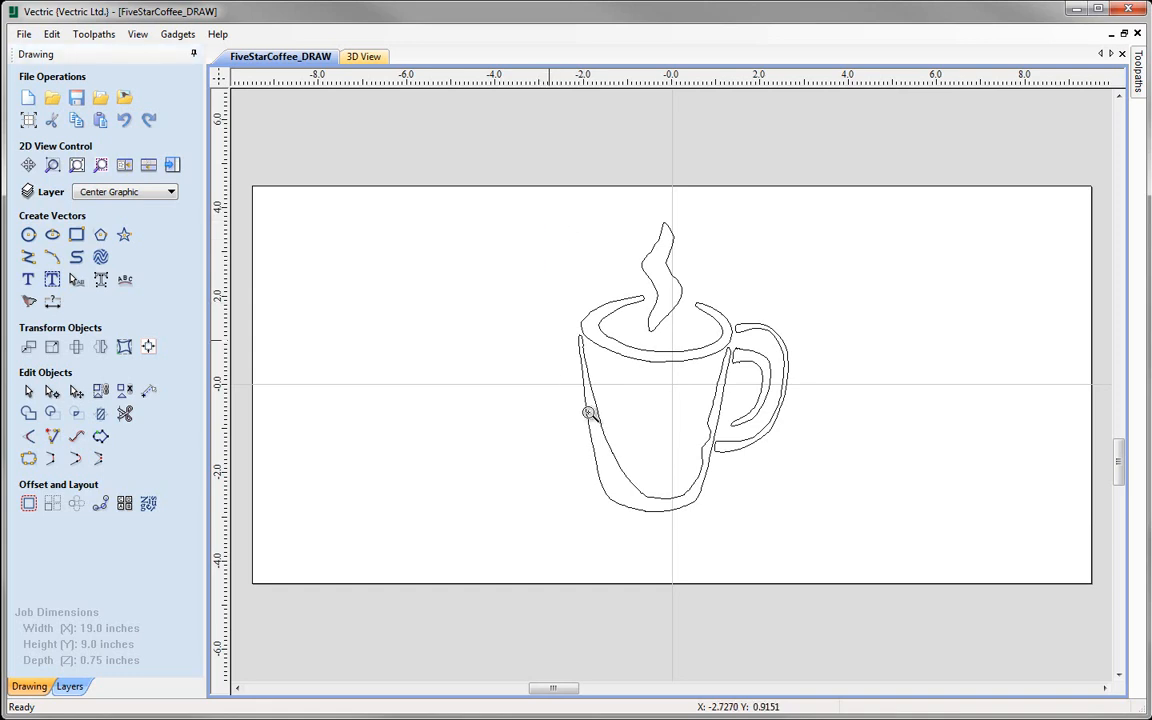
drag(540, 211, 825, 541)
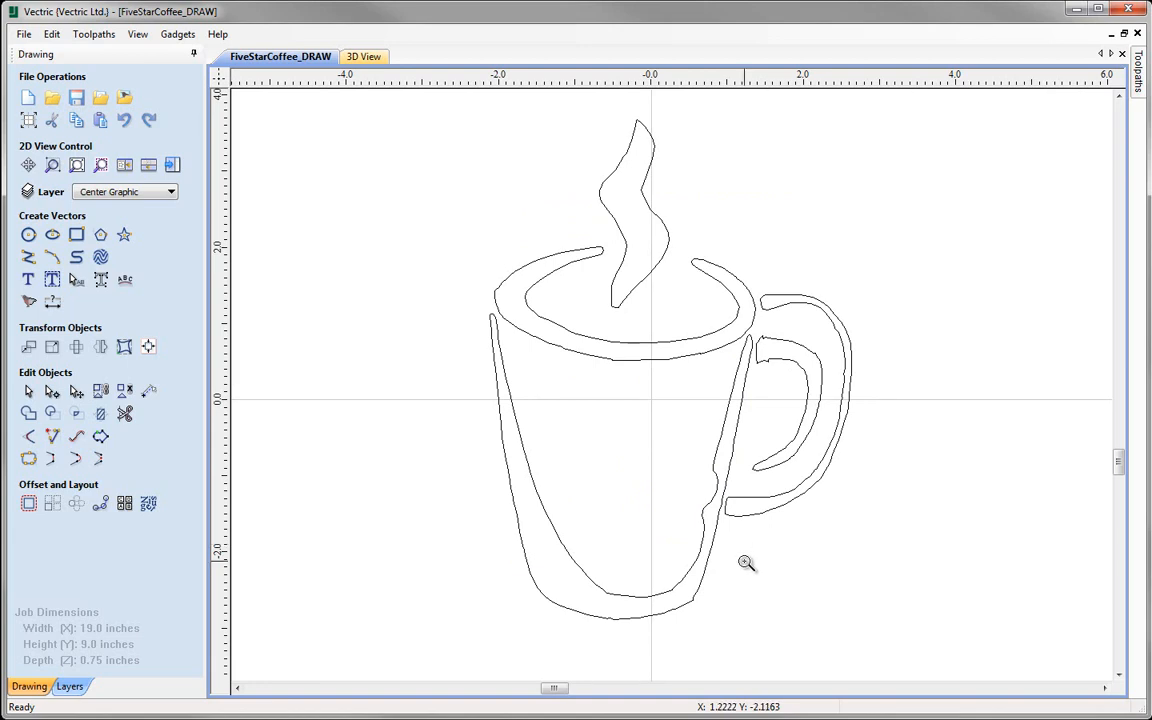
key(Escape)
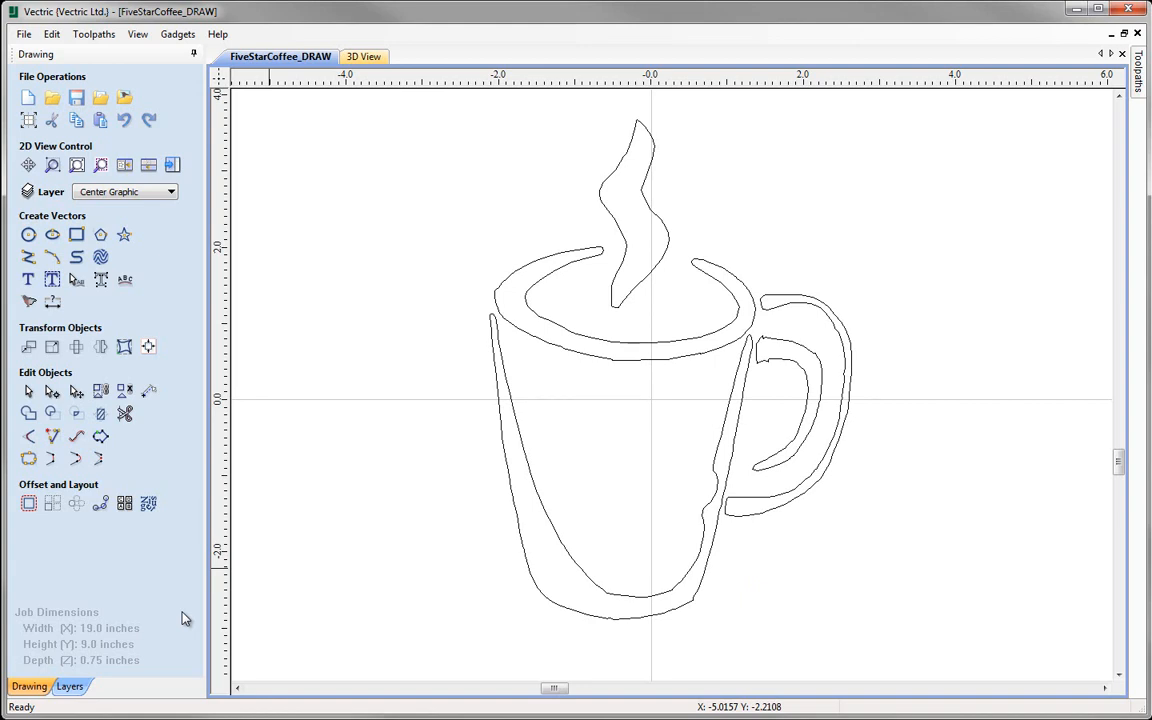
click(53, 393)
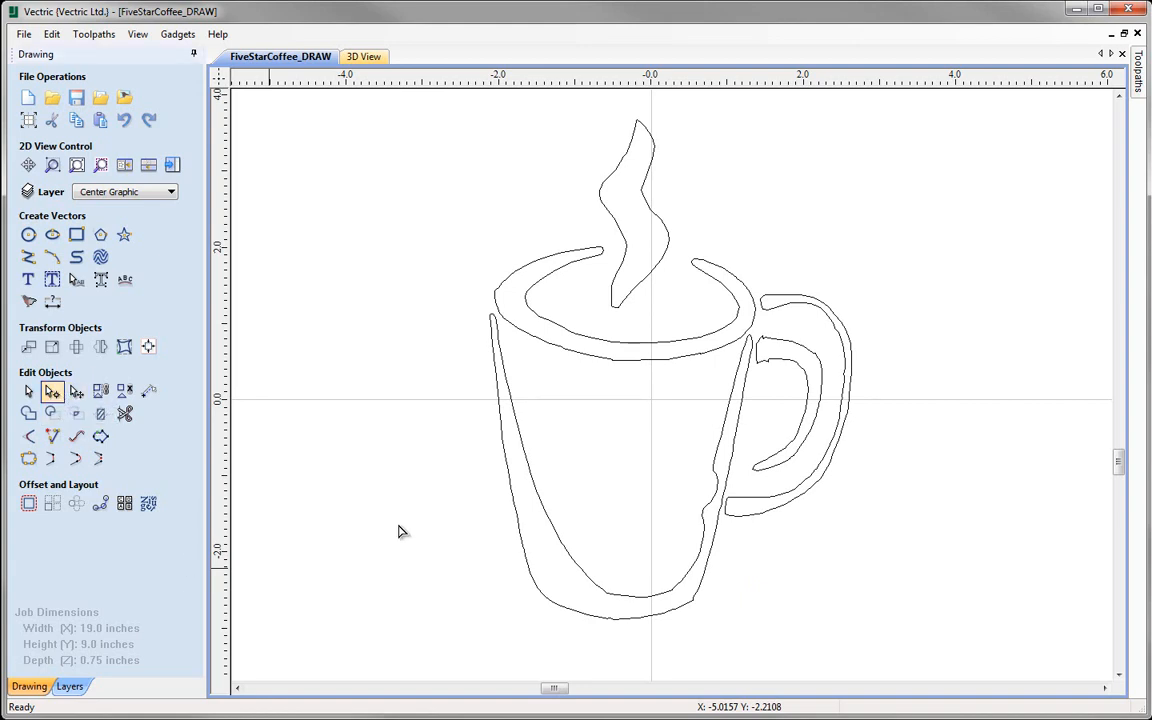
click(568, 610)
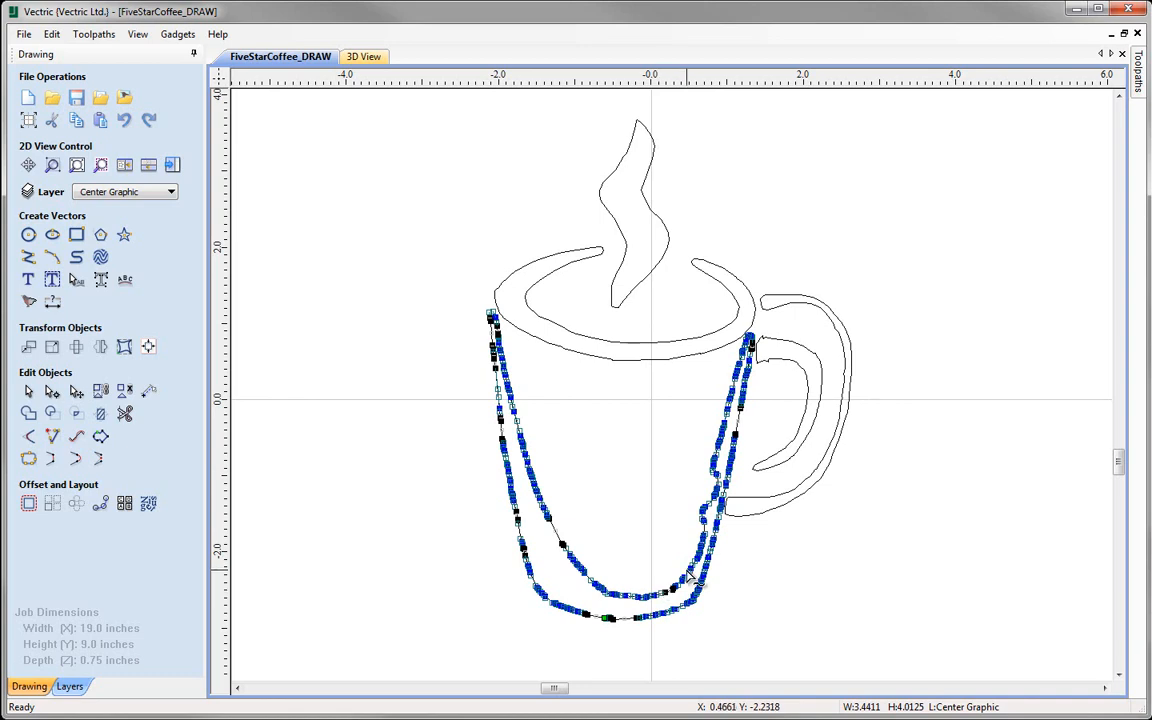
click(440, 487)
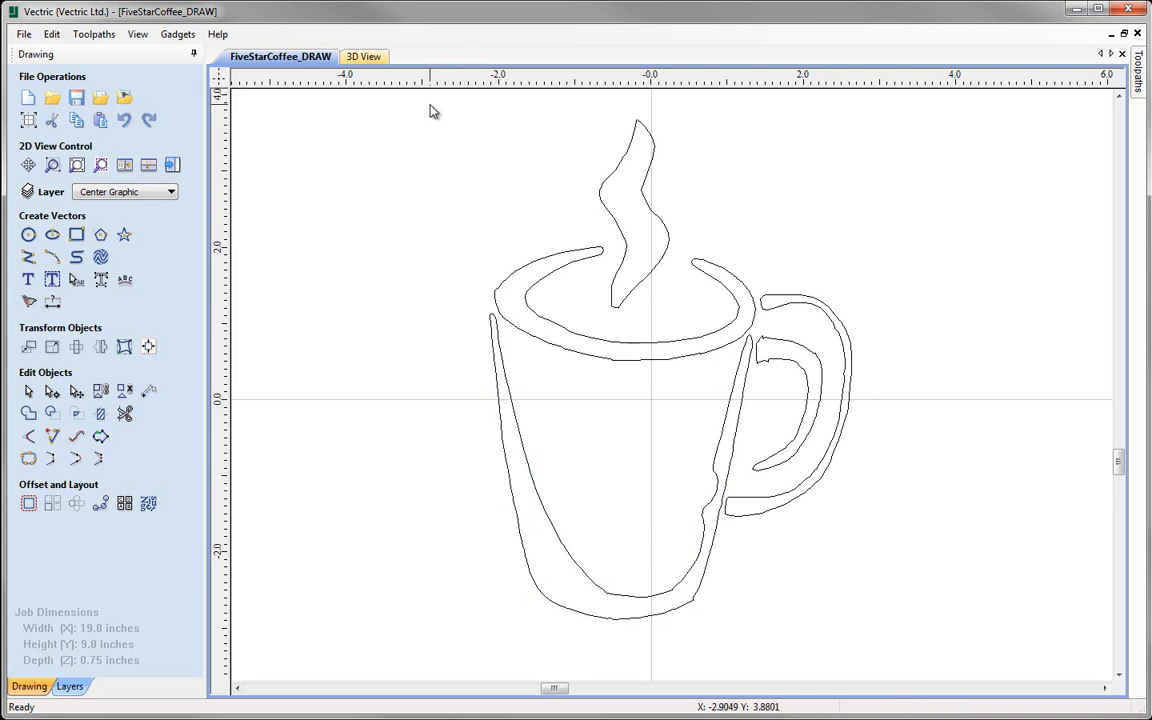
Fit Bezier Curves to all traced mug vectors with a 0.03 inch tolerance, without keeping sharp corners, replacing the selected vectors
drag(432, 110, 873, 634)
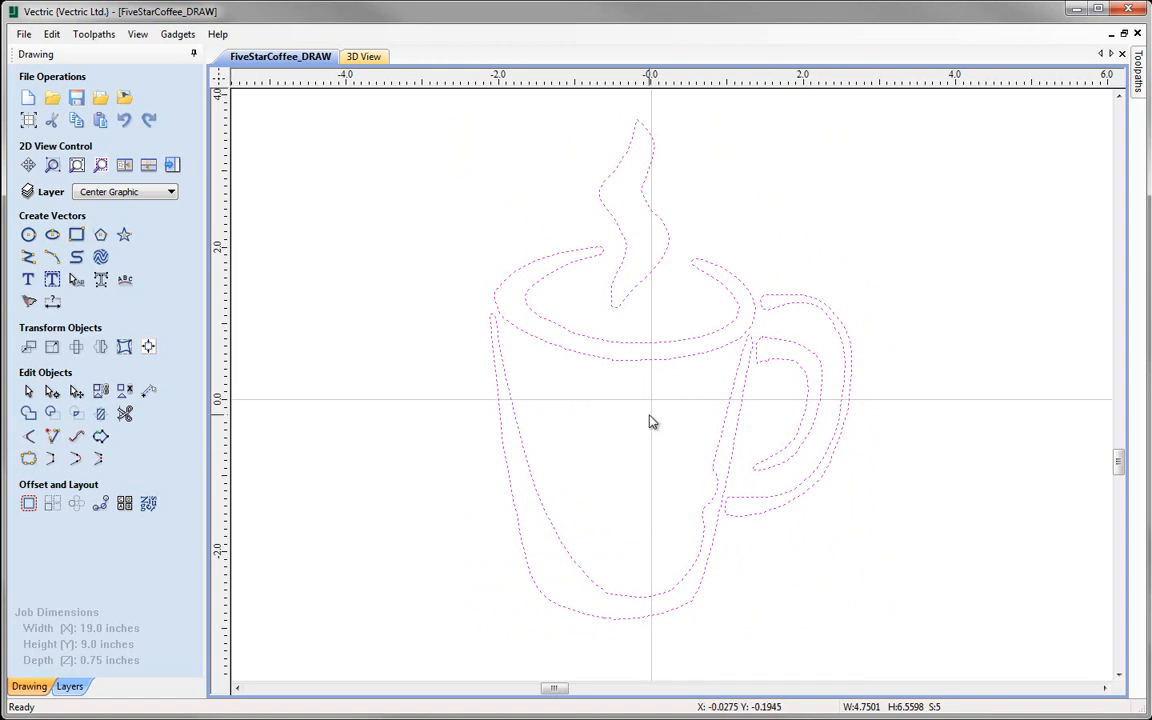
click(77, 437)
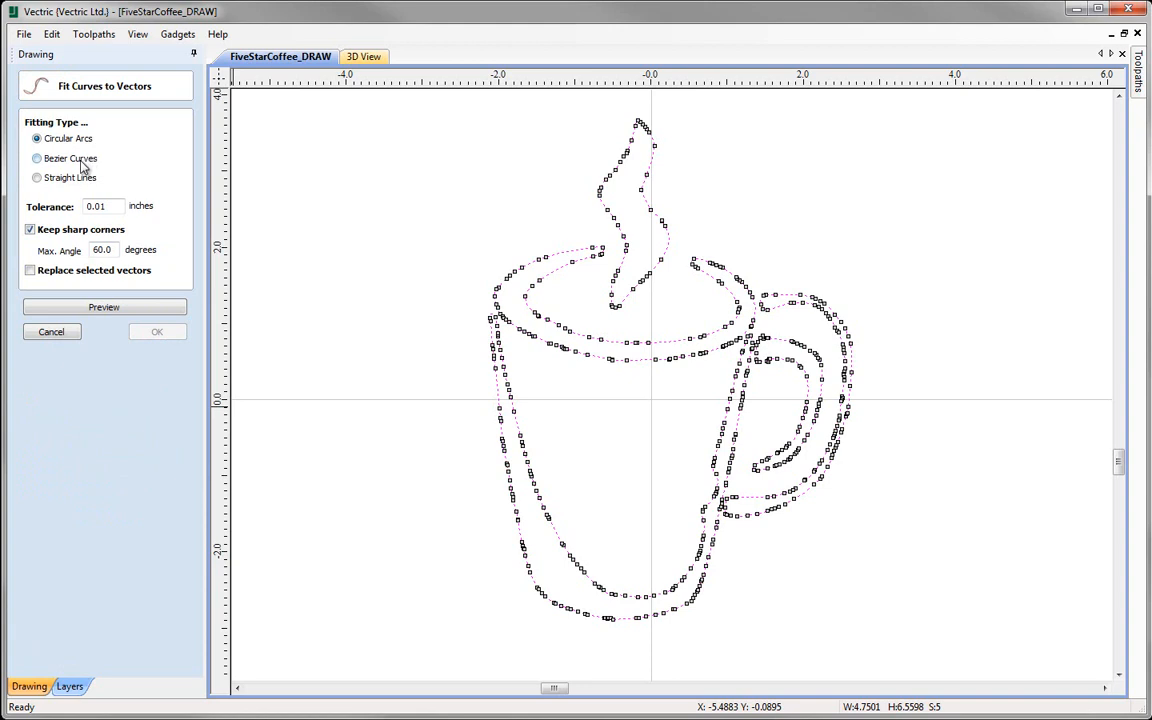
click(36, 160)
drag(108, 206, 60, 211)
text(0.03)
click(31, 230)
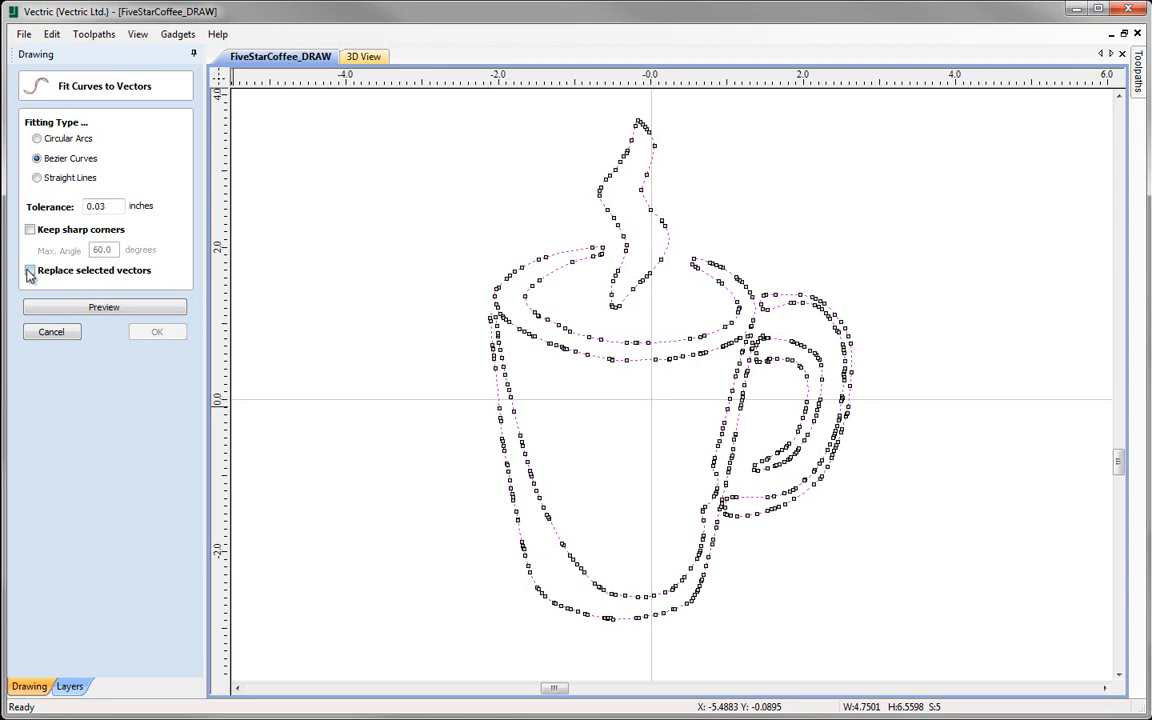
click(107, 308)
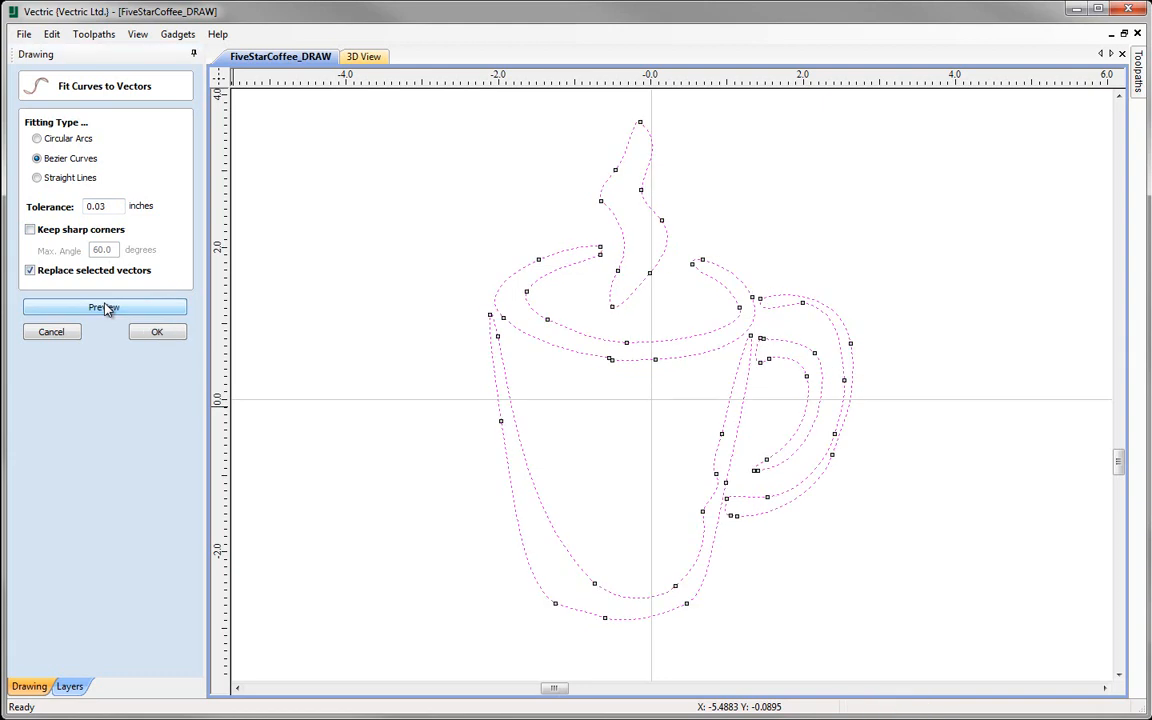
click(155, 334)
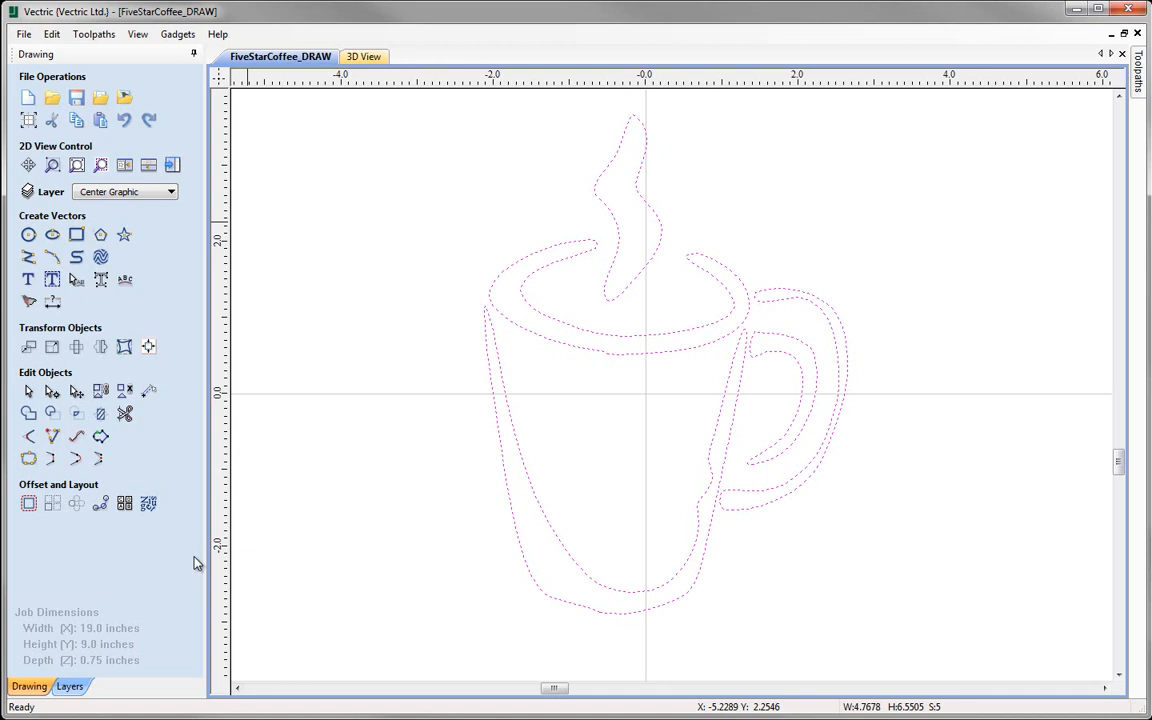
Delete the start node on the mug body's bottom edge and adjust the neighbouring node's control handle to deepen the base curve
click(52, 391)
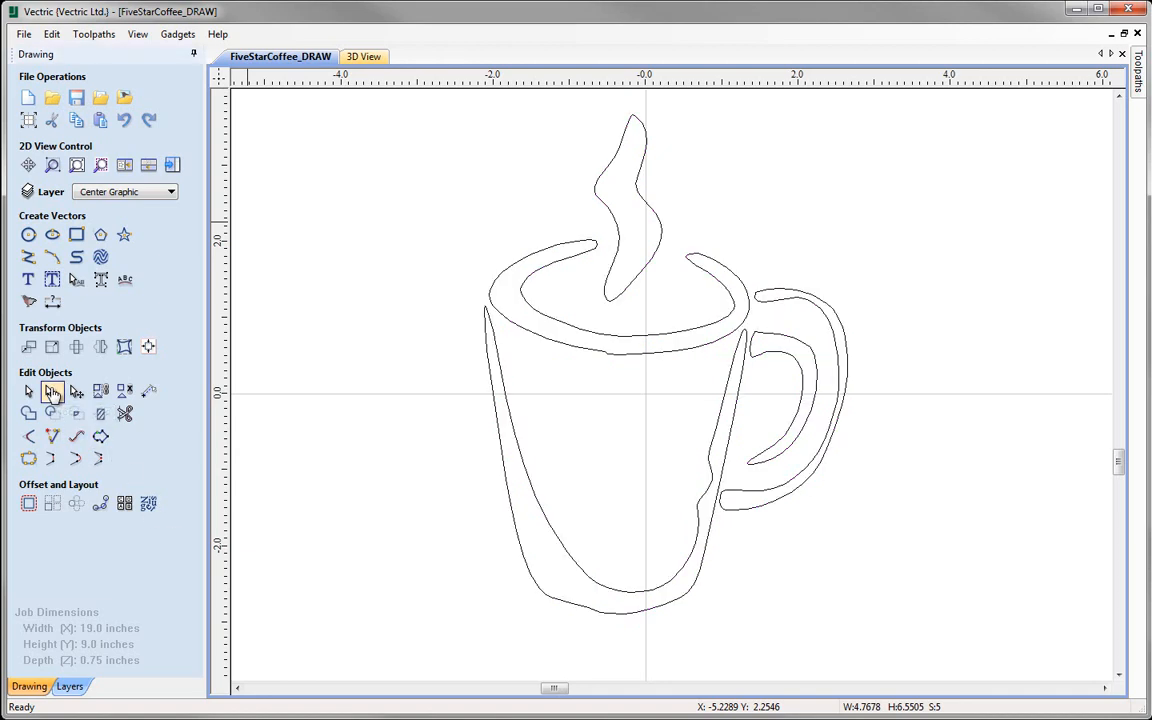
click(581, 612)
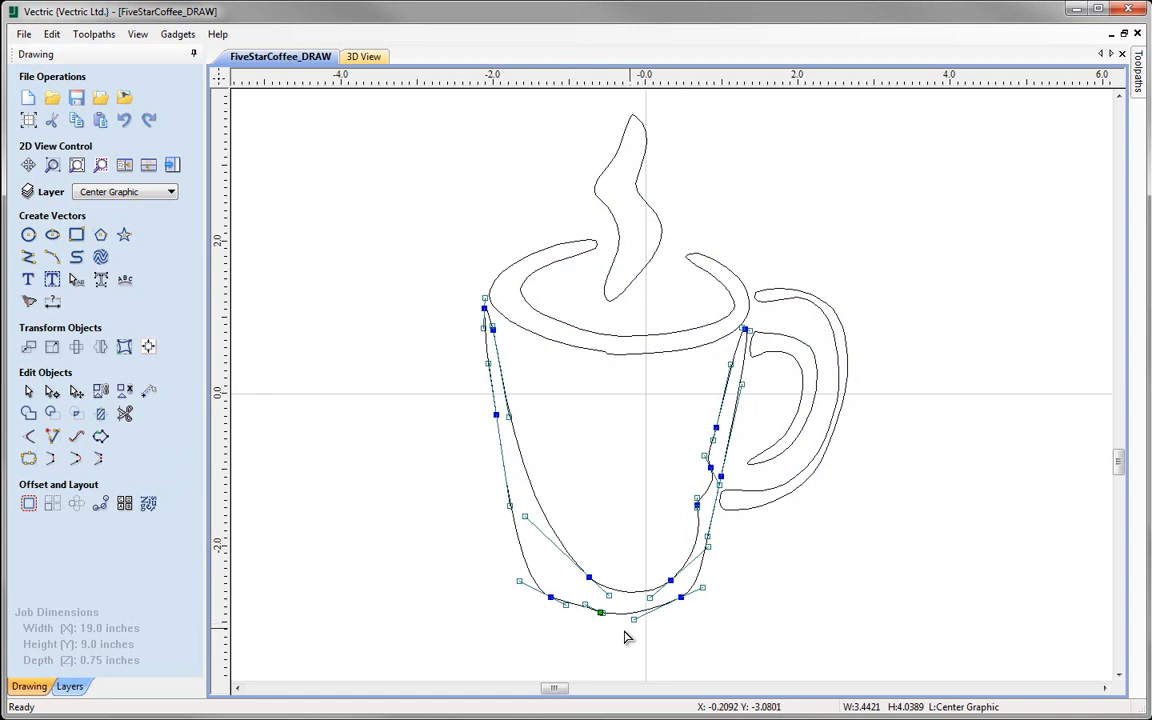
scroll(624, 637, up, 4)
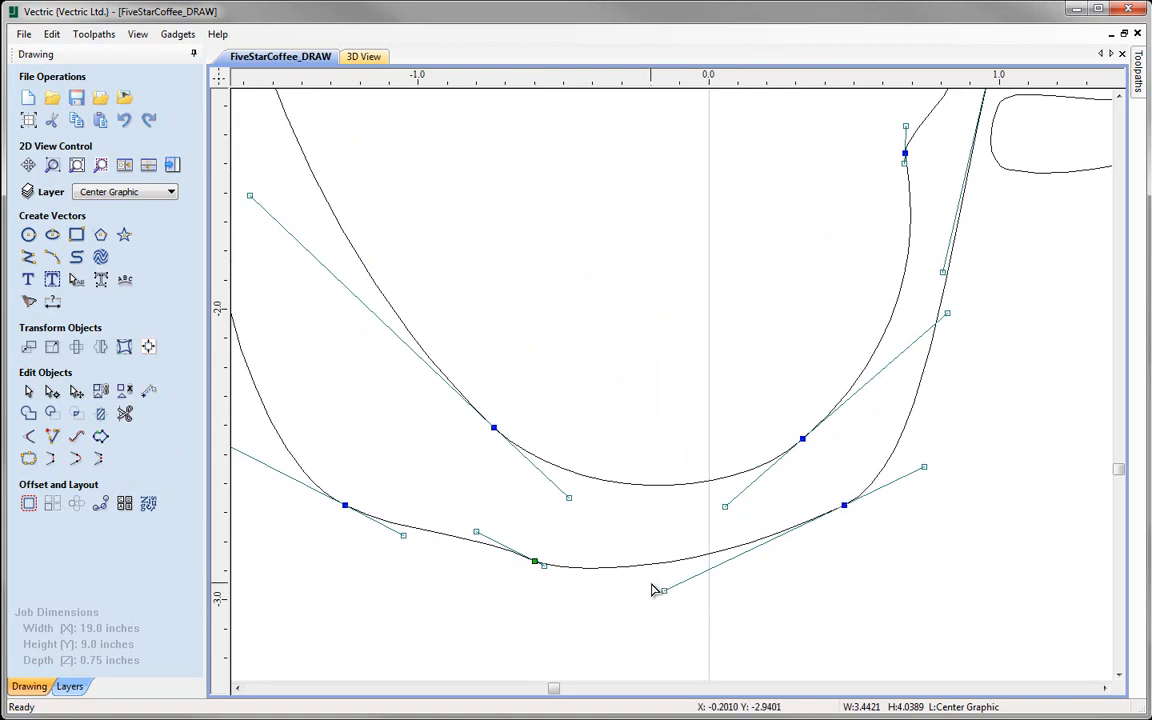
right_click(536, 561)
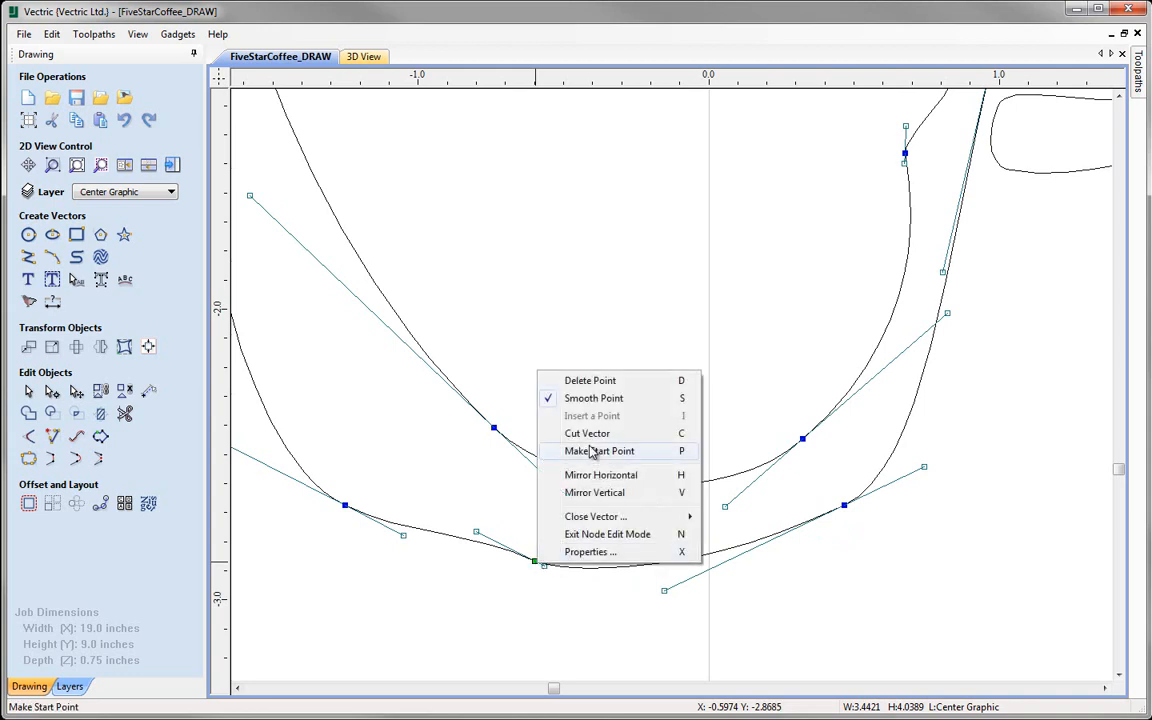
click(630, 389)
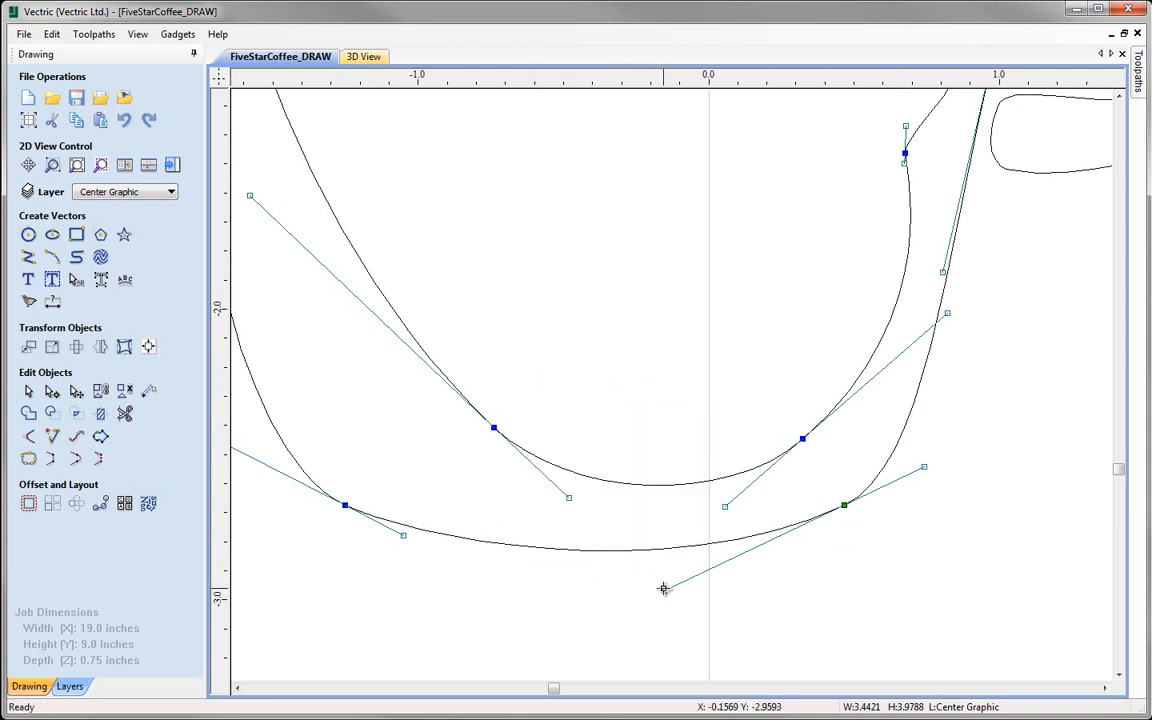
drag(663, 588, 646, 610)
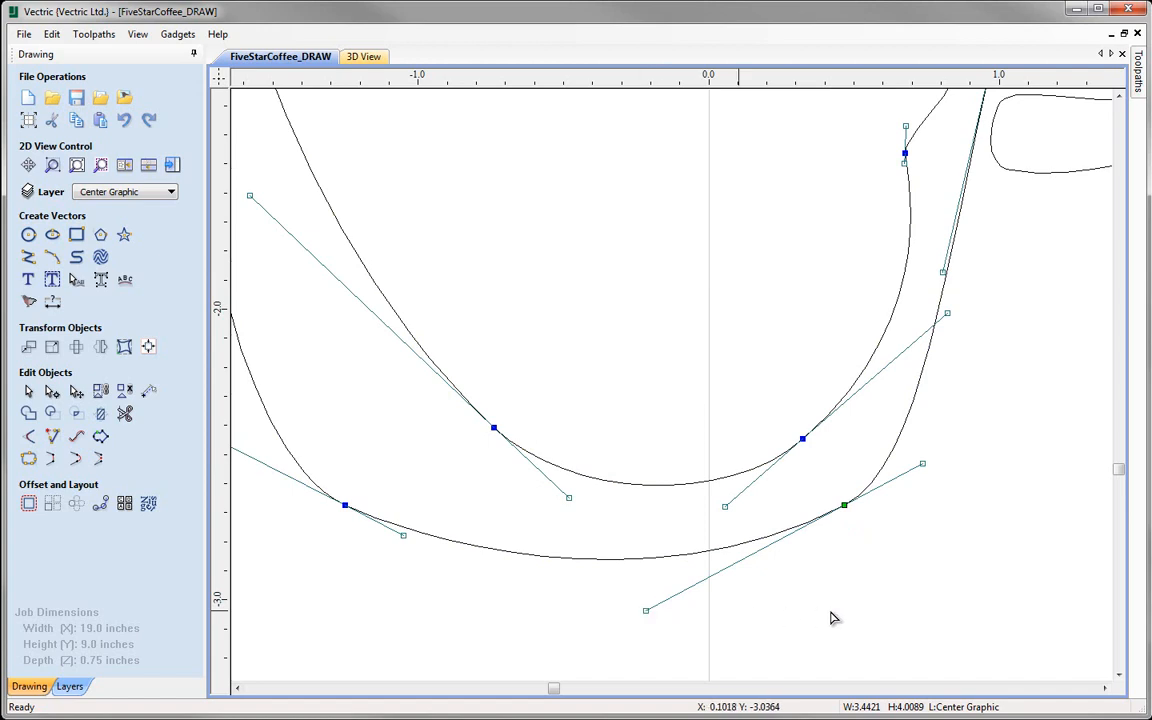
click(861, 589)
Delete the start node causing the small kink in the mug rim's lower outer edge
scroll(859, 589, down, 3)
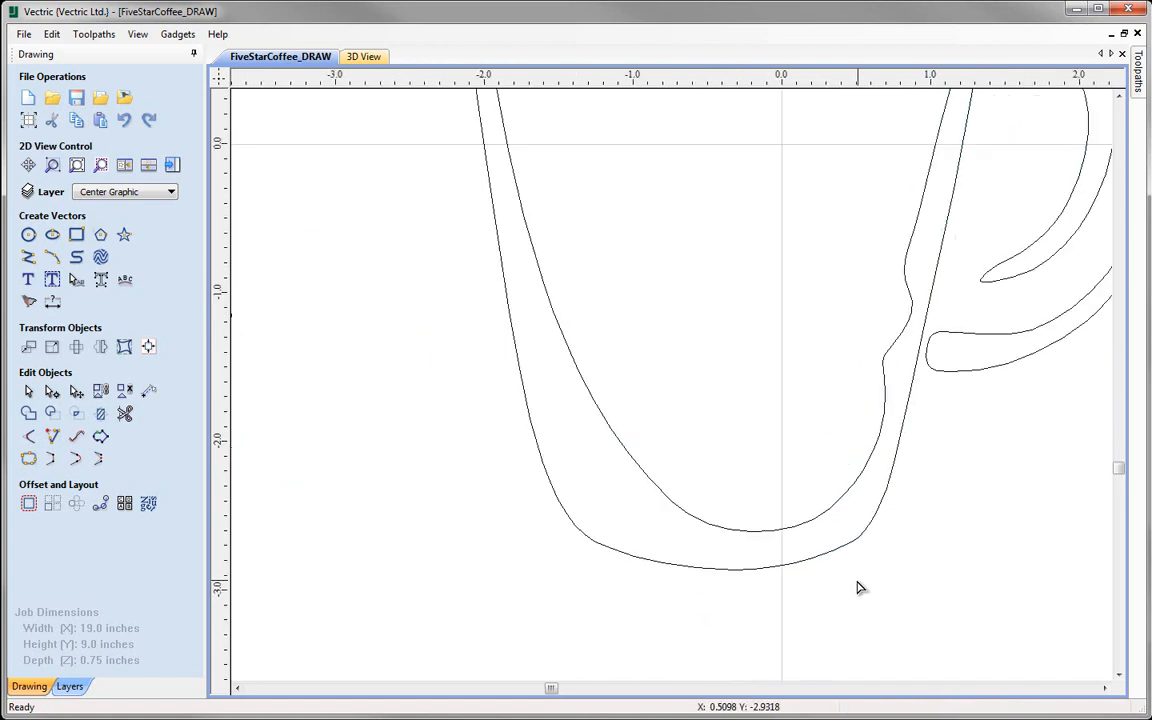
middle_drag(823, 380, 688, 469)
click(640, 258)
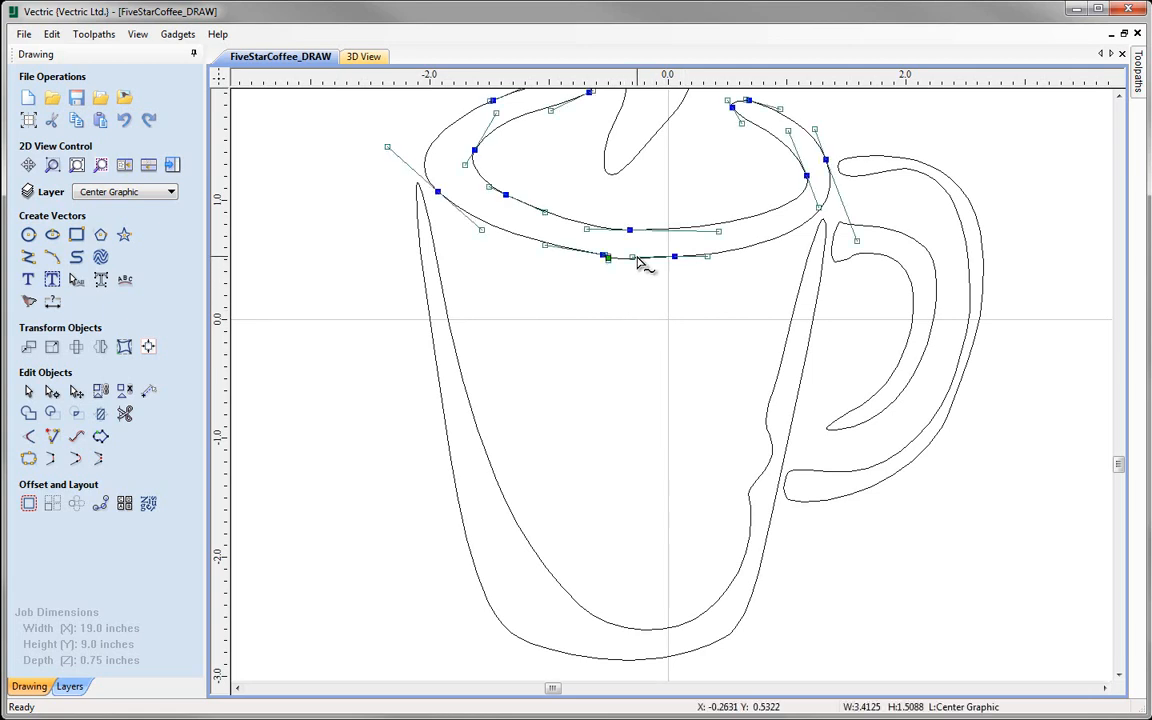
scroll(594, 280, up, 1)
scroll(596, 276, up, 3)
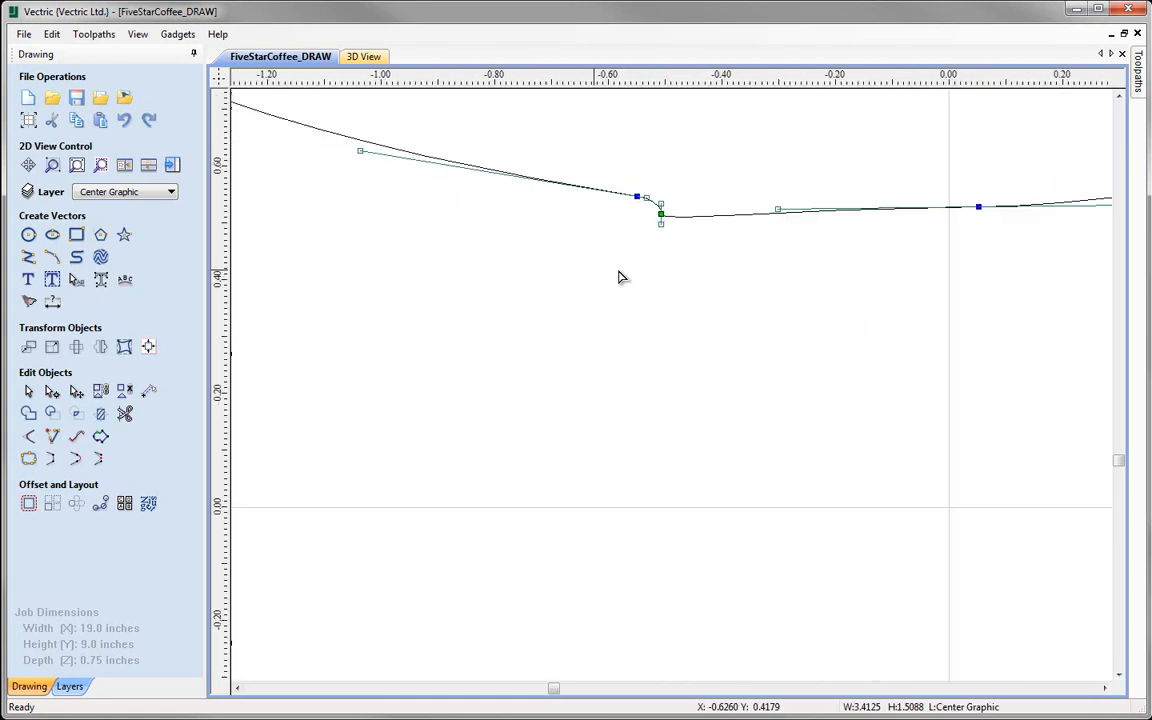
middle_drag(620, 275, 628, 431)
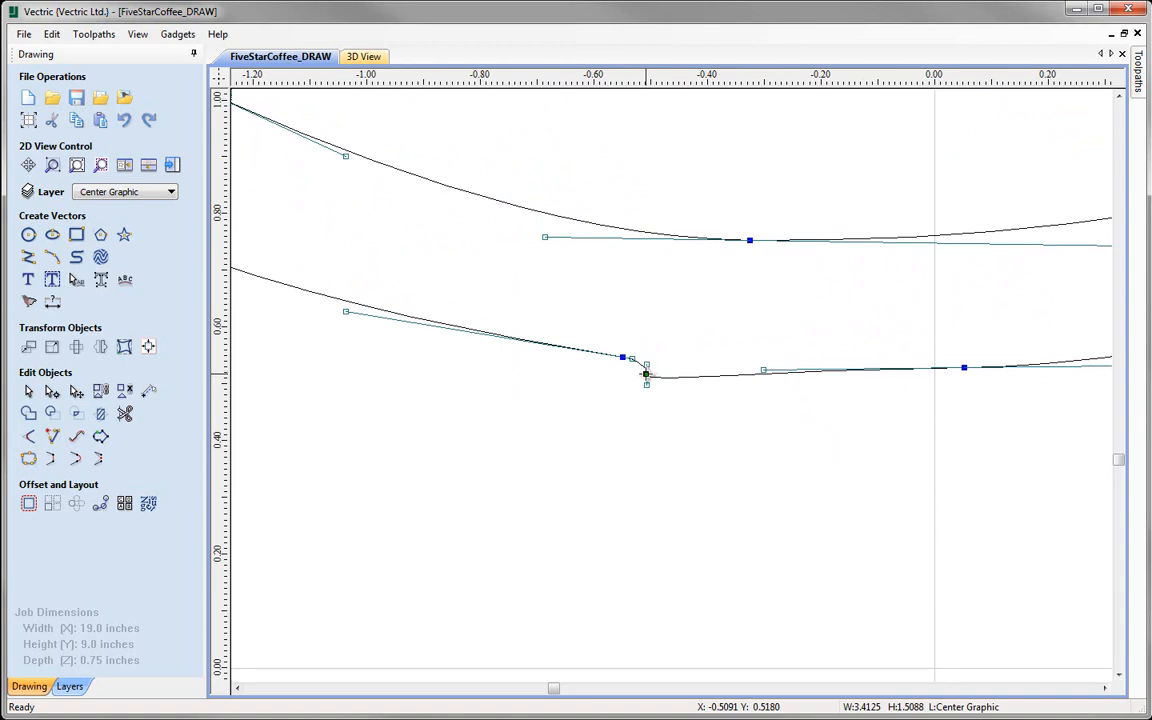
key(d)
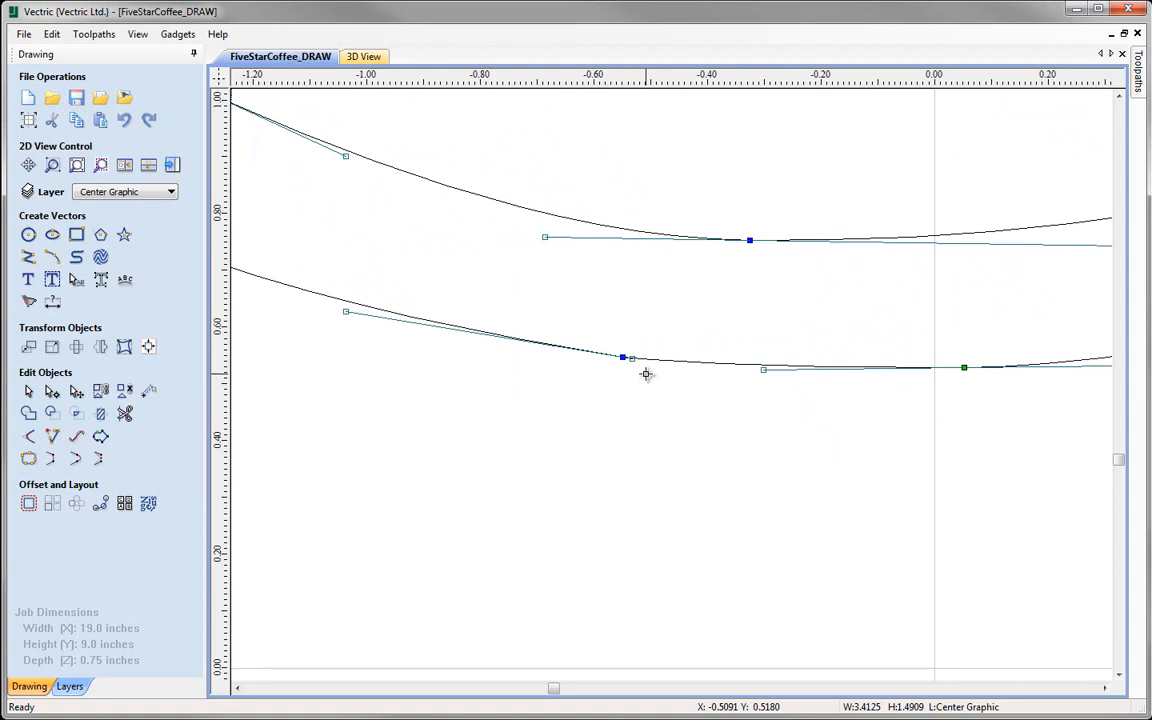
scroll(646, 374, down, 4)
click(705, 442)
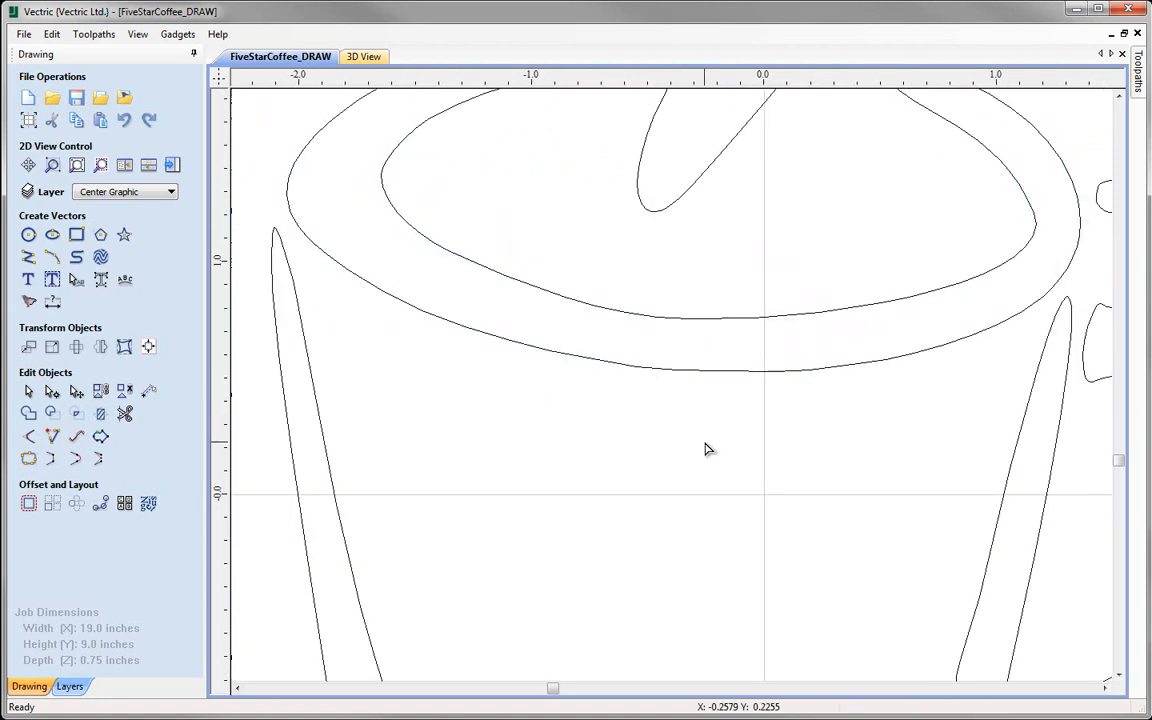
scroll(705, 449, down, 1)
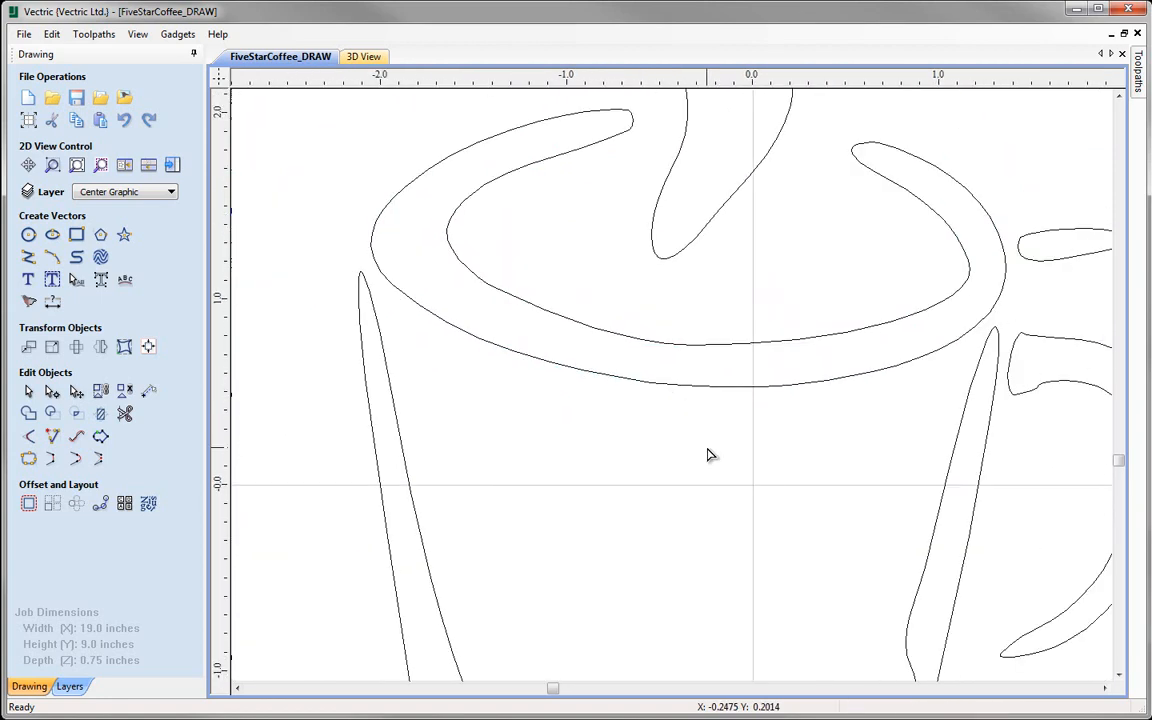
Examine the smoothed curves of the mug's rim, handle, body and steam for remaining irregularities
scroll(707, 455, up, 1)
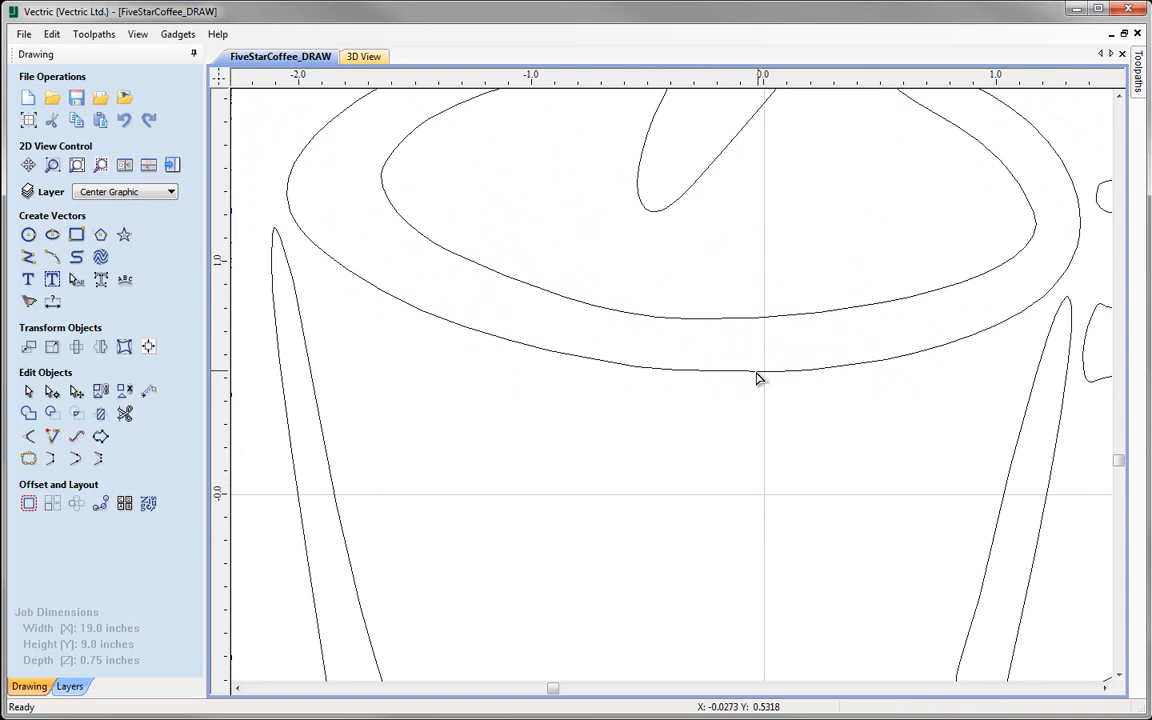
scroll(757, 372, down, 2)
middle_drag(831, 393, 588, 382)
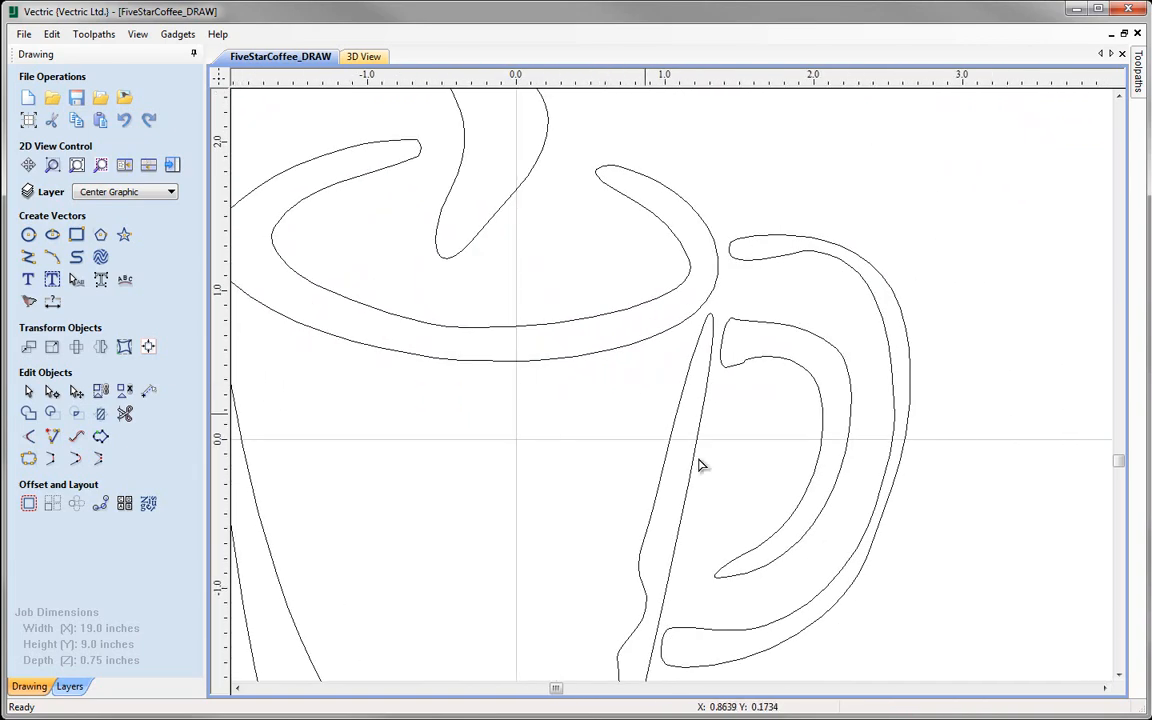
middle_drag(722, 503, 713, 418)
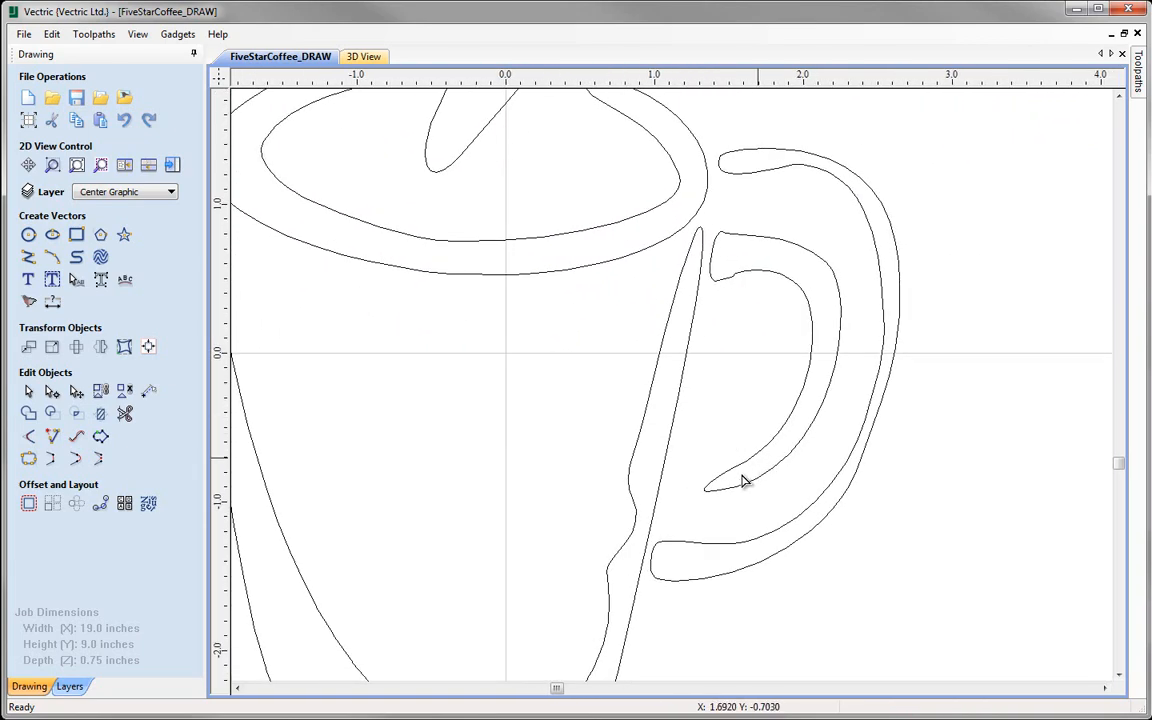
mouse_move(743, 481)
middle_down()
mouse_move(733, 458)
mouse_move(740, 391)
mouse_move(725, 373)
mouse_move(742, 339)
middle_up()
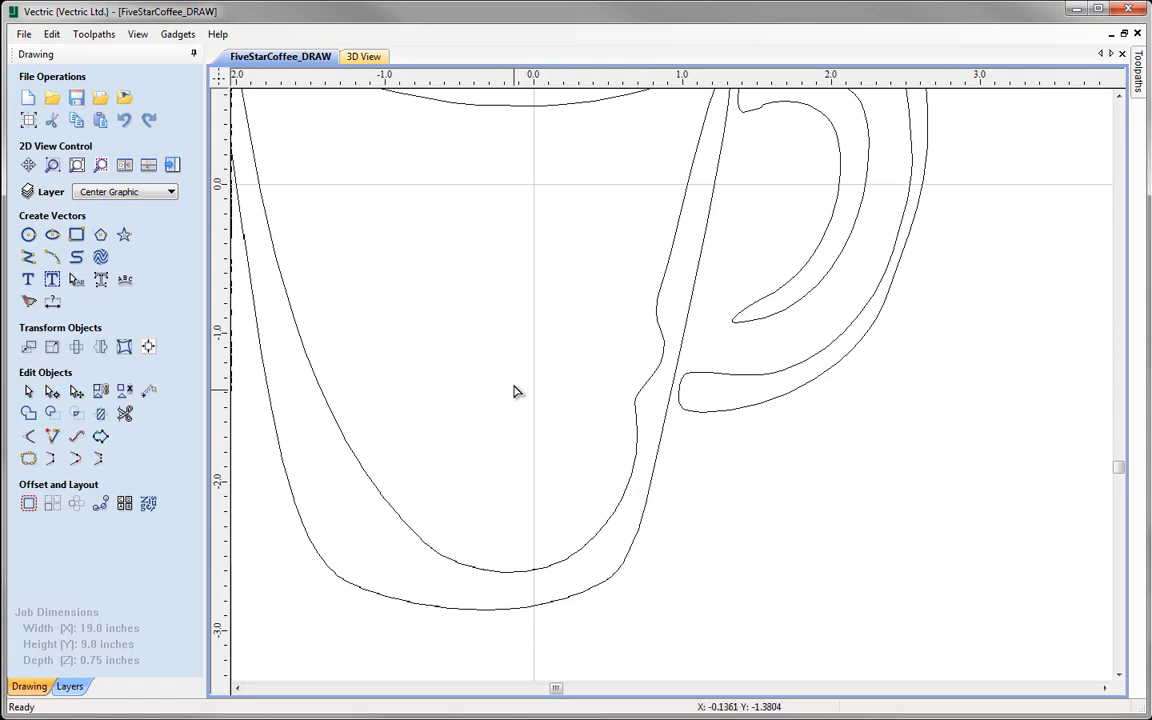
scroll(535, 414, down, 5)
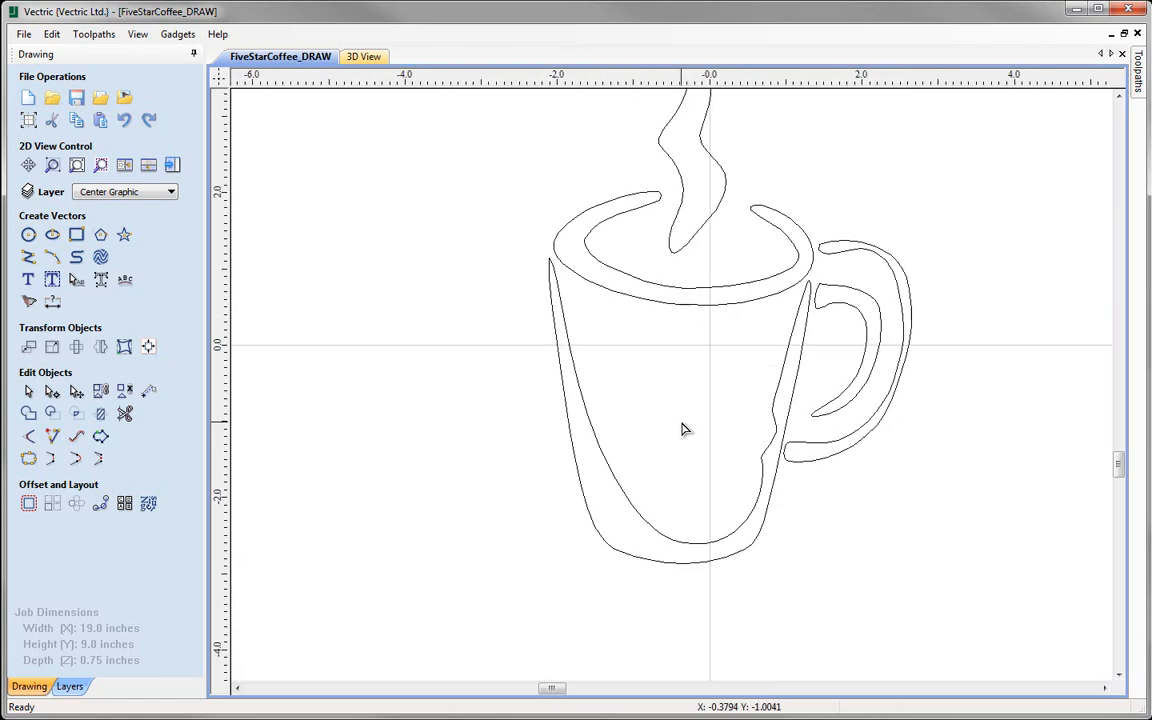
middle_drag(707, 406, 622, 470)
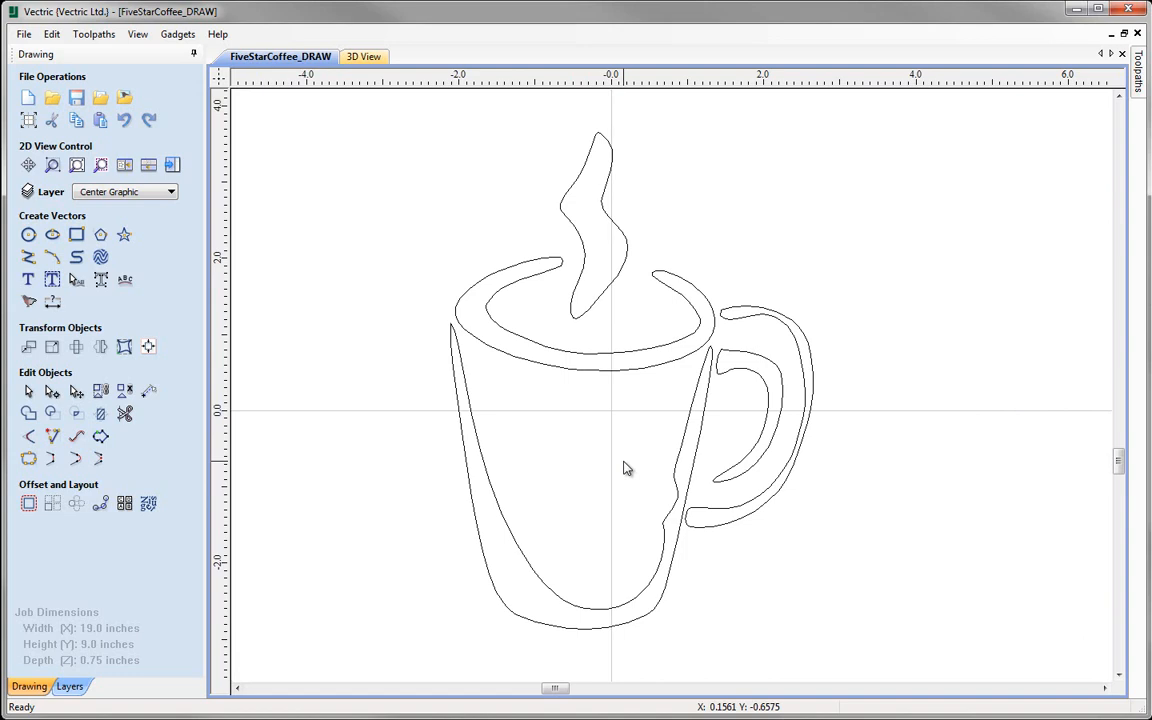
Select all the mug vectors, including the handle and steam, and group them into one object
key(F6)
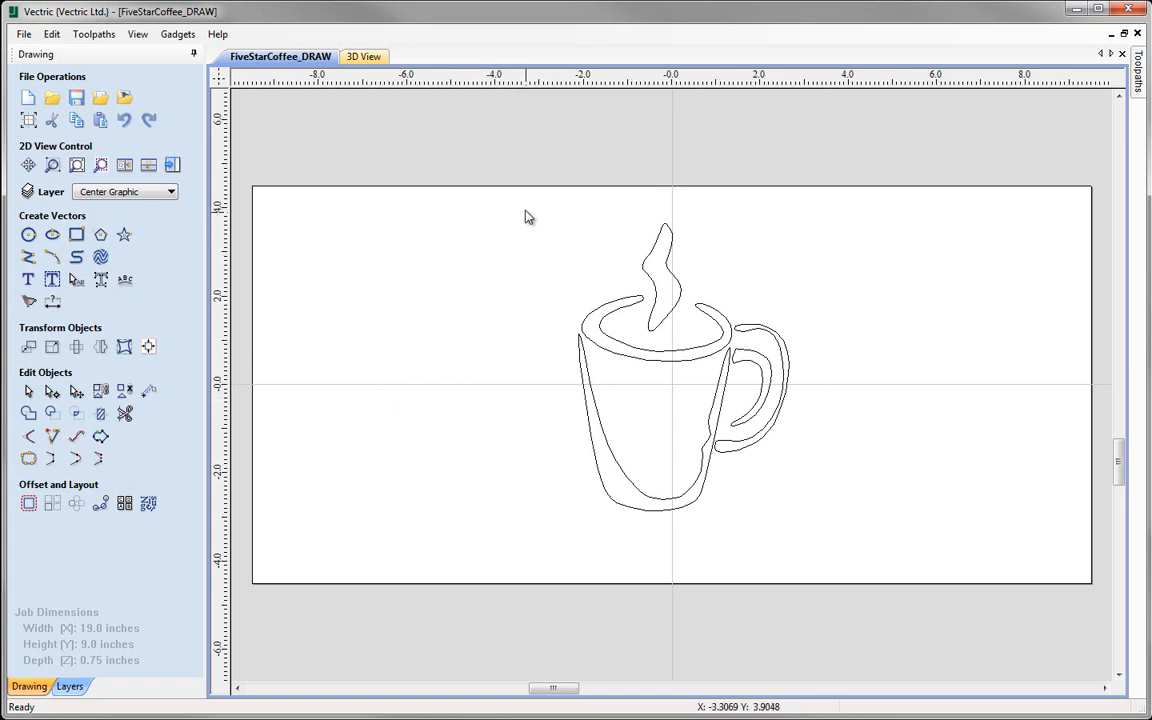
drag(527, 211, 811, 549)
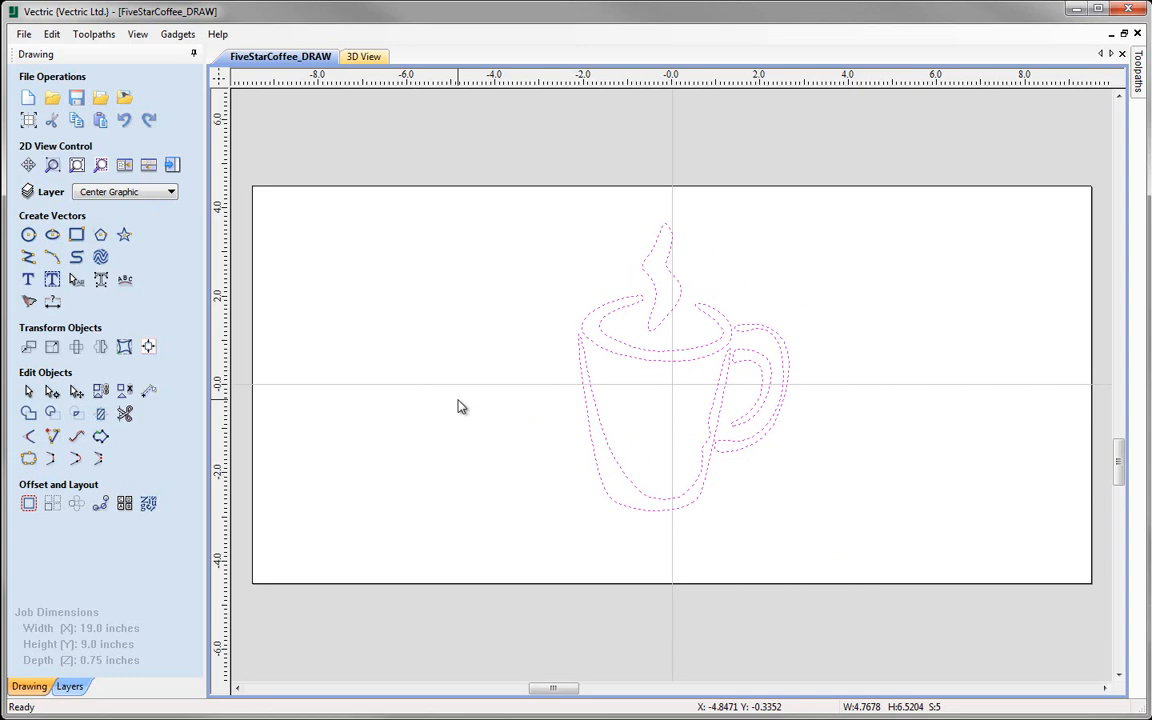
key(Escape)
Make the Outline Shape and Text layers visible alongside the Center Graphic layer
click(170, 192)
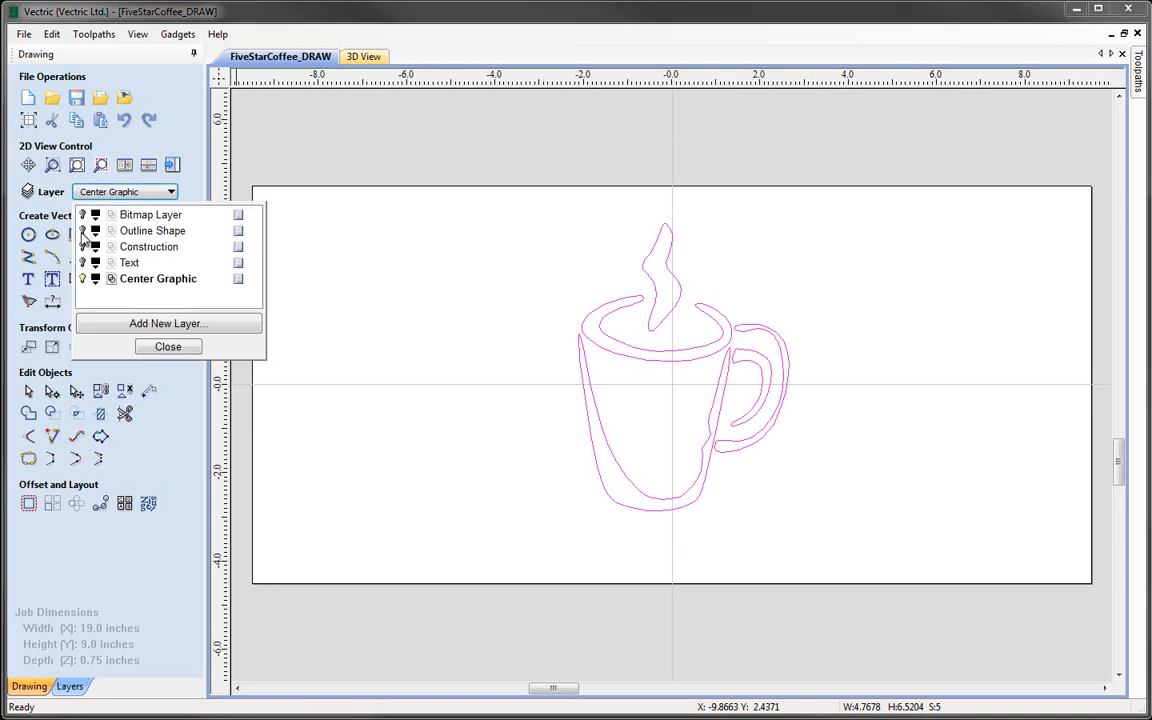
click(82, 231)
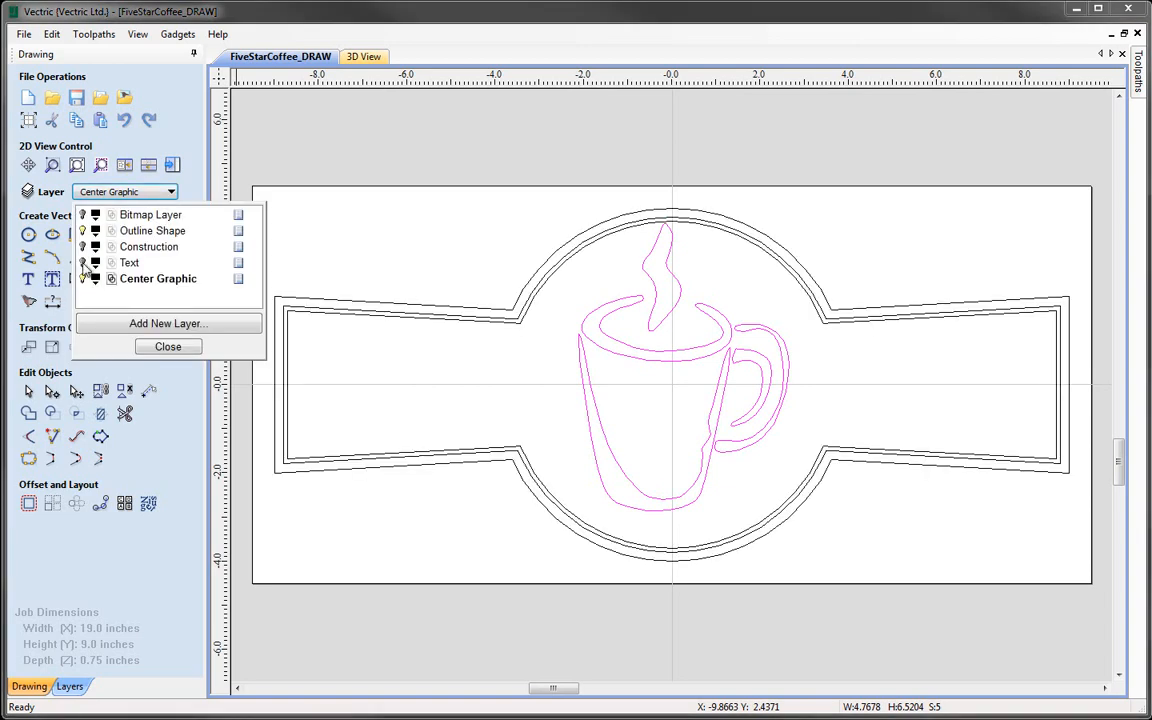
click(82, 263)
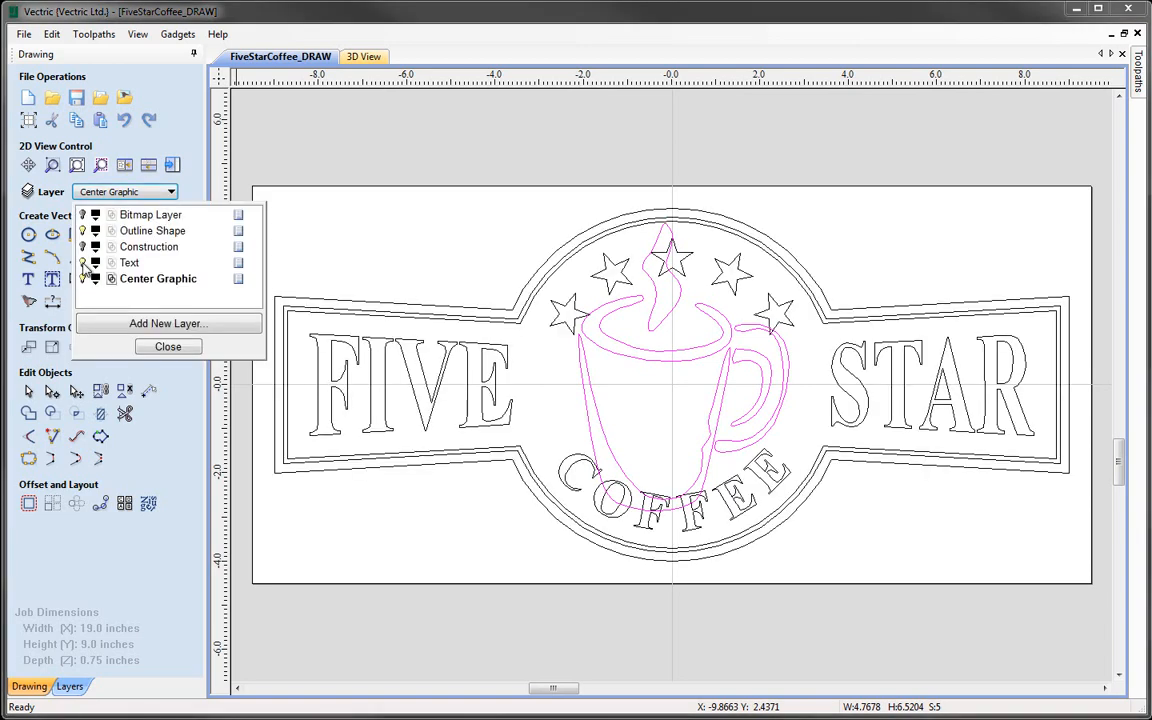
click(168, 347)
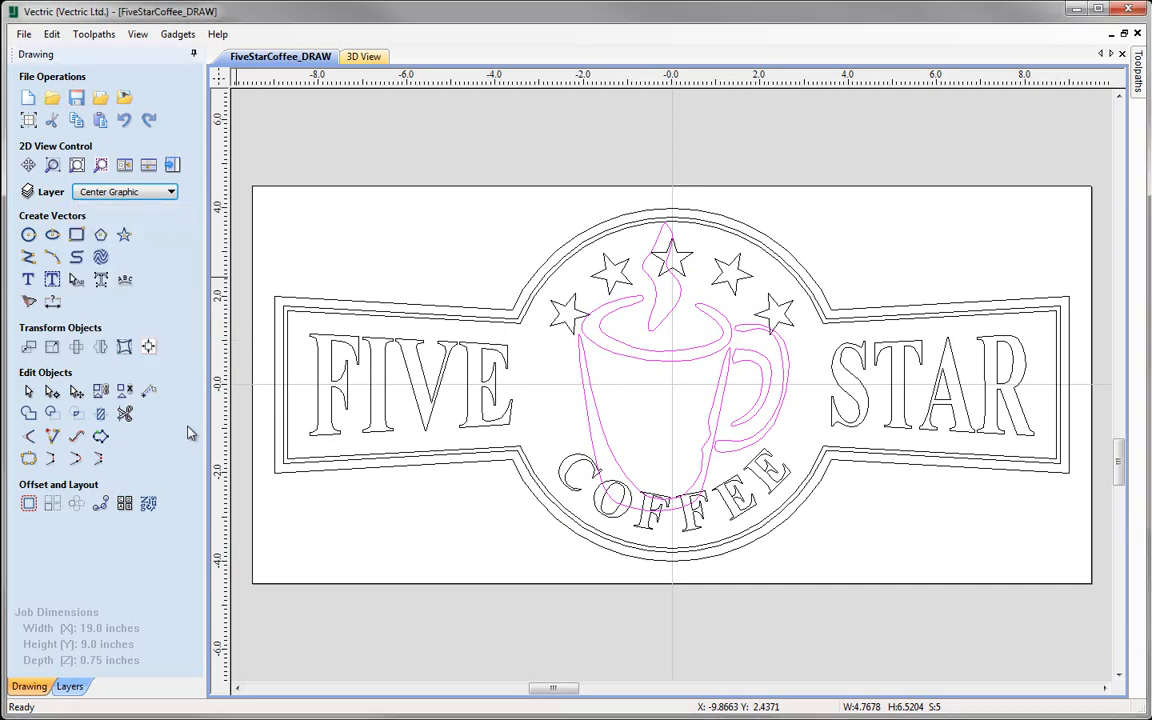
Scale the grouped mug down proportionally about its center to about 3.37 by 4.61 inches
click(680, 356)
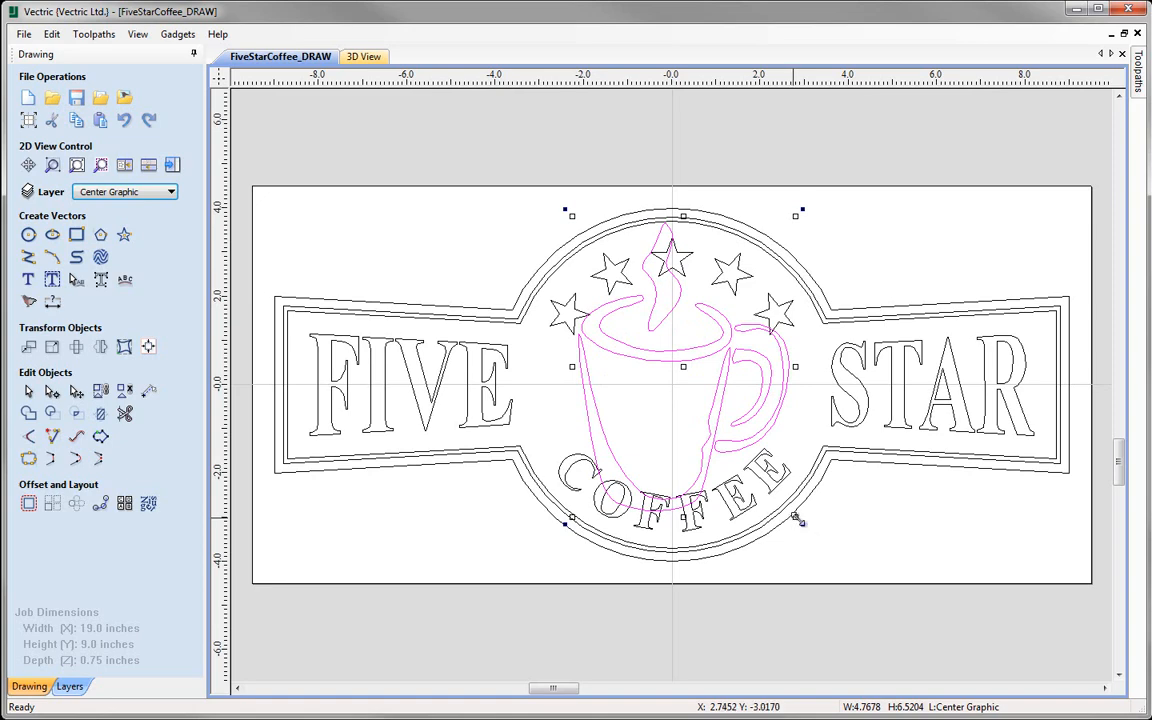
drag(795, 520, 764, 475)
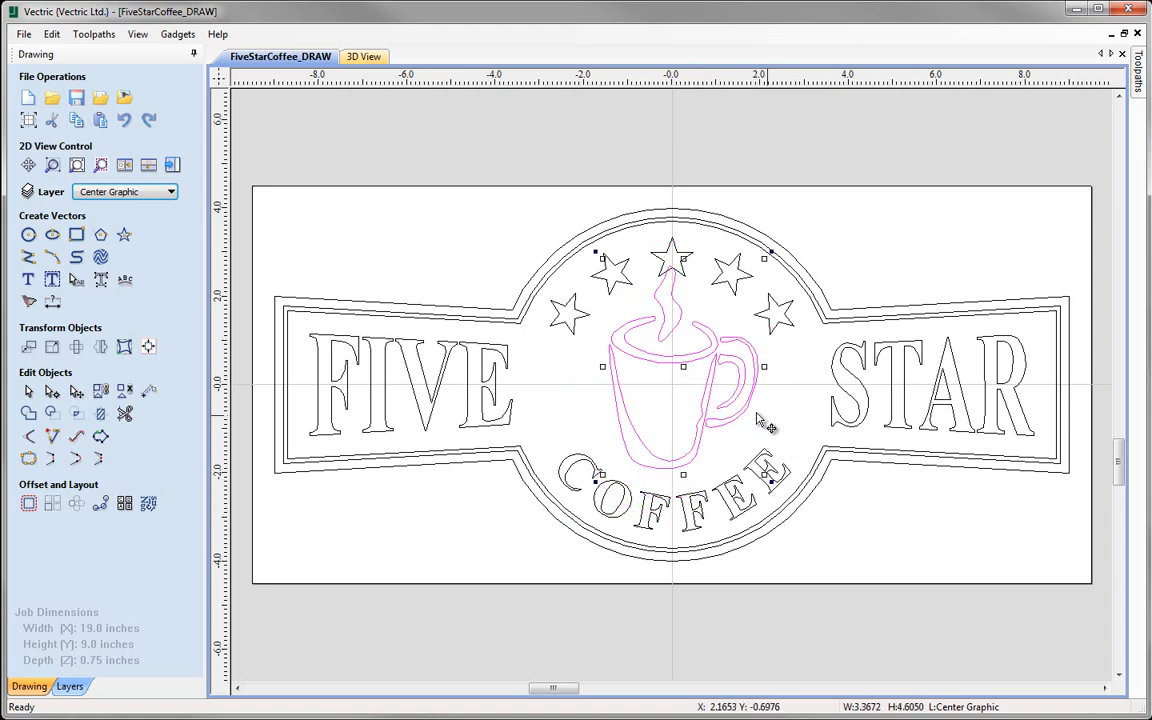
Nudge the mug down and slightly right to sit between the stars and COFFEE, rotate it very slightly, and deselect it
key(Down)
key(Down)
key(Down)
key(Down)
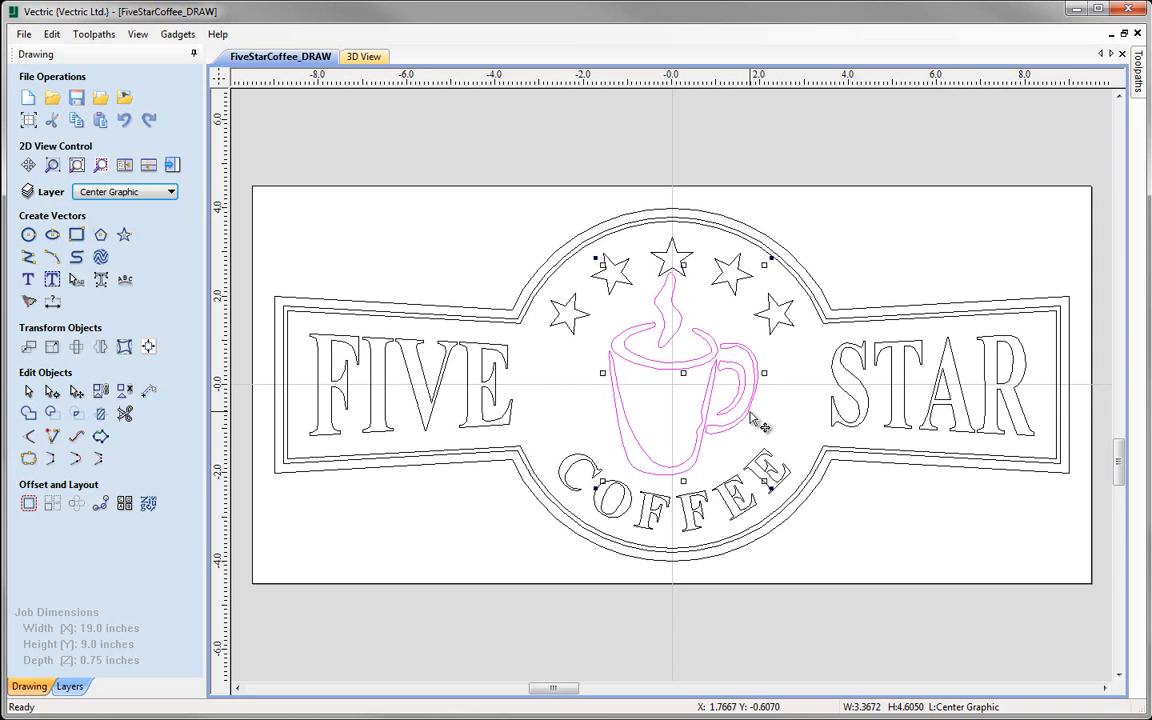
key(Right)
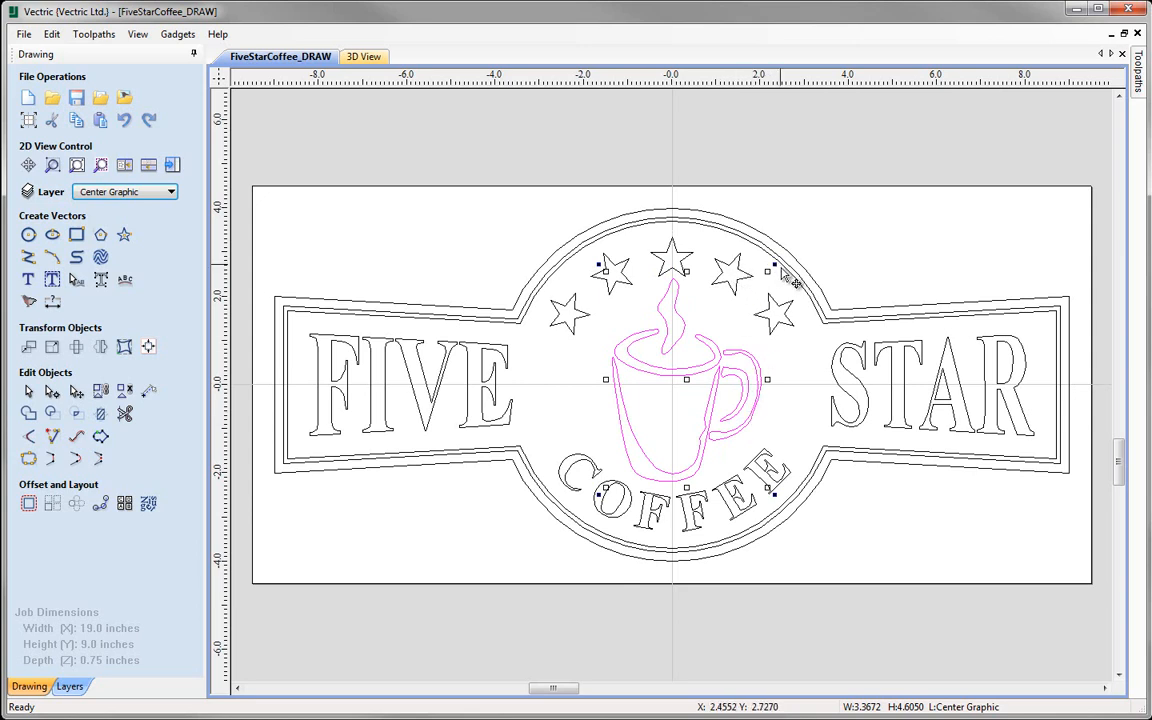
mouse_move(772, 264)
mouse_down()
mouse_move(763, 262)
mouse_move(776, 259)
mouse_up()
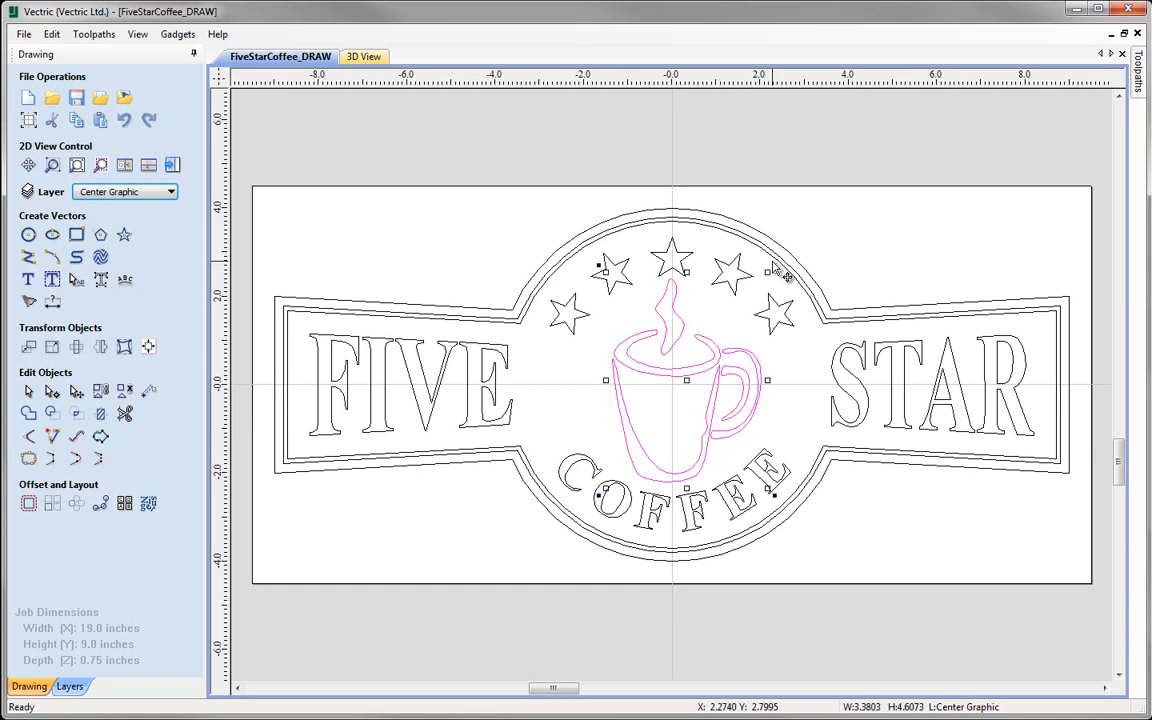
click(797, 377)
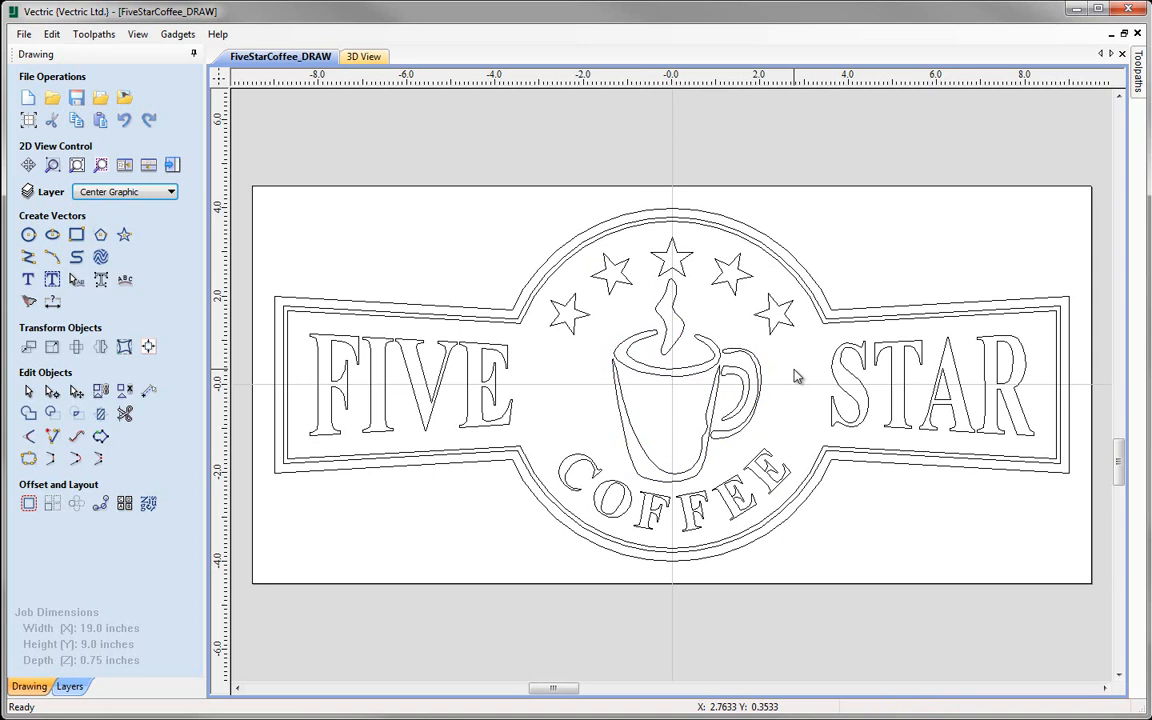
Save the drawing as FiveStarCoffee_DRAW.crv in the FiveStarCoffee_FILES folder, replacing the existing file
key(ctrl+s)
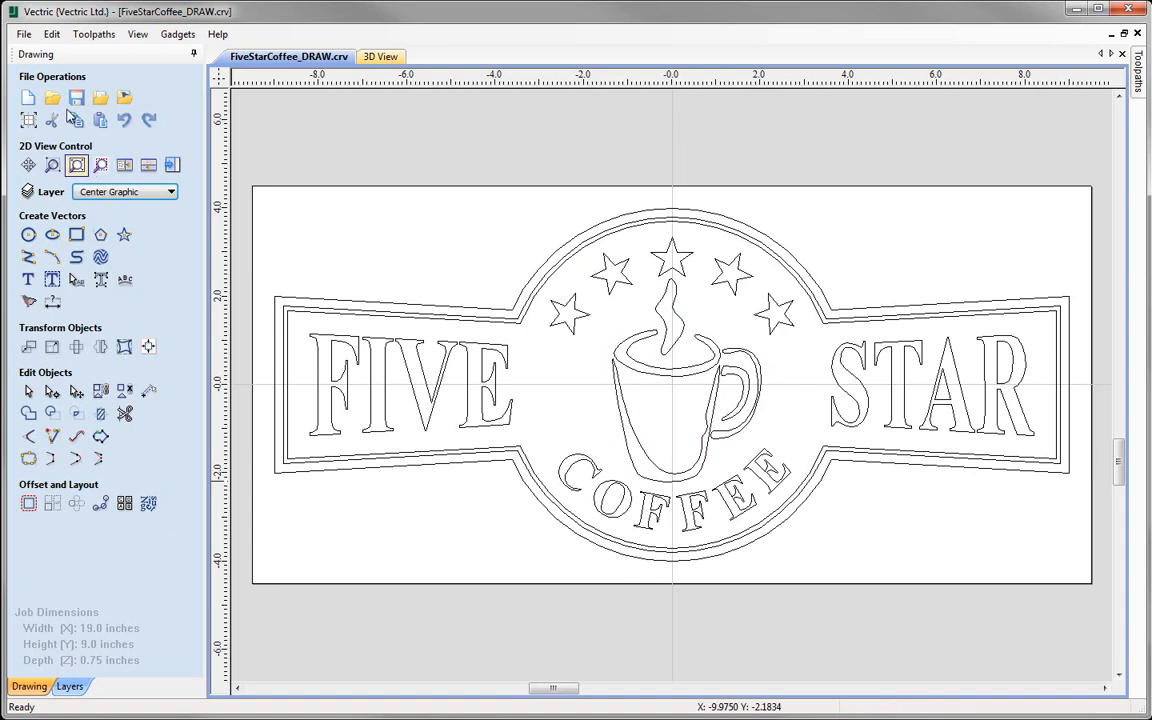
click(24, 35)
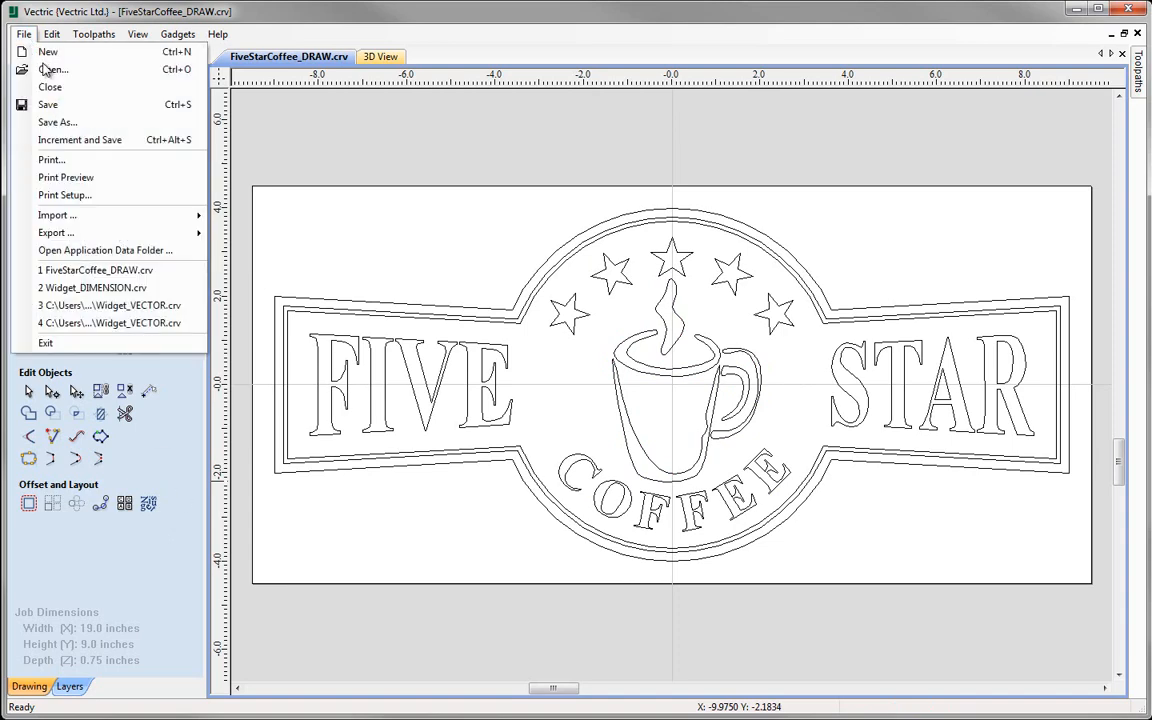
click(60, 122)
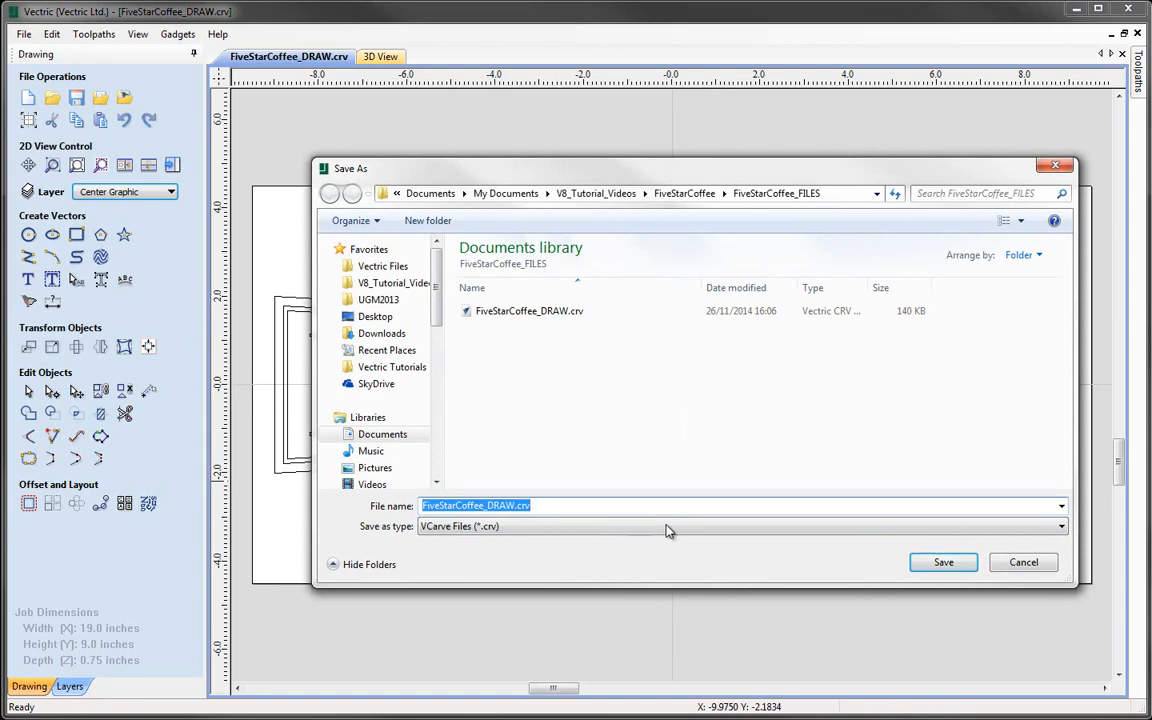
click(945, 561)
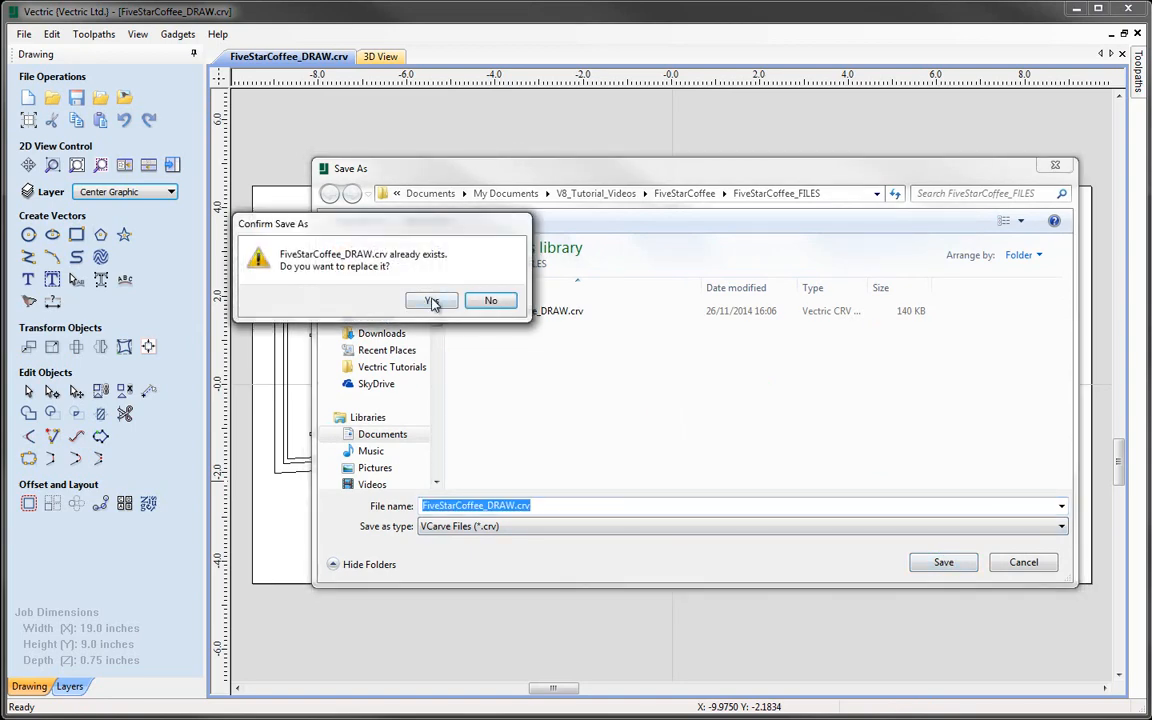
click(434, 301)
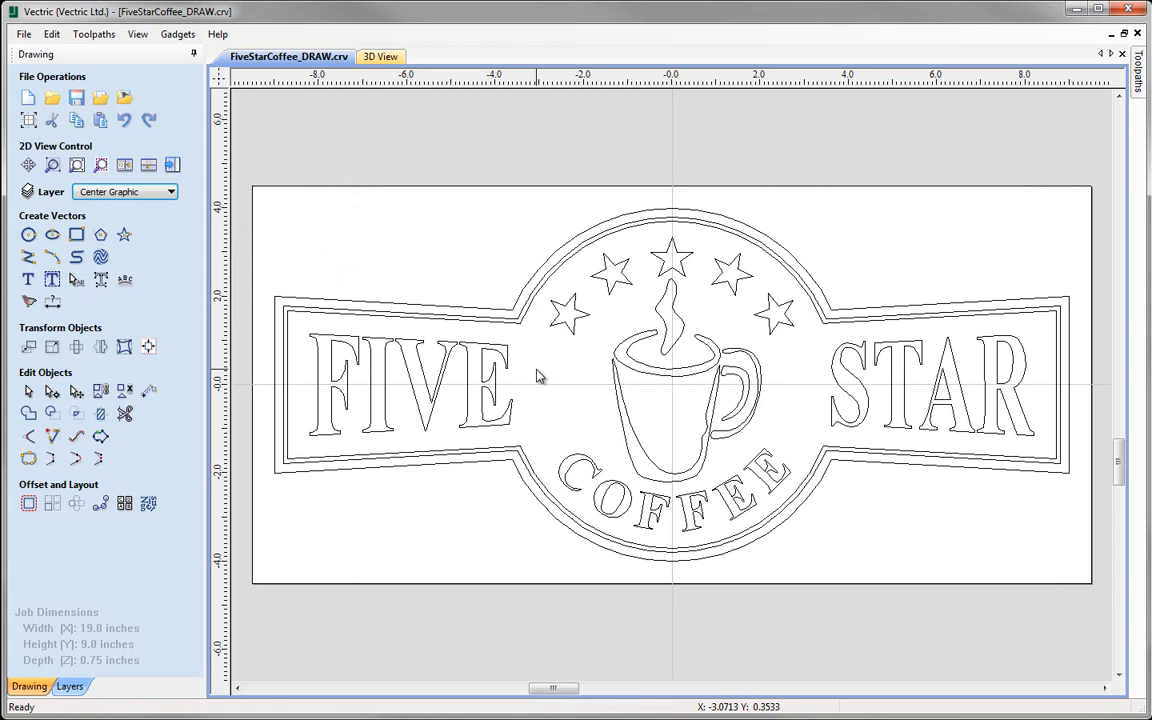